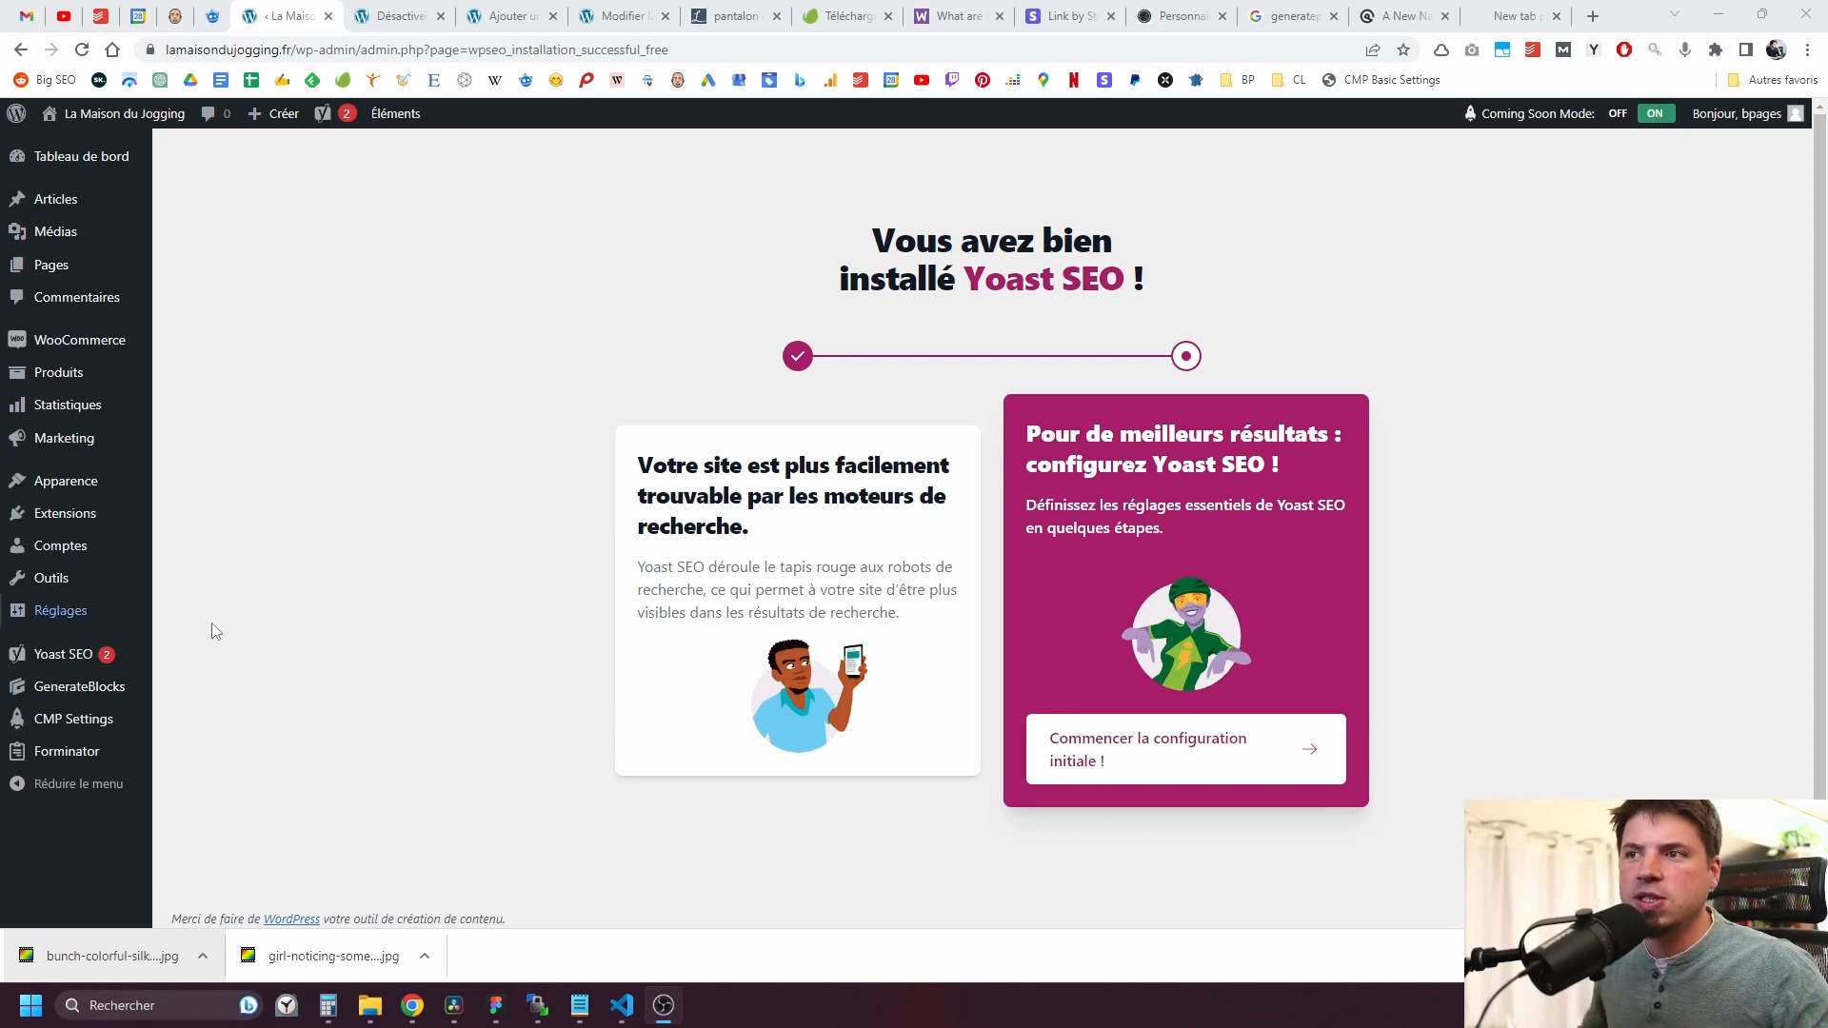
# Step: Start the initial Yoast SEO configuration, run the SEO data optimisation and continue to the site representation section
pyautogui.moveTo(76, 511)
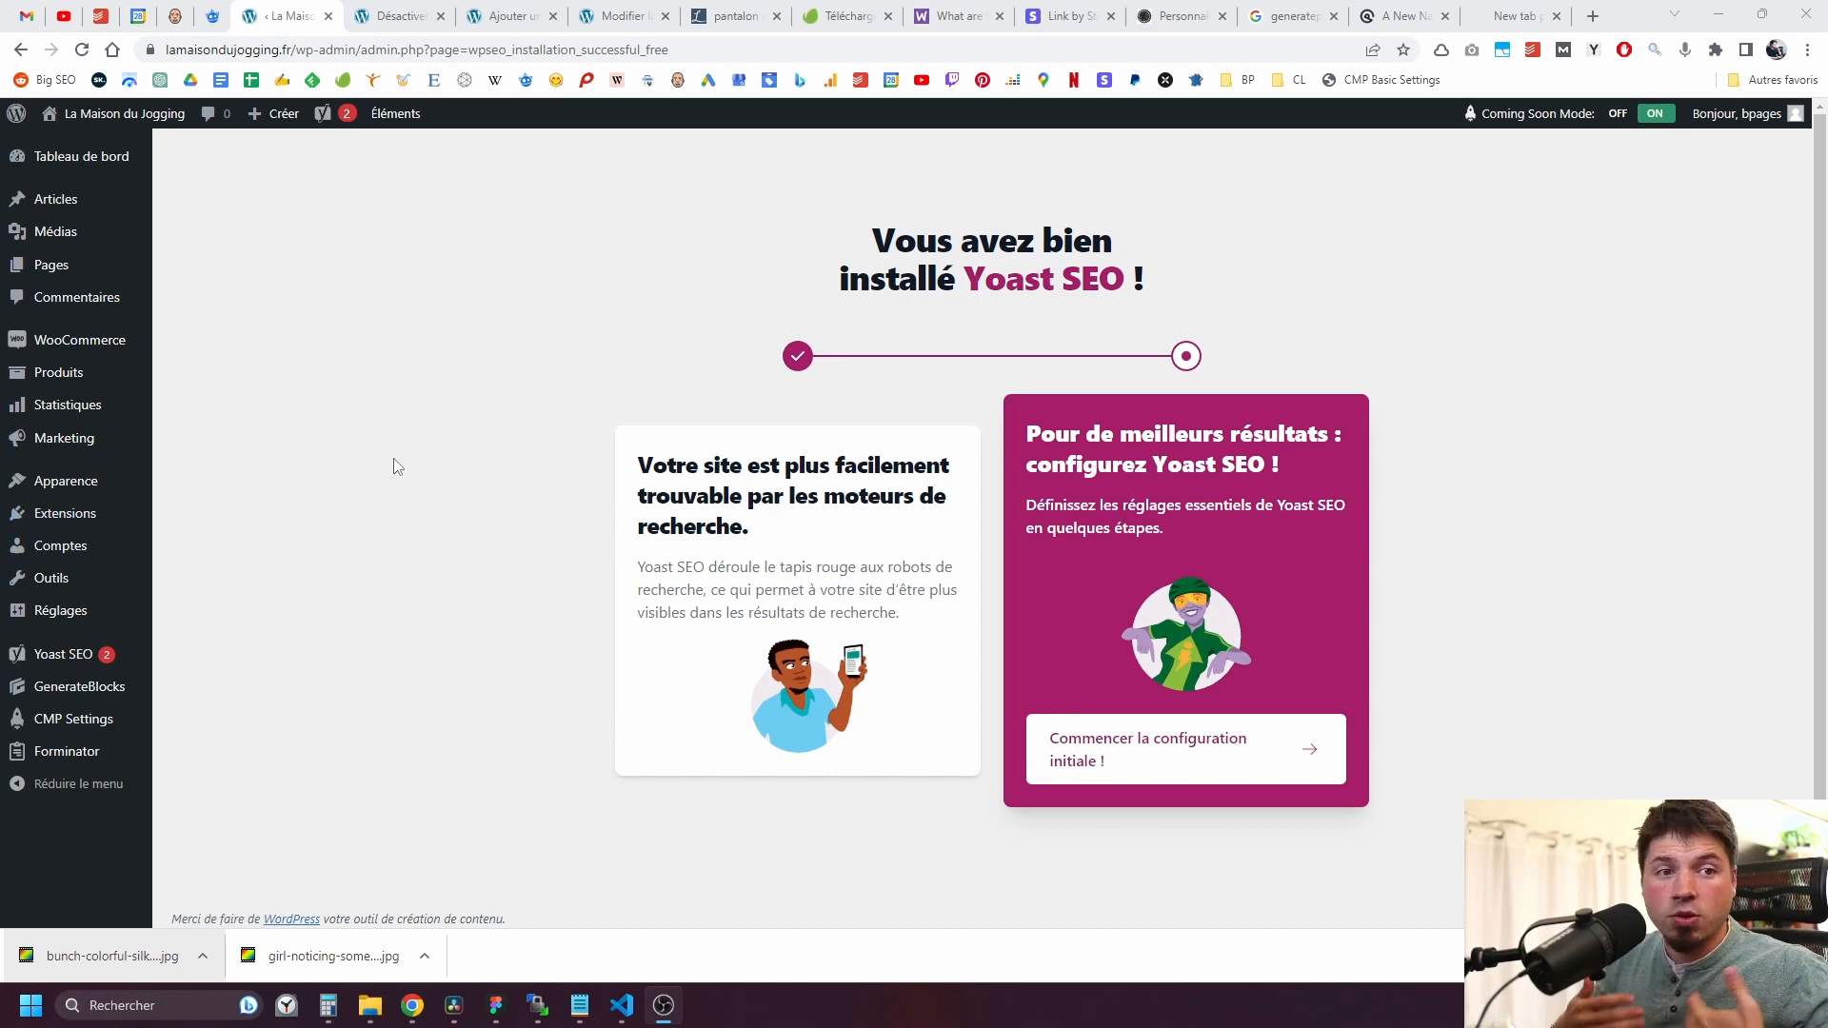
pyautogui.click(1207, 762)
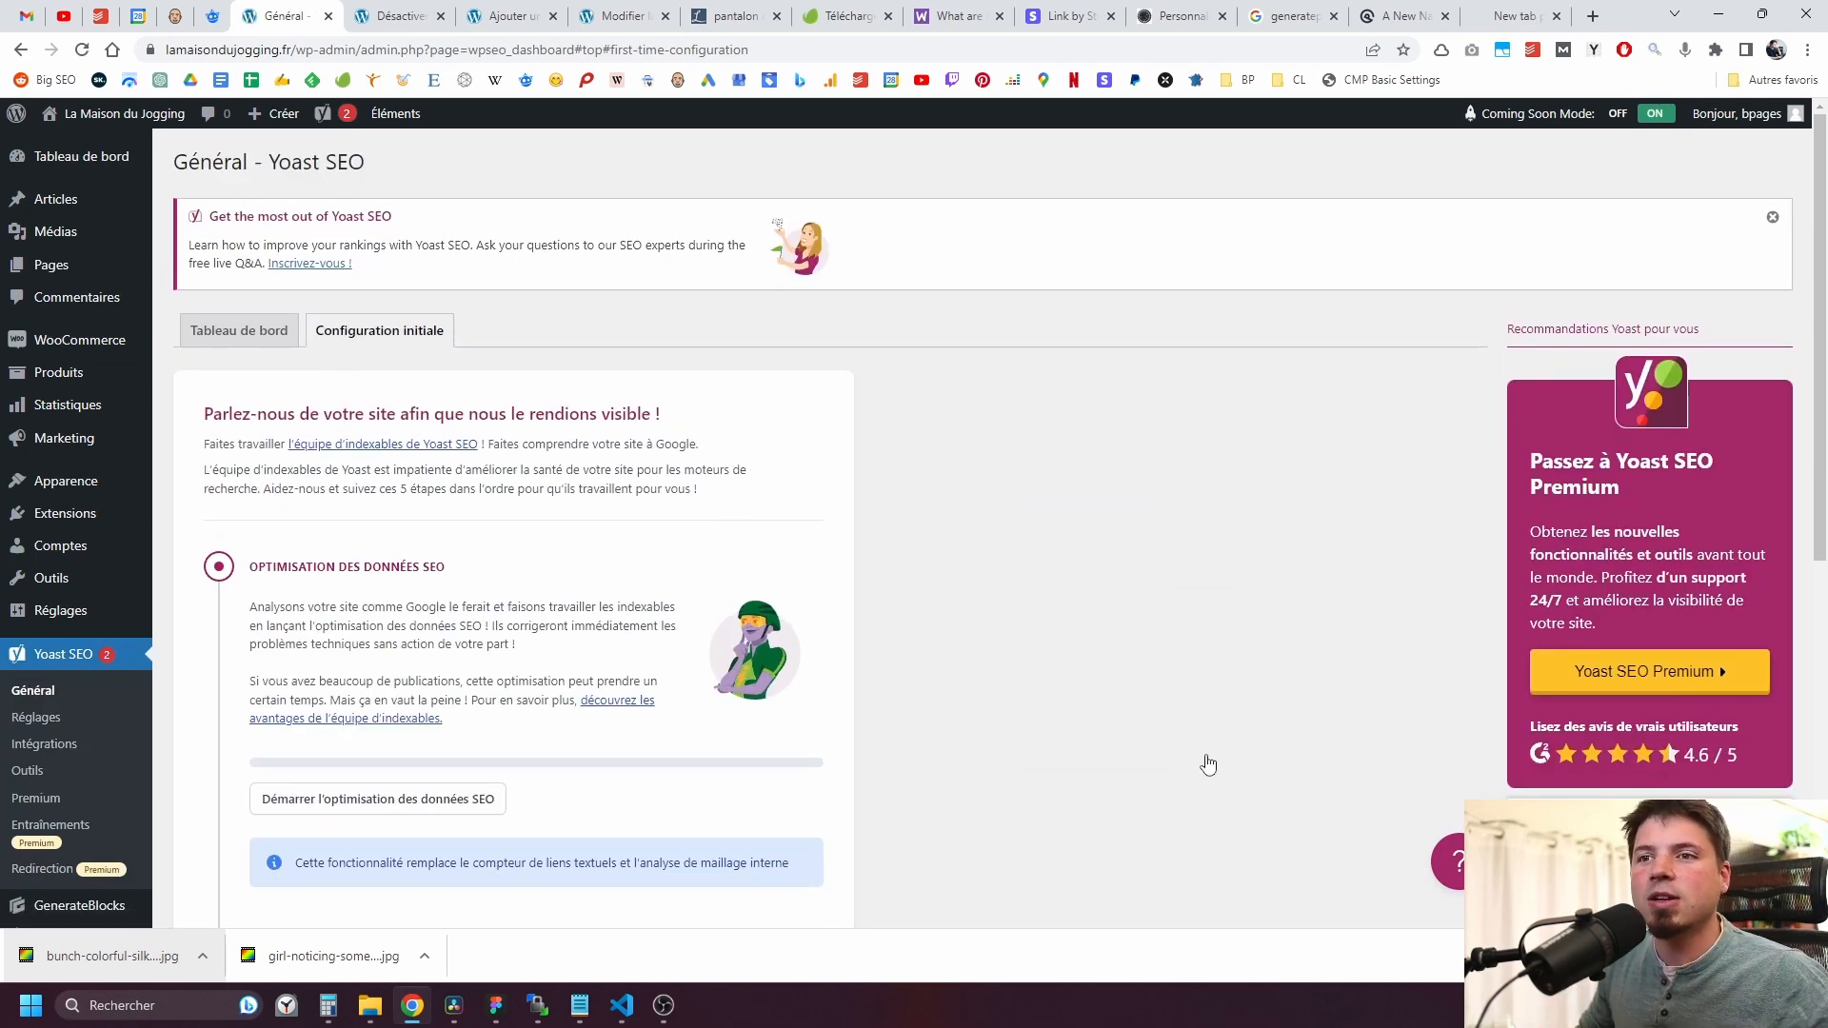
pyautogui.scroll(-4, 1081, 523)
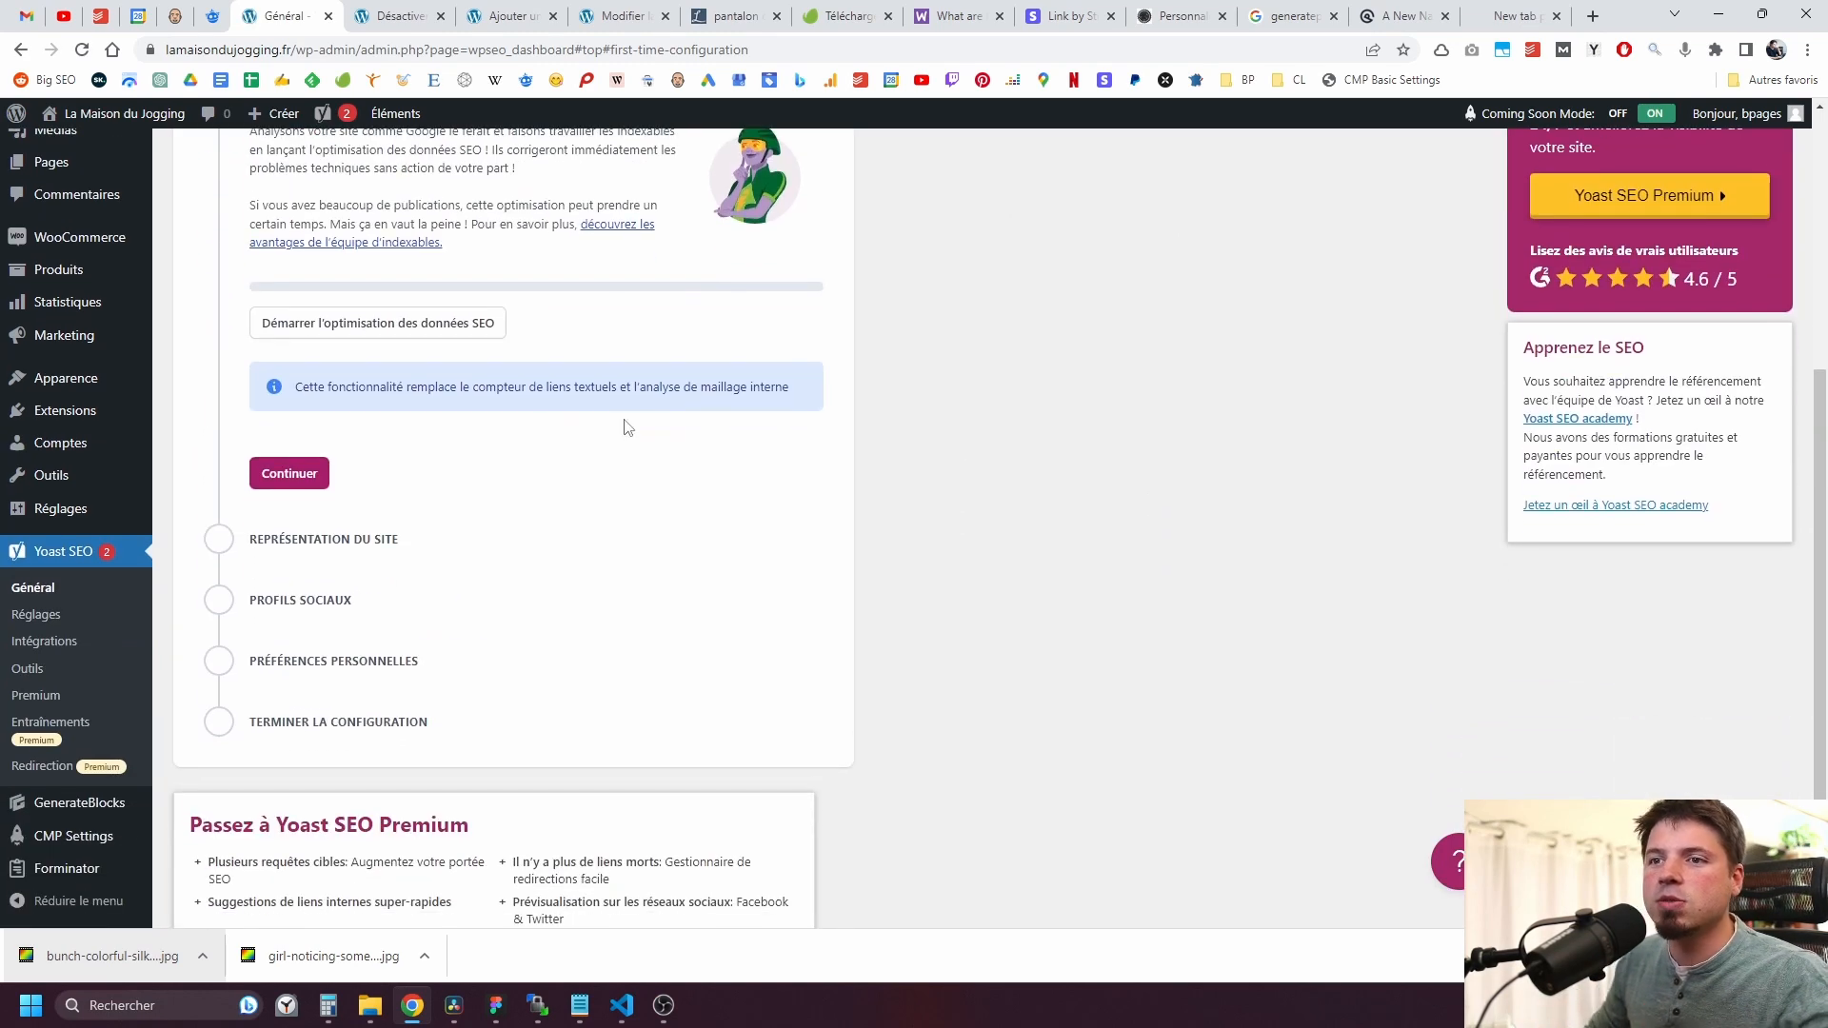
pyautogui.scroll(1, 444, 474)
pyautogui.click(420, 522)
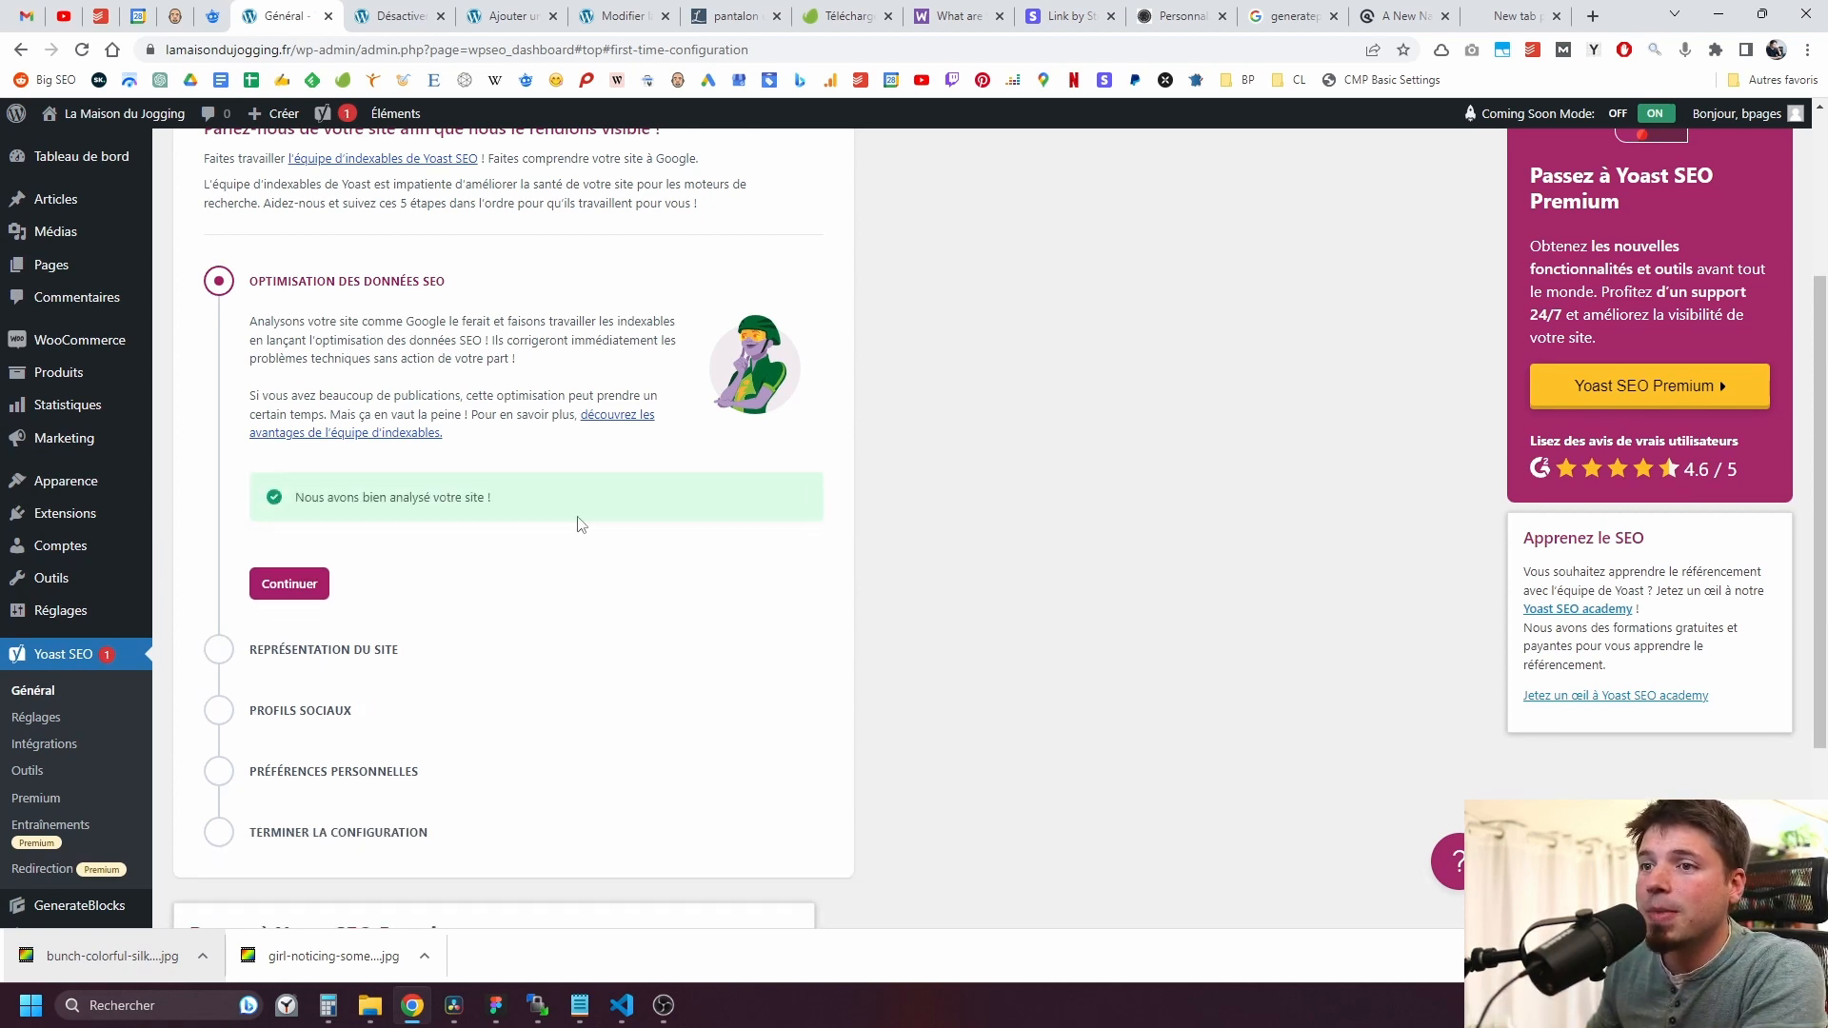
pyautogui.click(304, 586)
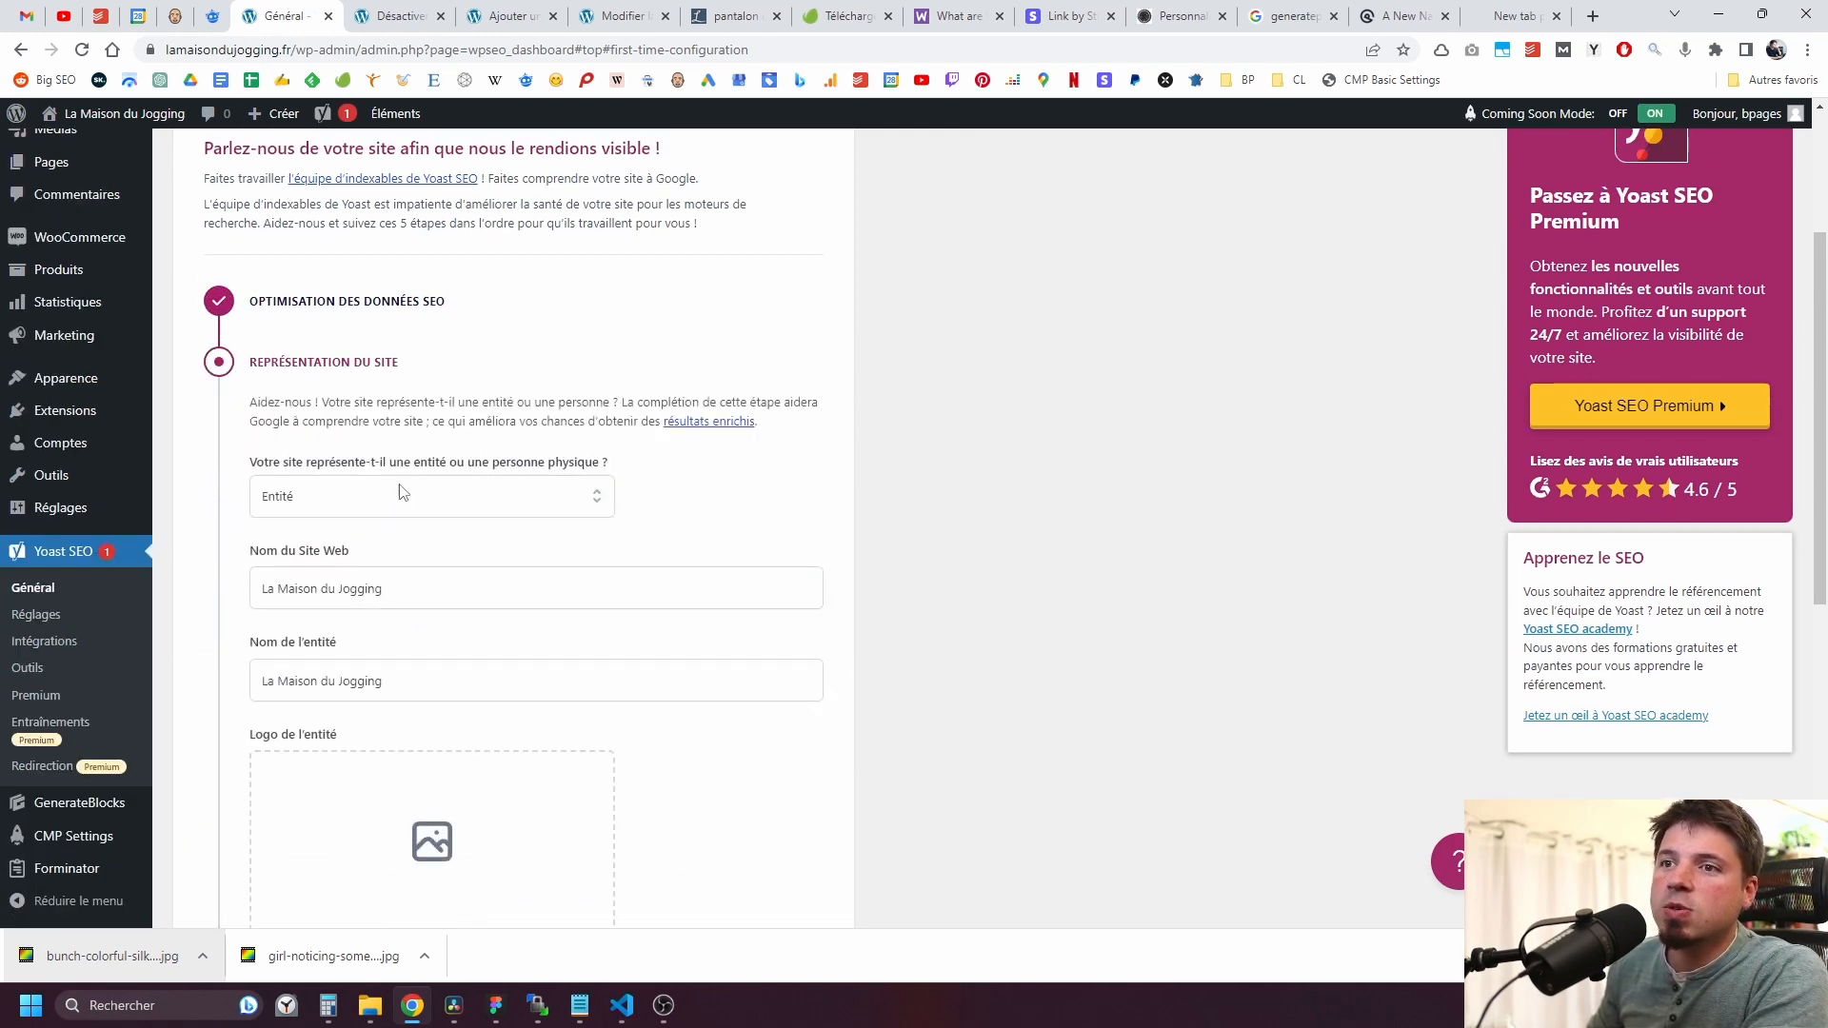
# Step: Save the site representation as Entité with La Maison du Jogging as site and entity name, leaving the logo empty
pyautogui.scroll(-1, 400, 492)
pyautogui.scroll(2, 478, 483)
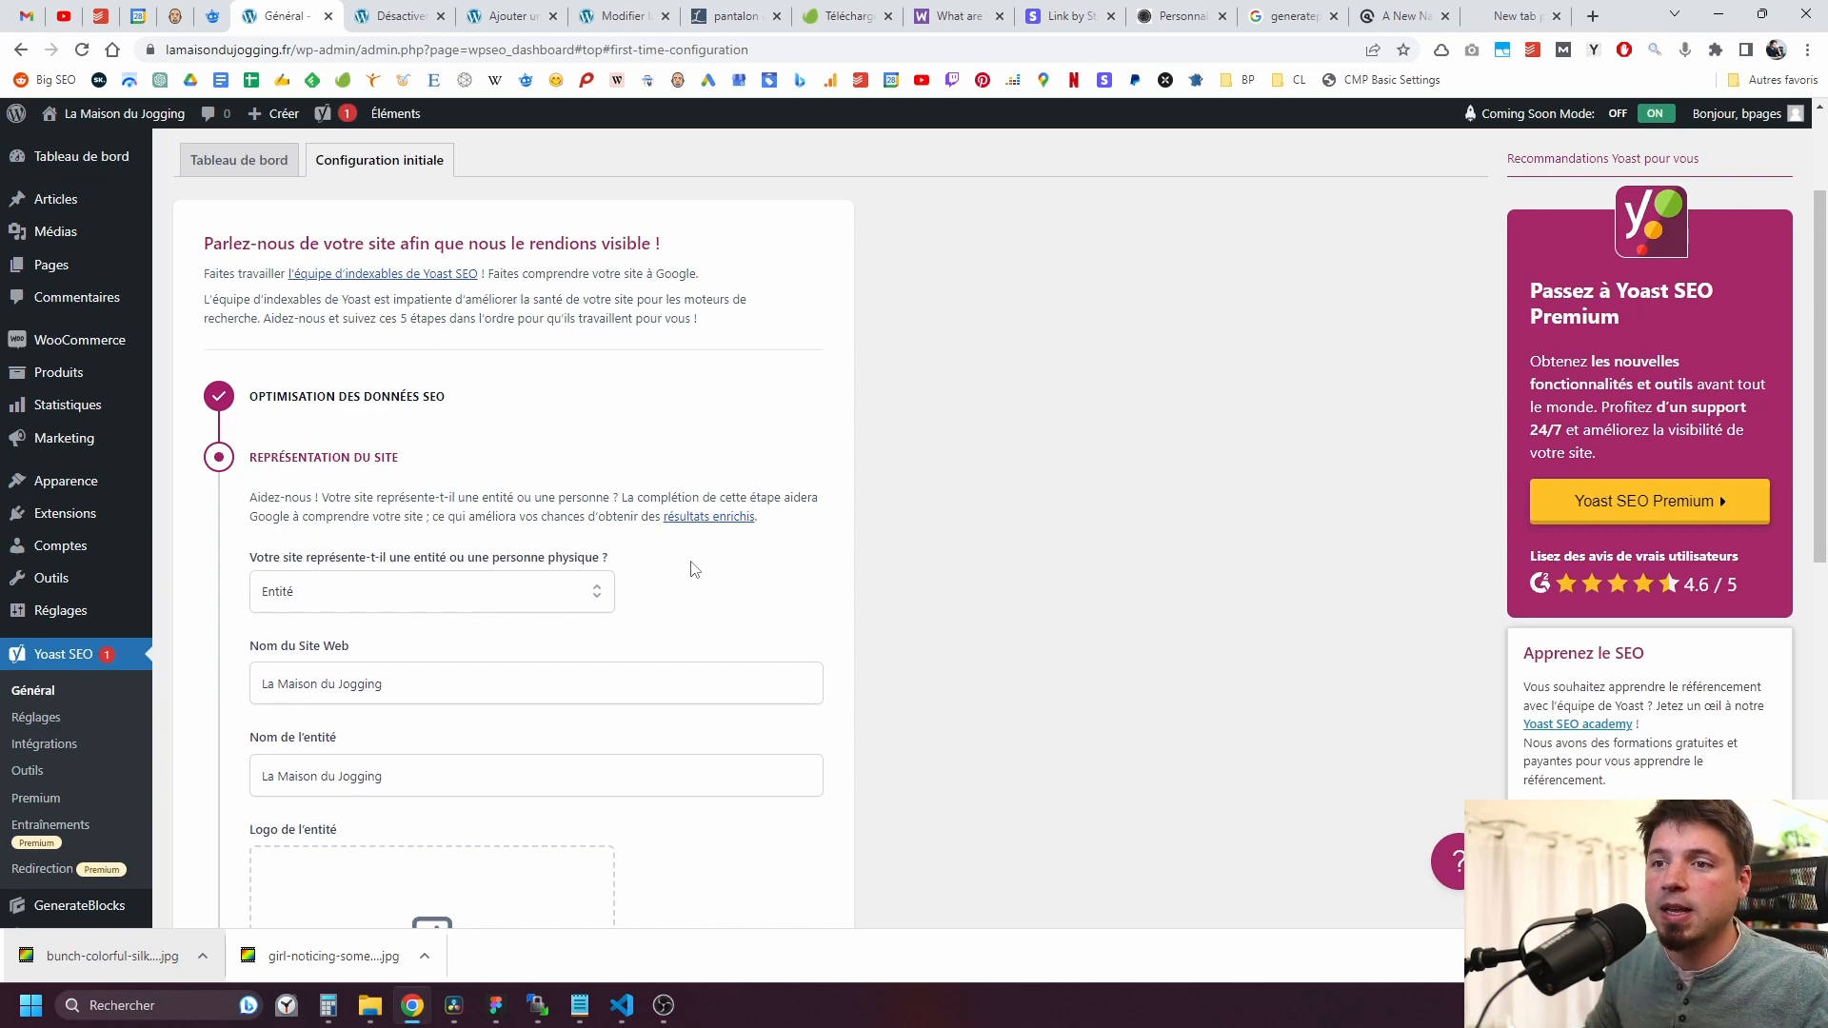
pyautogui.scroll(-1, 695, 570)
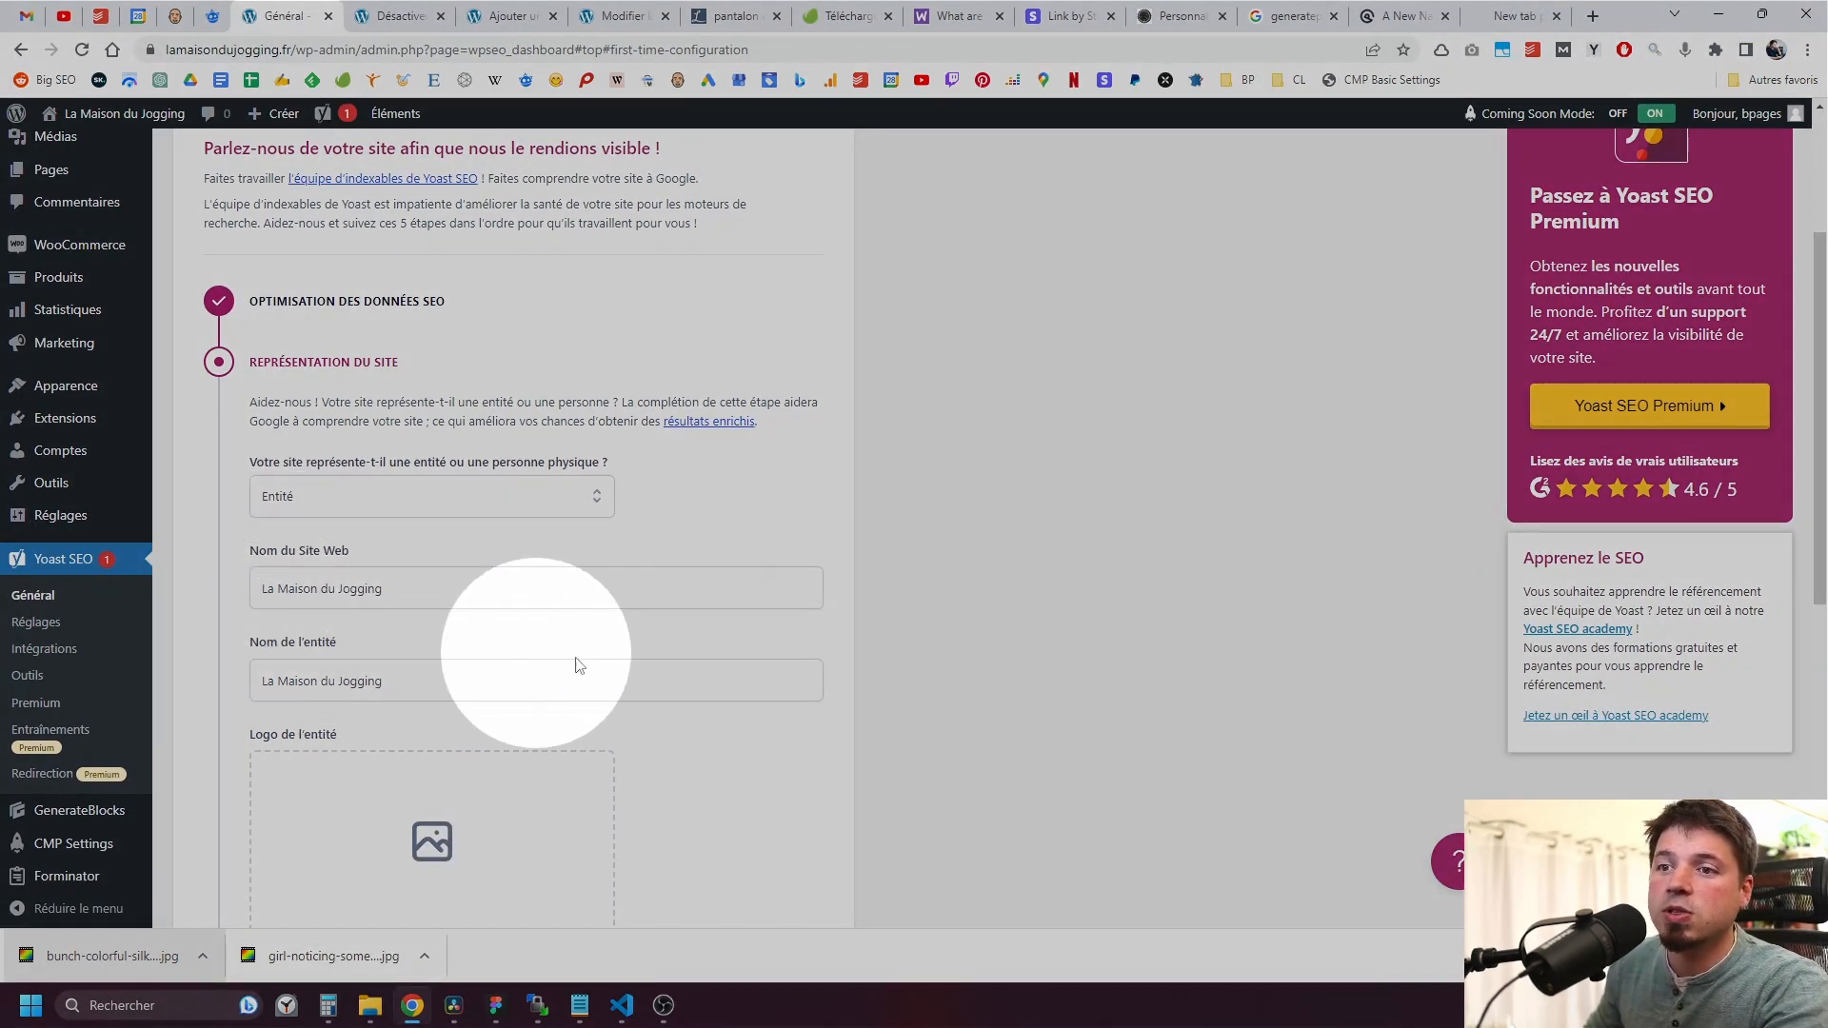
pyautogui.scroll(-1, 786, 712)
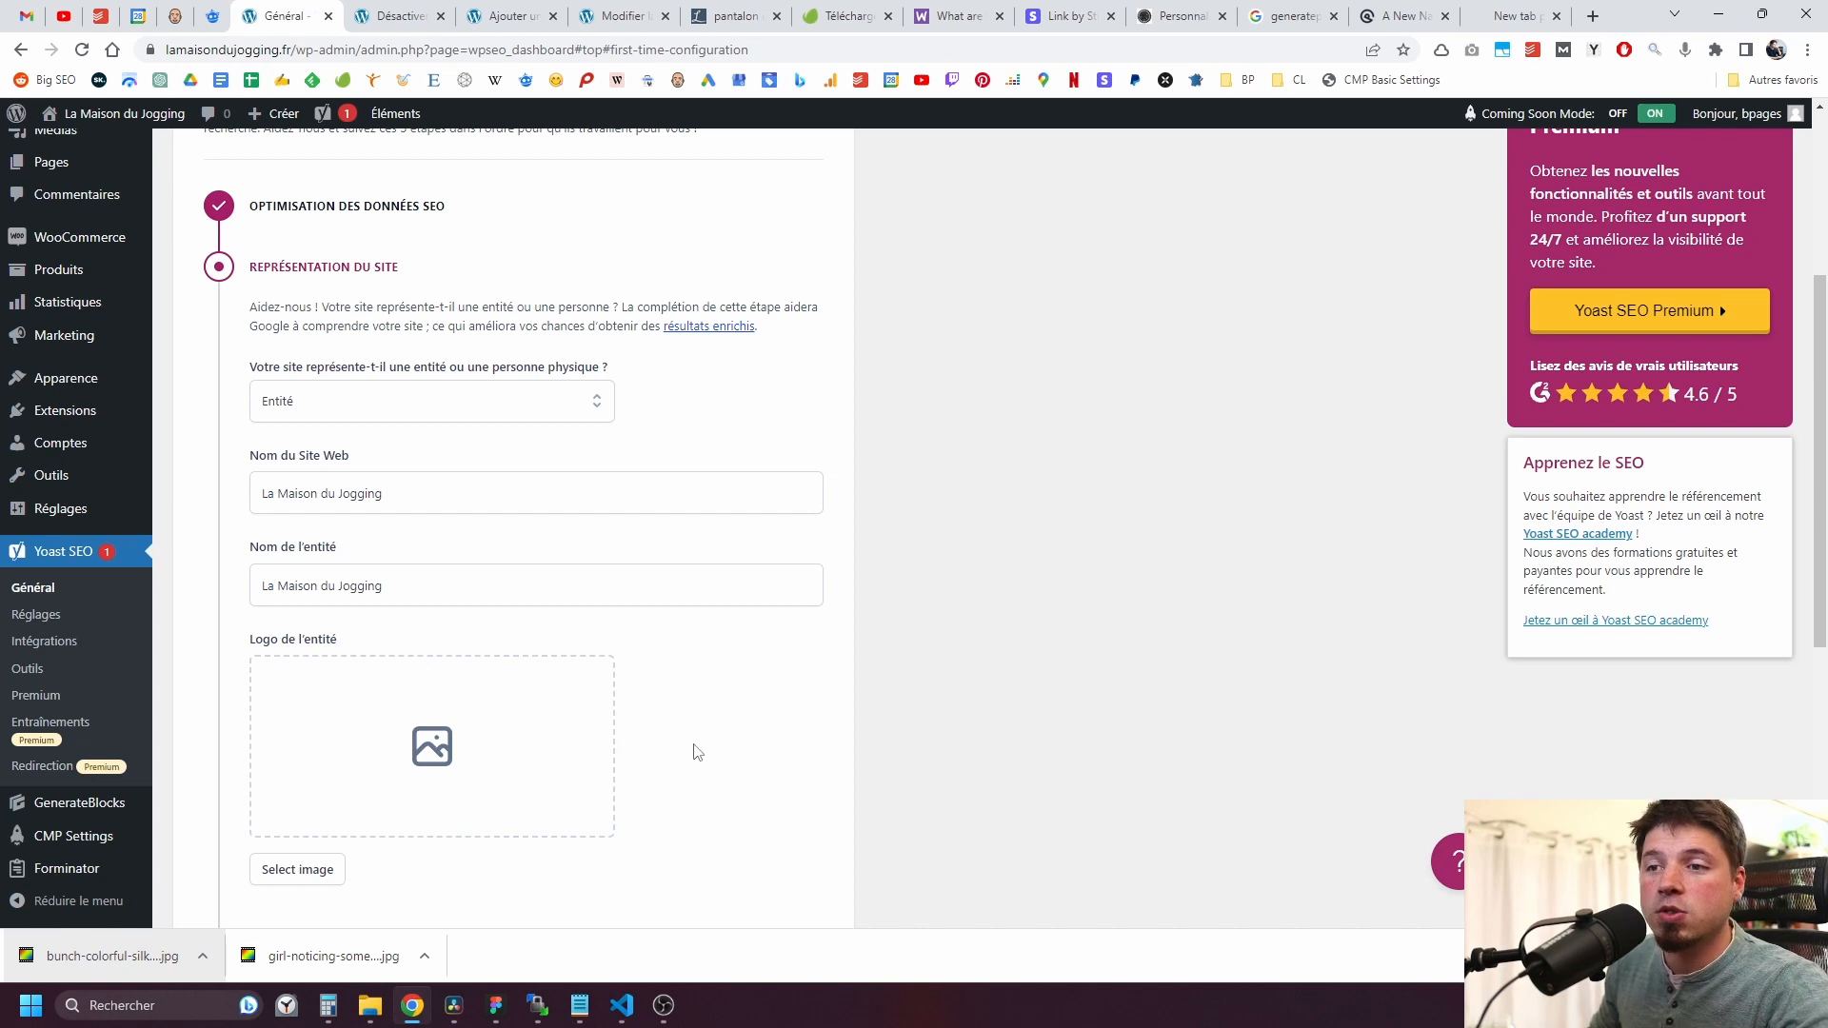
pyautogui.scroll(-3, 557, 819)
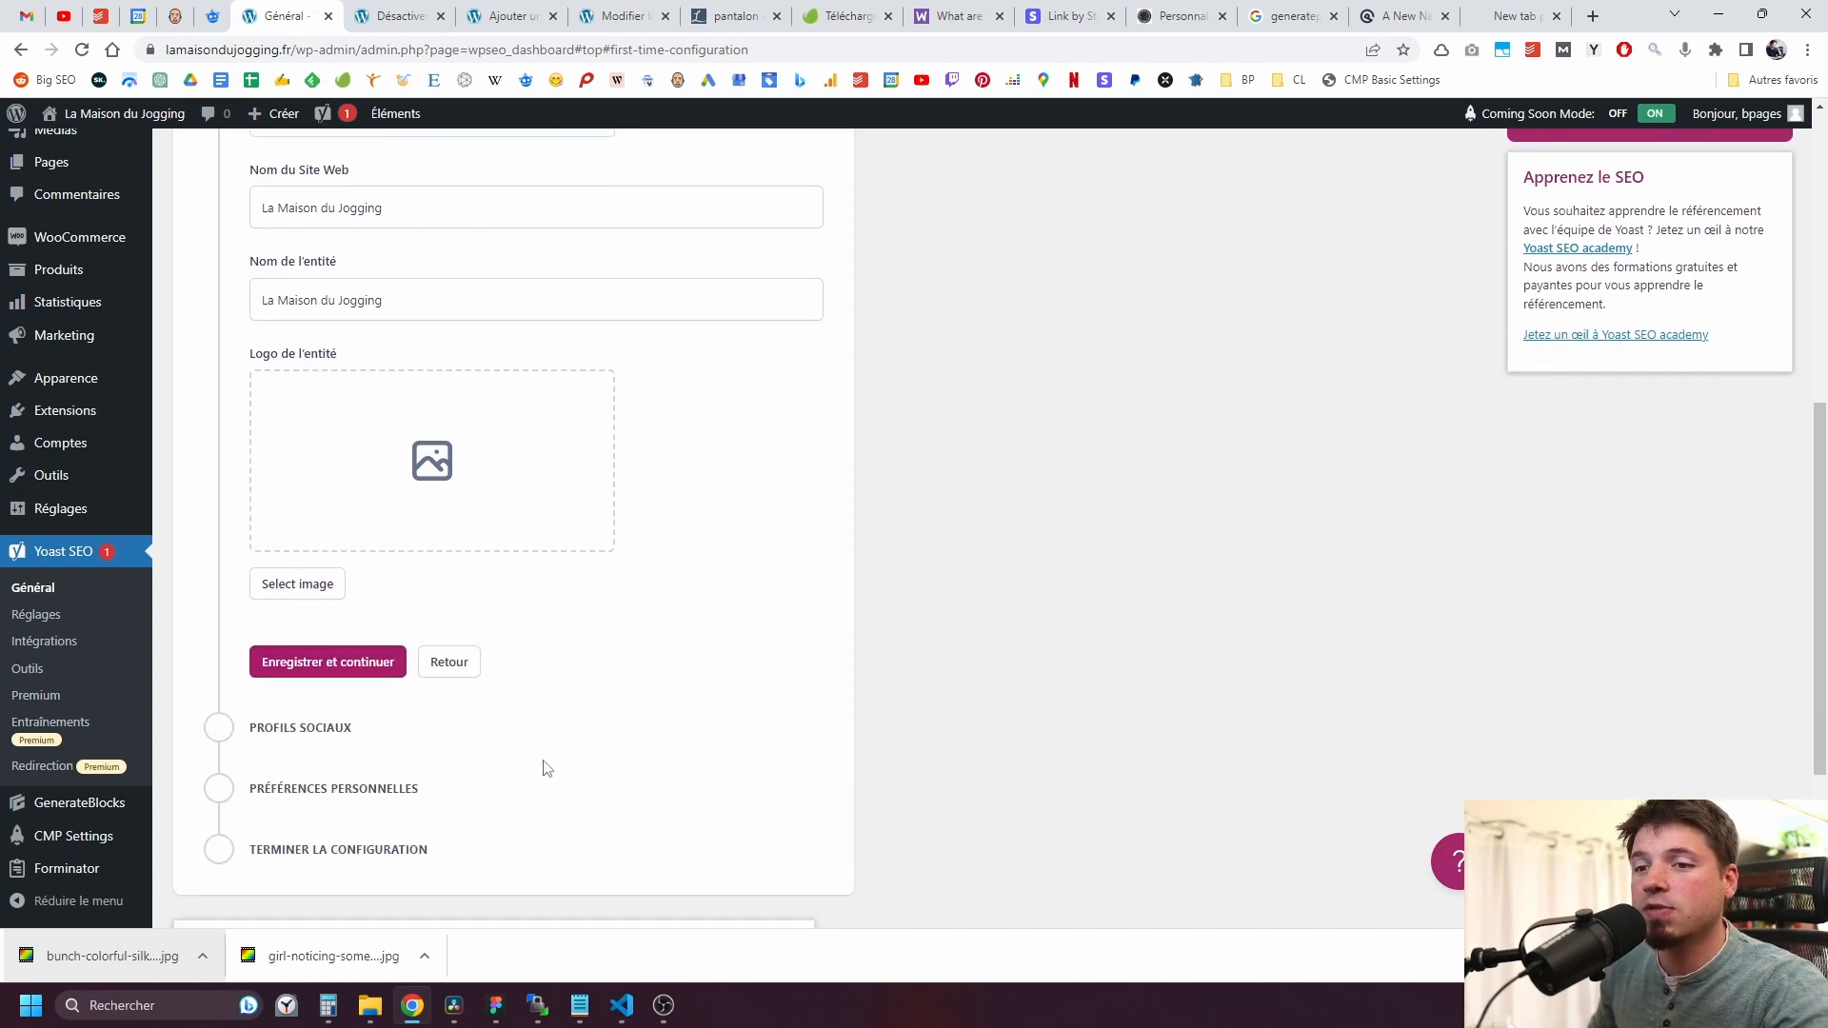
pyautogui.click(384, 678)
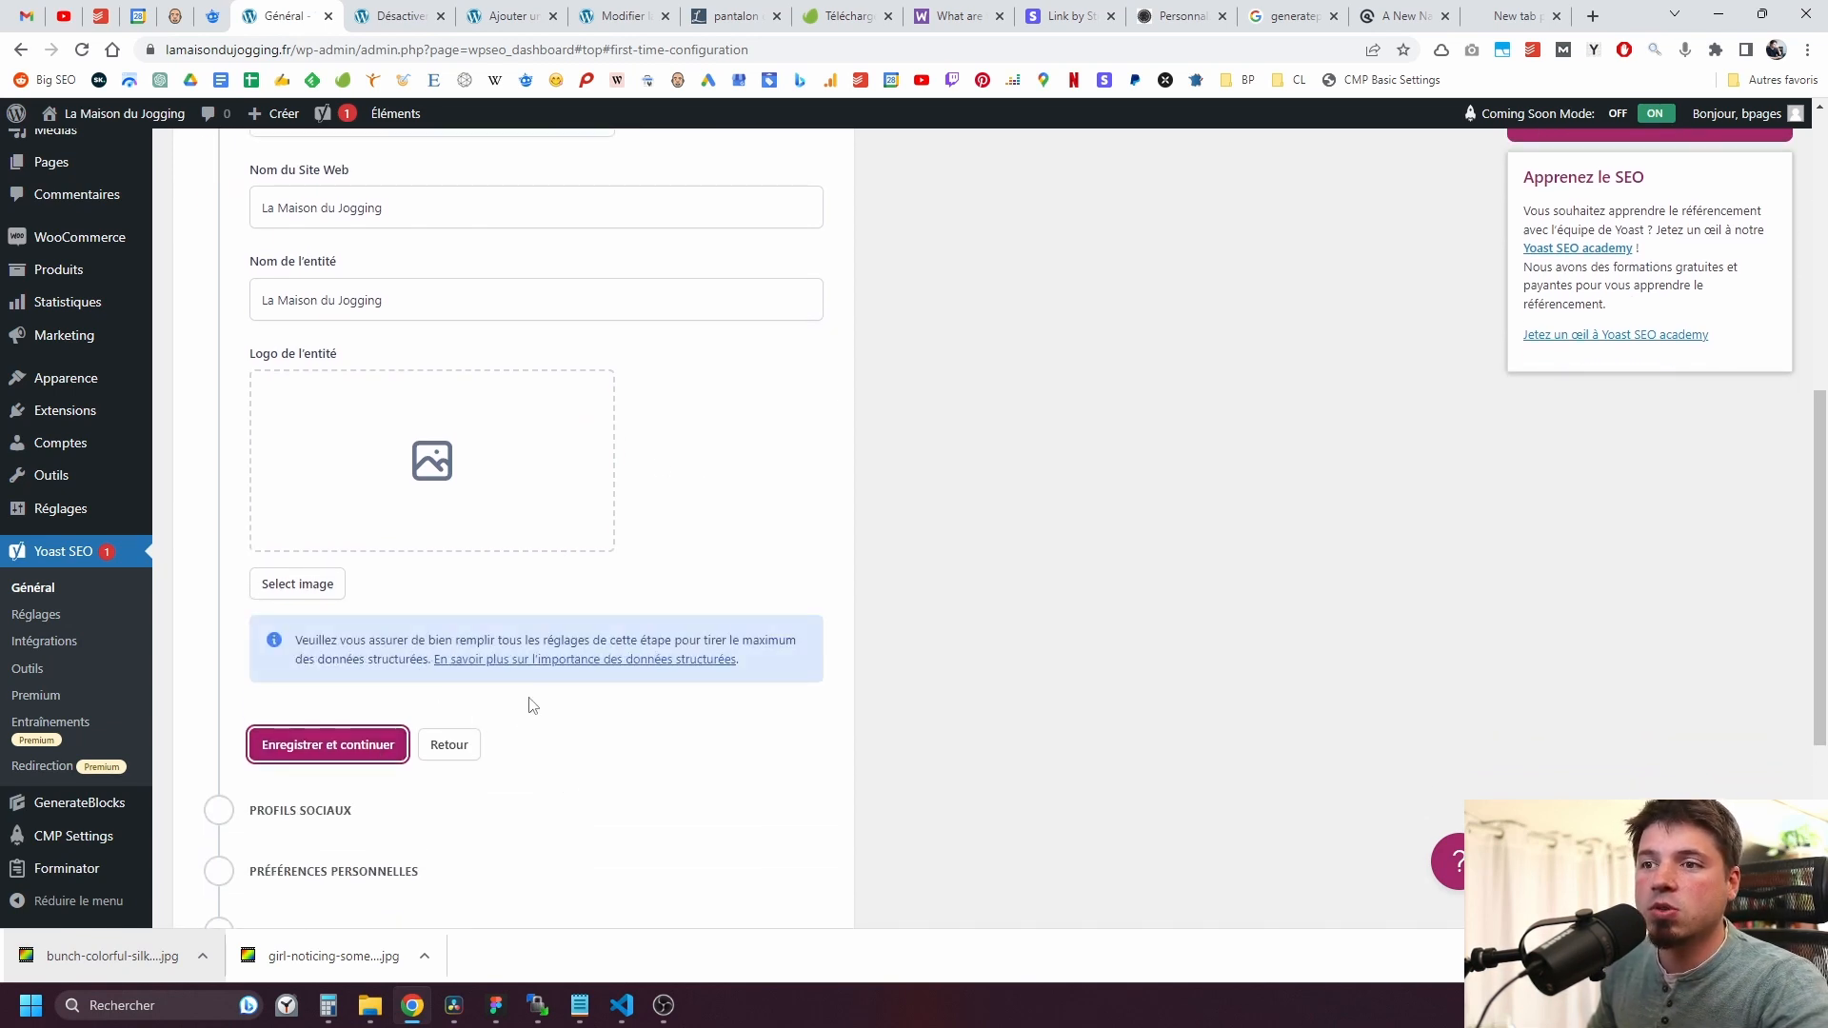
pyautogui.click(351, 747)
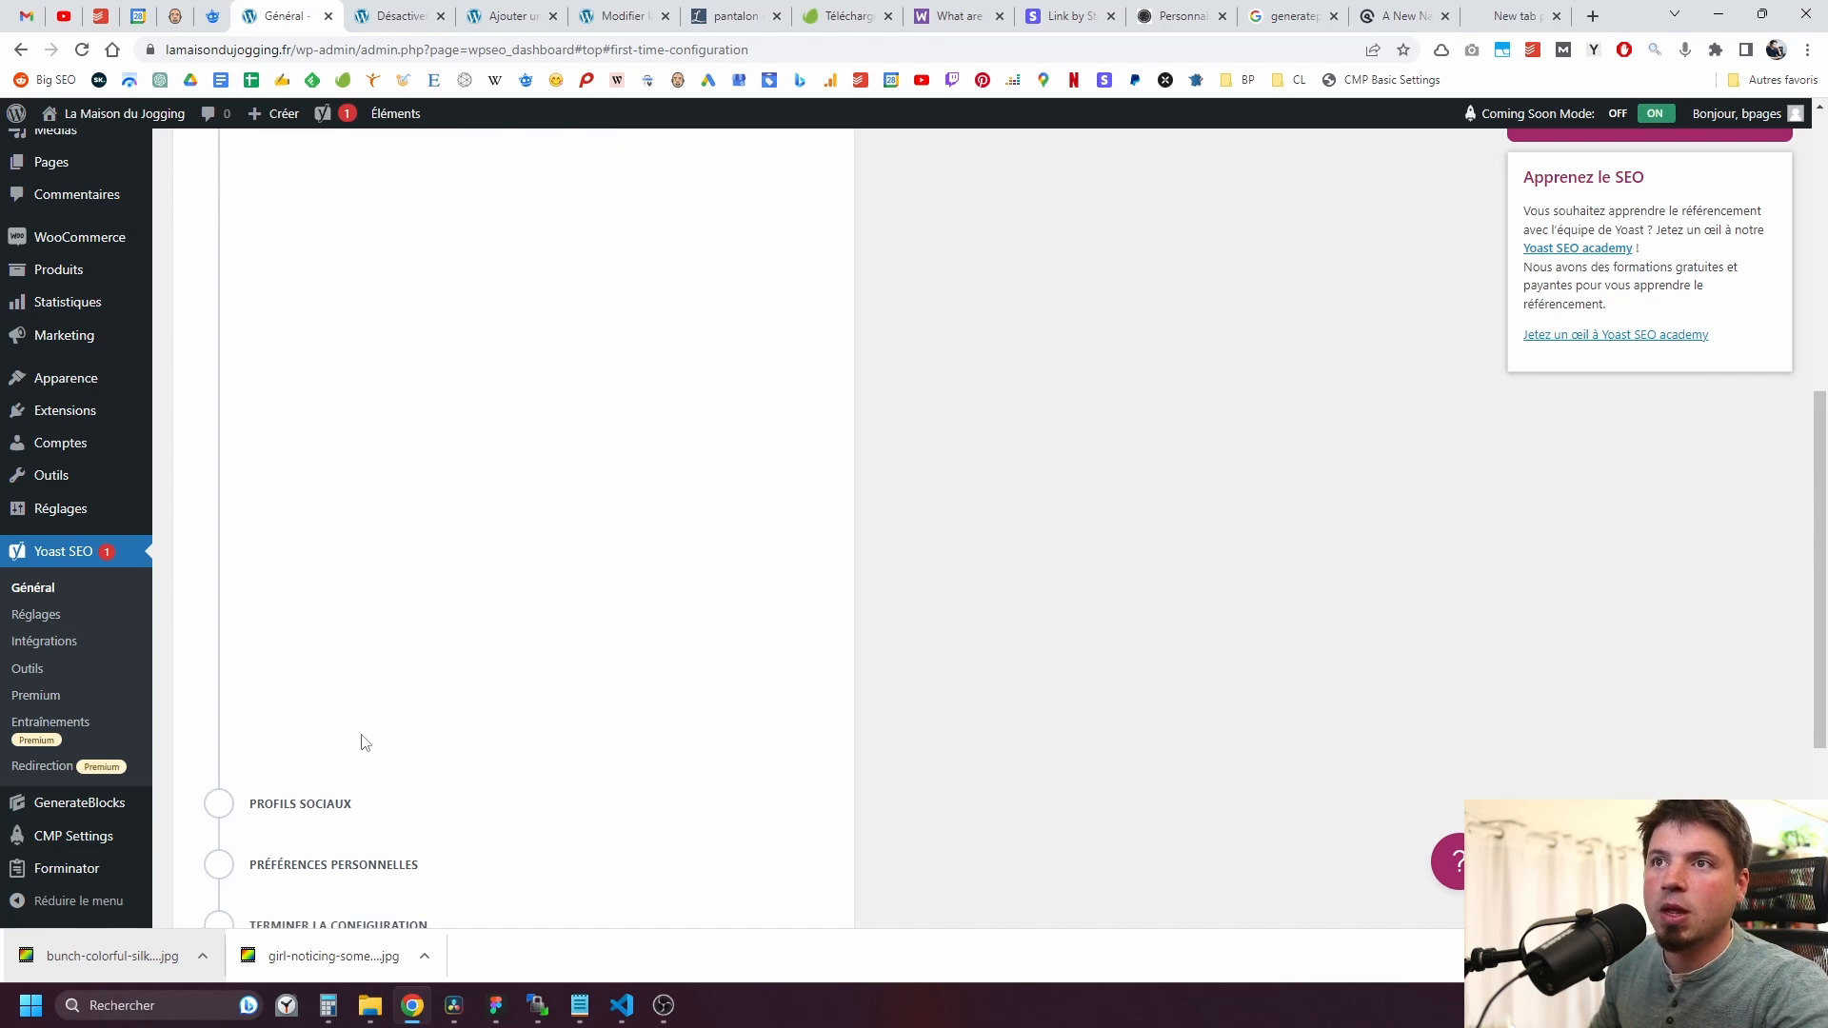
# Step: Save the social profiles section without any accounts, and the personal preferences with usage tracking declined and no newsletter sign-up
pyautogui.scroll(-2, 381, 652)
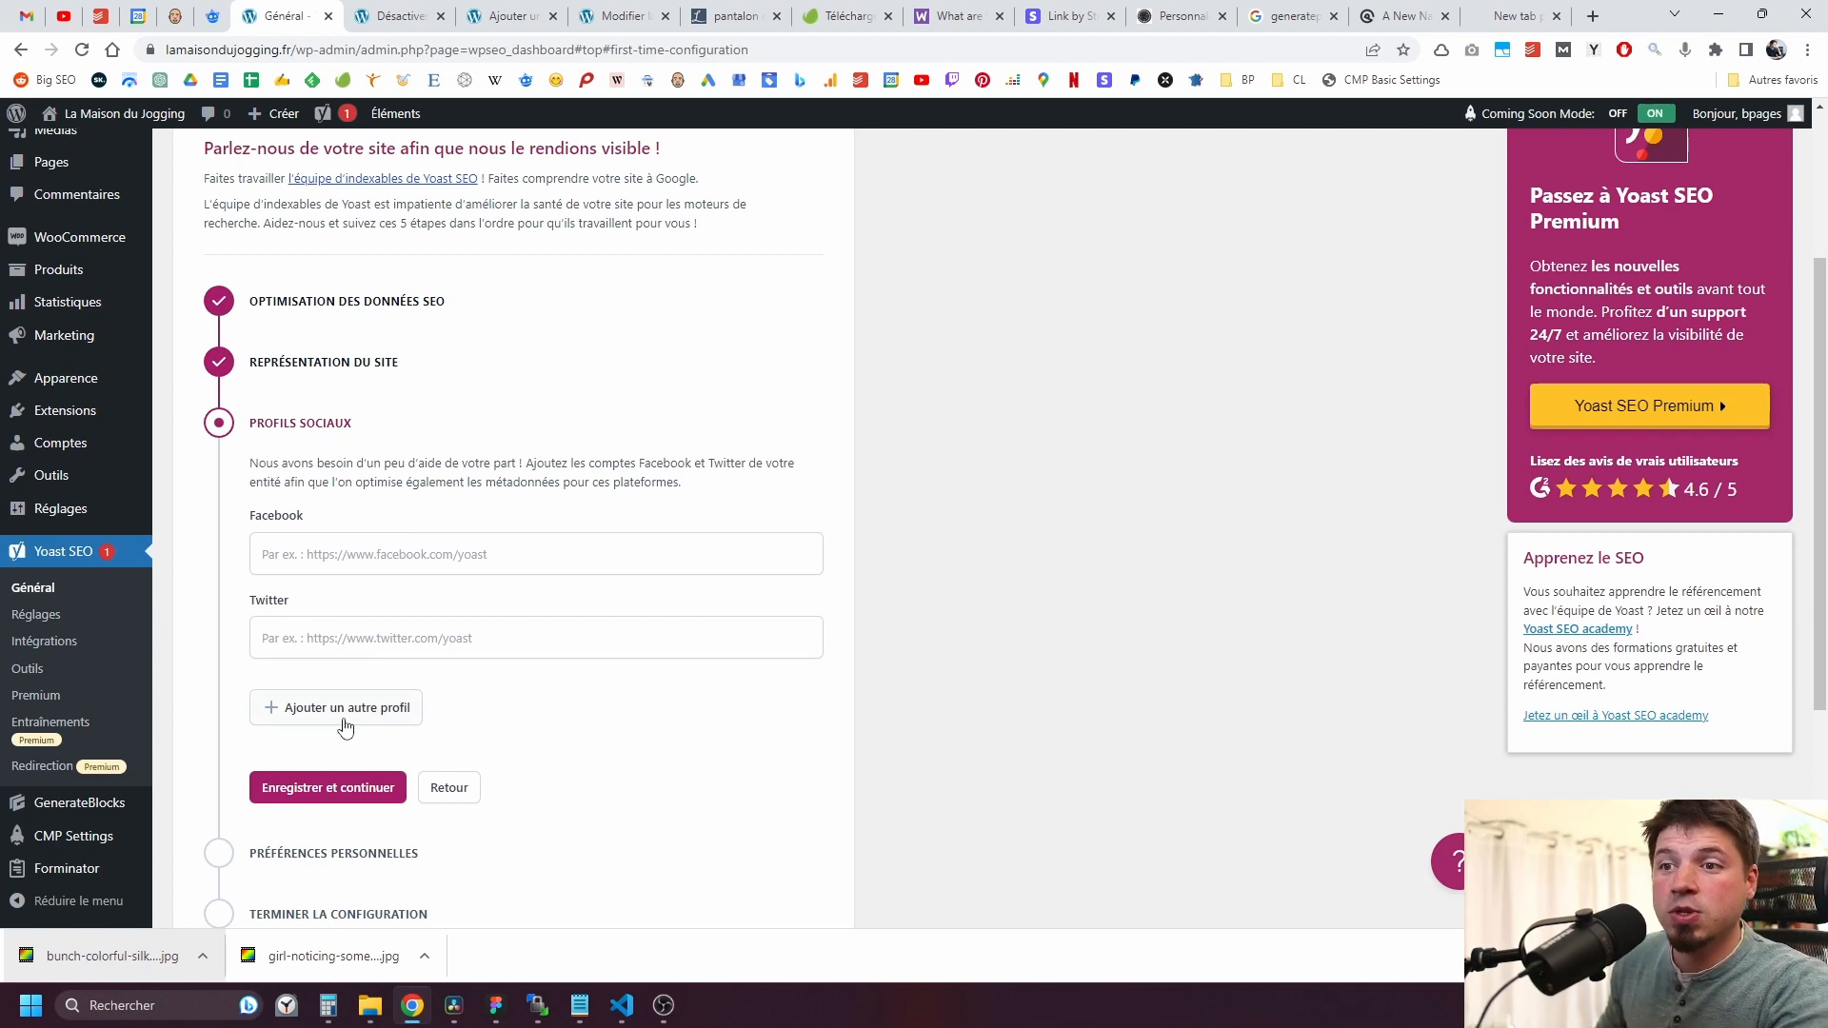
pyautogui.click(340, 791)
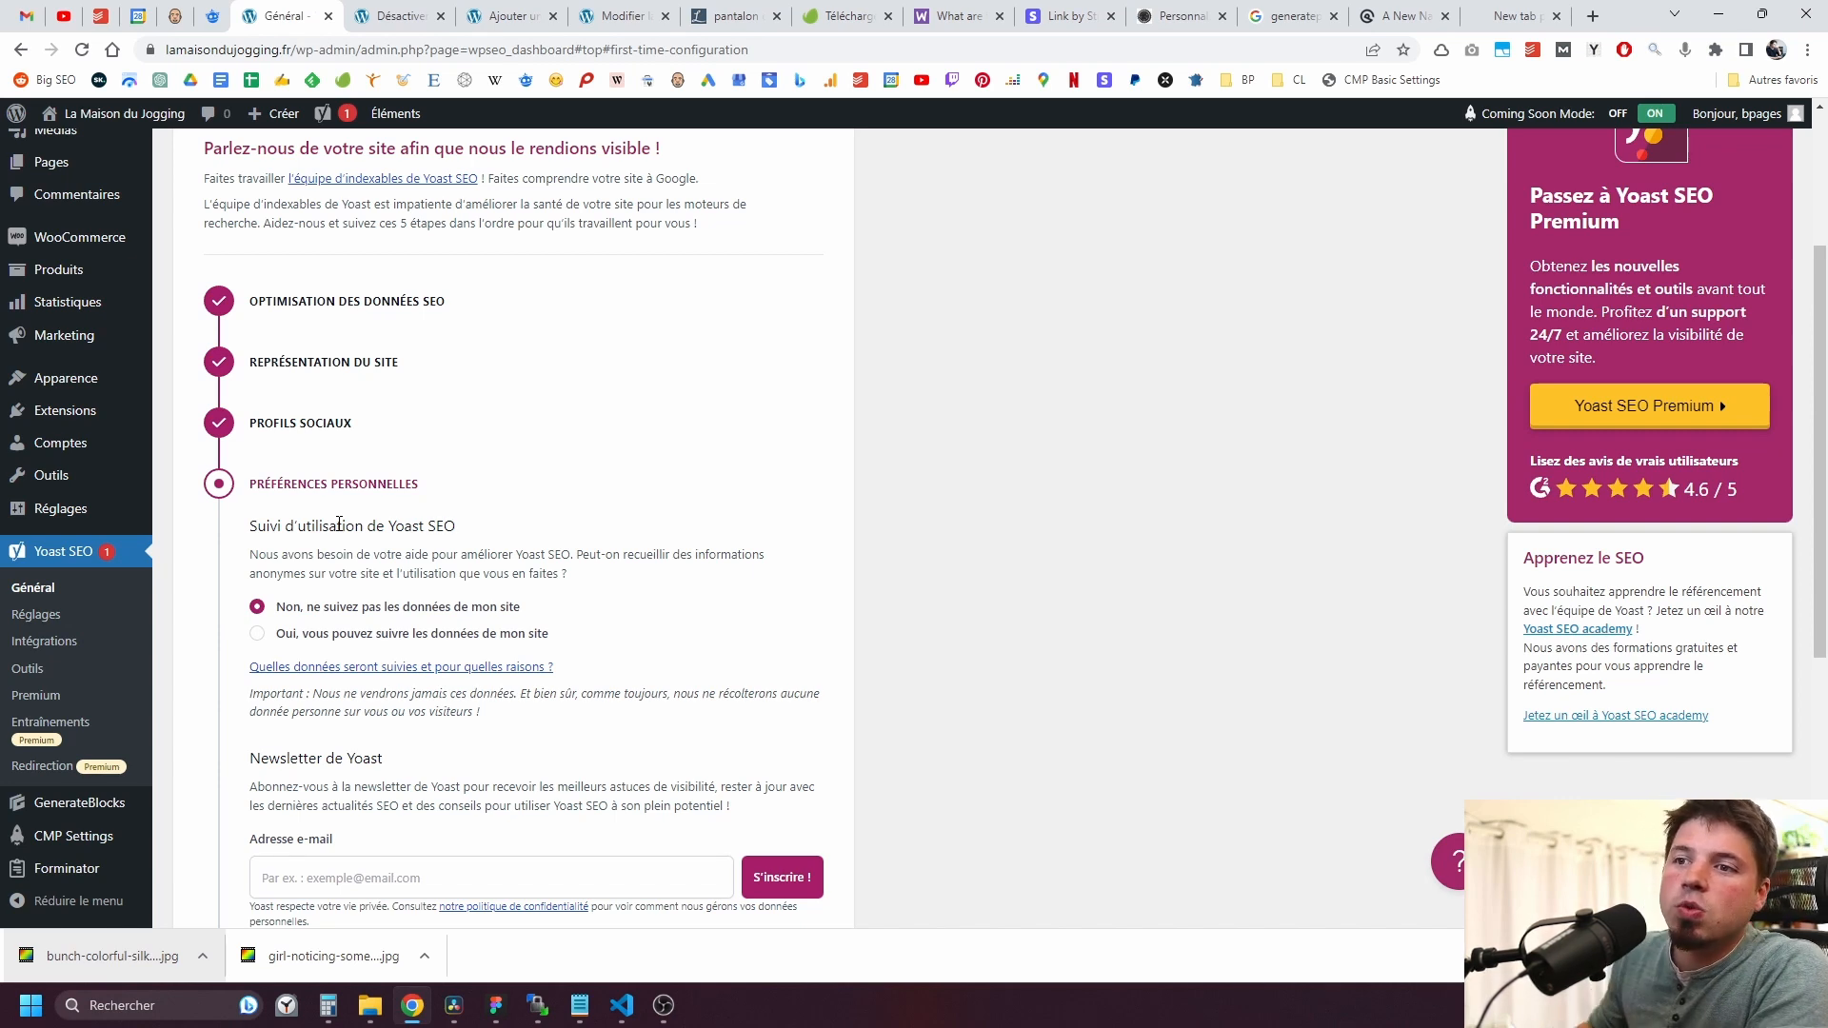
pyautogui.scroll(-2, 431, 692)
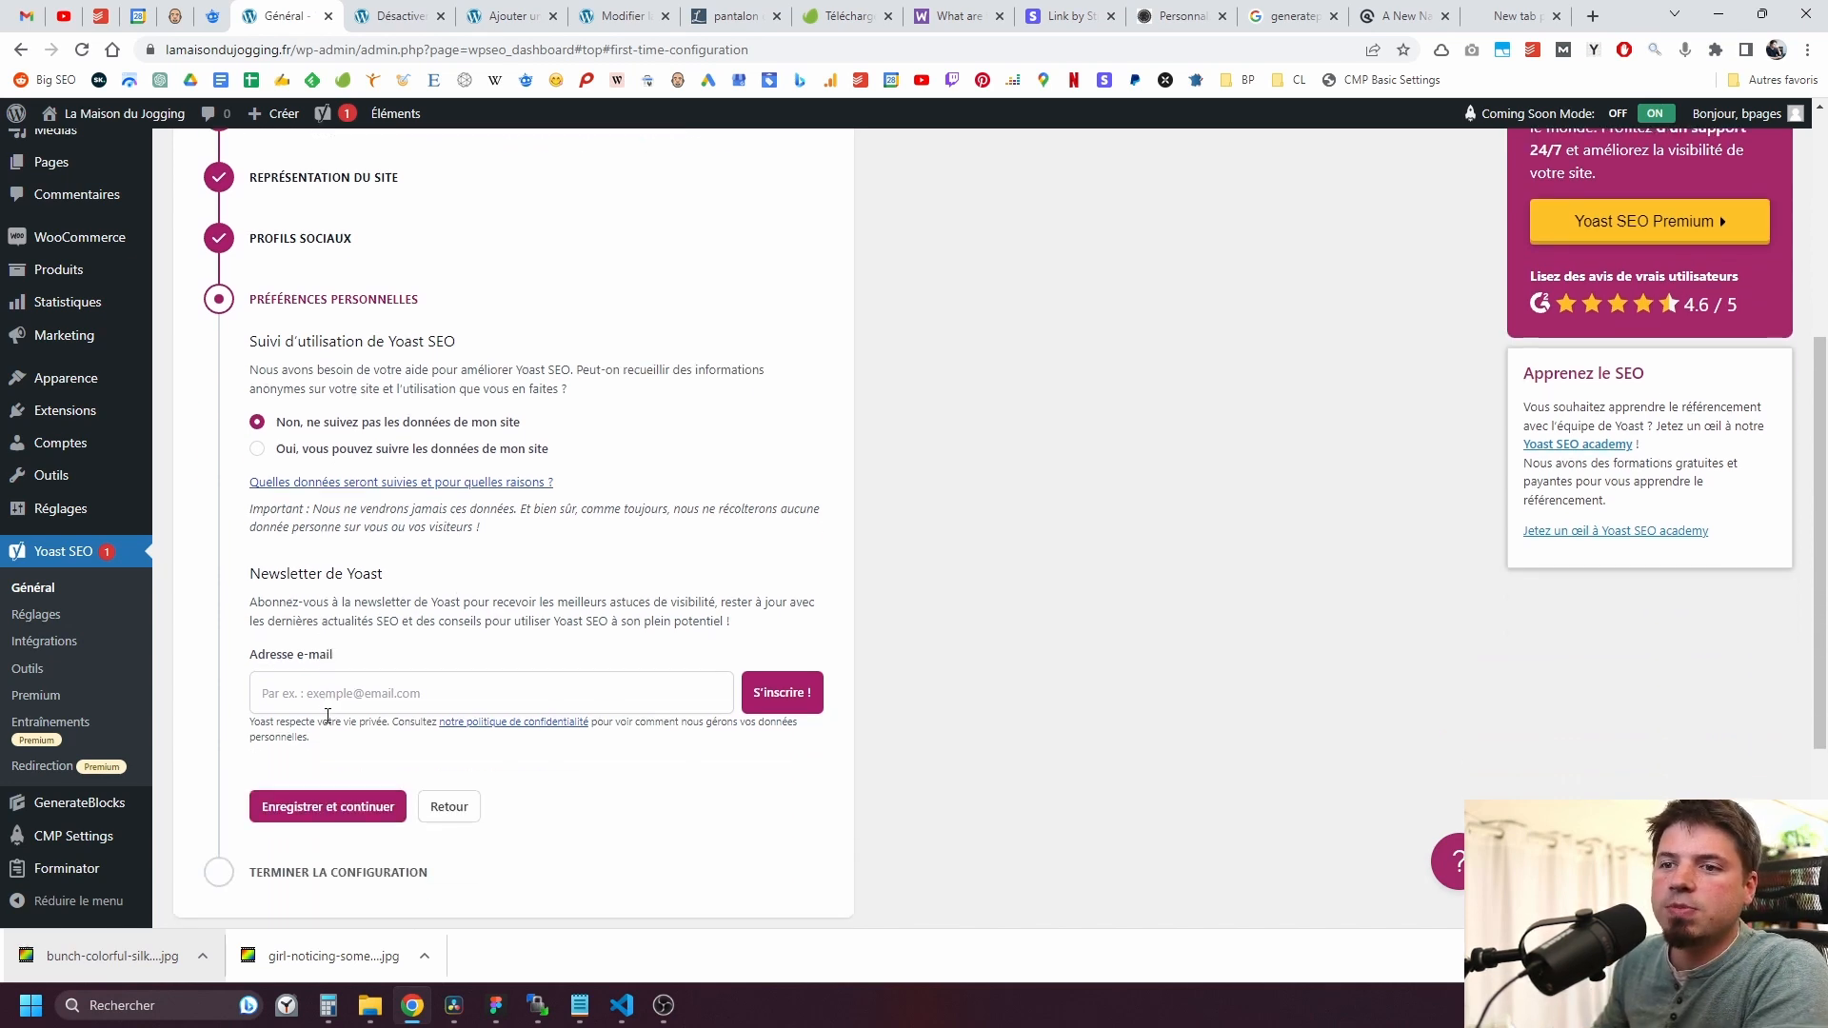
pyautogui.click(345, 800)
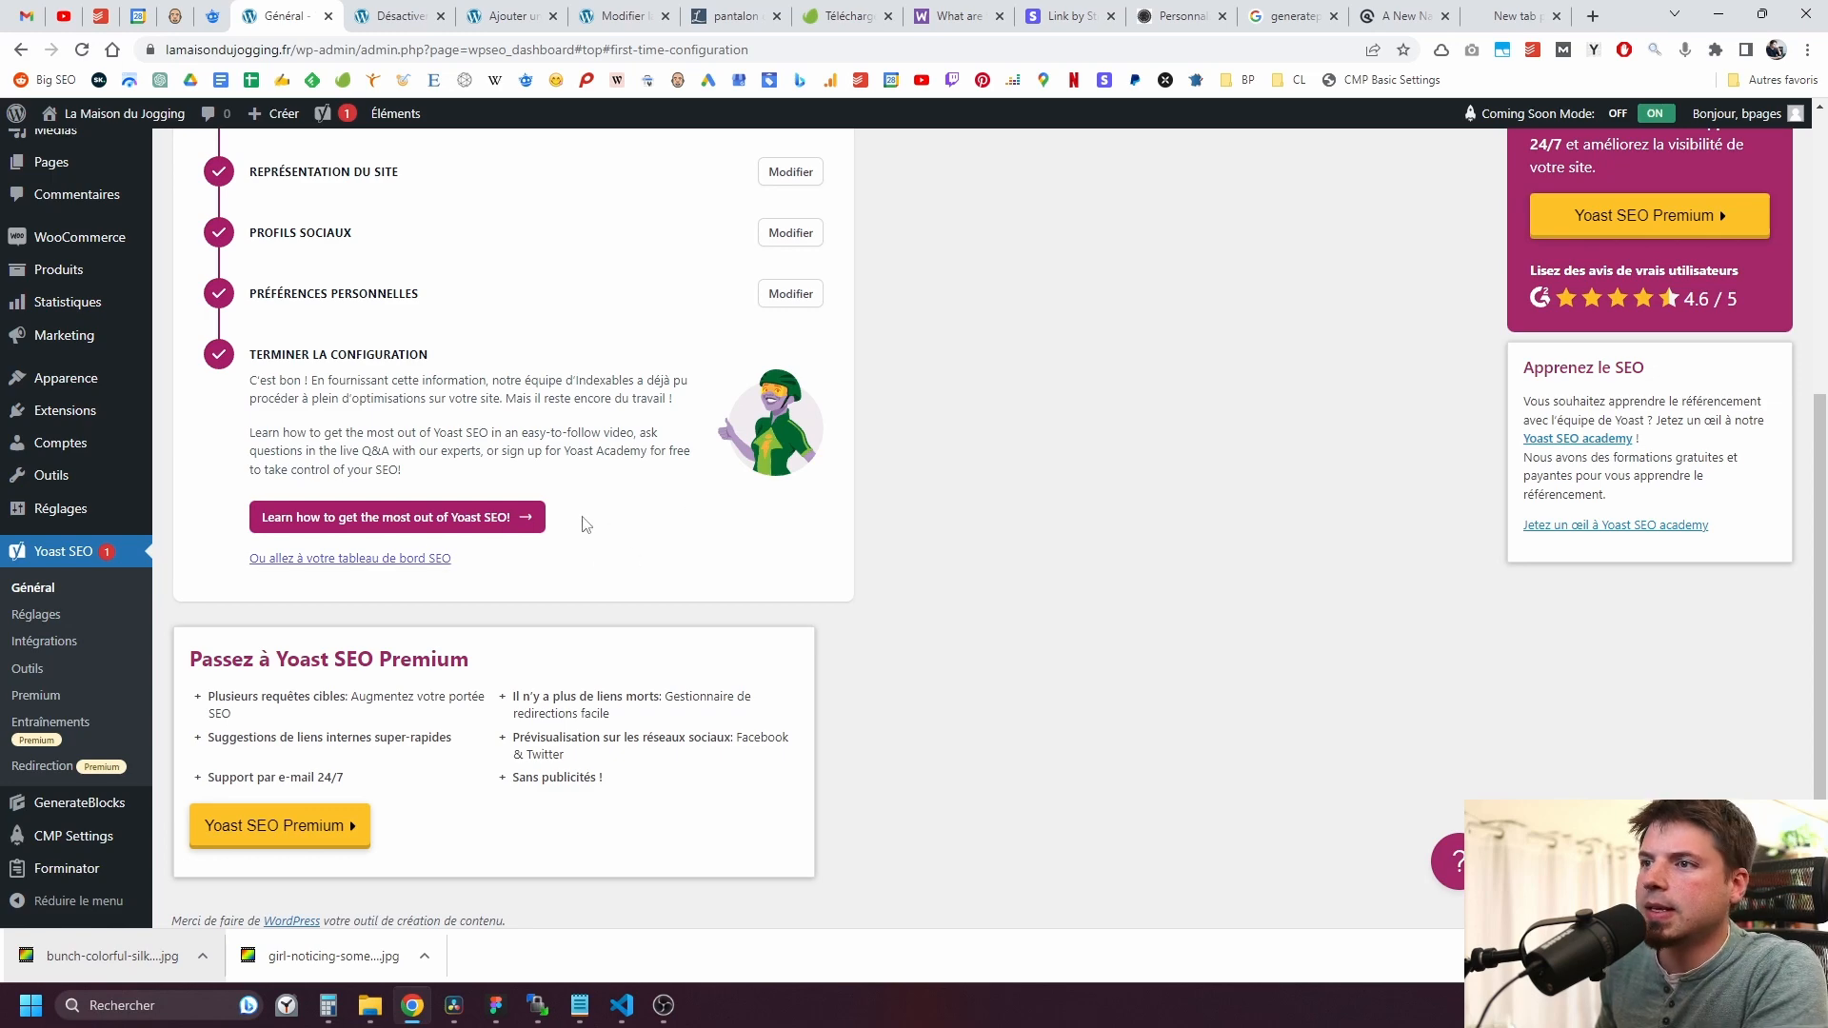
# Step: Go from the finished configuration to the SEO dashboard and review its problems and notifications
pyautogui.scroll(4, 581, 533)
pyautogui.scroll(-2, 556, 568)
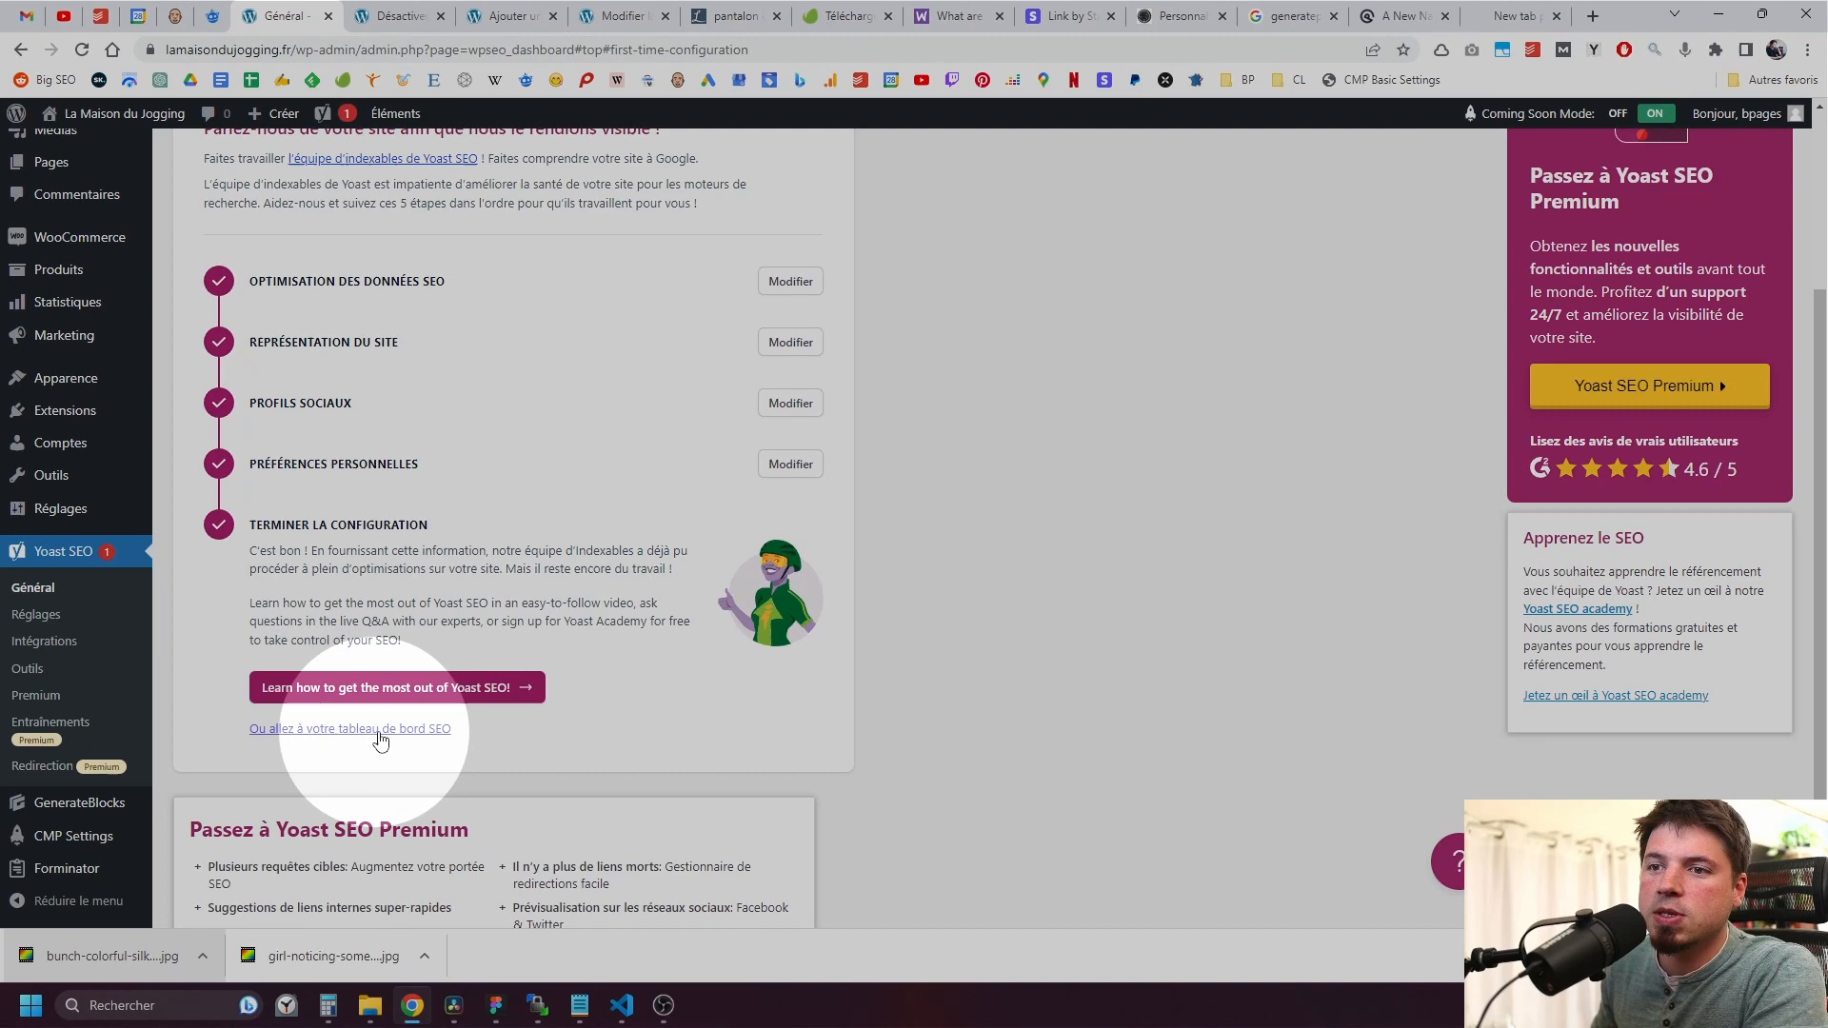
pyautogui.click(385, 730)
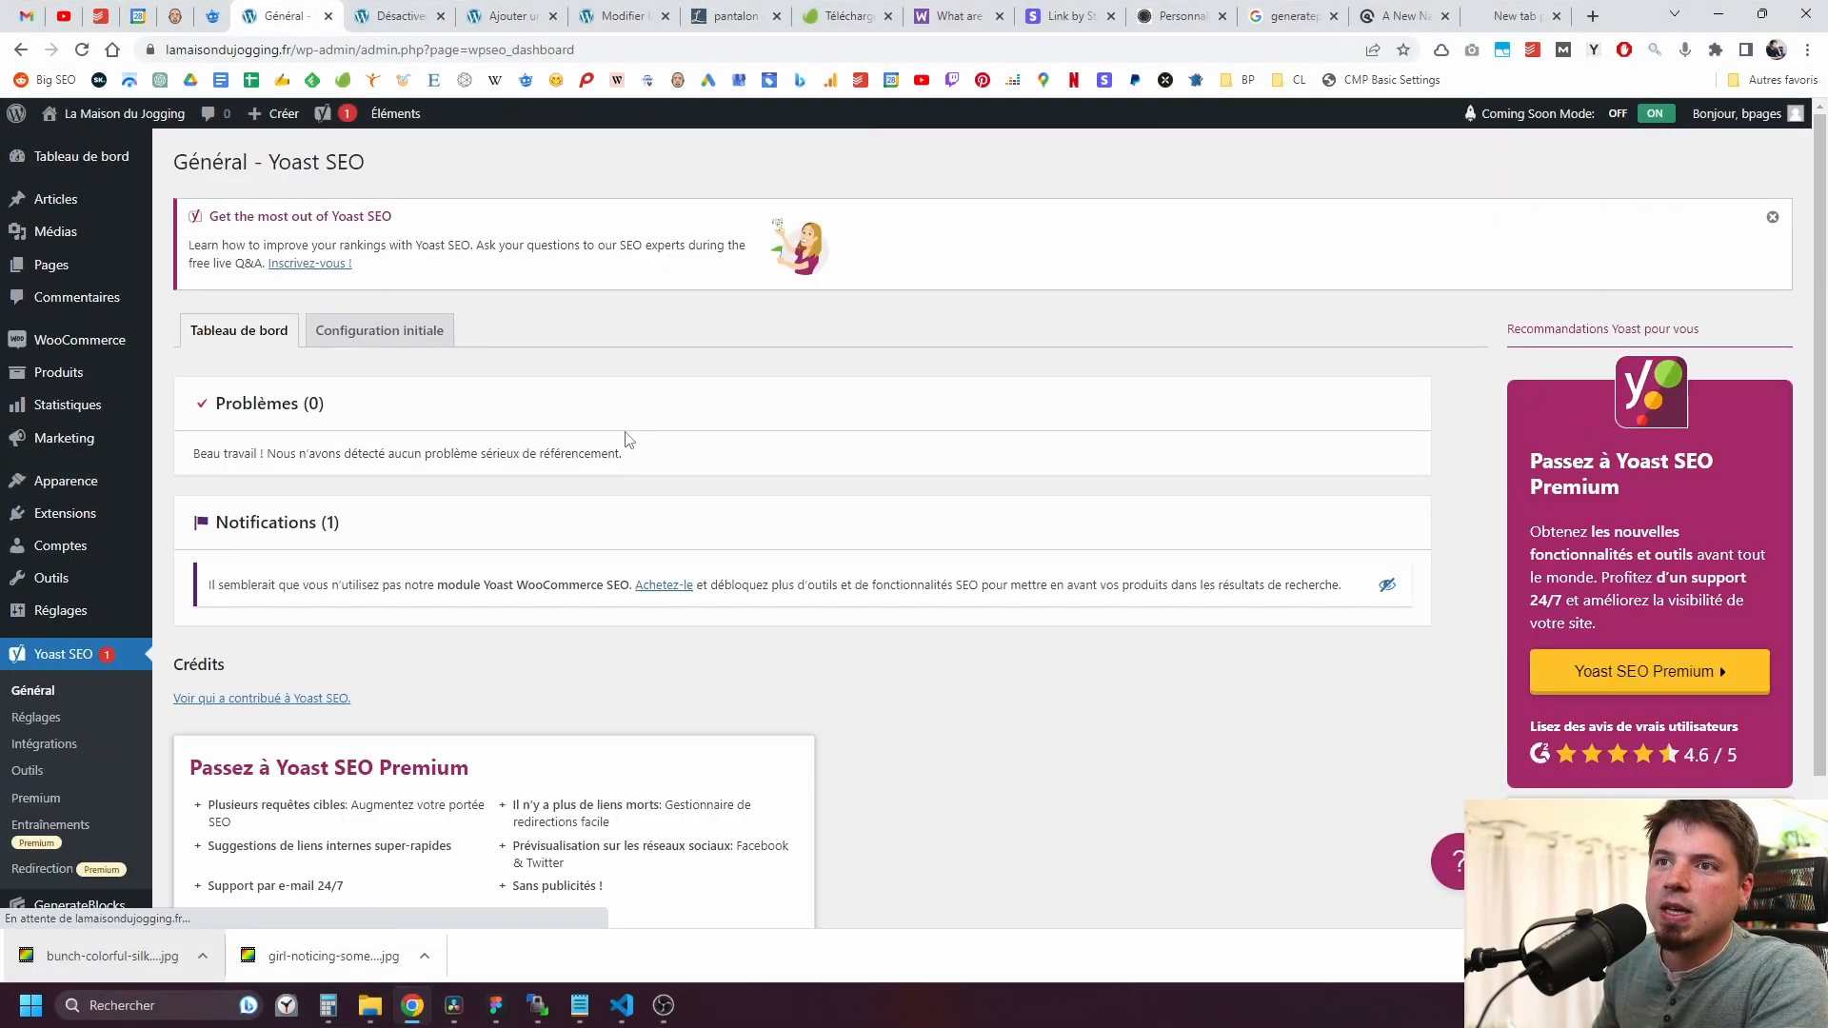
pyautogui.scroll(-2, 865, 518)
pyautogui.scroll(1, 352, 522)
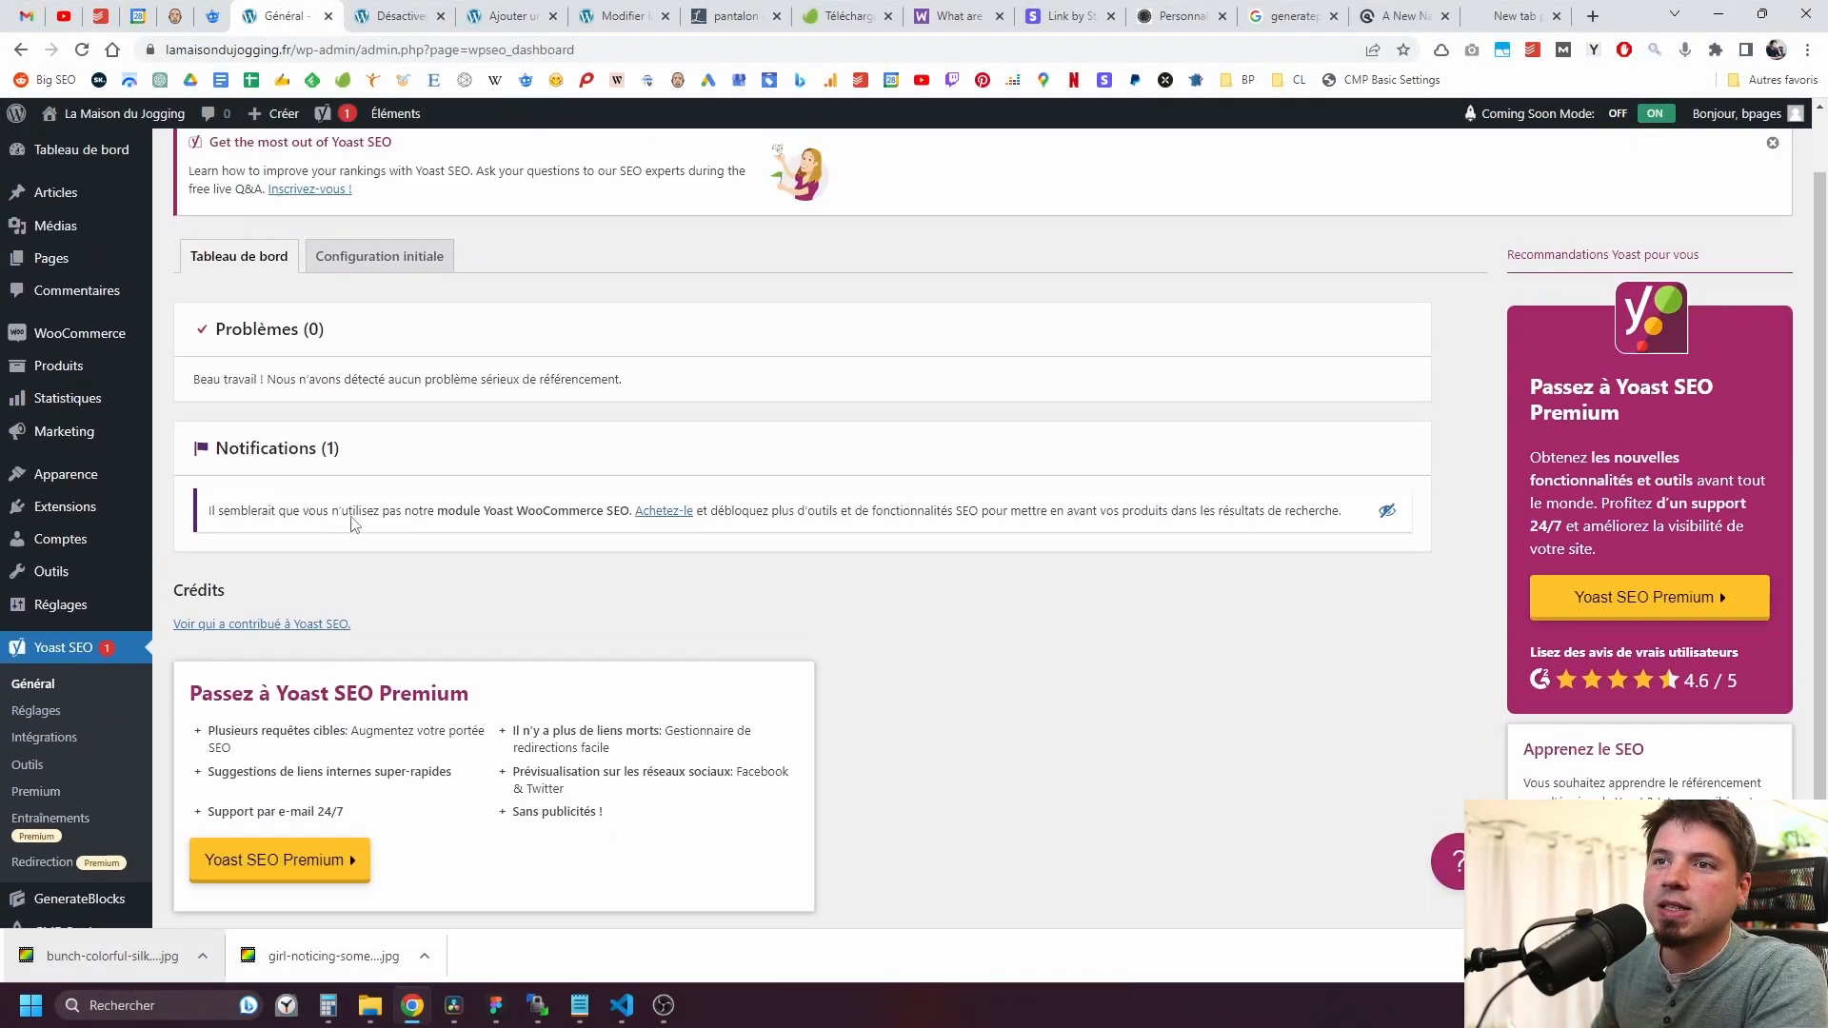
pyautogui.scroll(1, 353, 521)
pyautogui.scroll(-2, 409, 489)
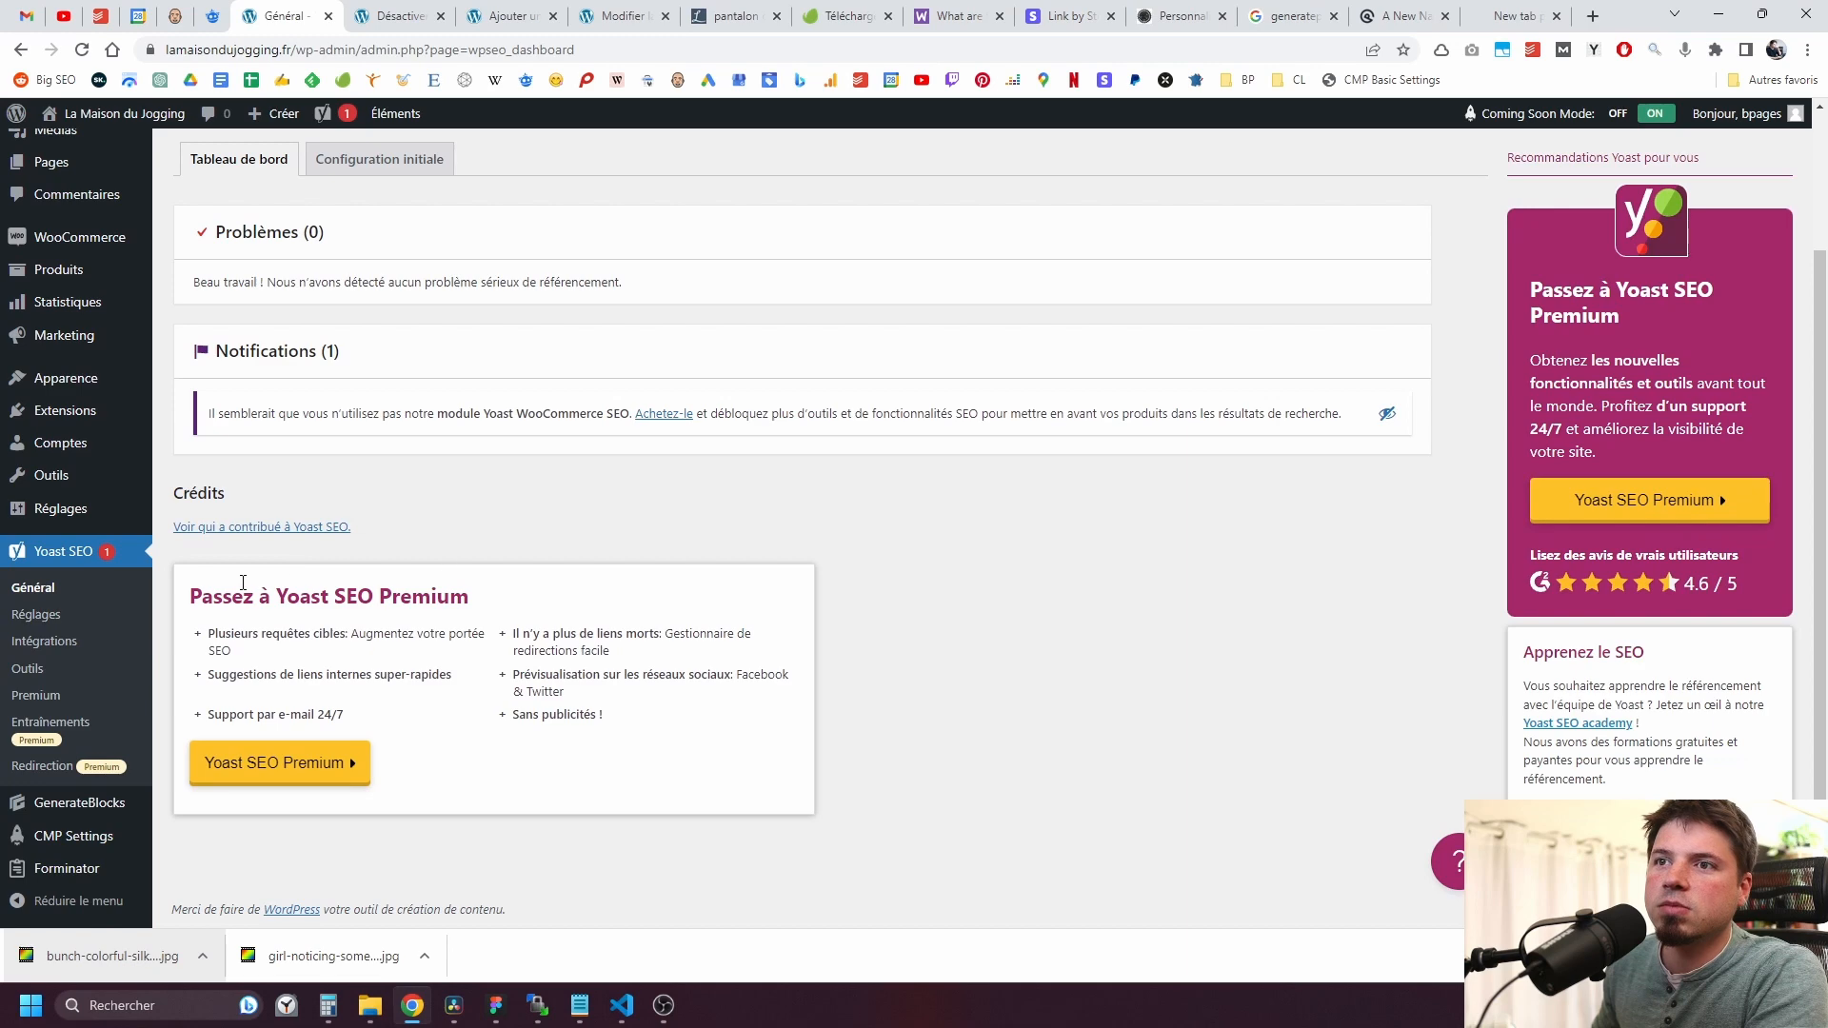
# Step: Open the Yoast SEO settings, skip the welcome introduction and look through the site features page
pyautogui.click(51, 618)
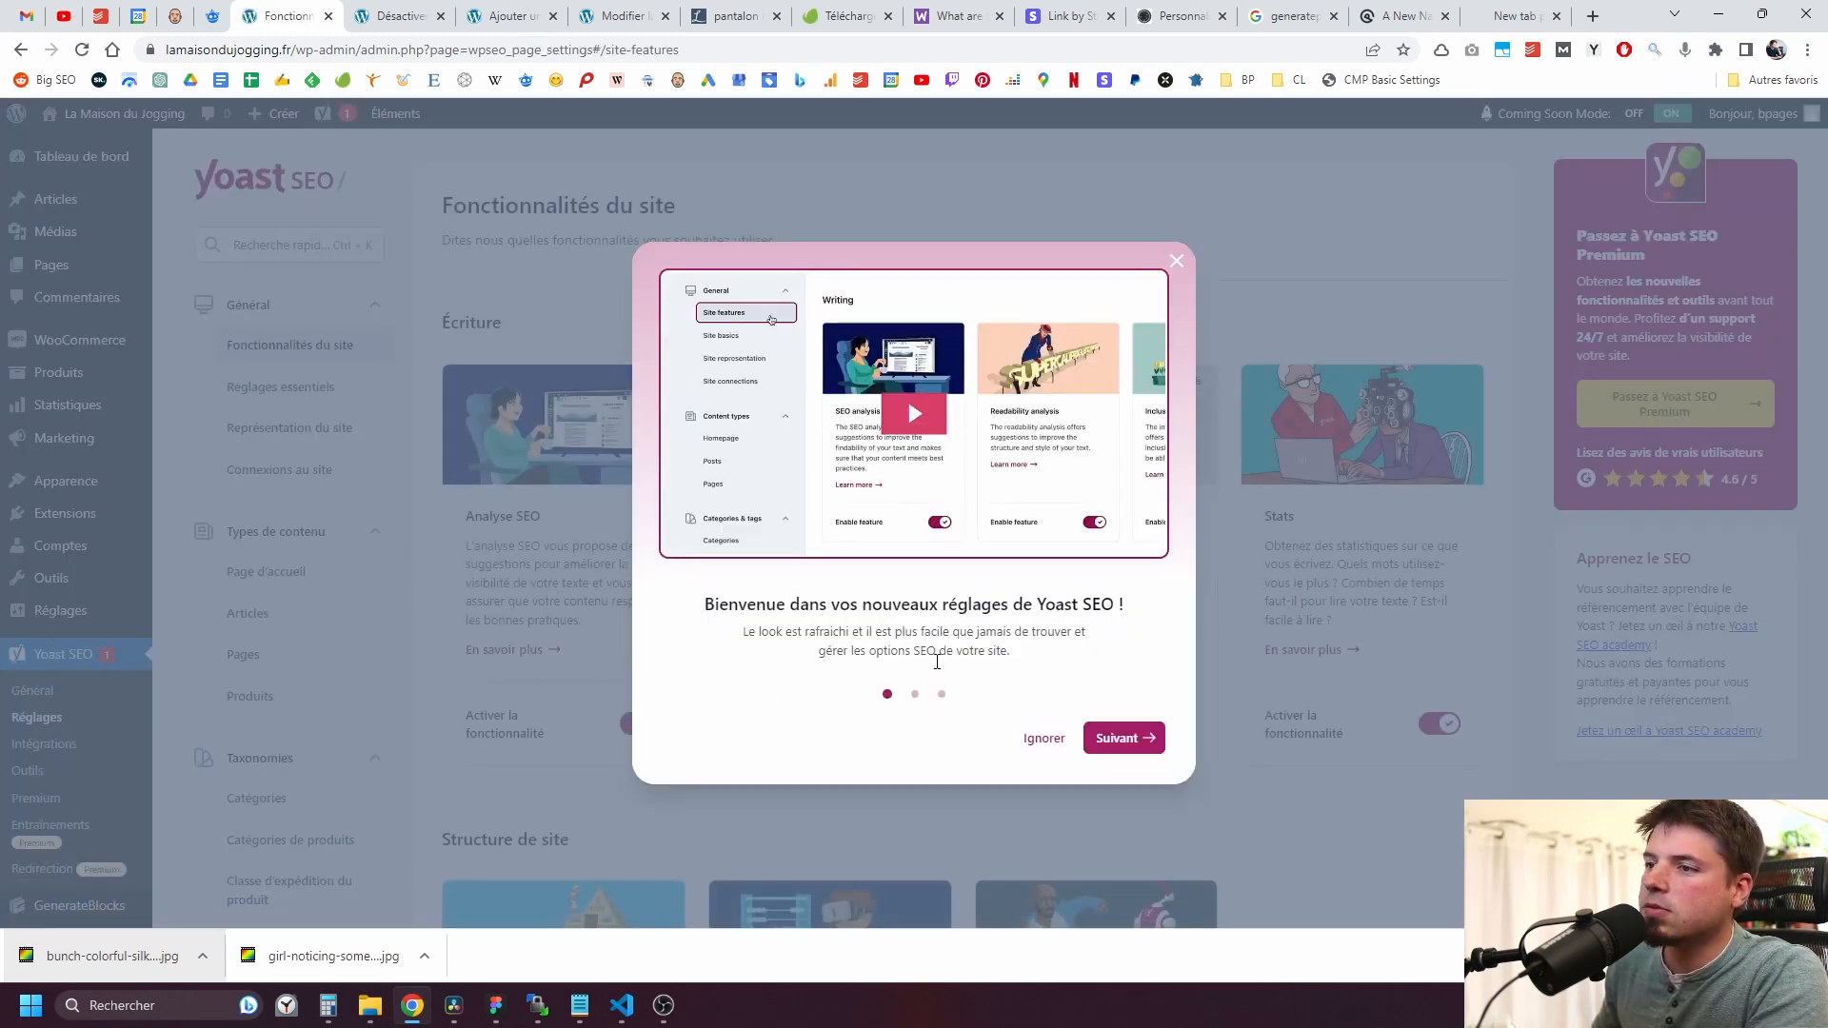
pyautogui.click(1045, 739)
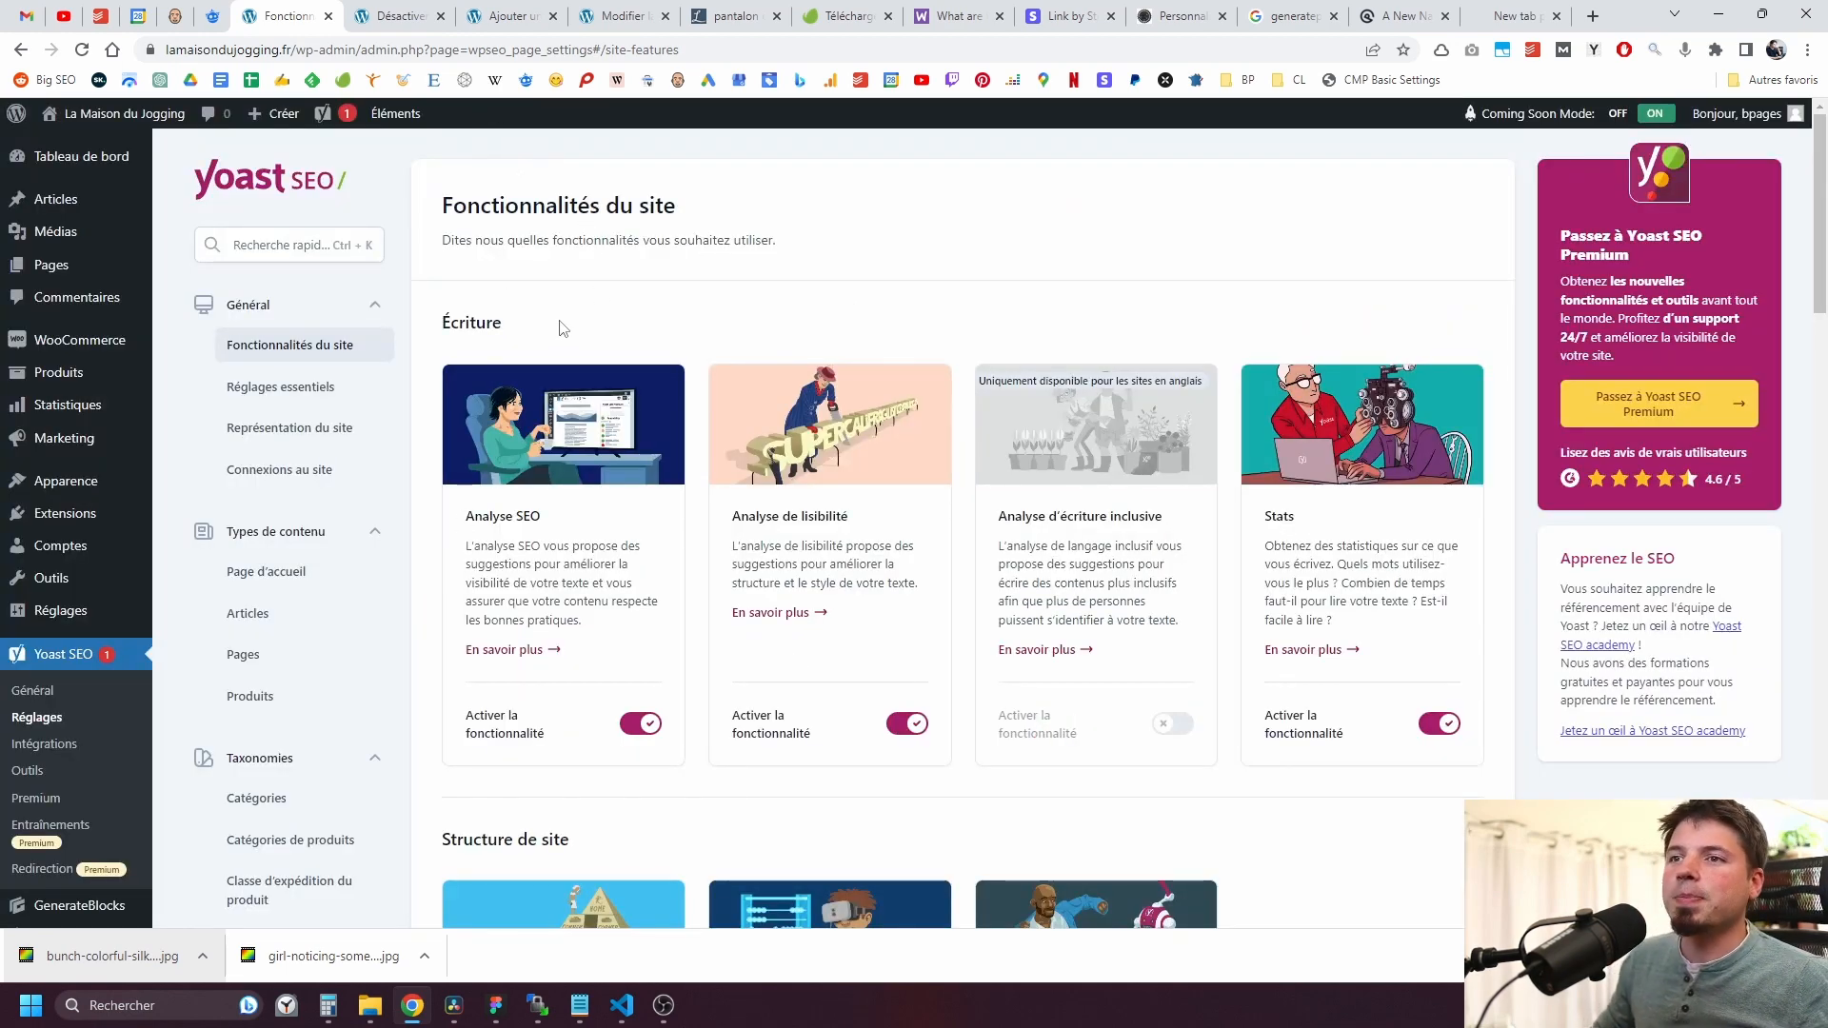
pyautogui.scroll(-15, 563, 329)
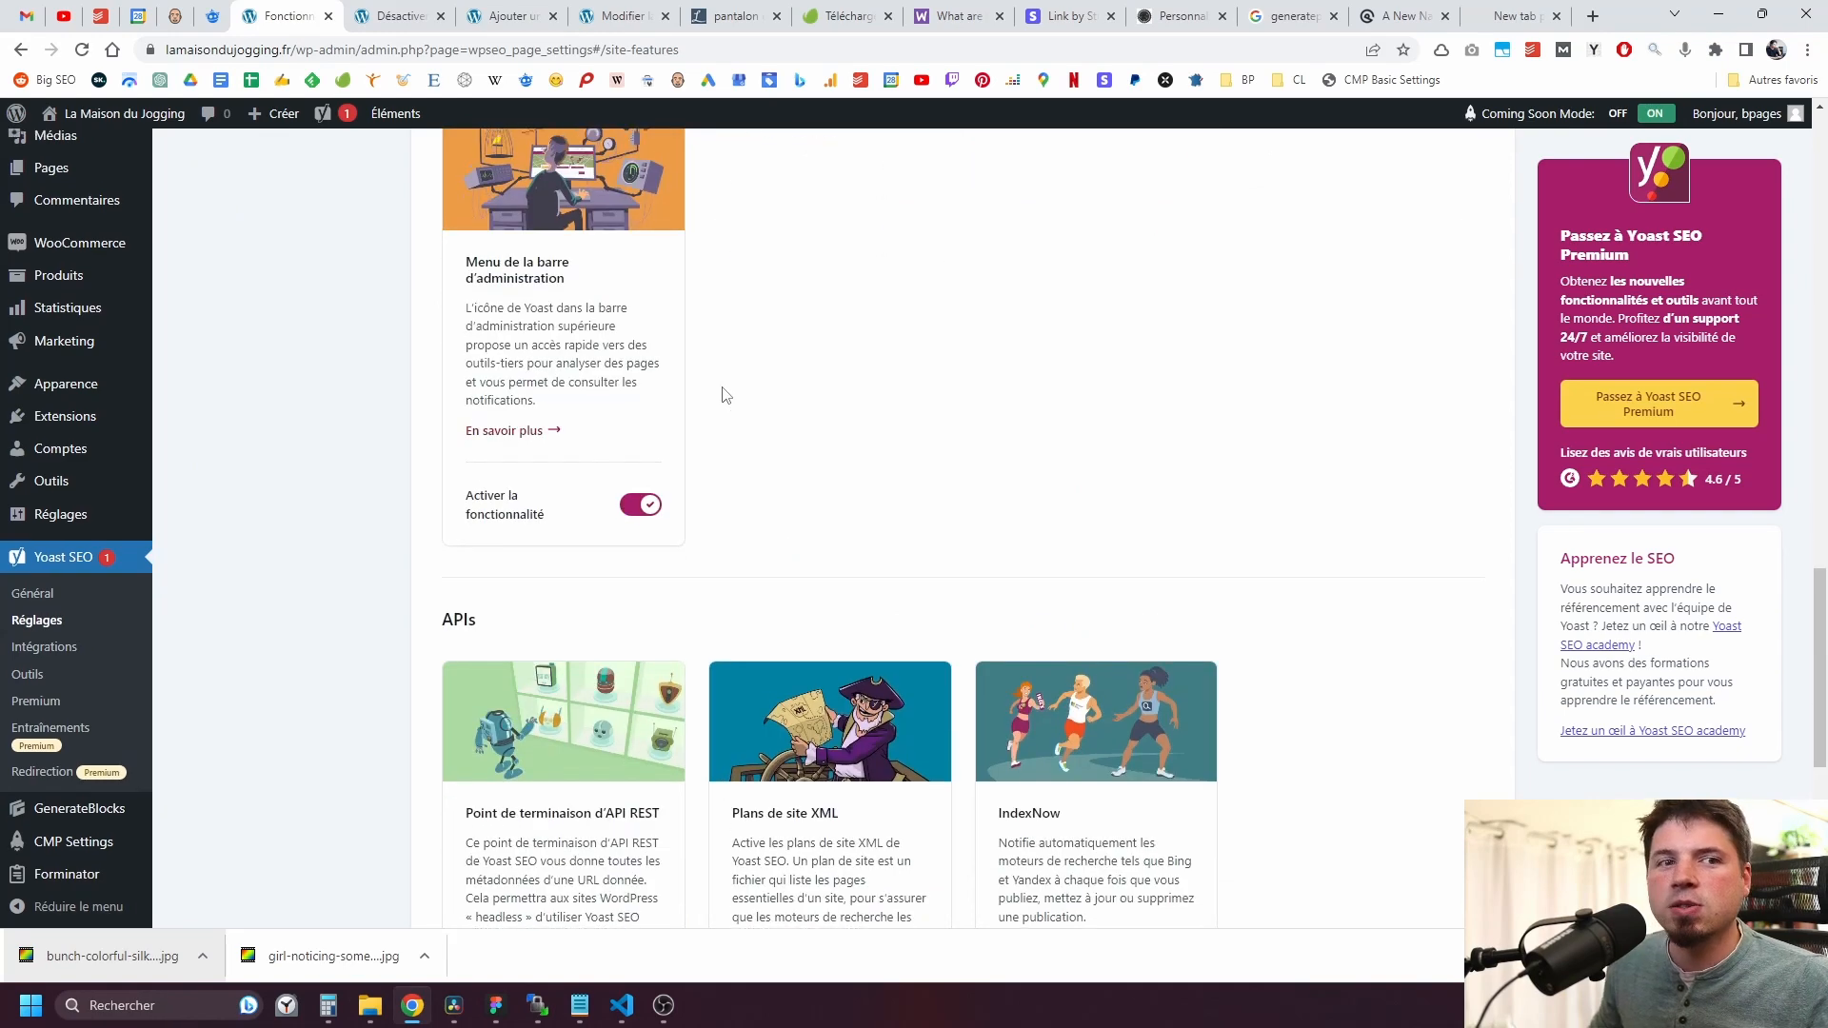
pyautogui.scroll(15, 723, 395)
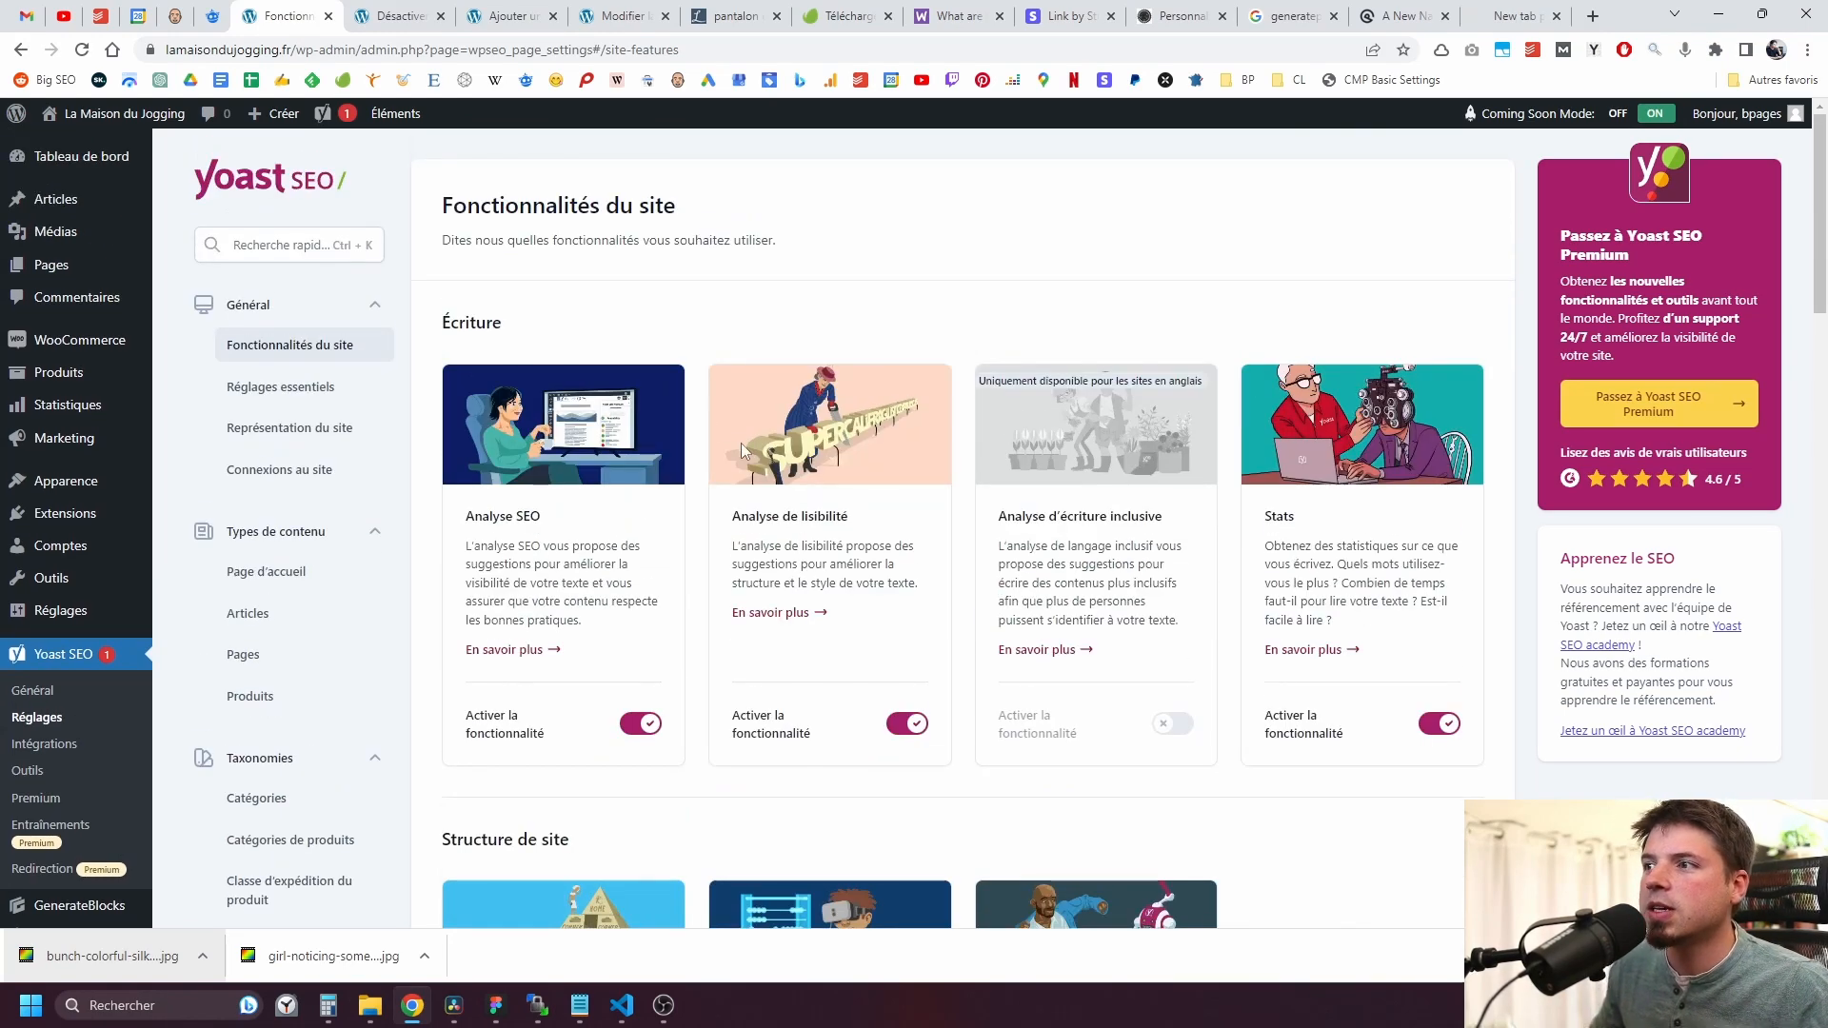
# Step: Disable the Analyse de lisibilité feature in the Écriture section
pyautogui.tripleClick(746, 517)
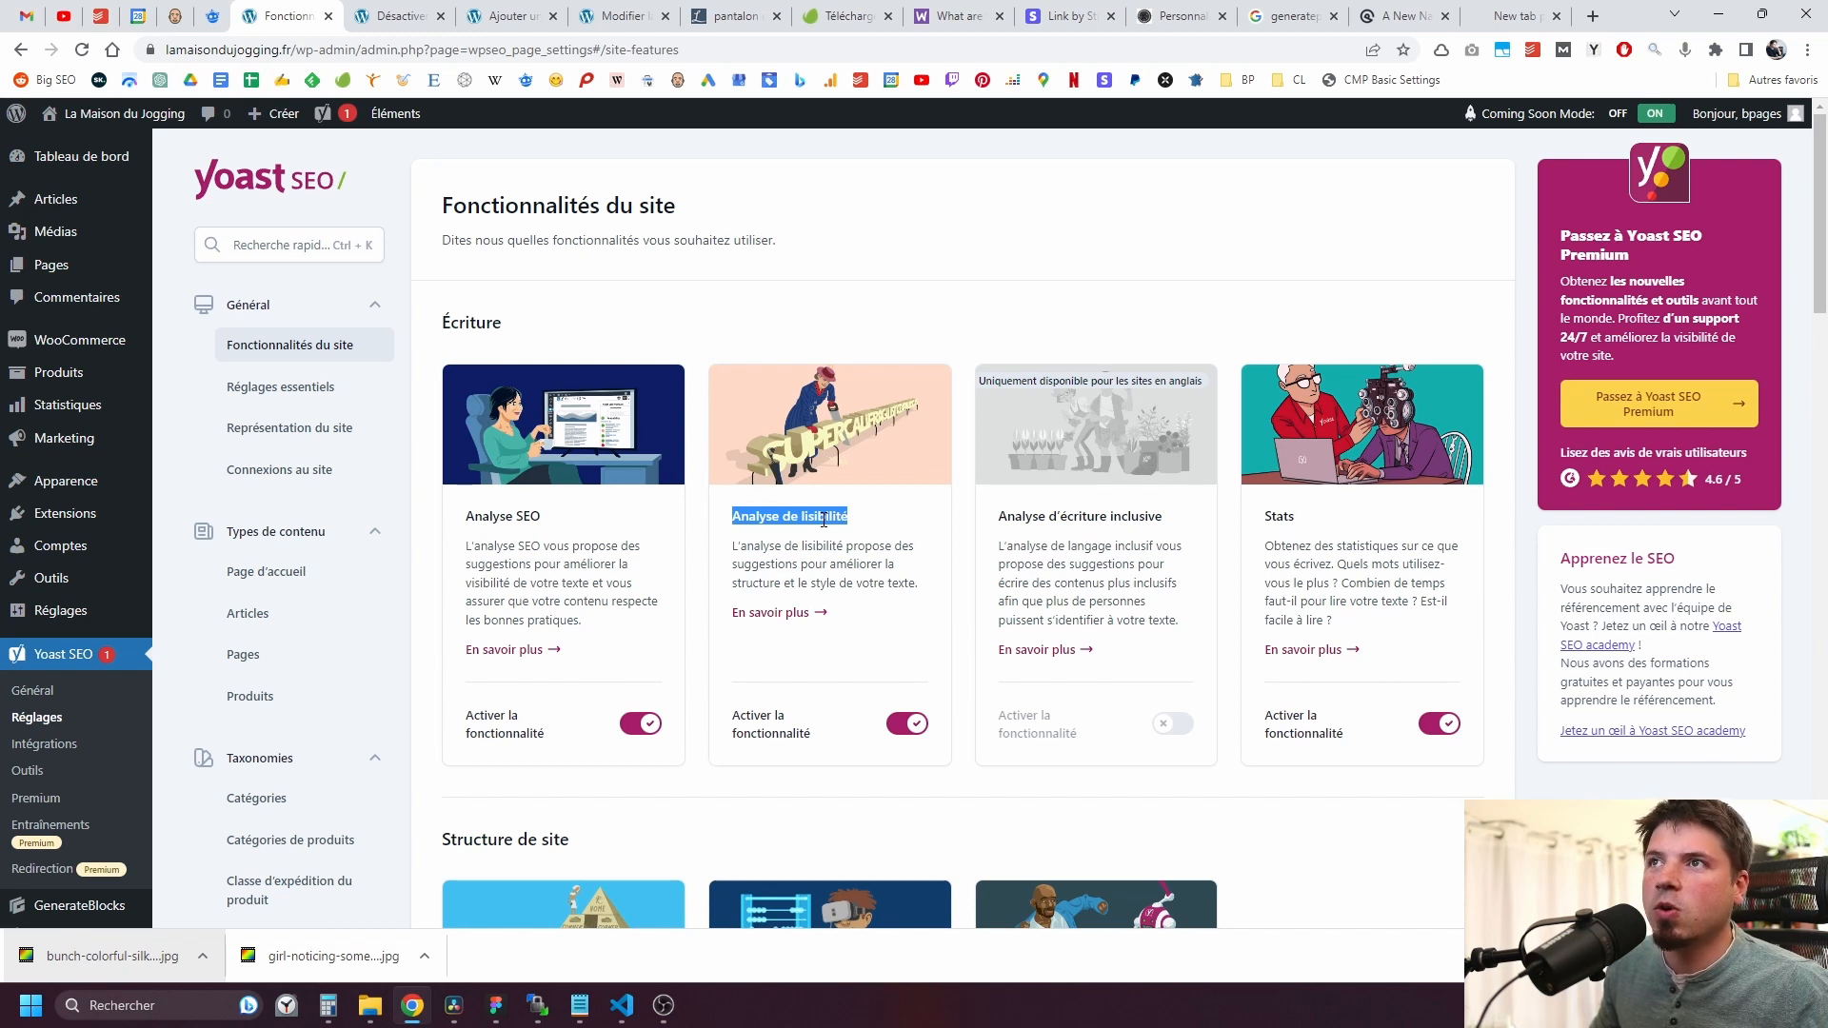
pyautogui.click(907, 723)
pyautogui.click(696, 673)
# Step: Examine the writing features, reading the descriptions of Analyse SEO and Stats
pyautogui.scroll(-4, 696, 674)
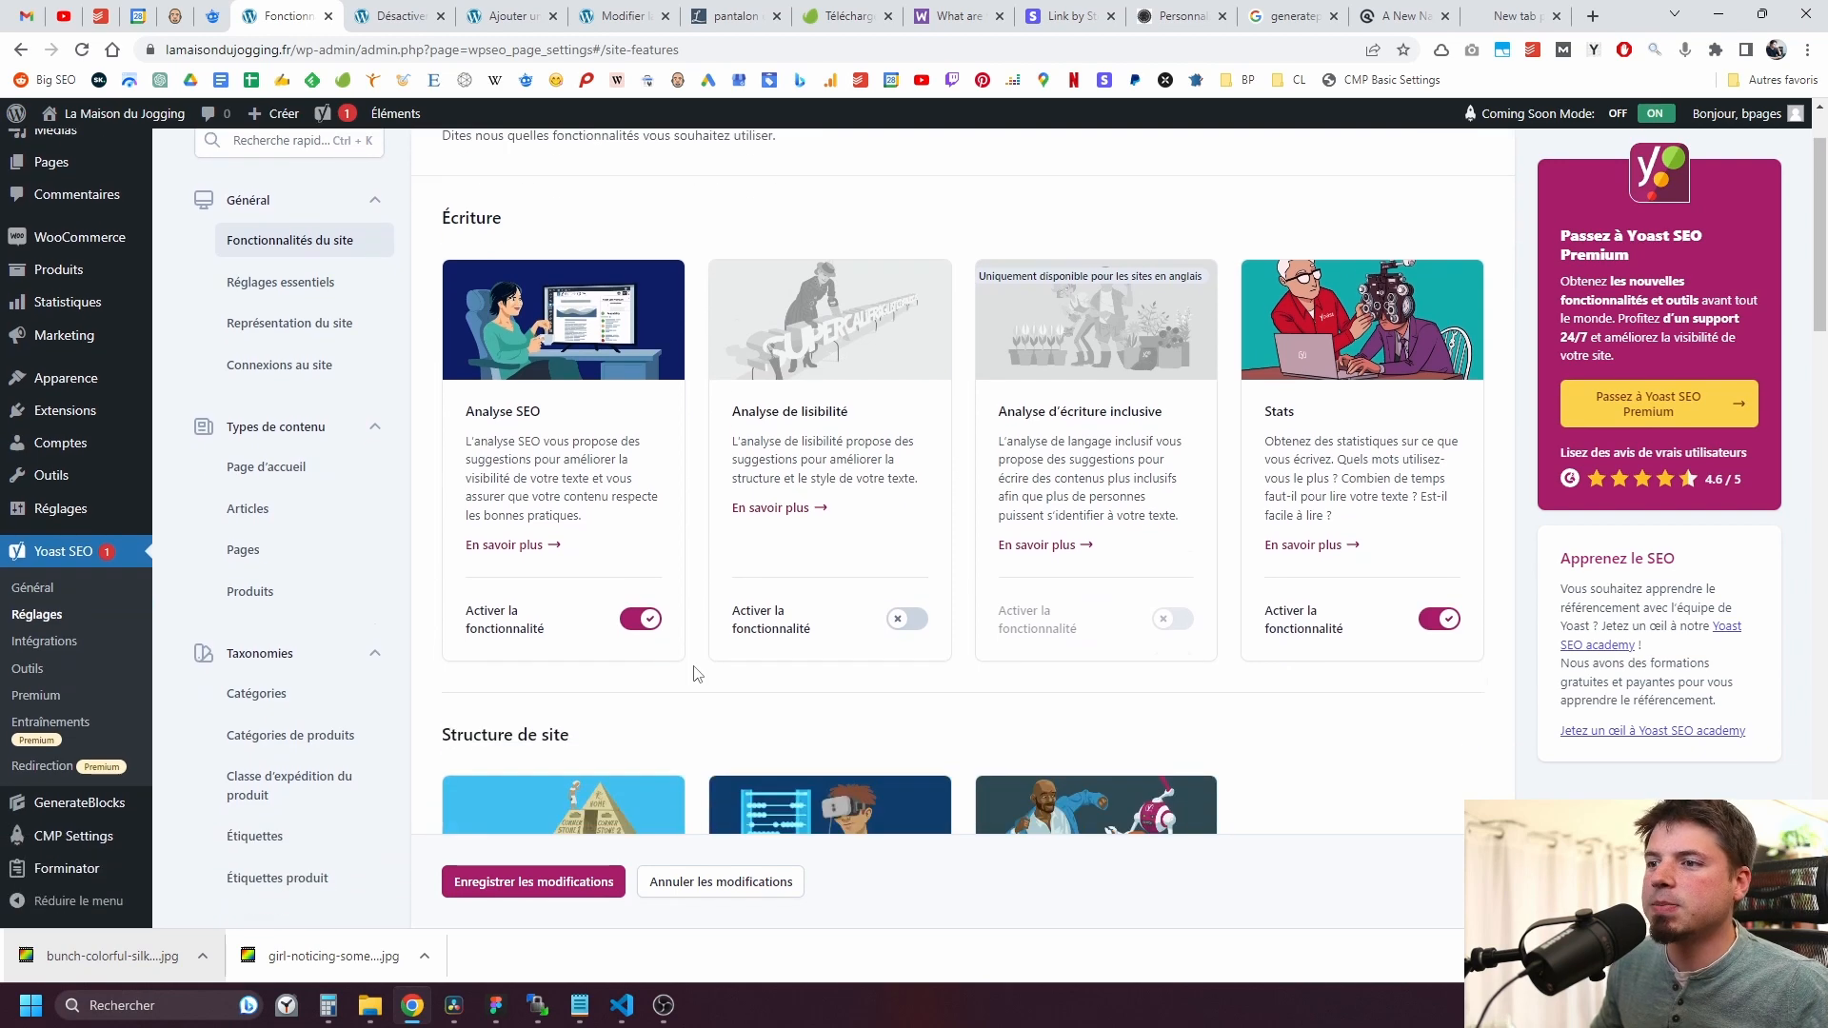
pyautogui.scroll(-3, 706, 621)
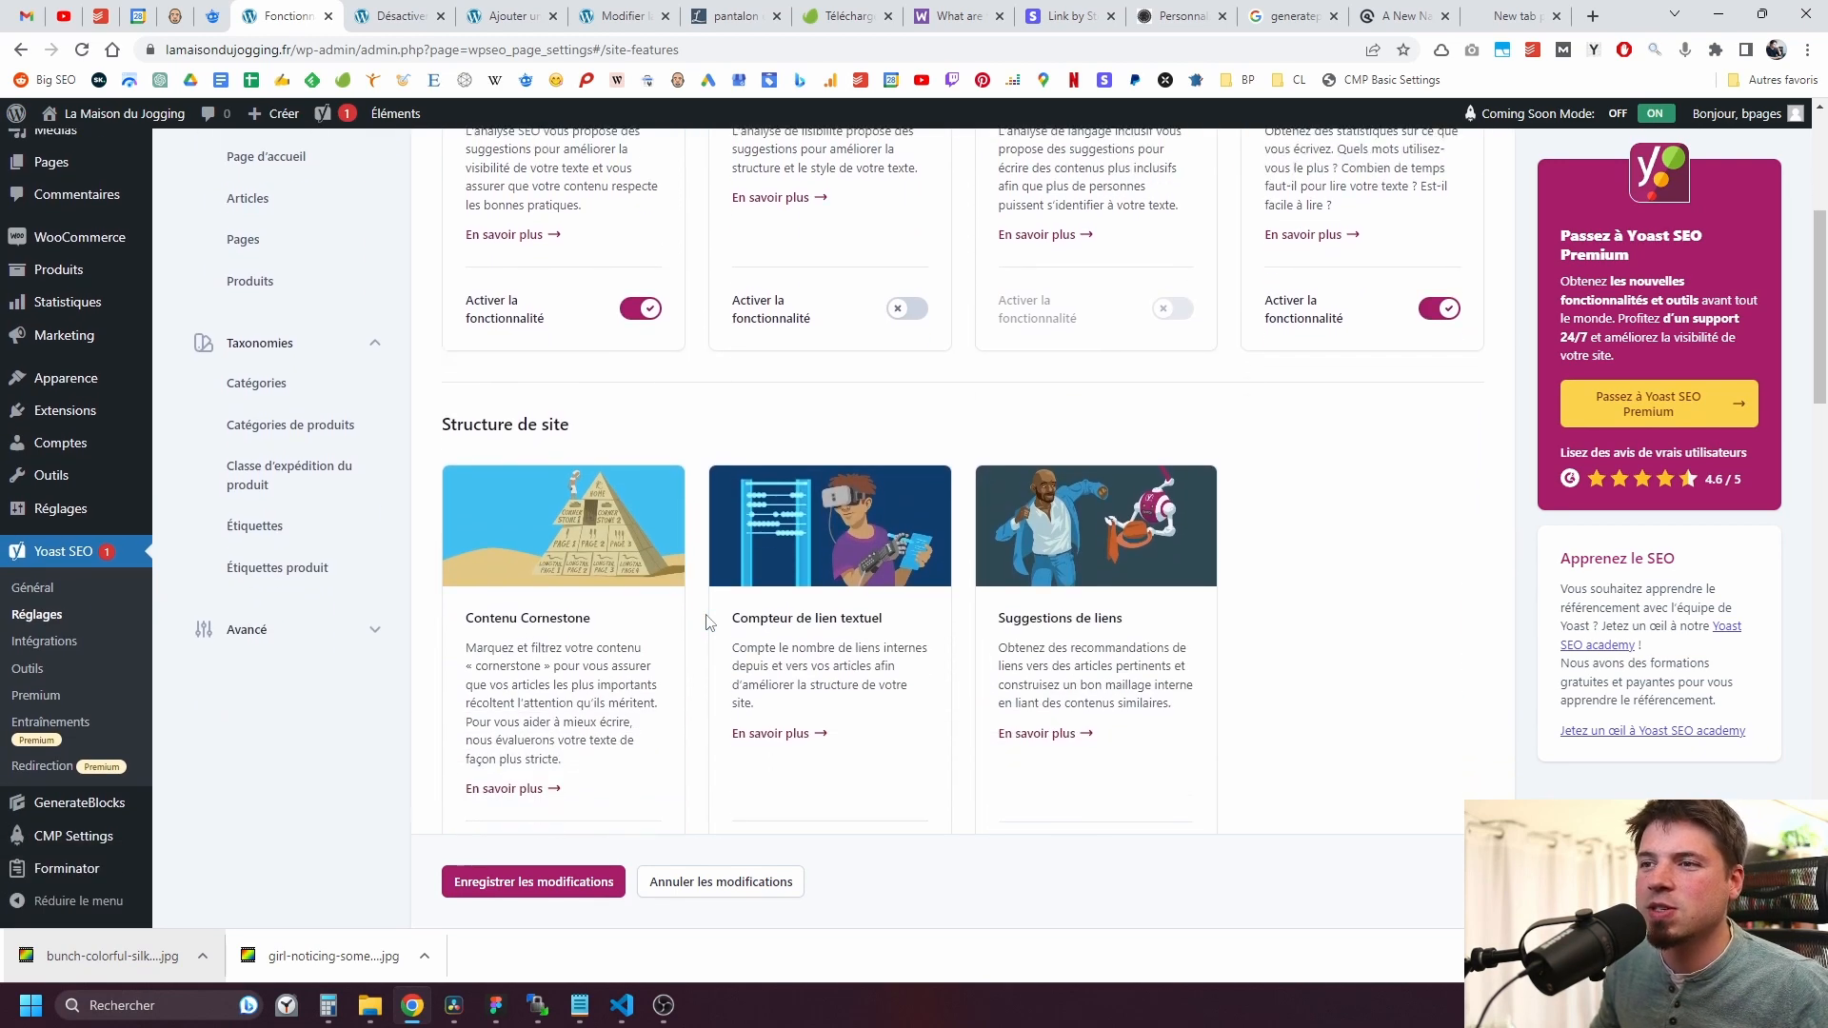
pyautogui.scroll(3, 705, 621)
pyautogui.scroll(3, 705, 622)
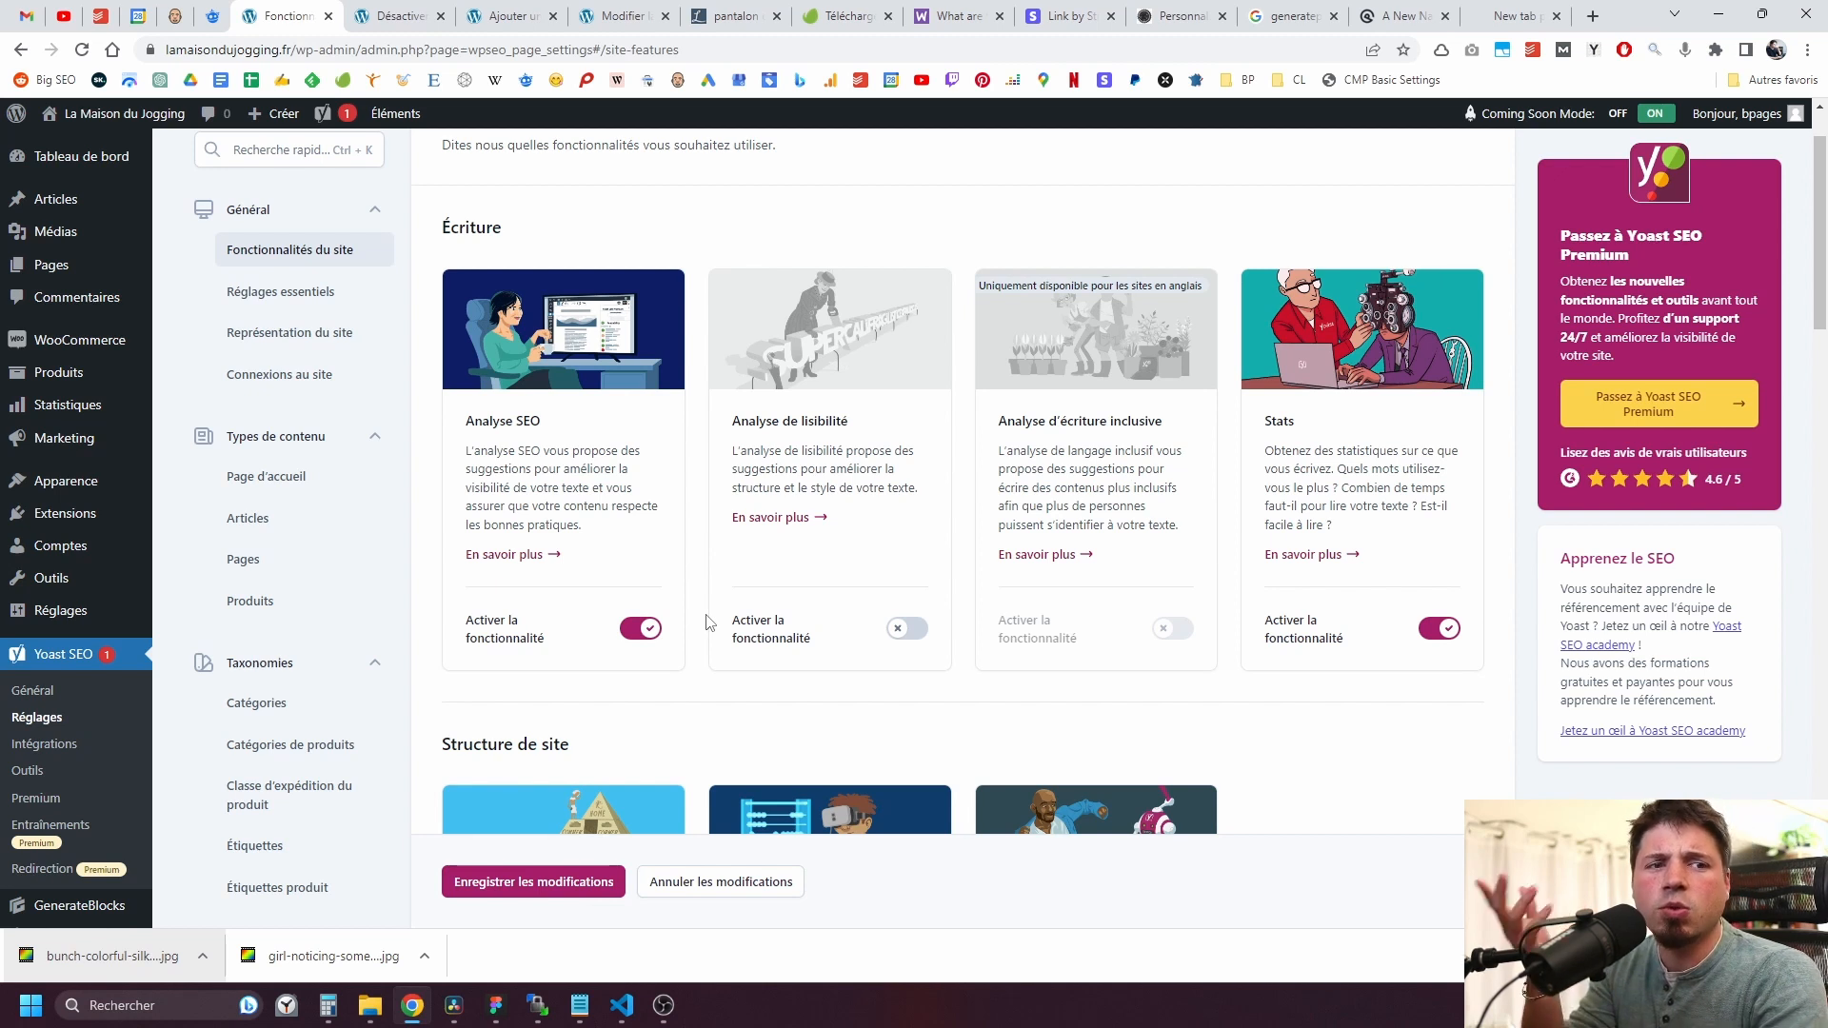
pyautogui.tripleClick(540, 466)
pyautogui.click(662, 497)
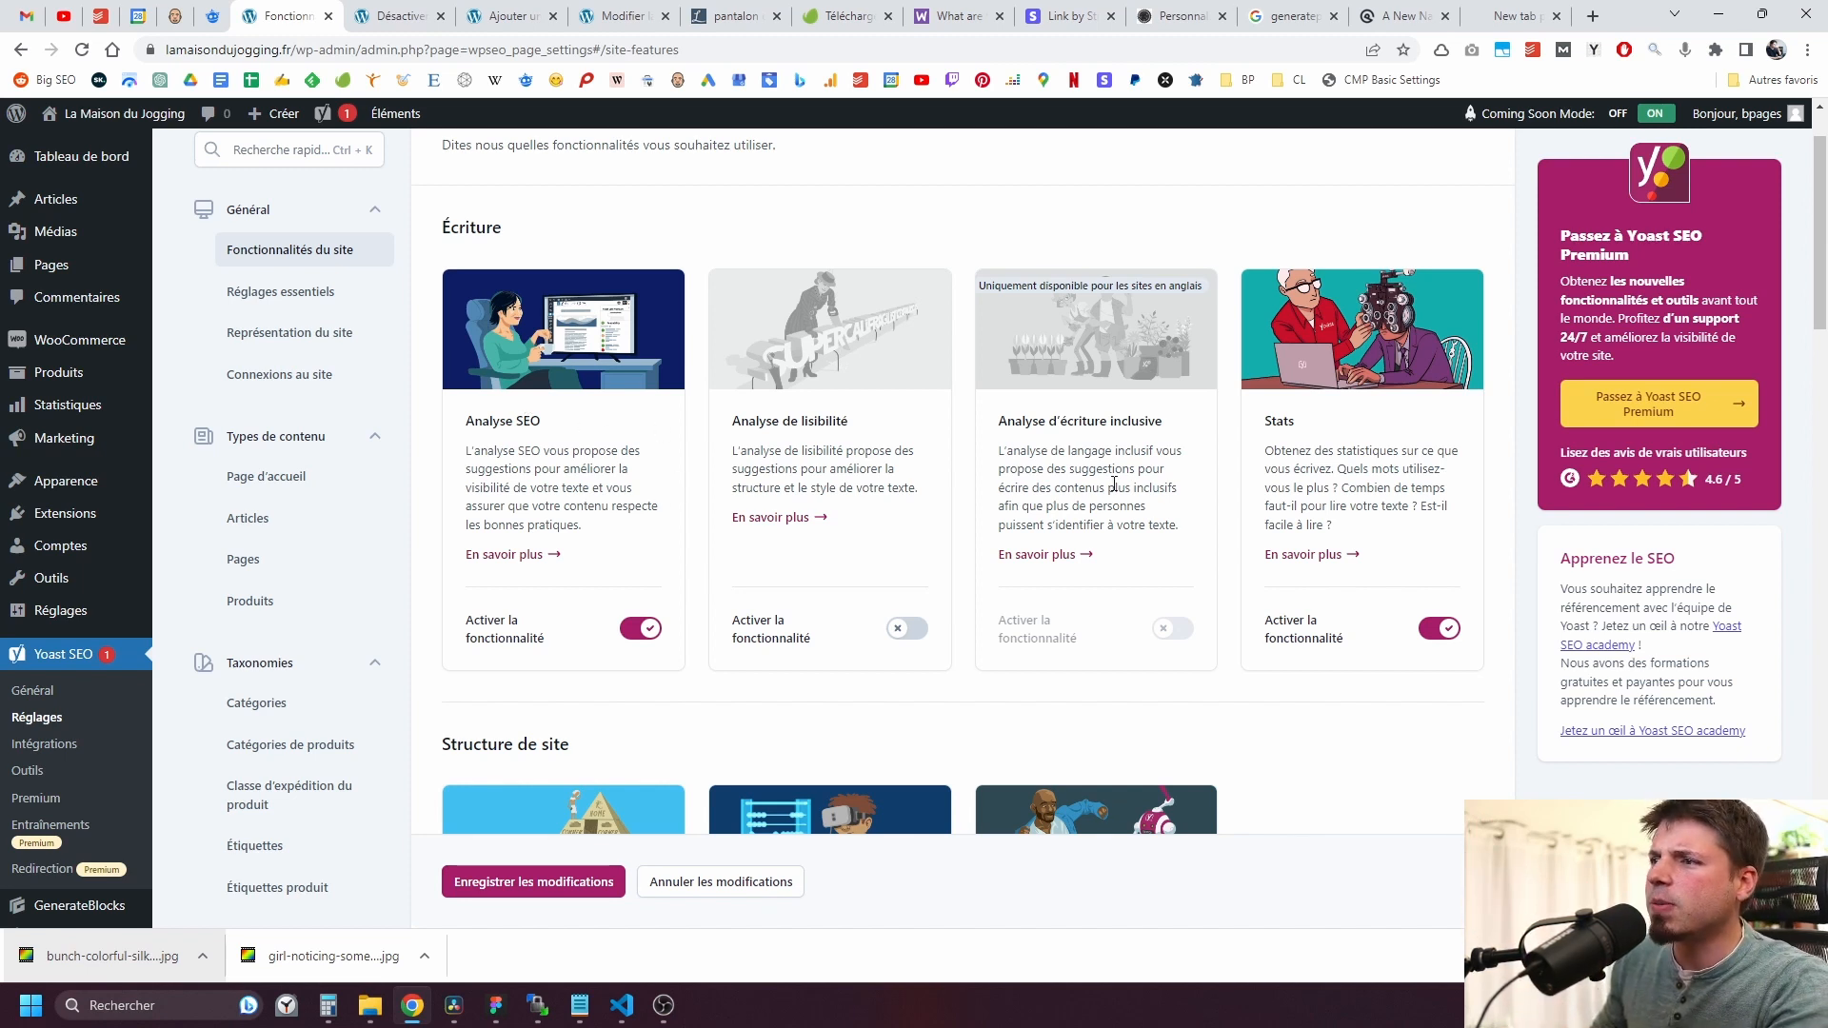
pyautogui.tripleClick(1342, 455)
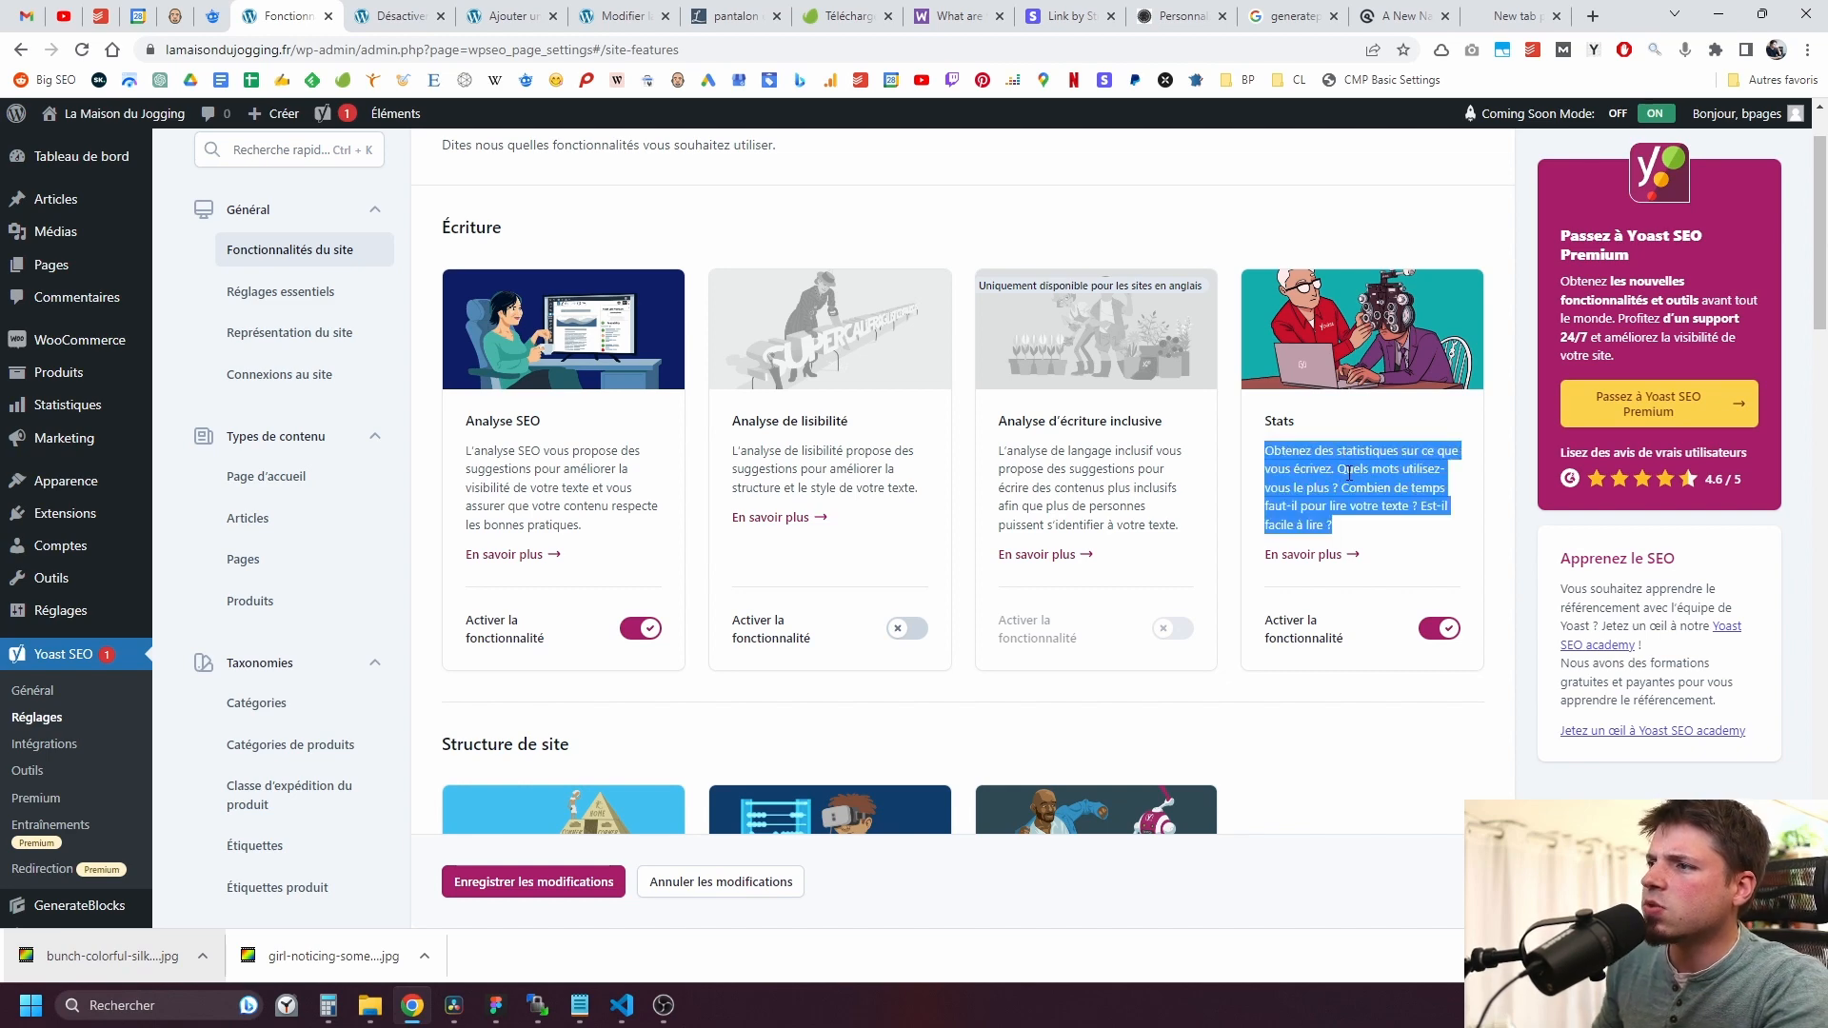
pyautogui.click(1223, 525)
# Step: Examine the Structure de site features, including Contenu Cornerstone, Compteur de lien textuel and Suggestions de liens
pyautogui.scroll(-2, 1093, 536)
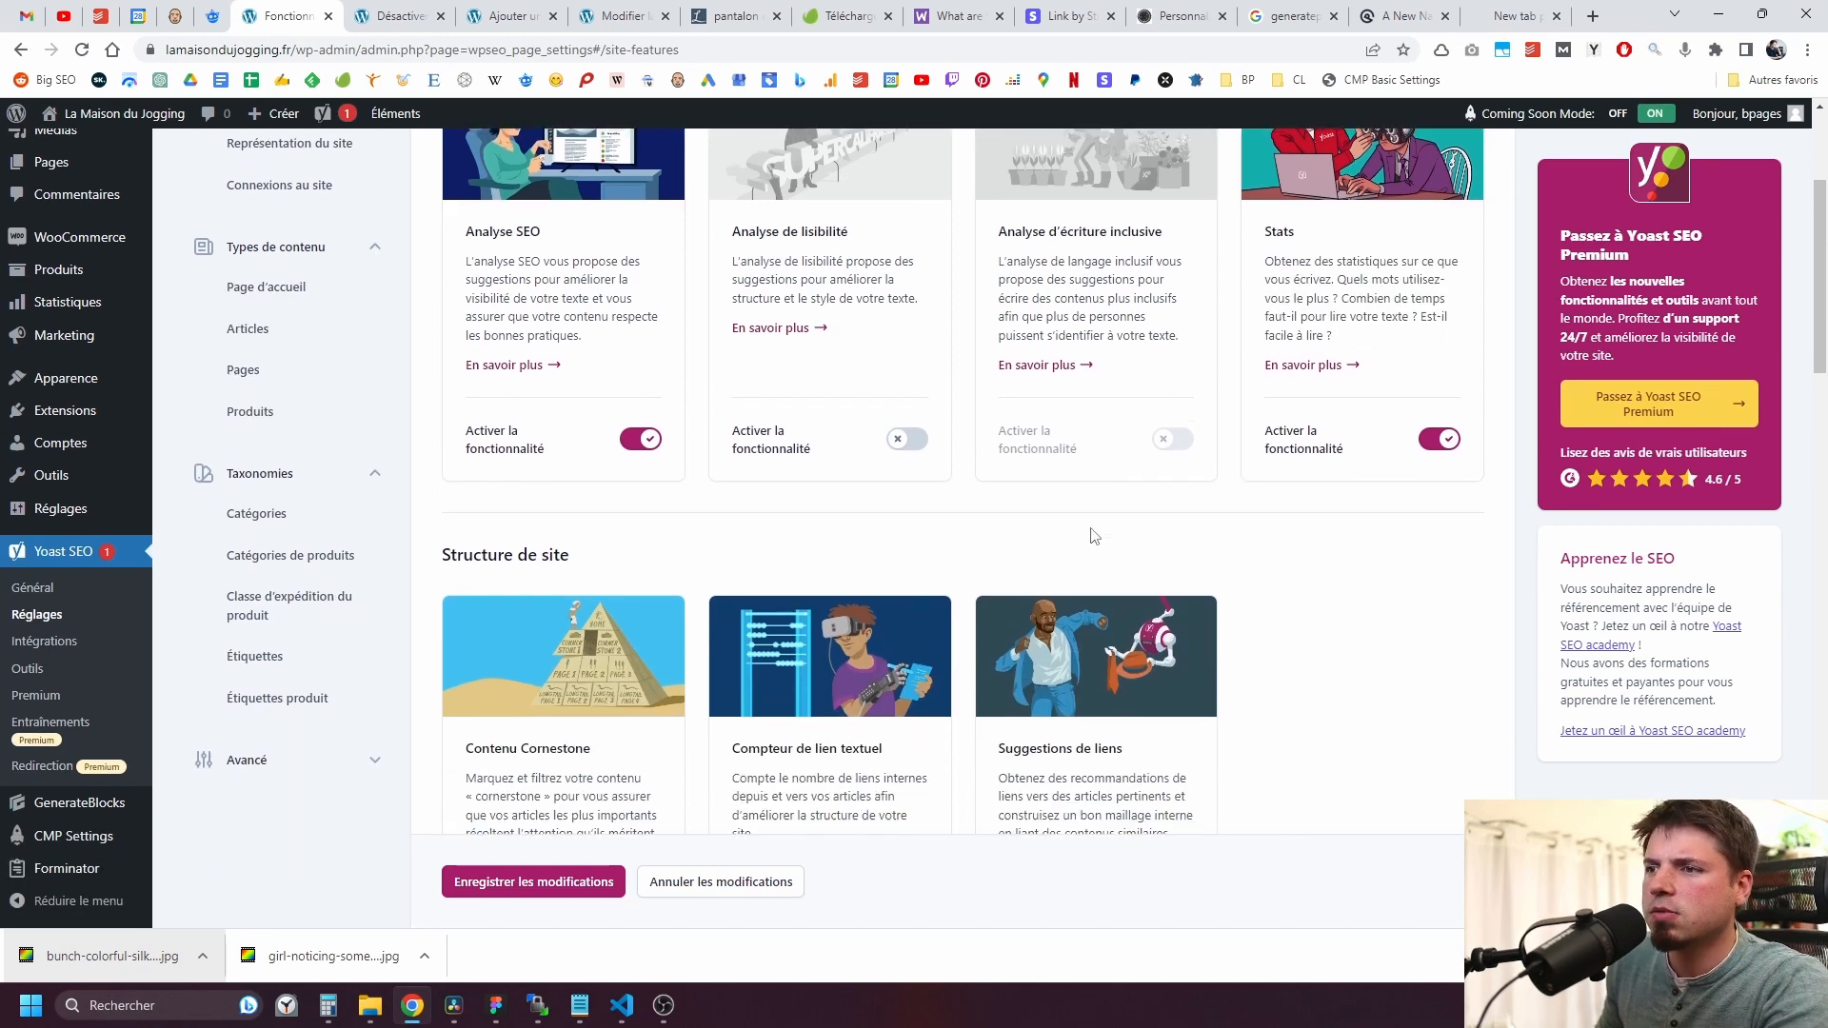
pyautogui.scroll(-4, 1093, 536)
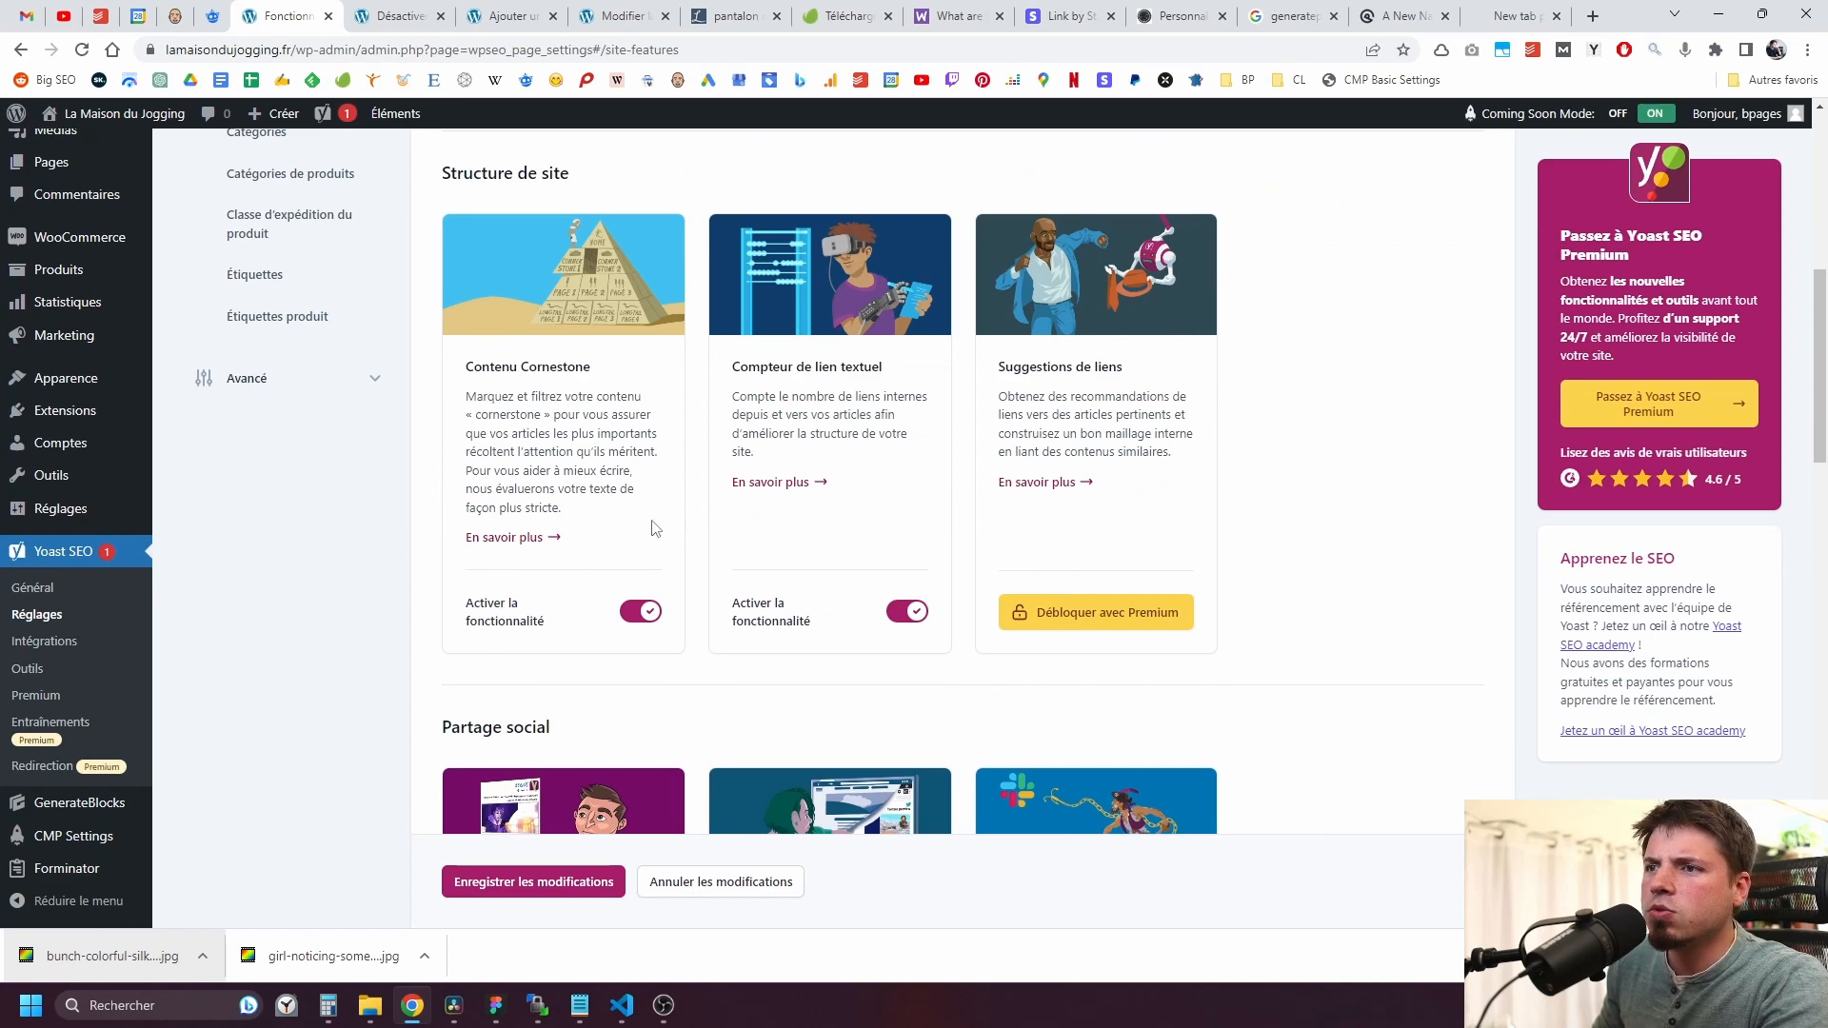
pyautogui.scroll(2, 655, 528)
pyautogui.scroll(-1, 704, 562)
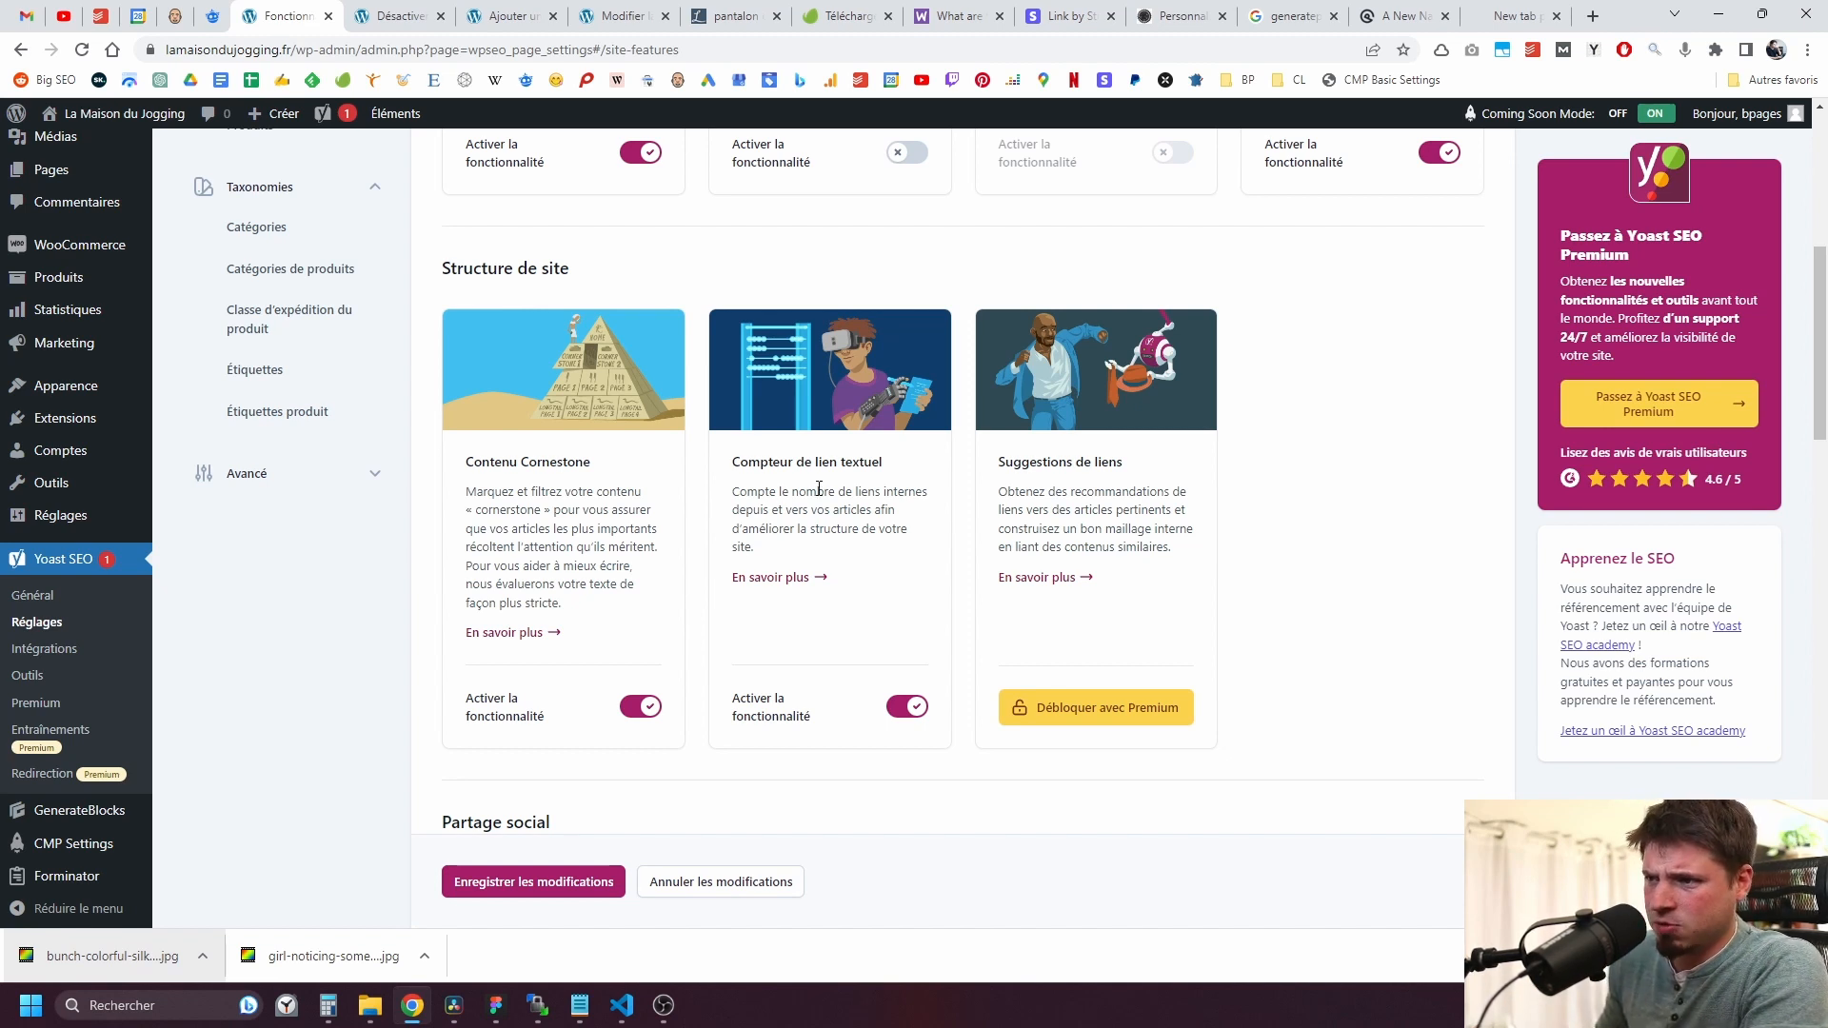
pyautogui.scroll(-2, 828, 525)
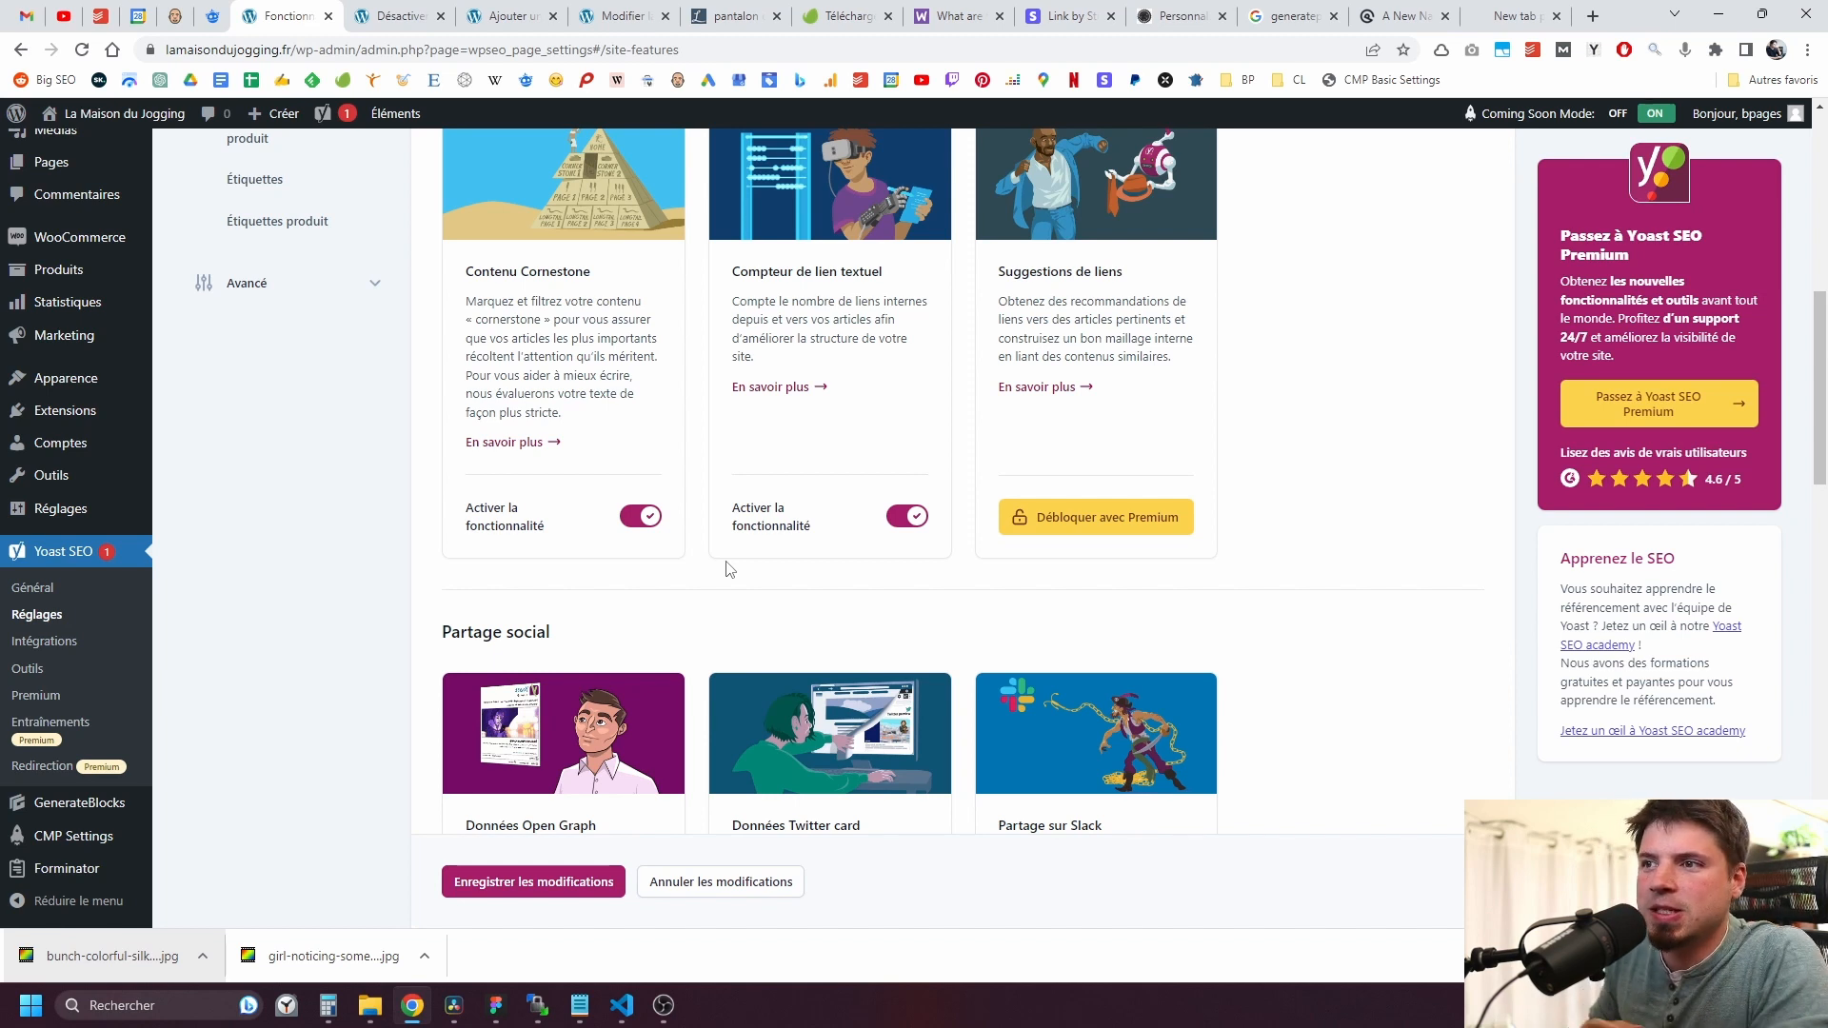
pyautogui.scroll(2, 716, 579)
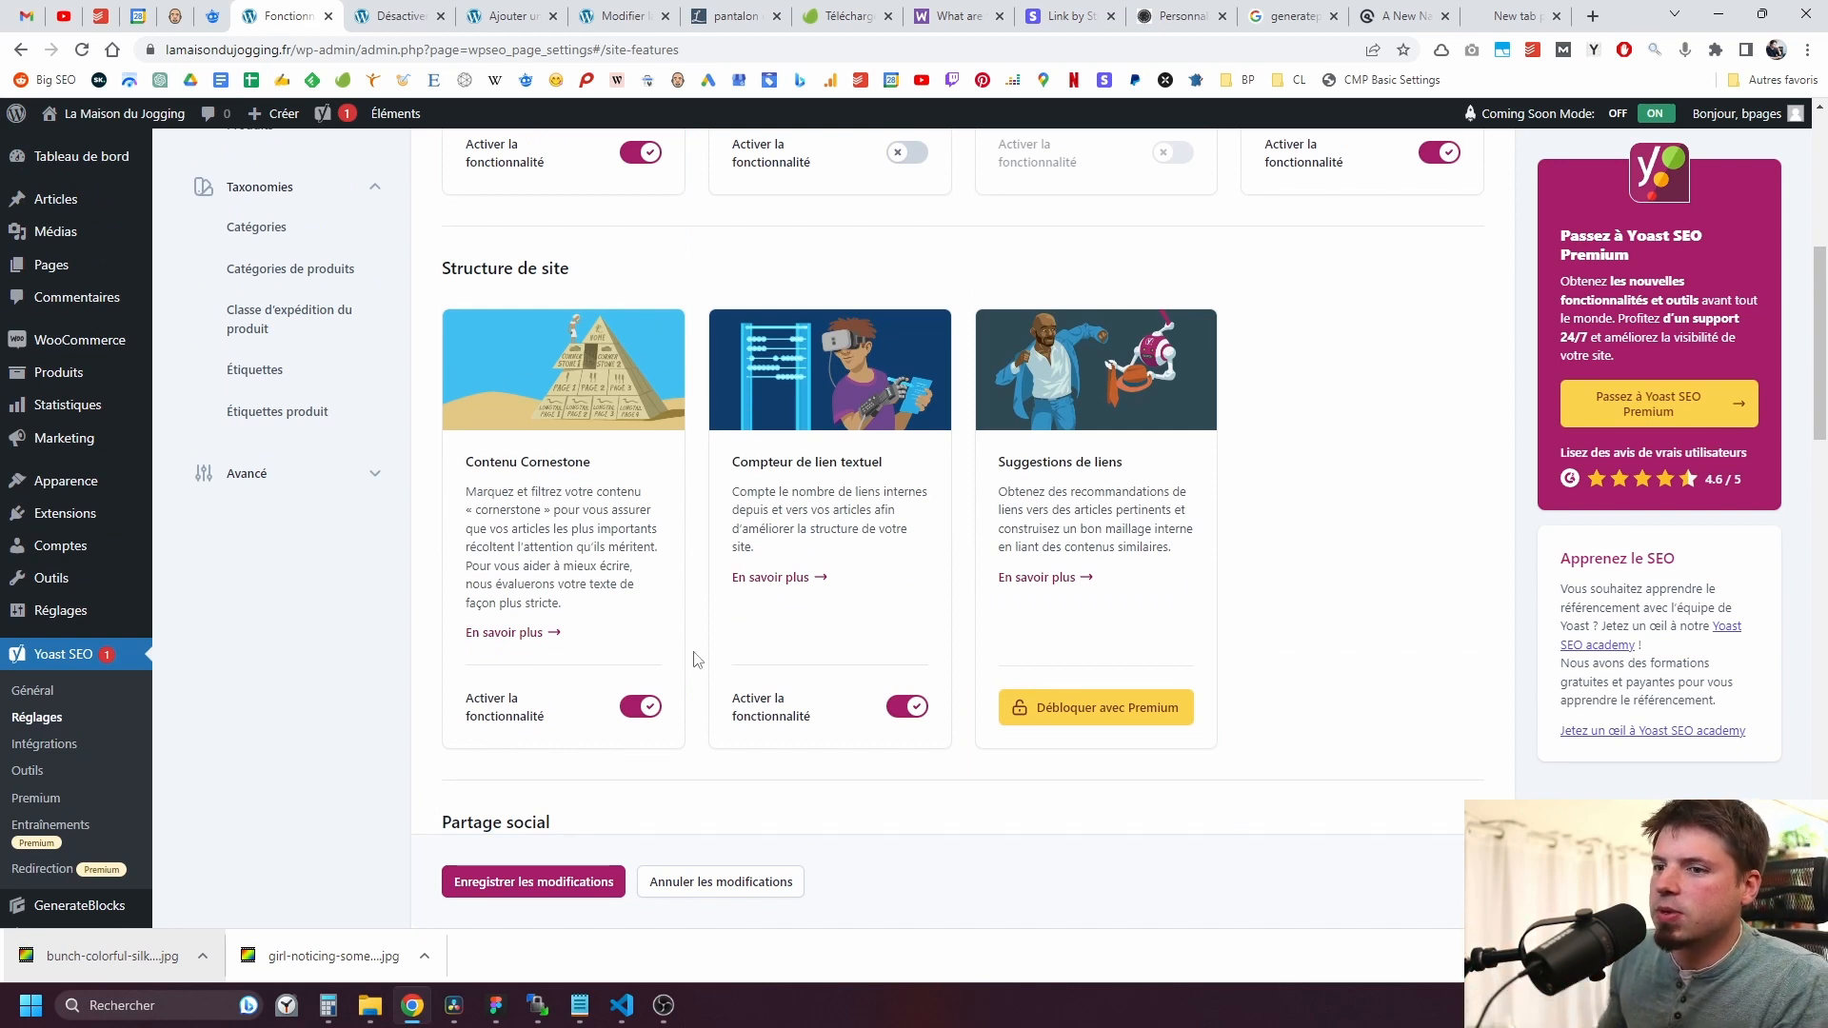
pyautogui.scroll(-2, 698, 660)
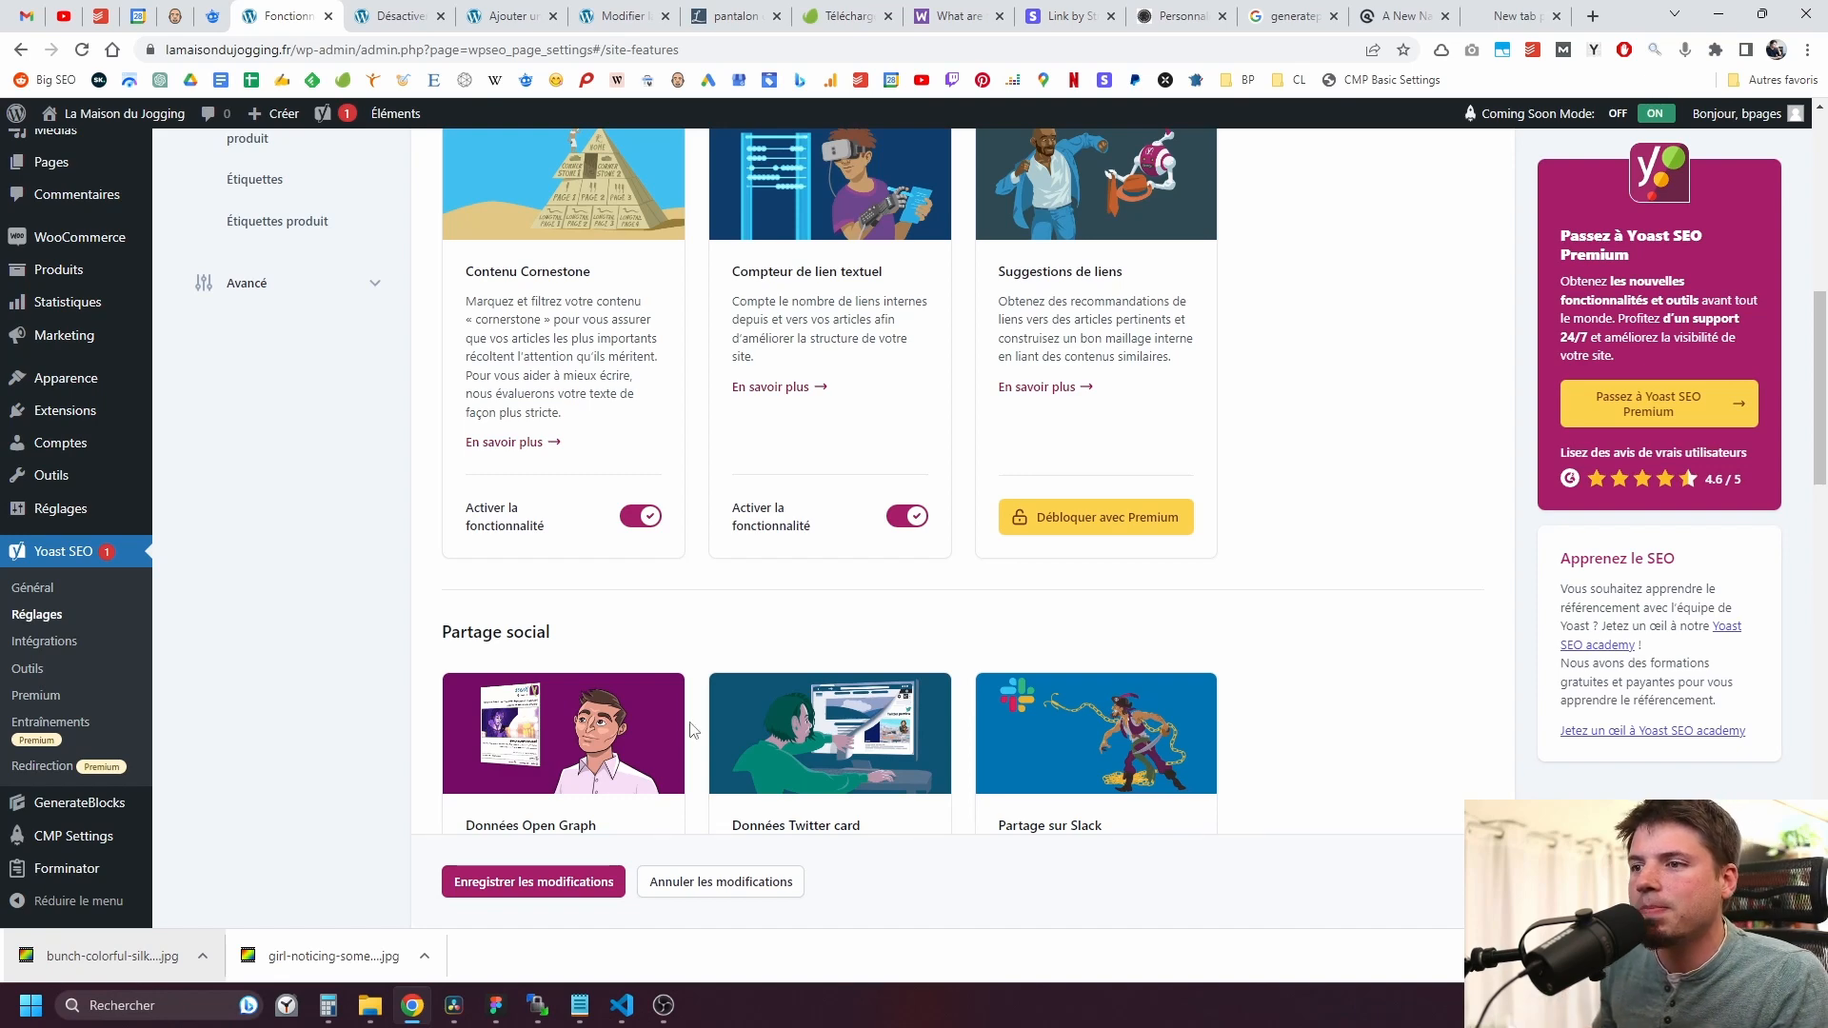
# Step: Look over the Partage social features and disable Menu de la barre d'administration in the Outils section
pyautogui.scroll(-1, 710, 728)
pyautogui.scroll(-2, 711, 728)
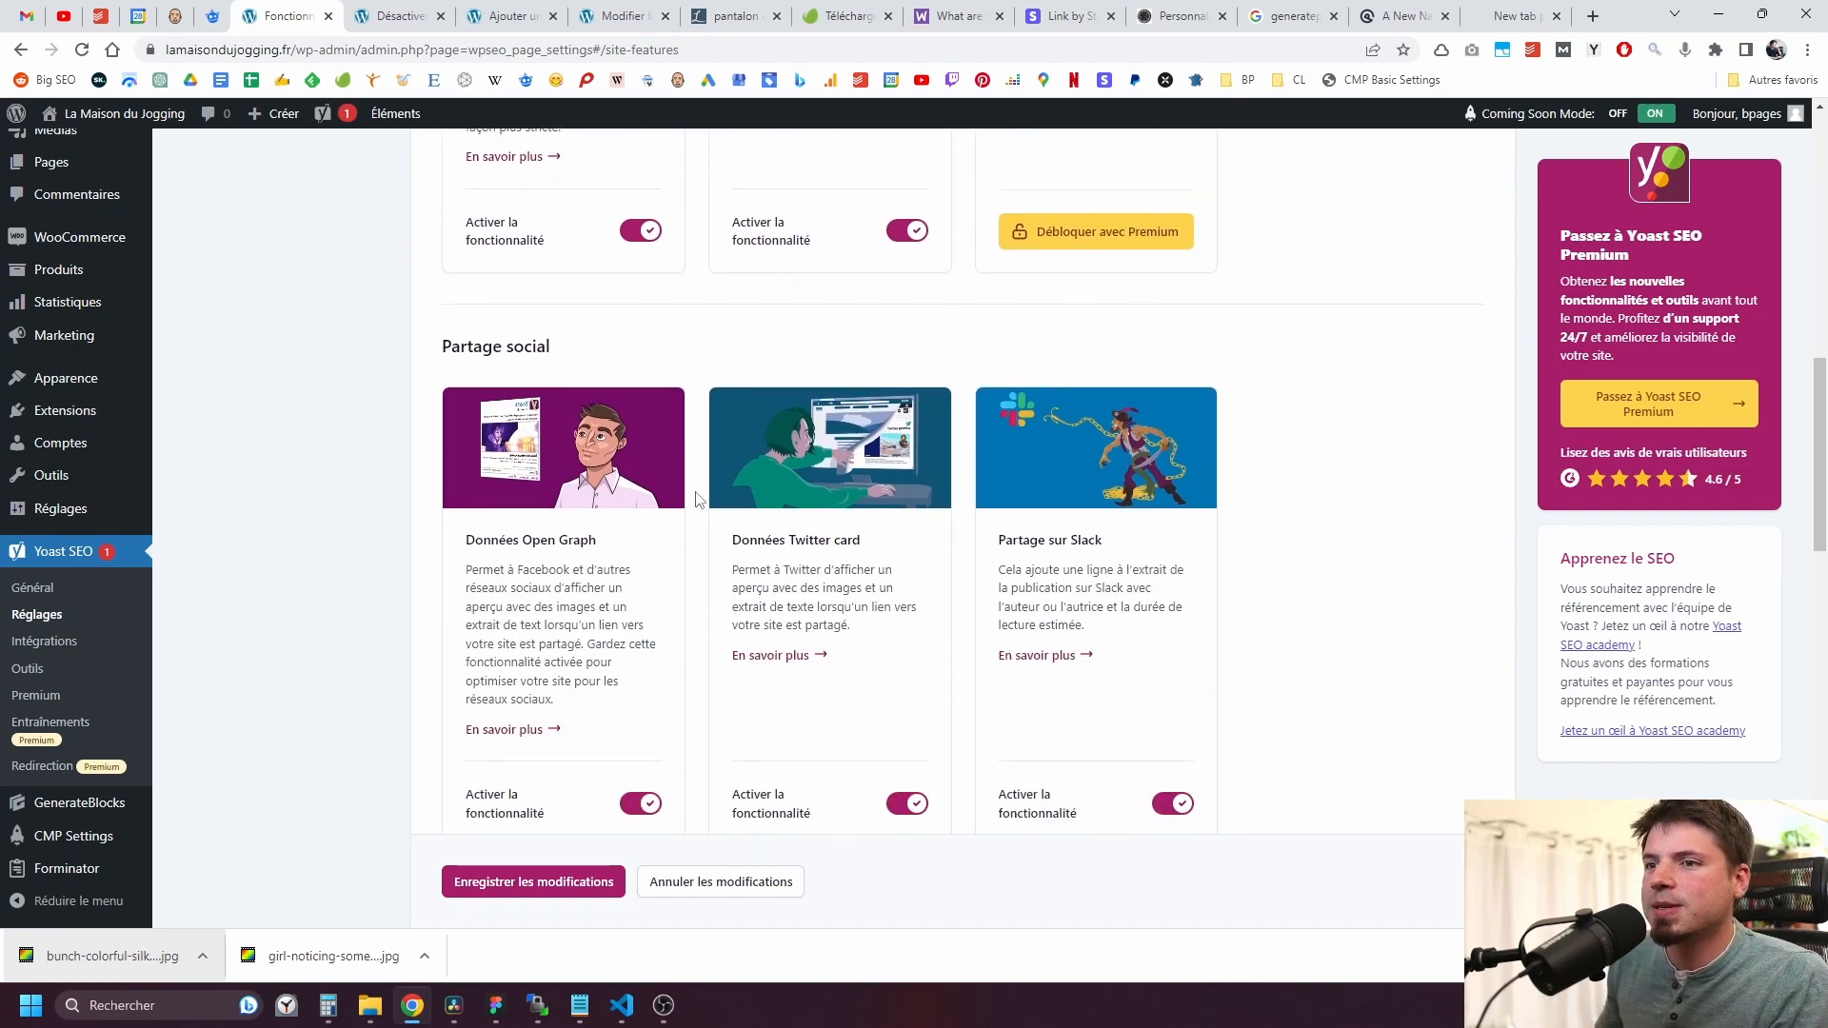
pyautogui.scroll(2, 700, 499)
pyautogui.scroll(-3, 697, 545)
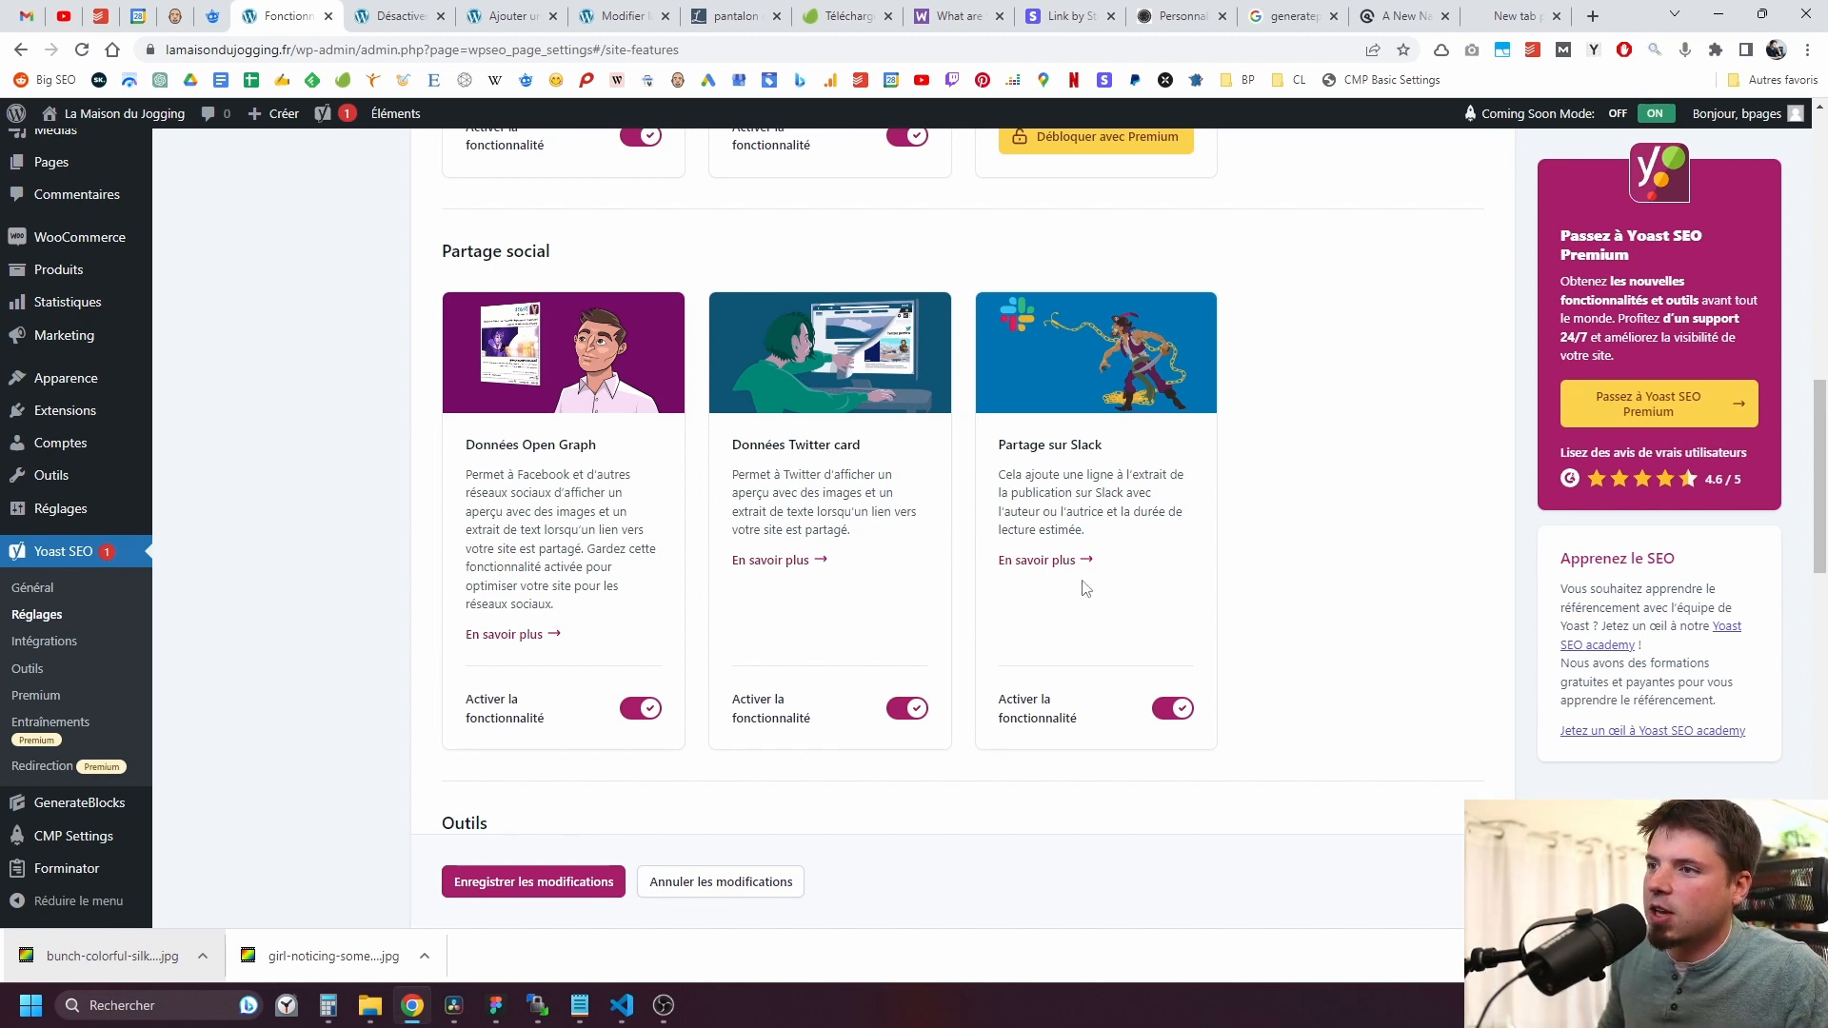
pyautogui.scroll(-8, 1075, 647)
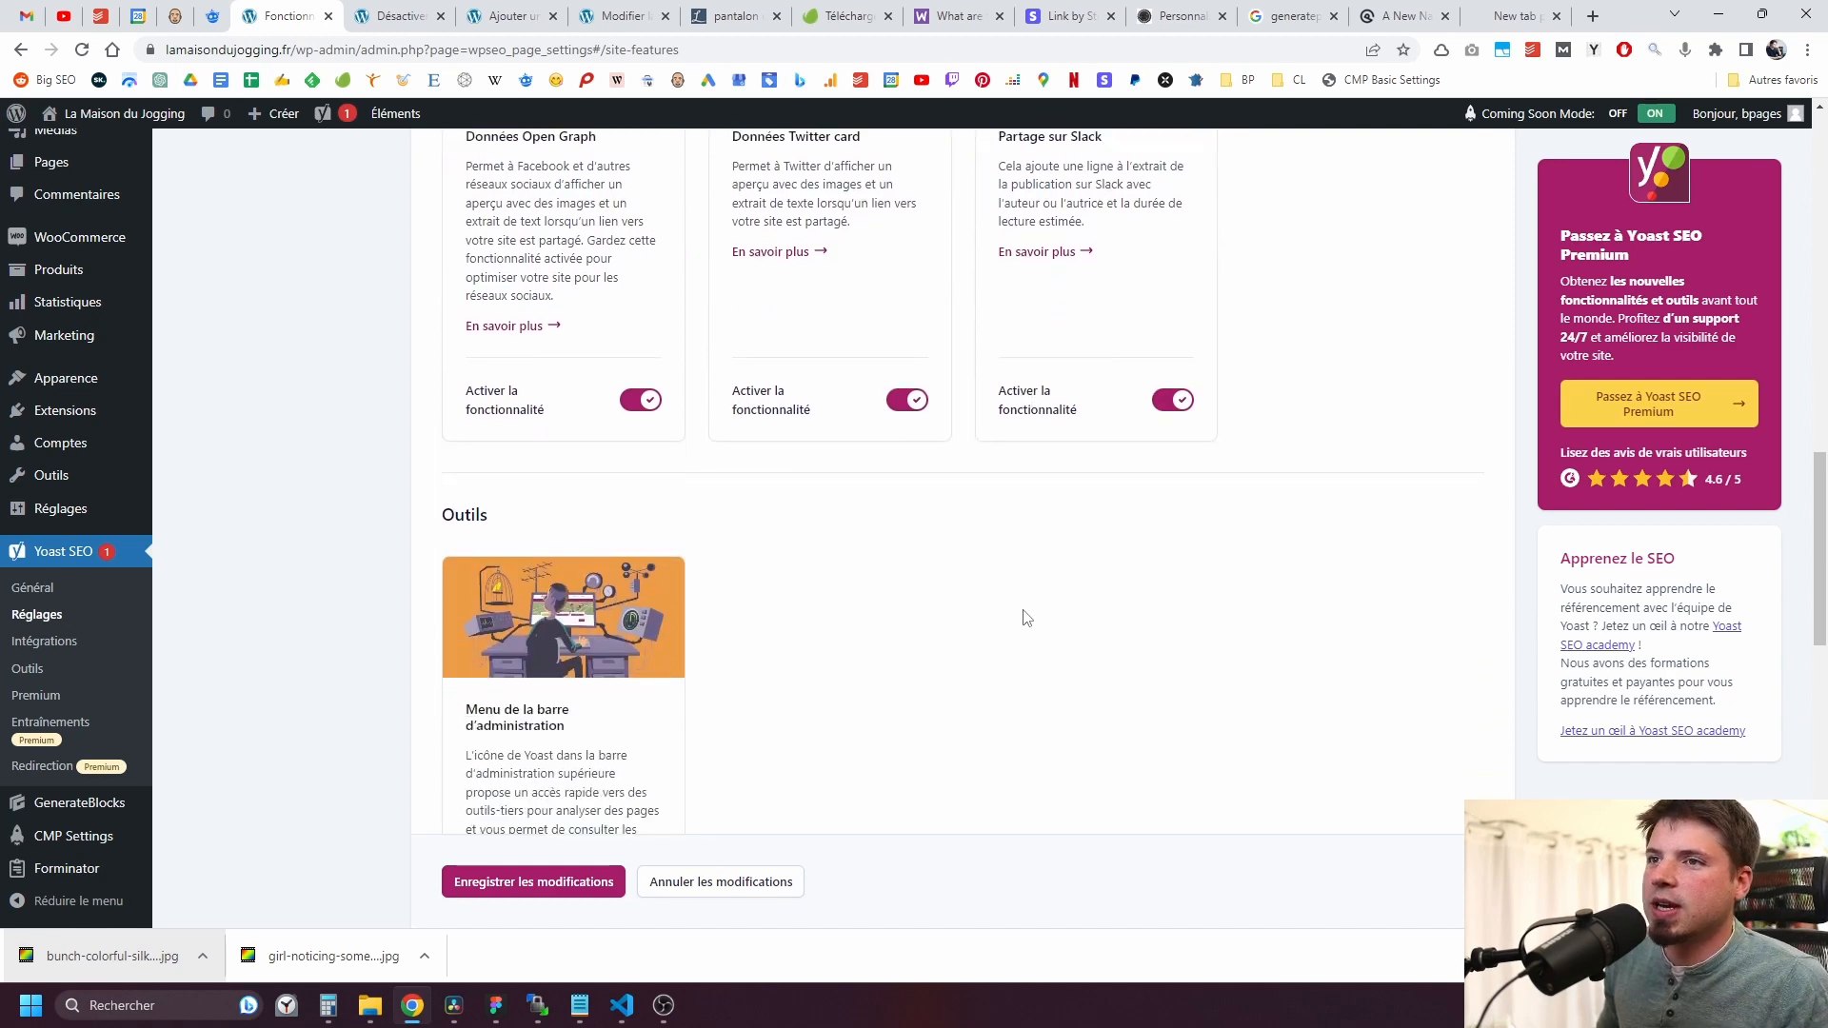
pyautogui.scroll(2, 987, 543)
pyautogui.scroll(1, 858, 605)
pyautogui.scroll(-1, 859, 606)
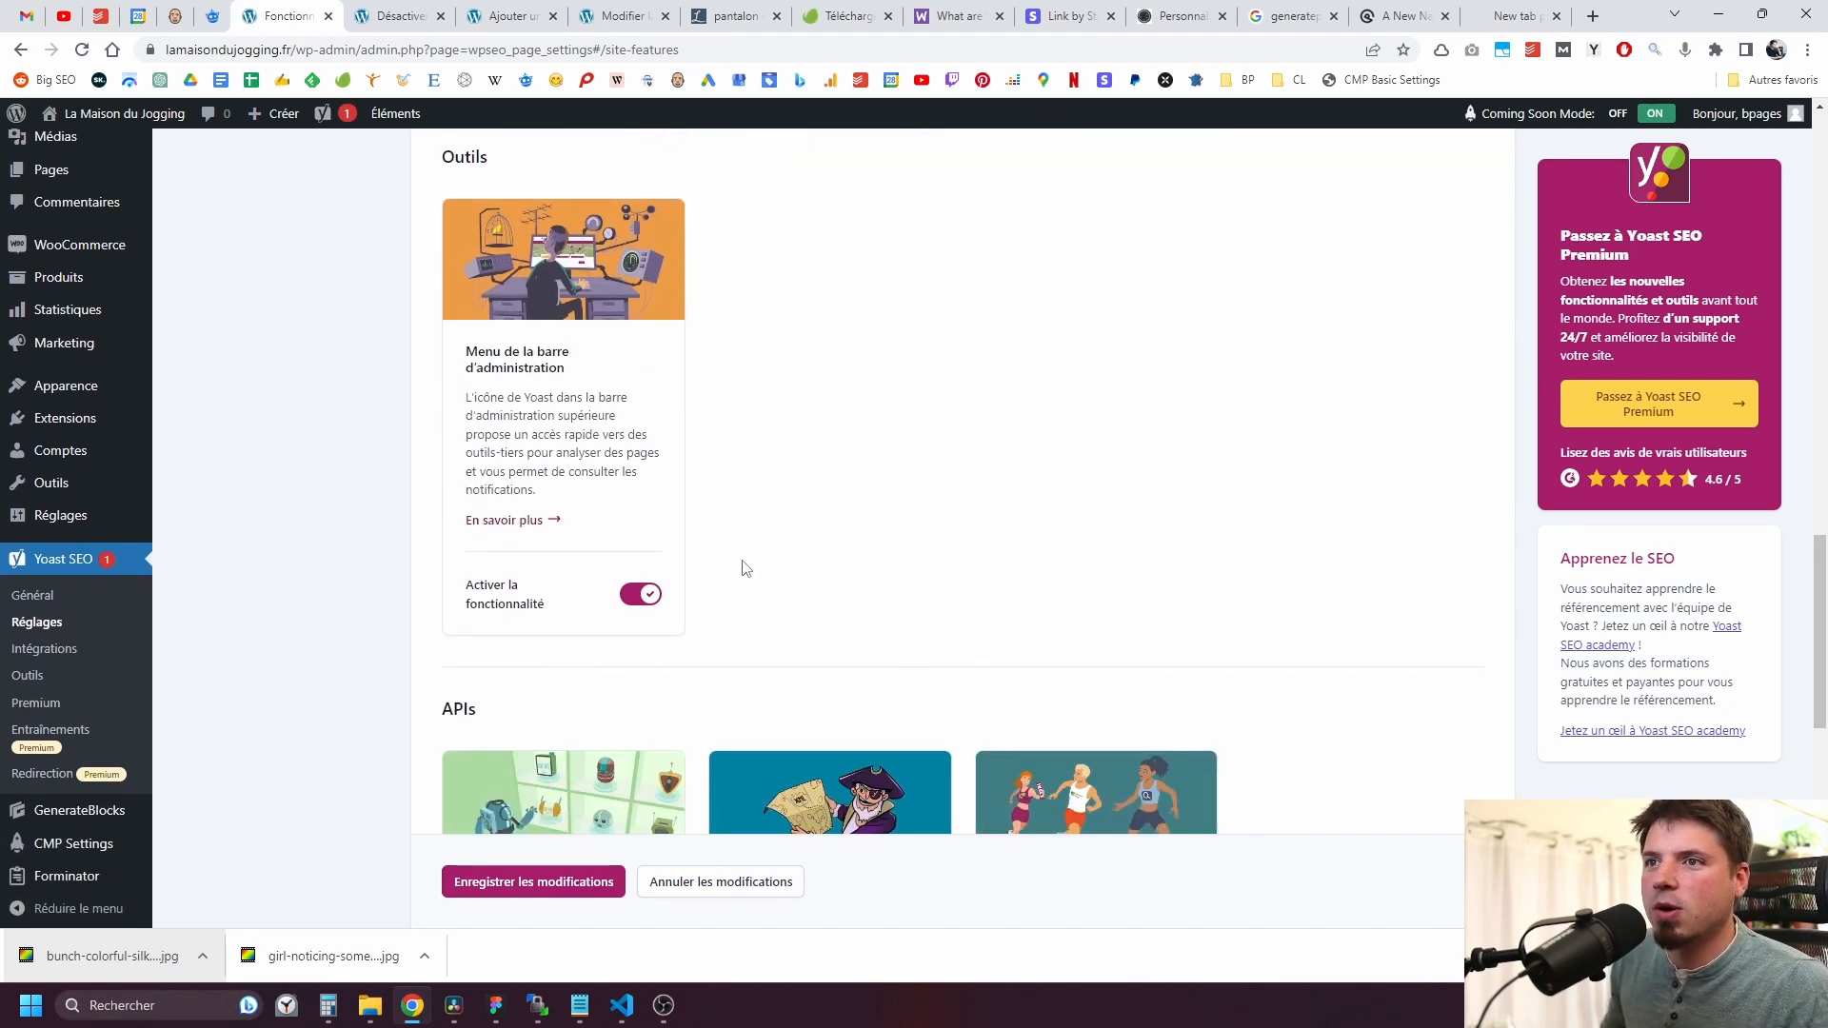
pyautogui.click(640, 596)
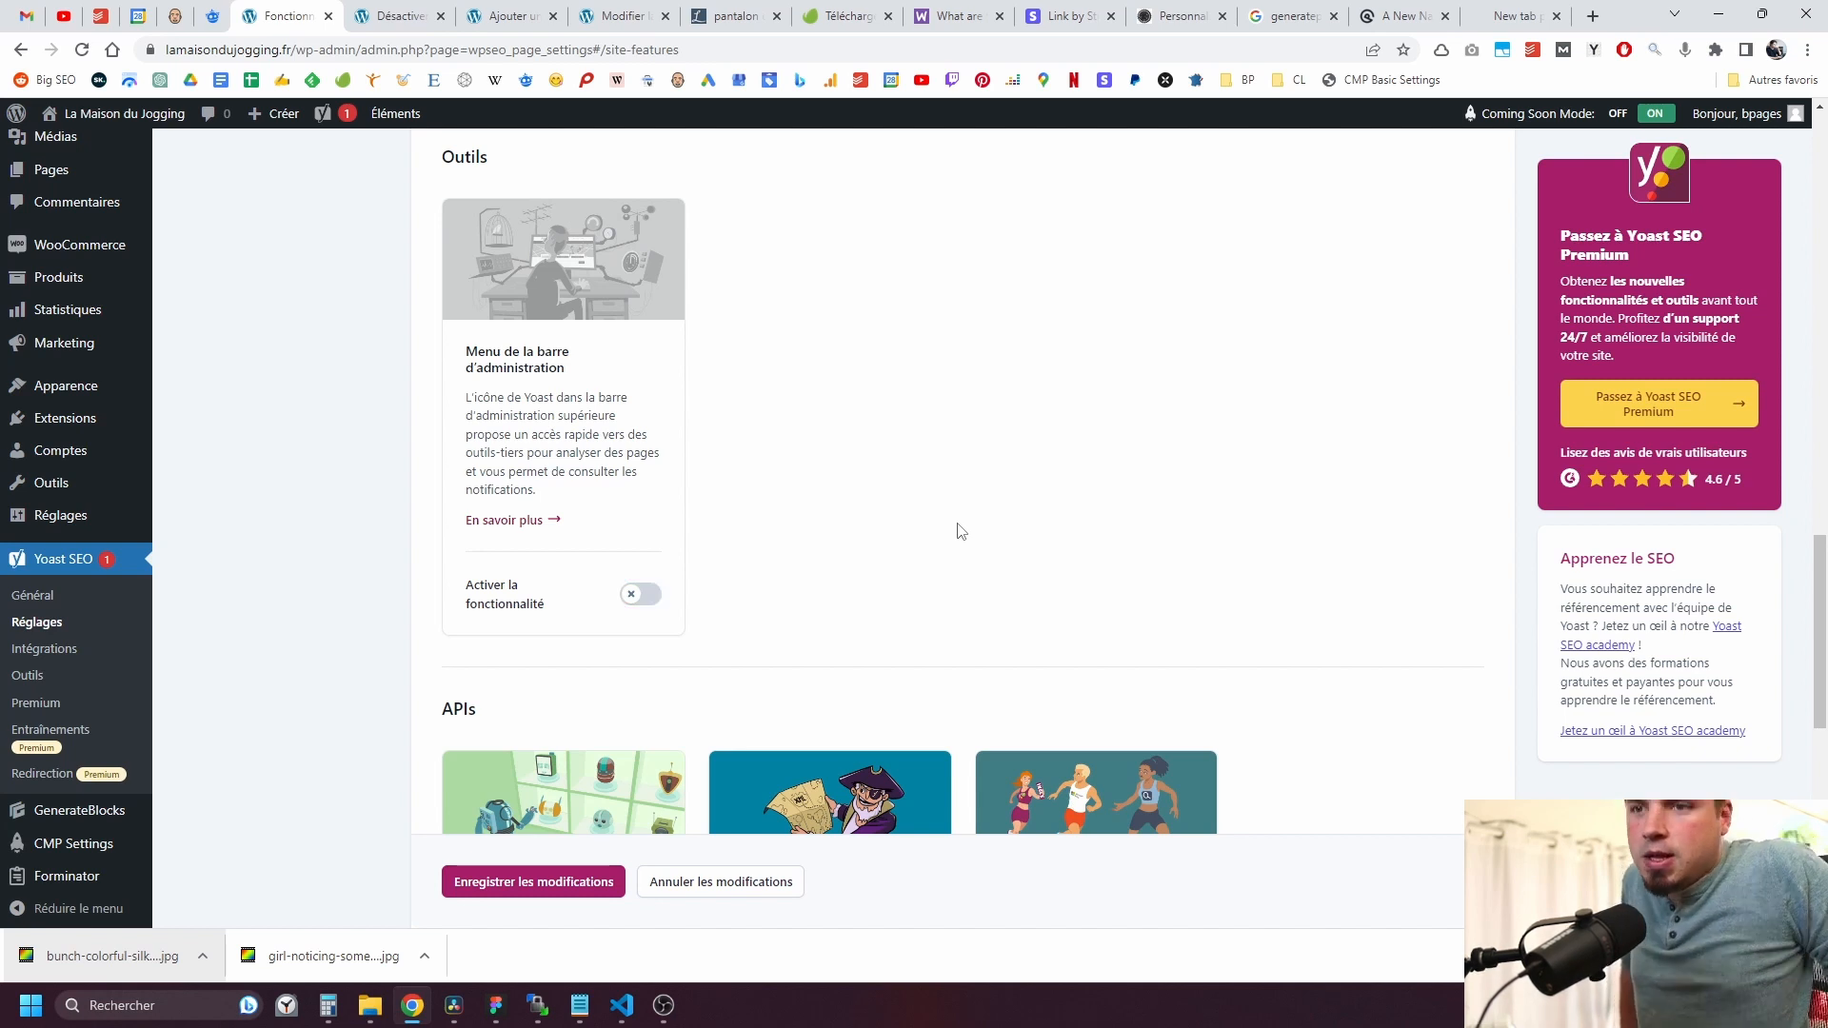
# Step: Review the APIs features, leaving the REST API endpoint and XML sitemaps enabled, and save the site feature changes
pyautogui.scroll(-6, 961, 531)
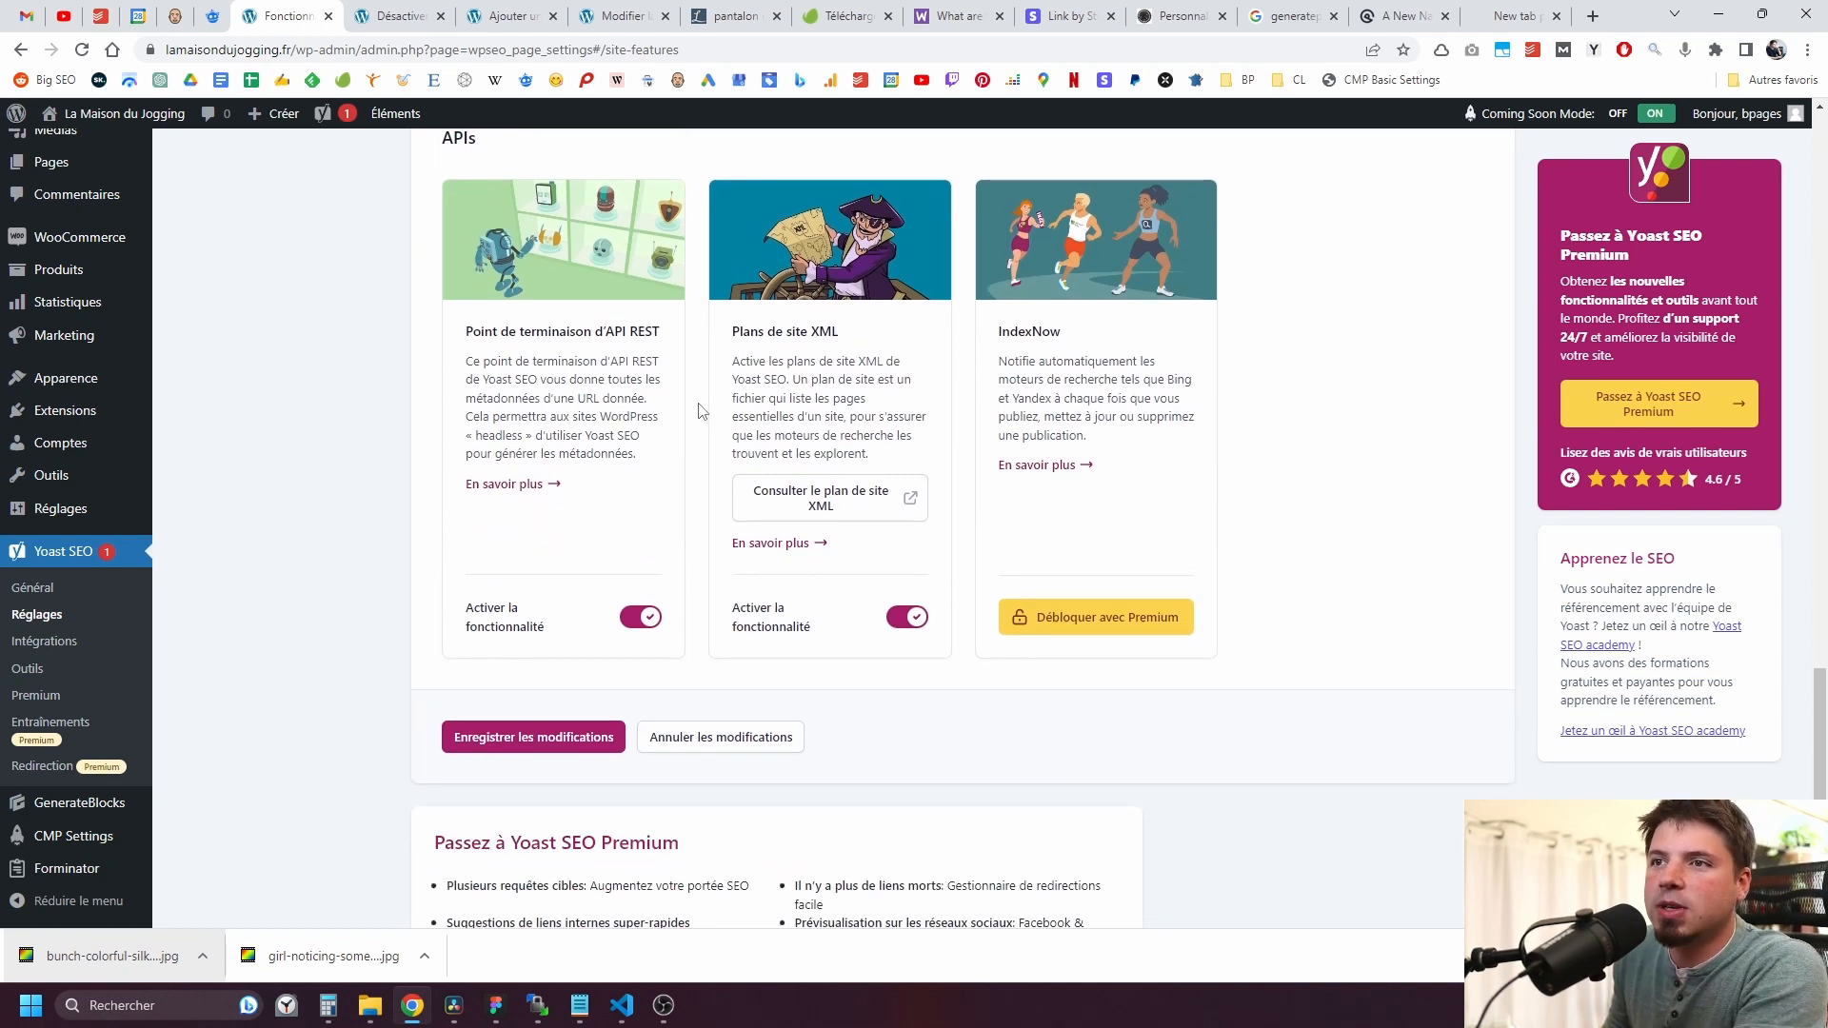
pyautogui.scroll(1, 704, 404)
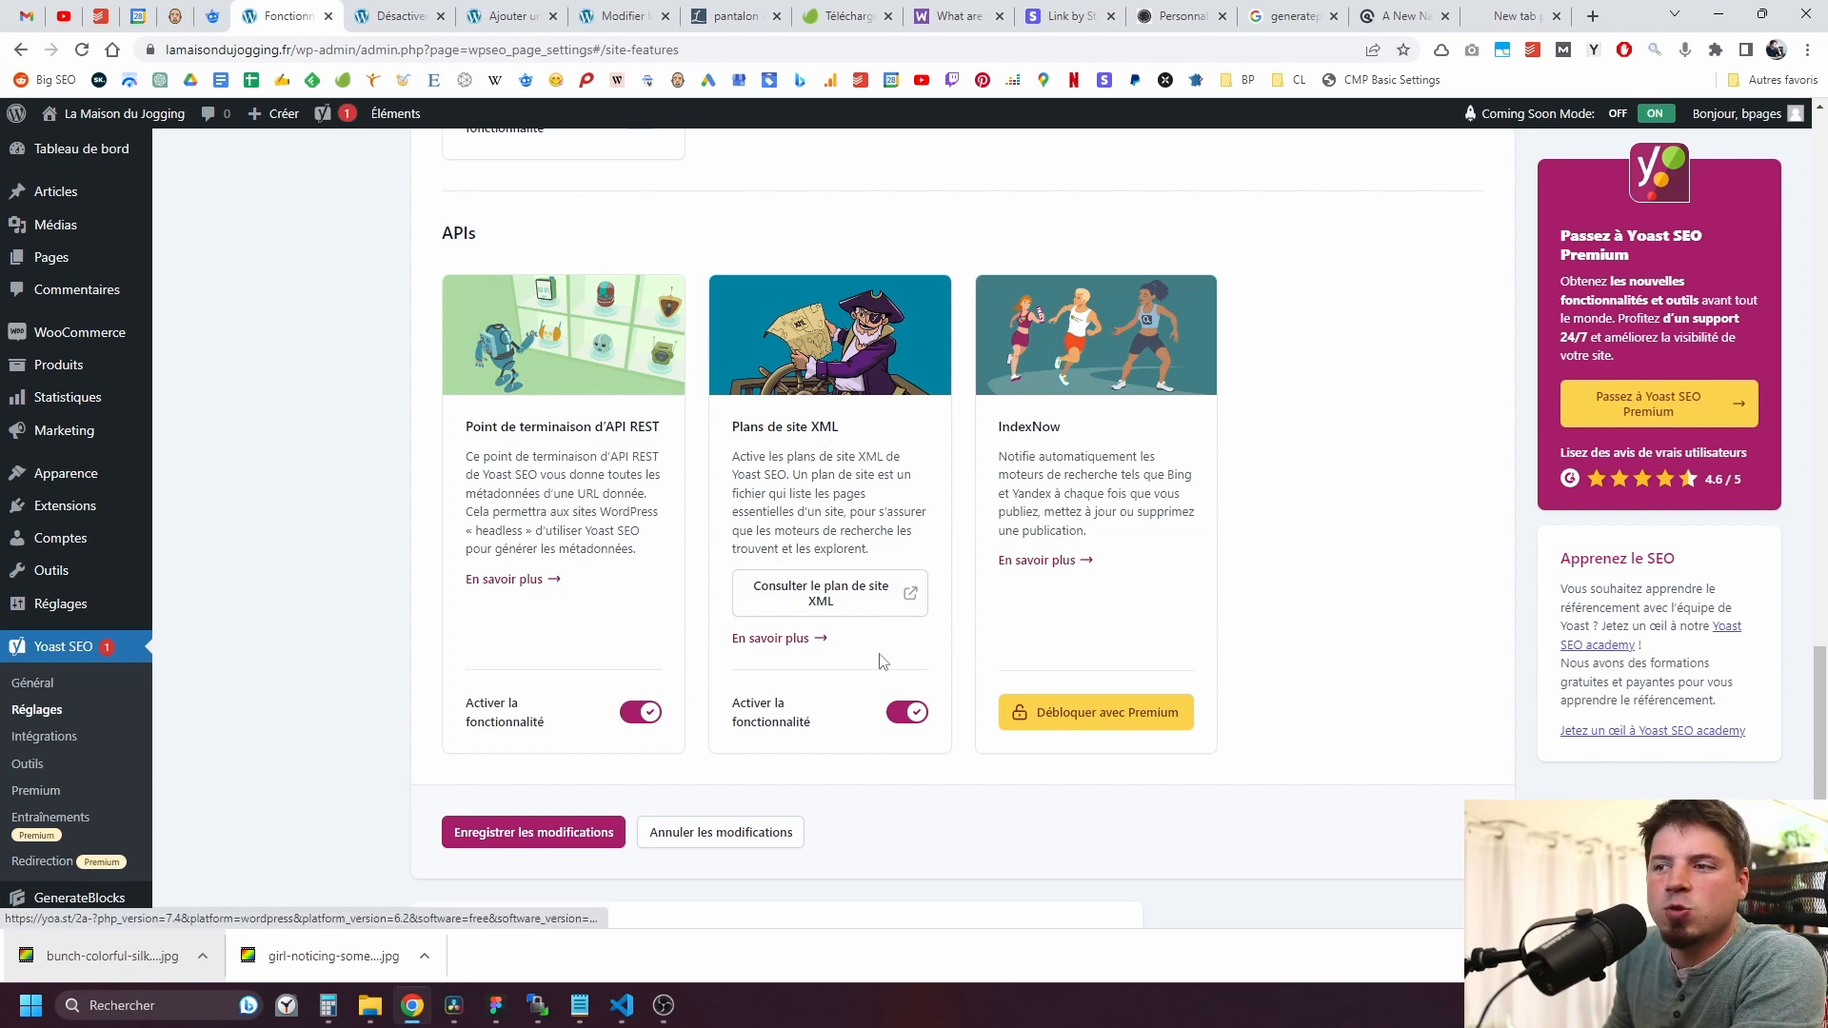
pyautogui.scroll(-3, 776, 661)
pyautogui.click(543, 530)
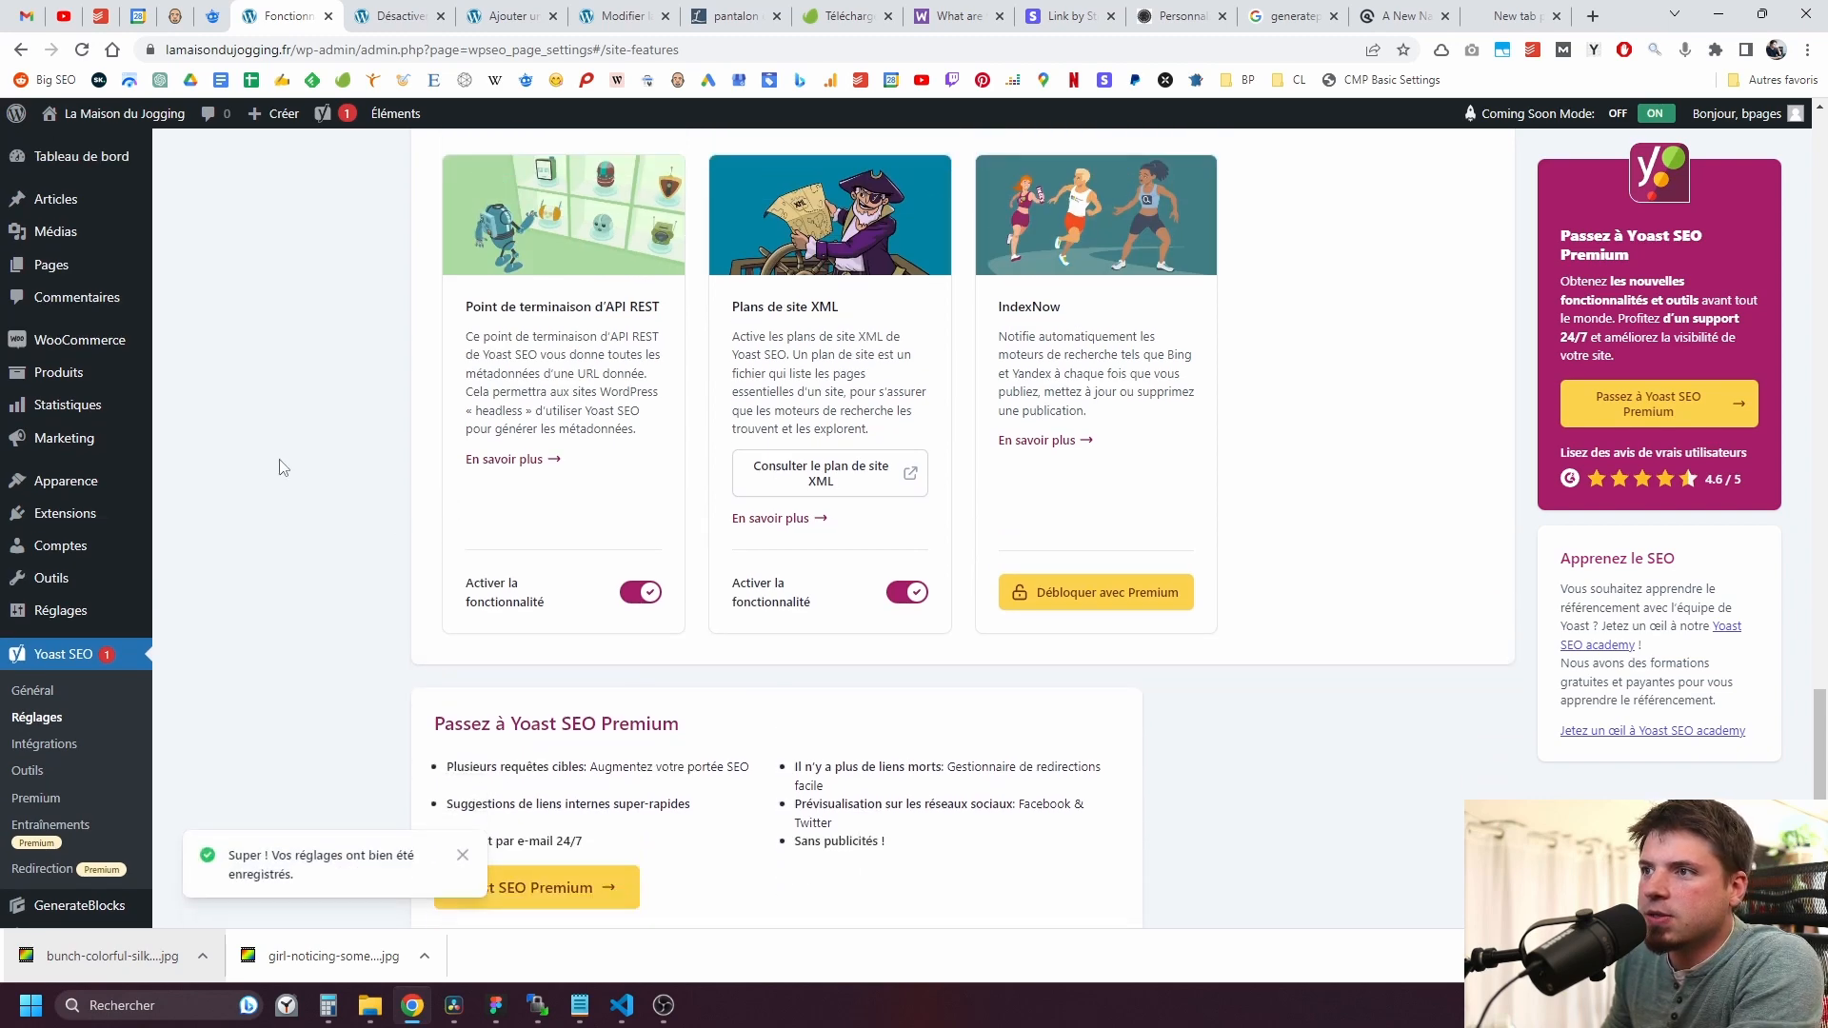
# Step: Examine the APIs features again, including the IndexNow description
pyautogui.scroll(2, 419, 481)
pyautogui.scroll(-2, 476, 500)
pyautogui.press('ctrl')
pyautogui.press('ctrl')
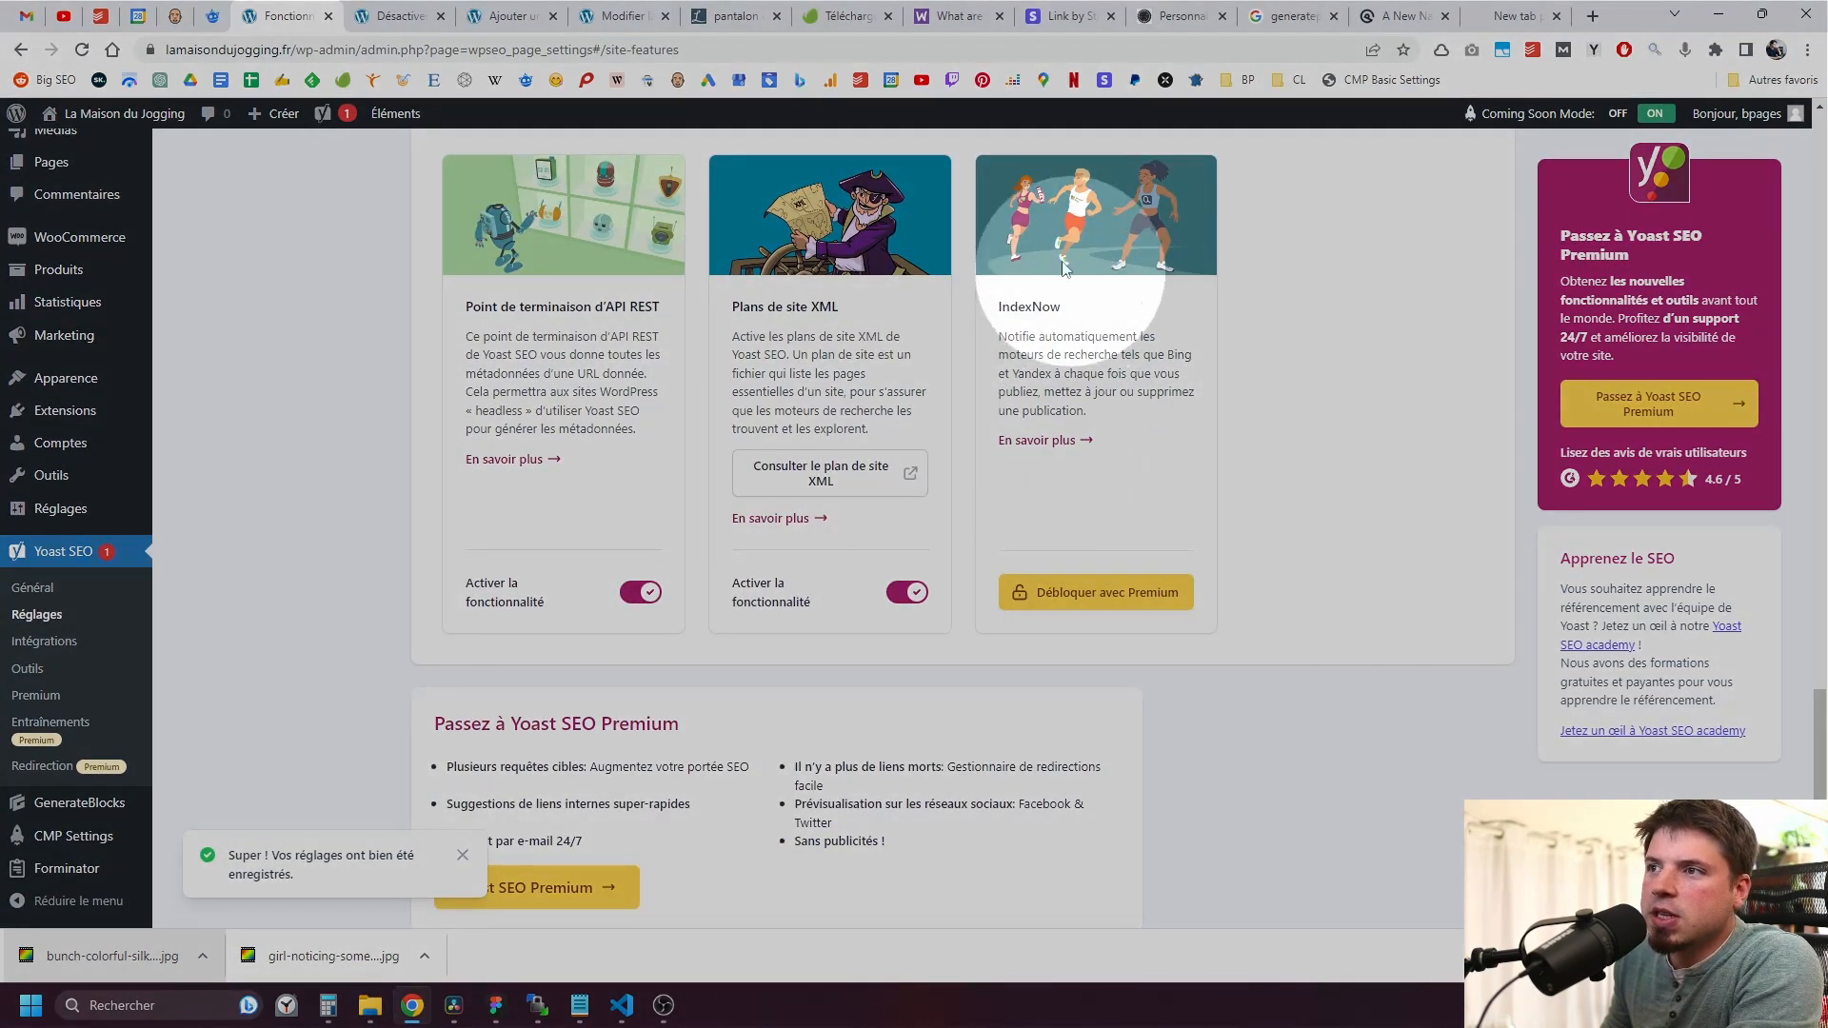
pyautogui.scroll(2, 1154, 514)
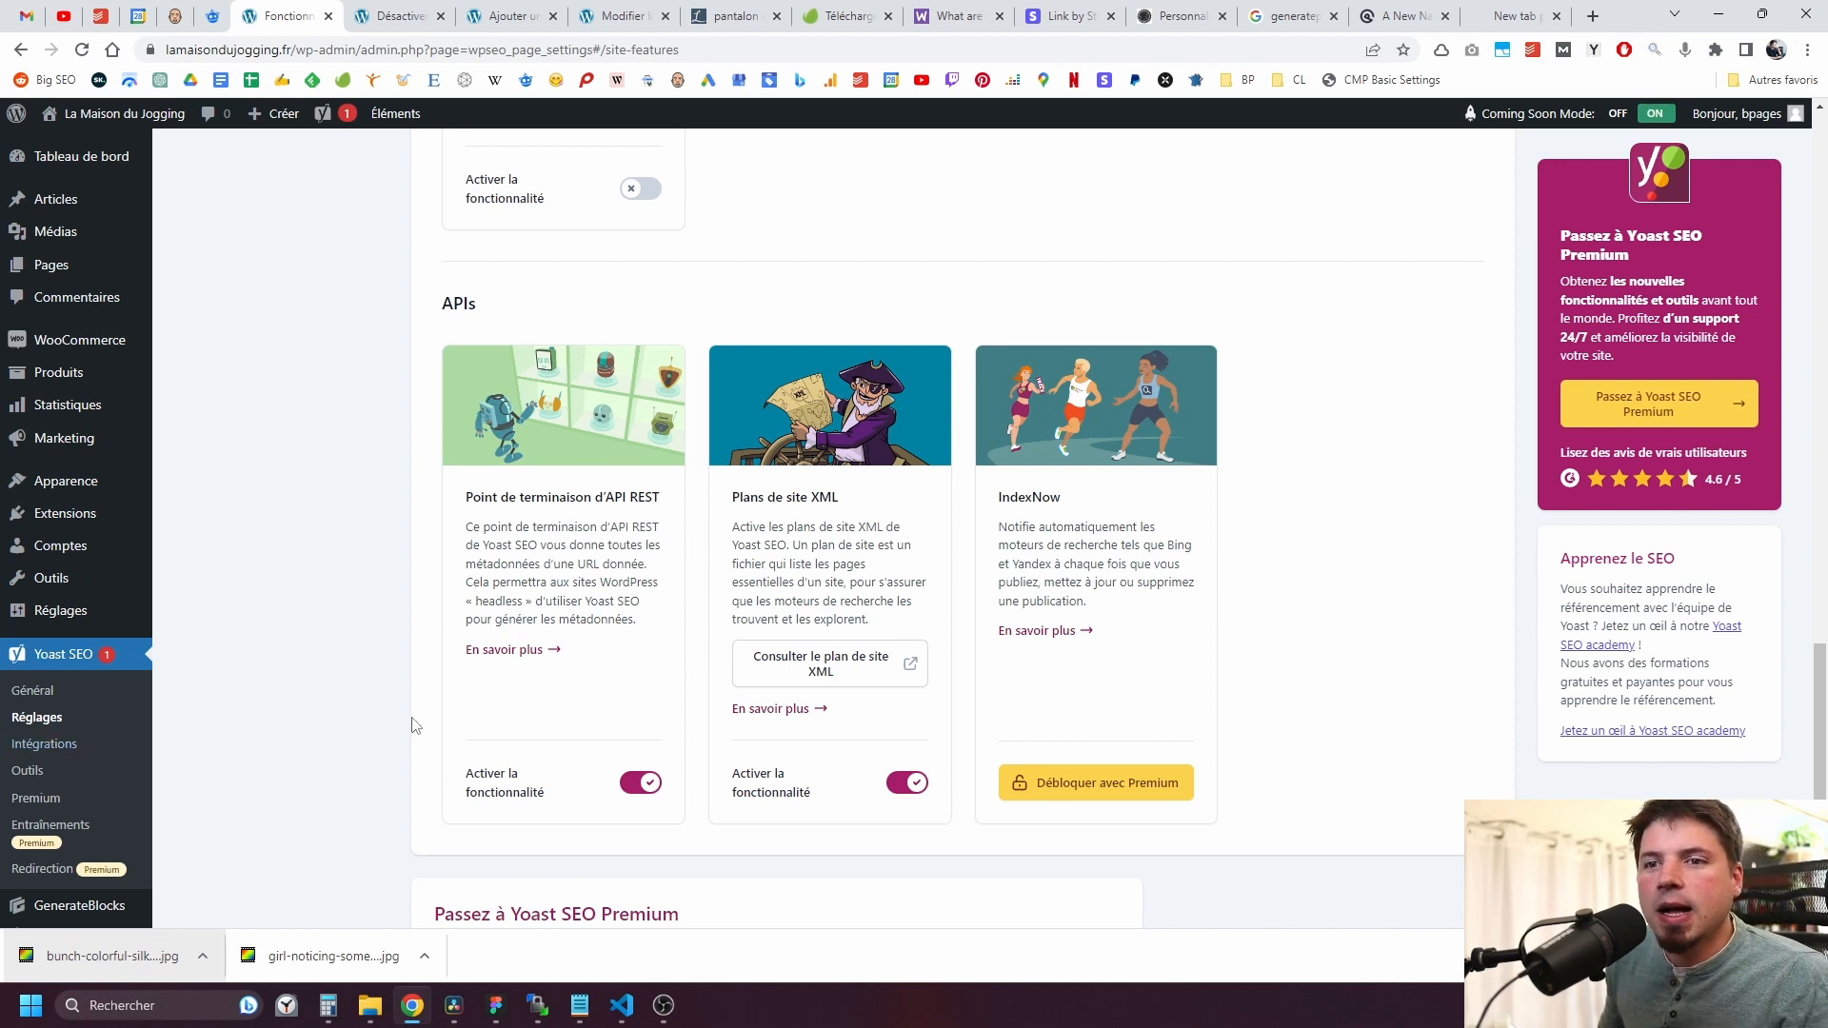
# Step: Open the Yoast SEO integrations page and look through the recommended, Schema API, extension and other integrations
pyautogui.scroll(-3, 229, 695)
pyautogui.click(65, 648)
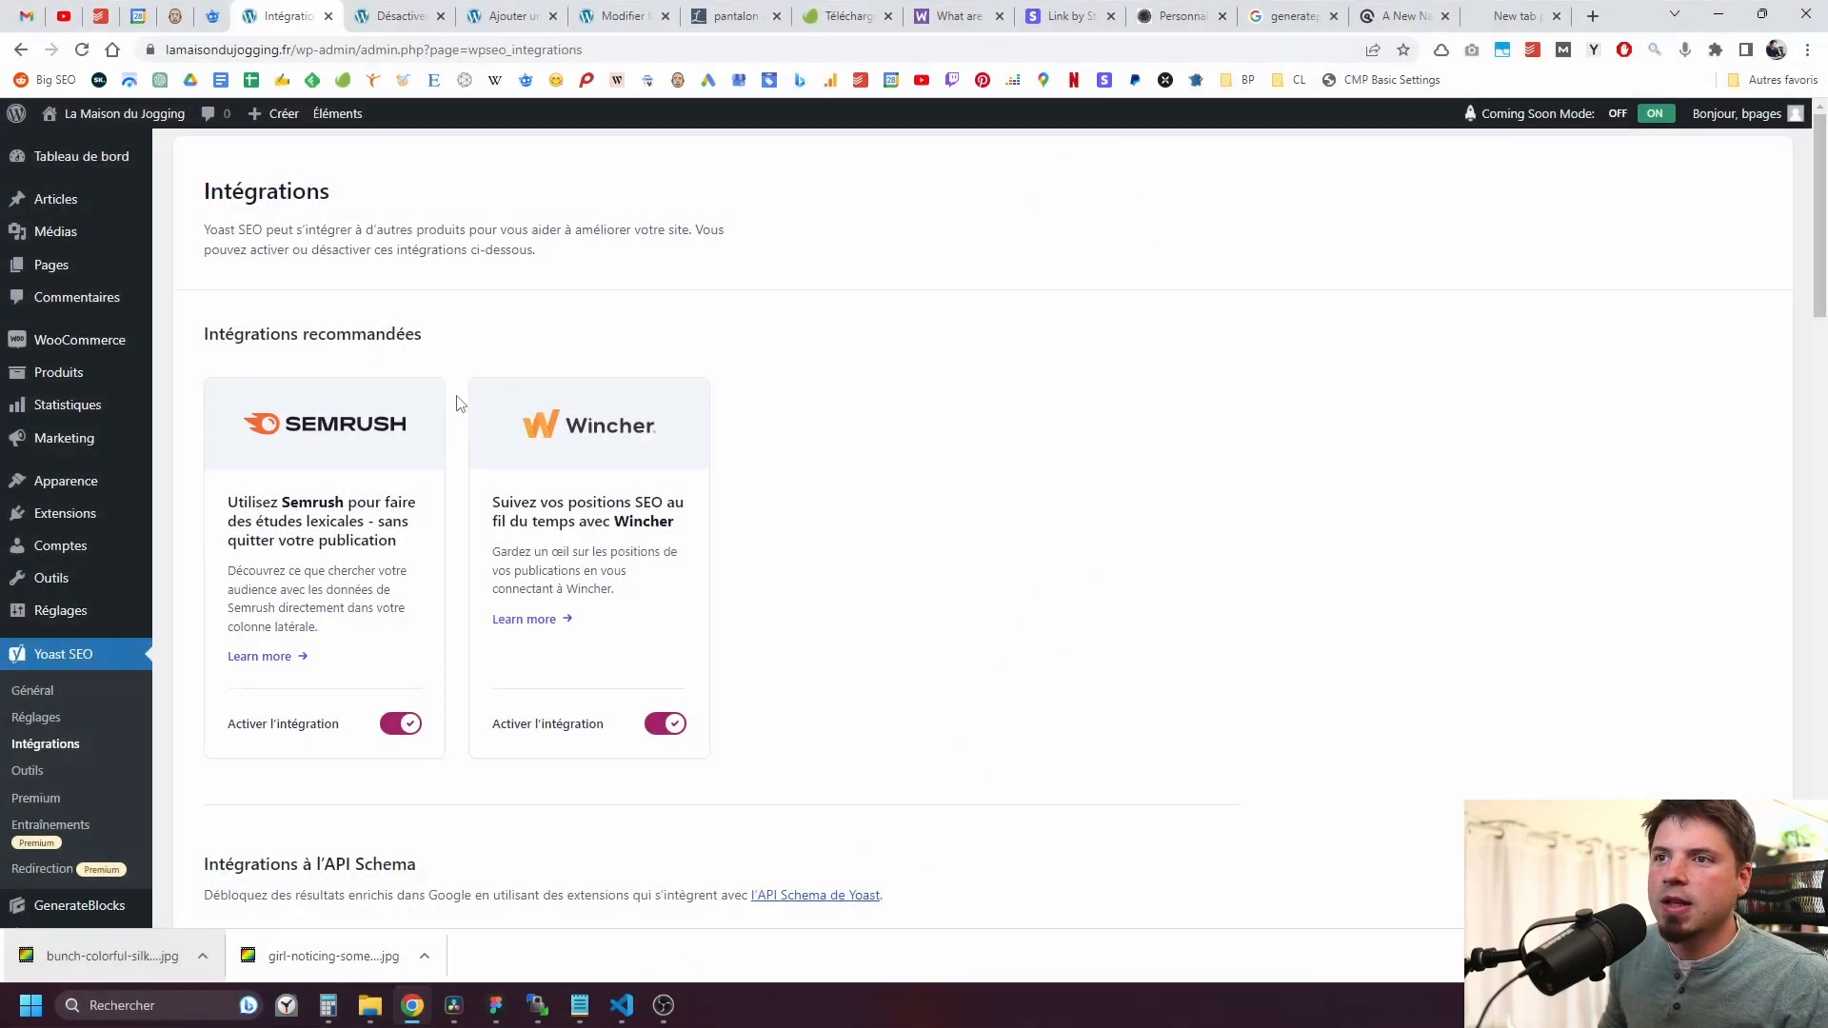
pyautogui.scroll(-4, 461, 400)
pyautogui.scroll(-18, 483, 461)
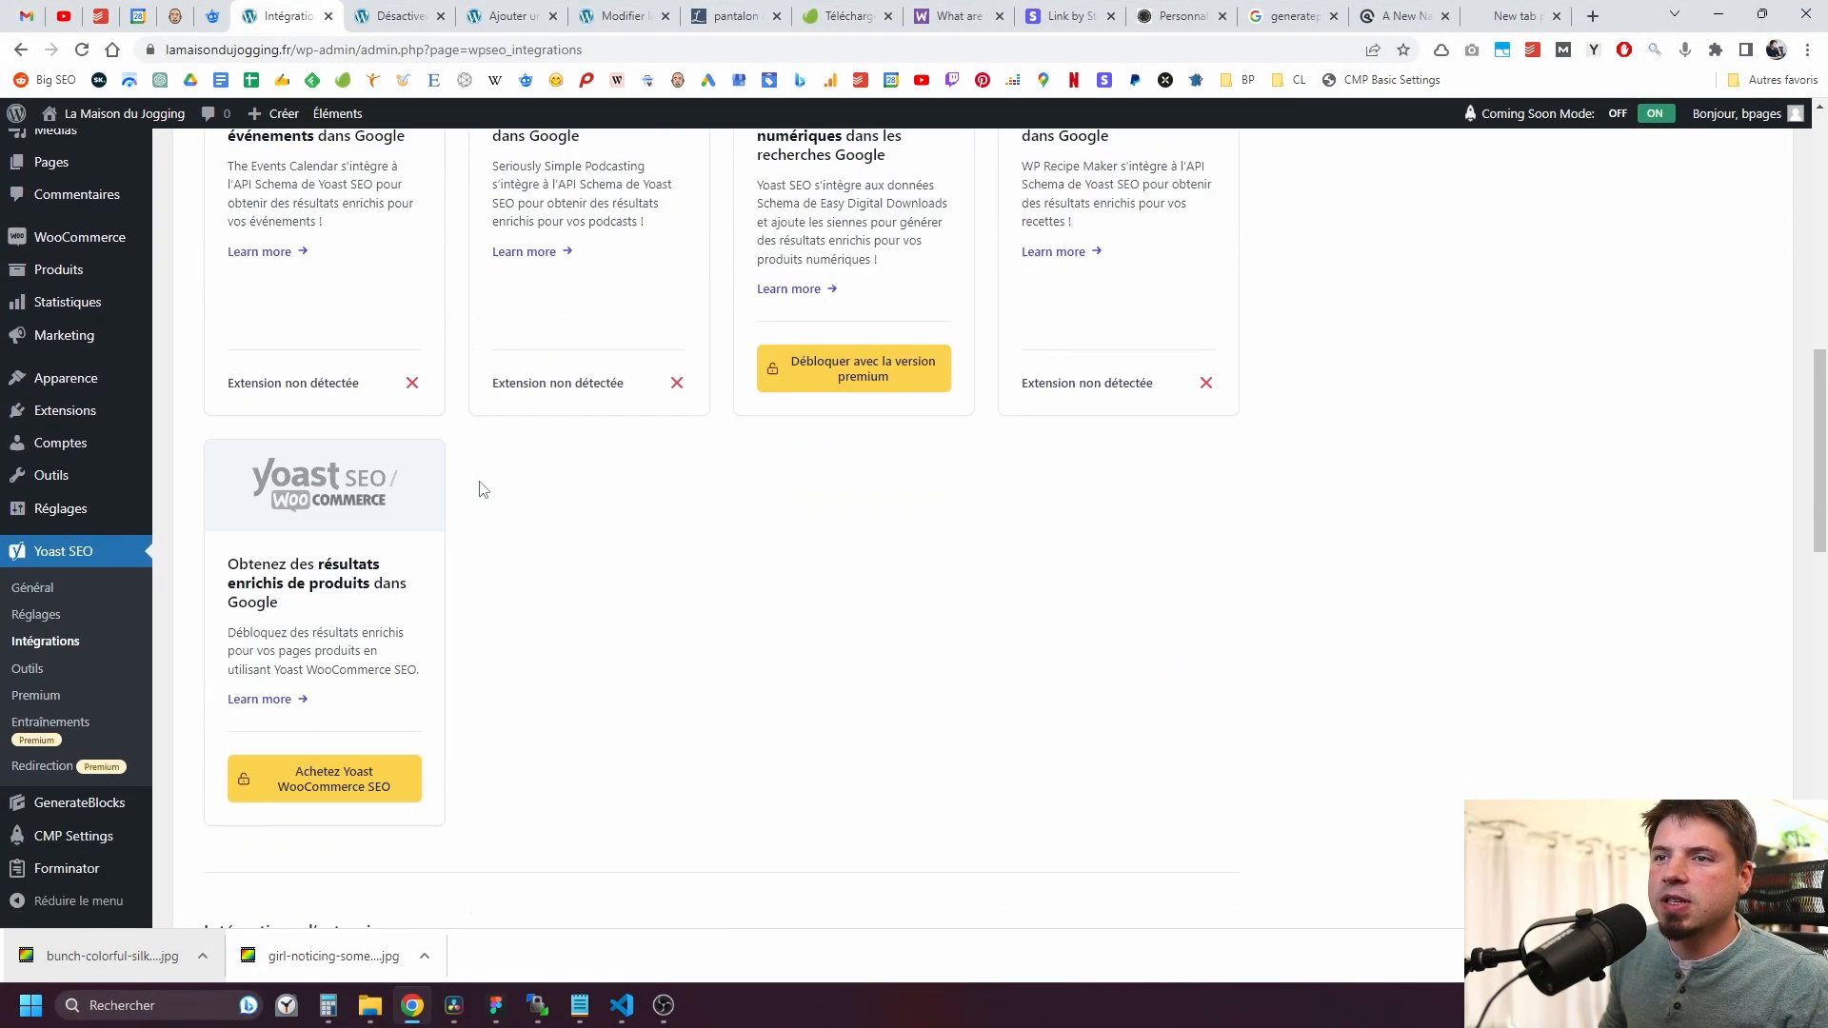
pyautogui.scroll(-4, 472, 519)
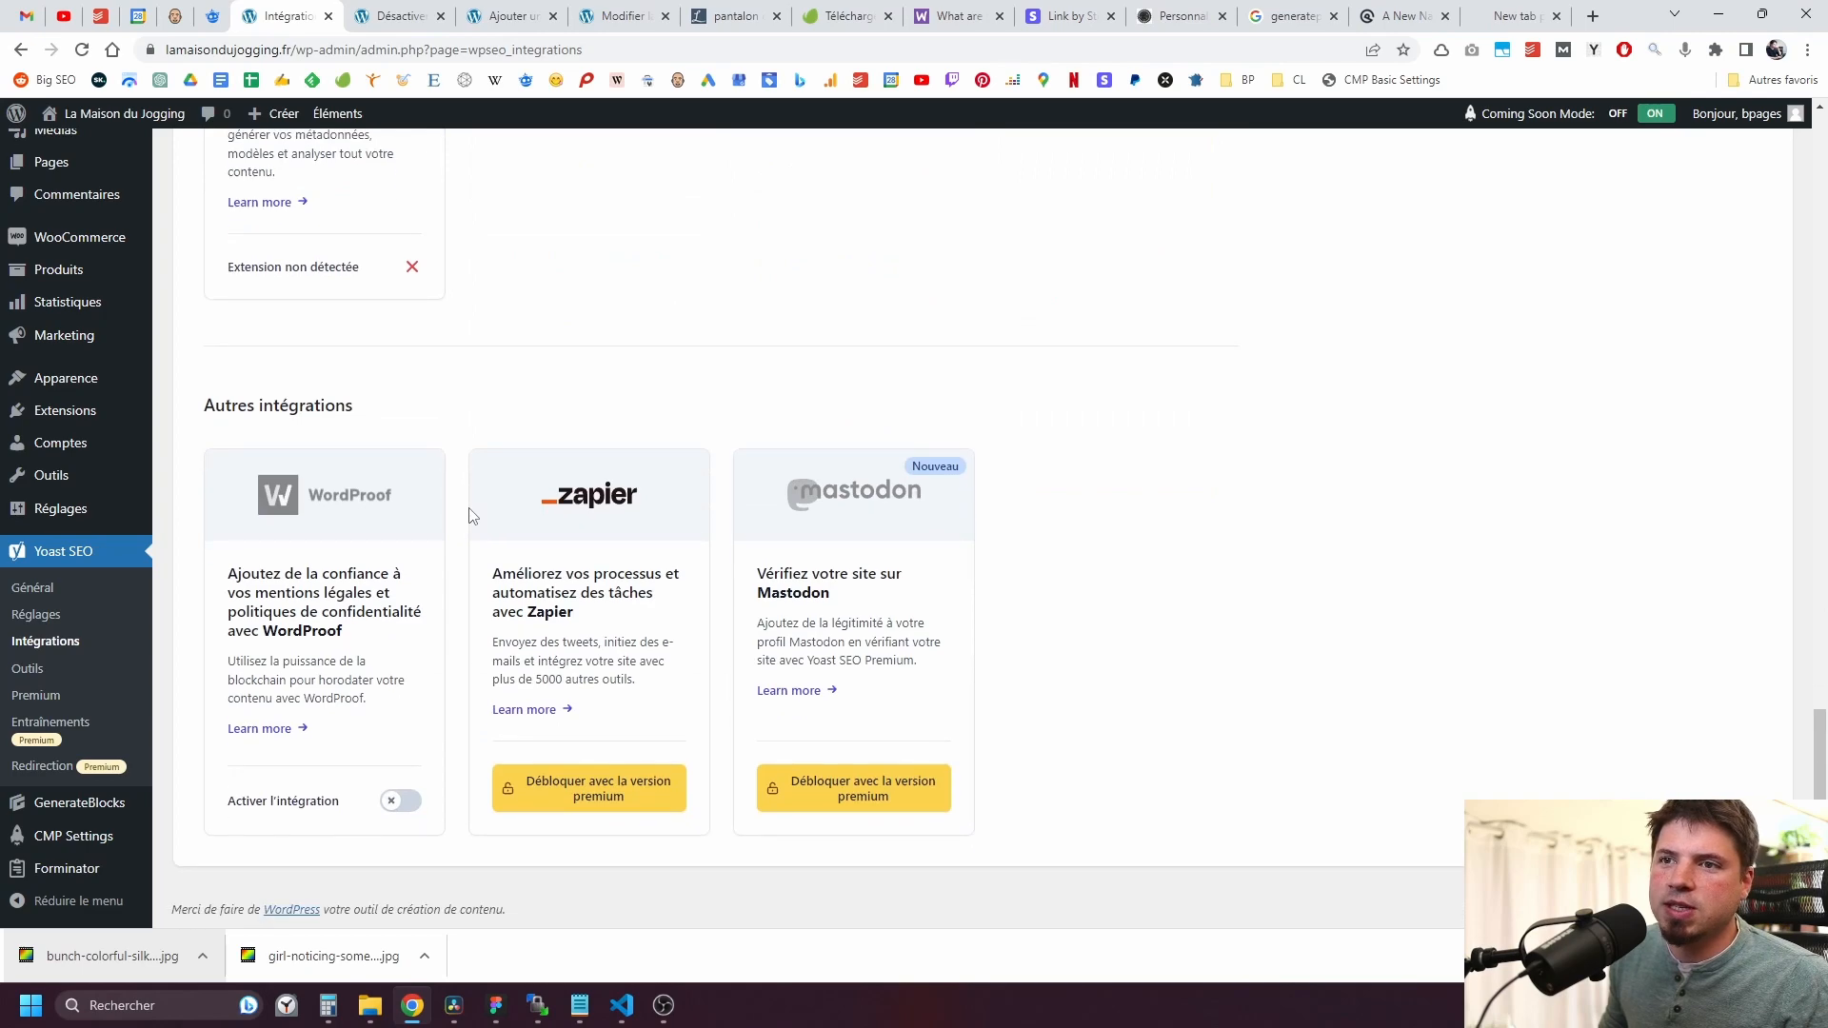
pyautogui.scroll(9, 470, 533)
pyautogui.scroll(3, 470, 566)
pyautogui.scroll(-4, 470, 571)
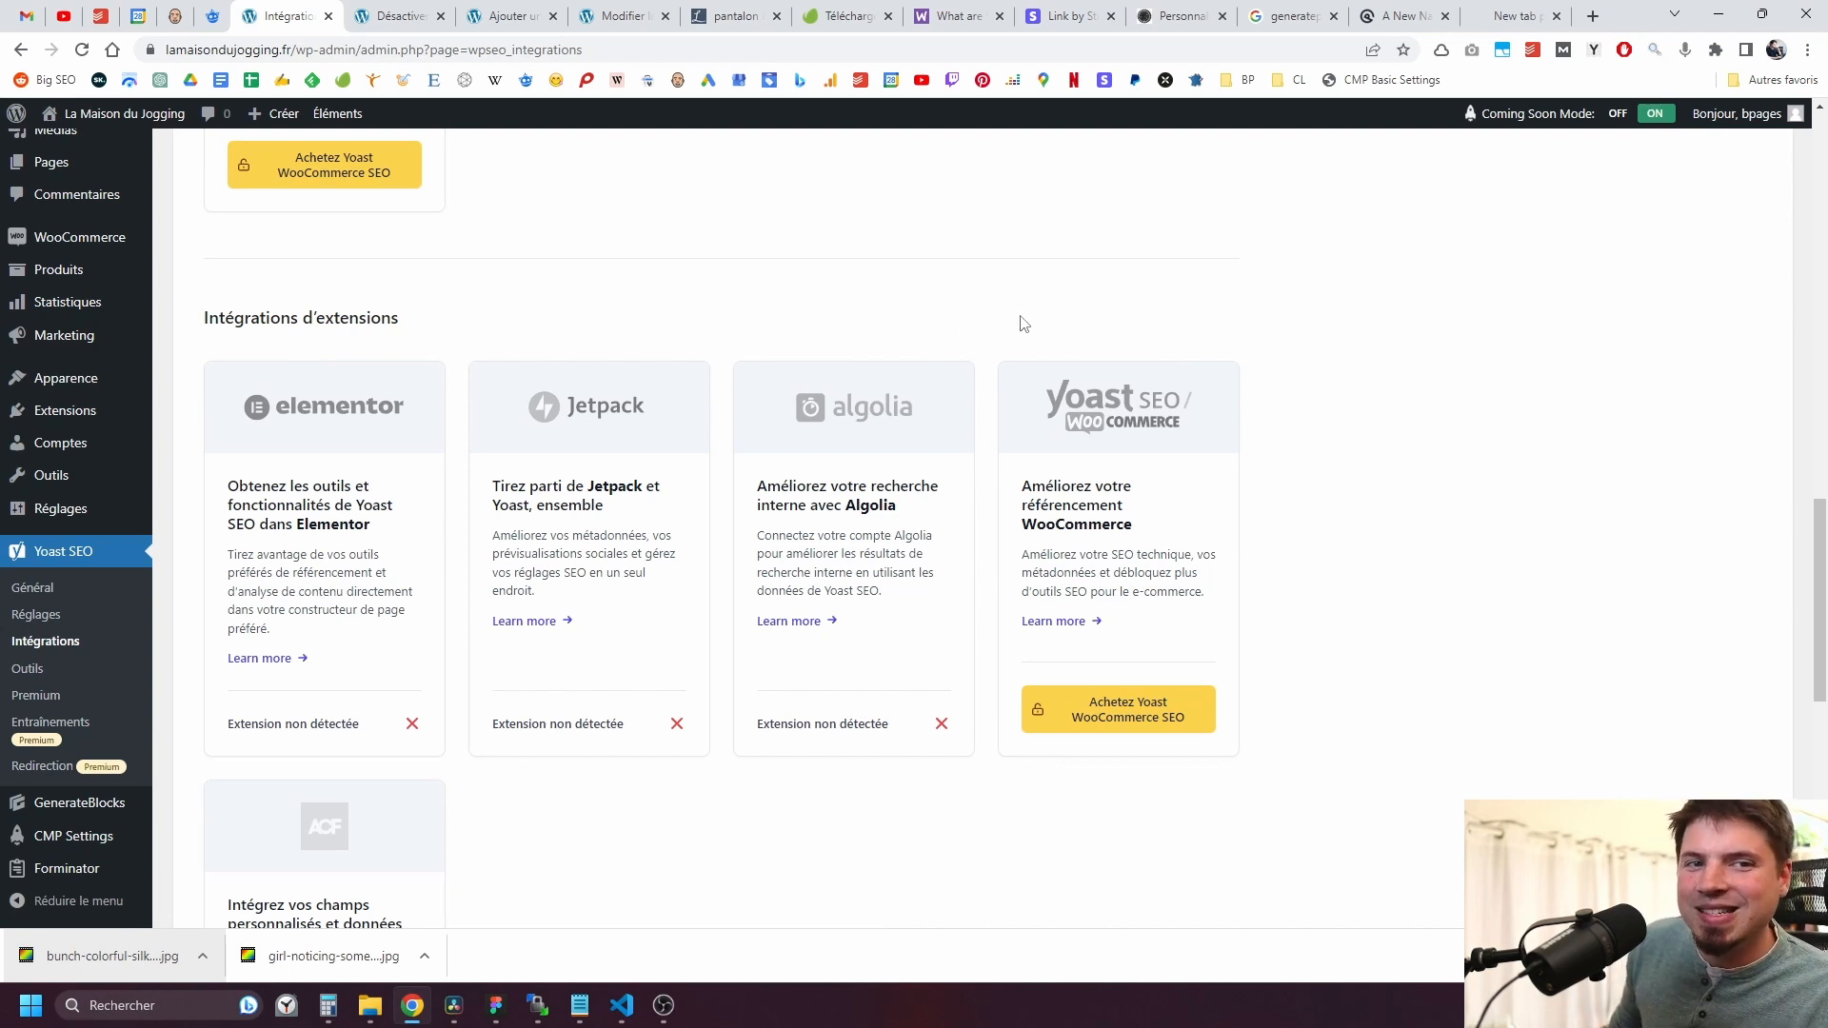
pyautogui.scroll(4, 828, 410)
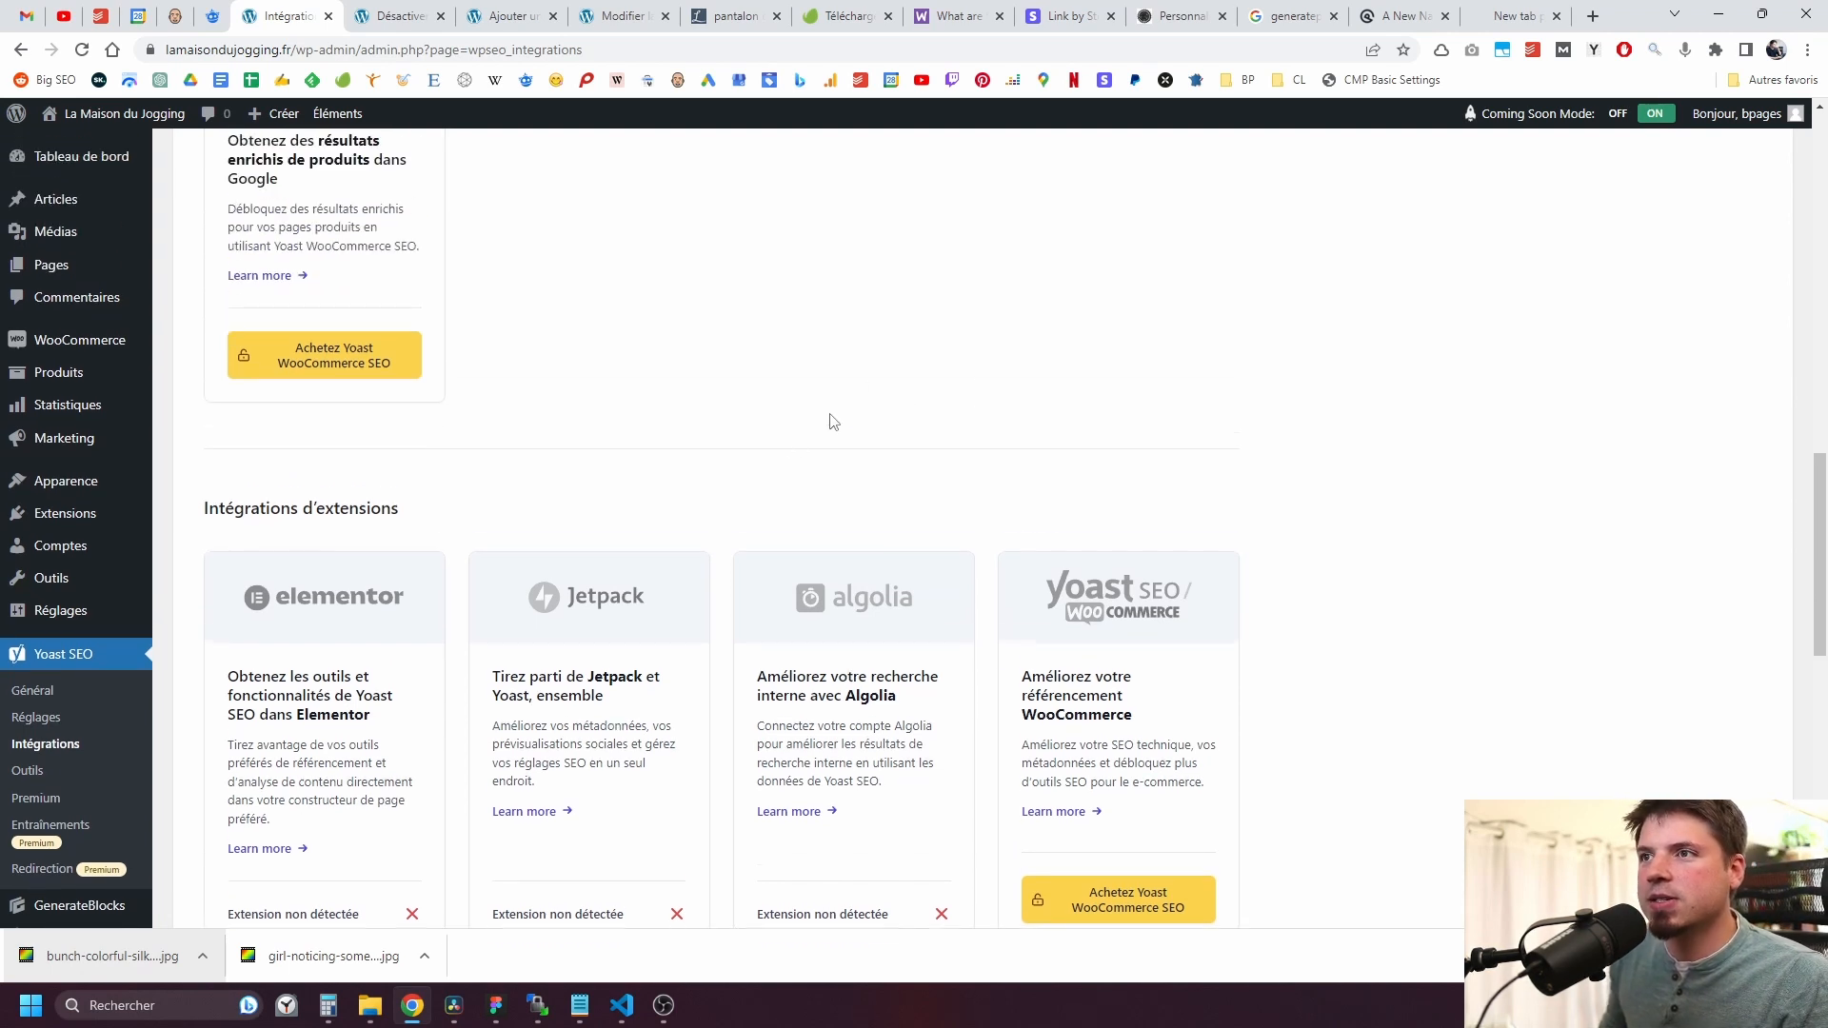
pyautogui.scroll(-5, 759, 484)
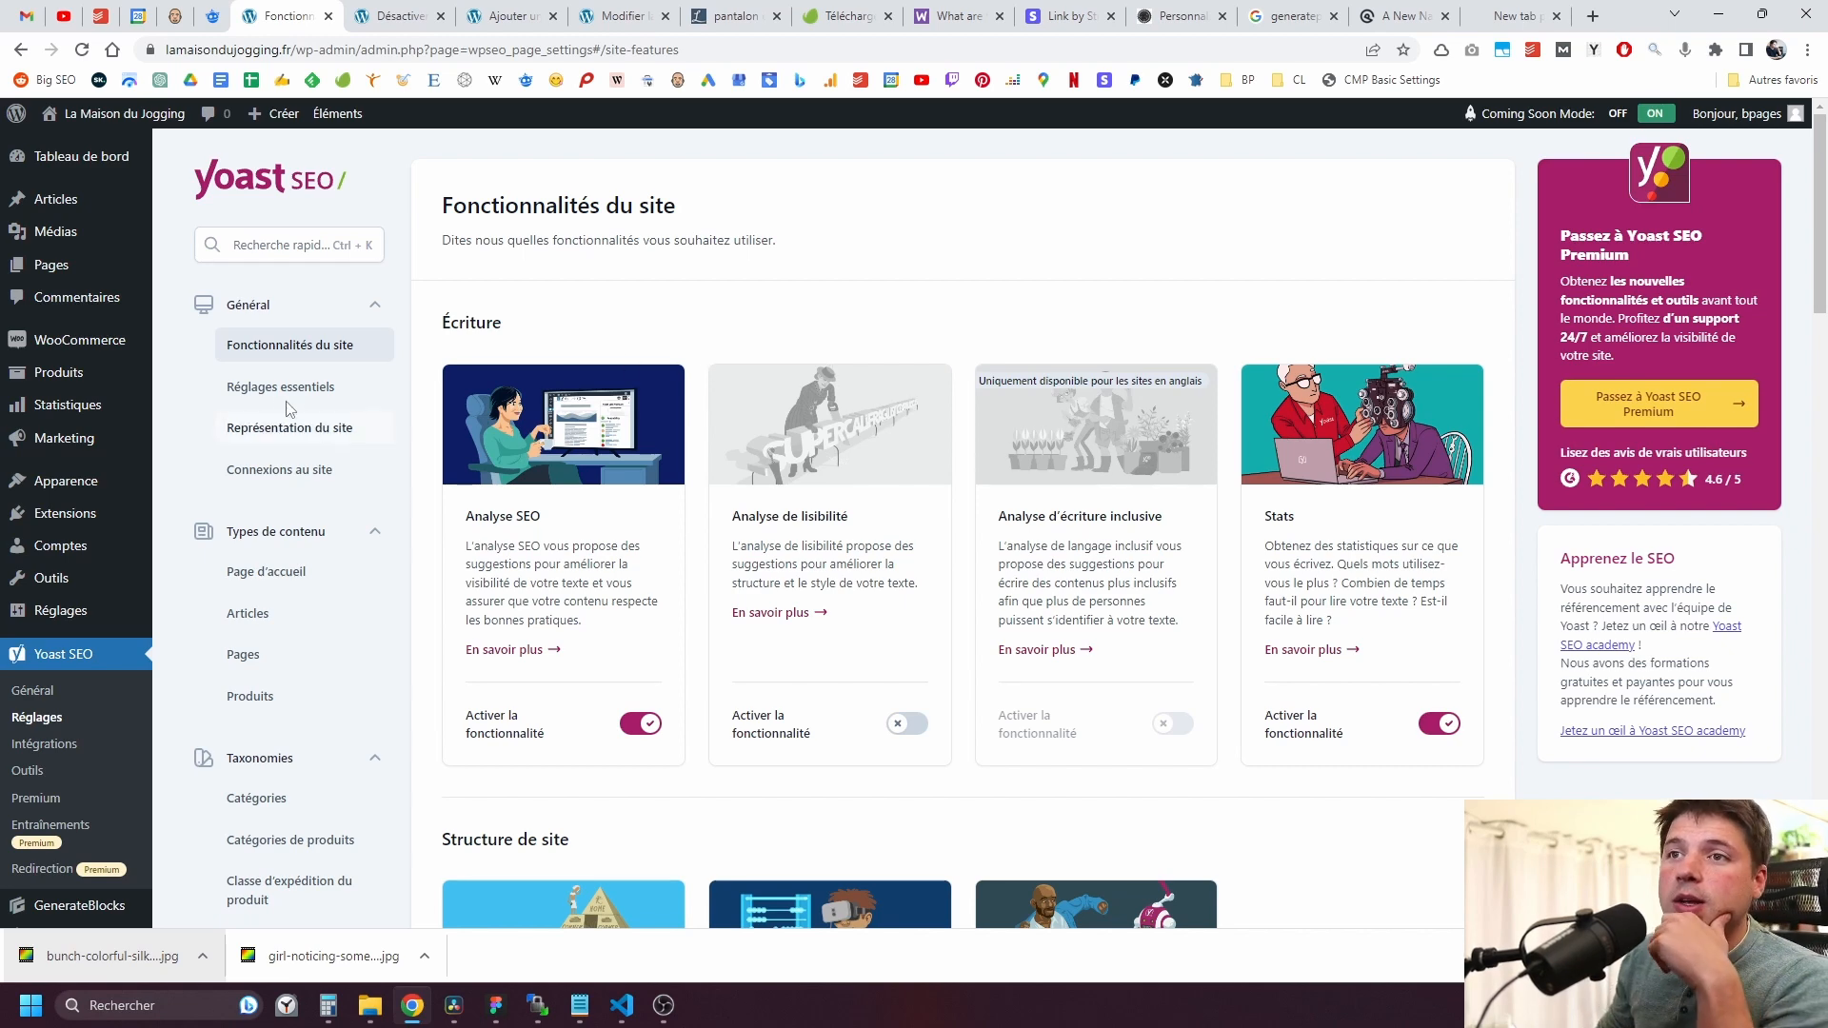
# Step: Look over the Yoast settings sections and open the Réglages essentiels page
pyautogui.scroll(-2, 334, 328)
pyautogui.scroll(2, 353, 343)
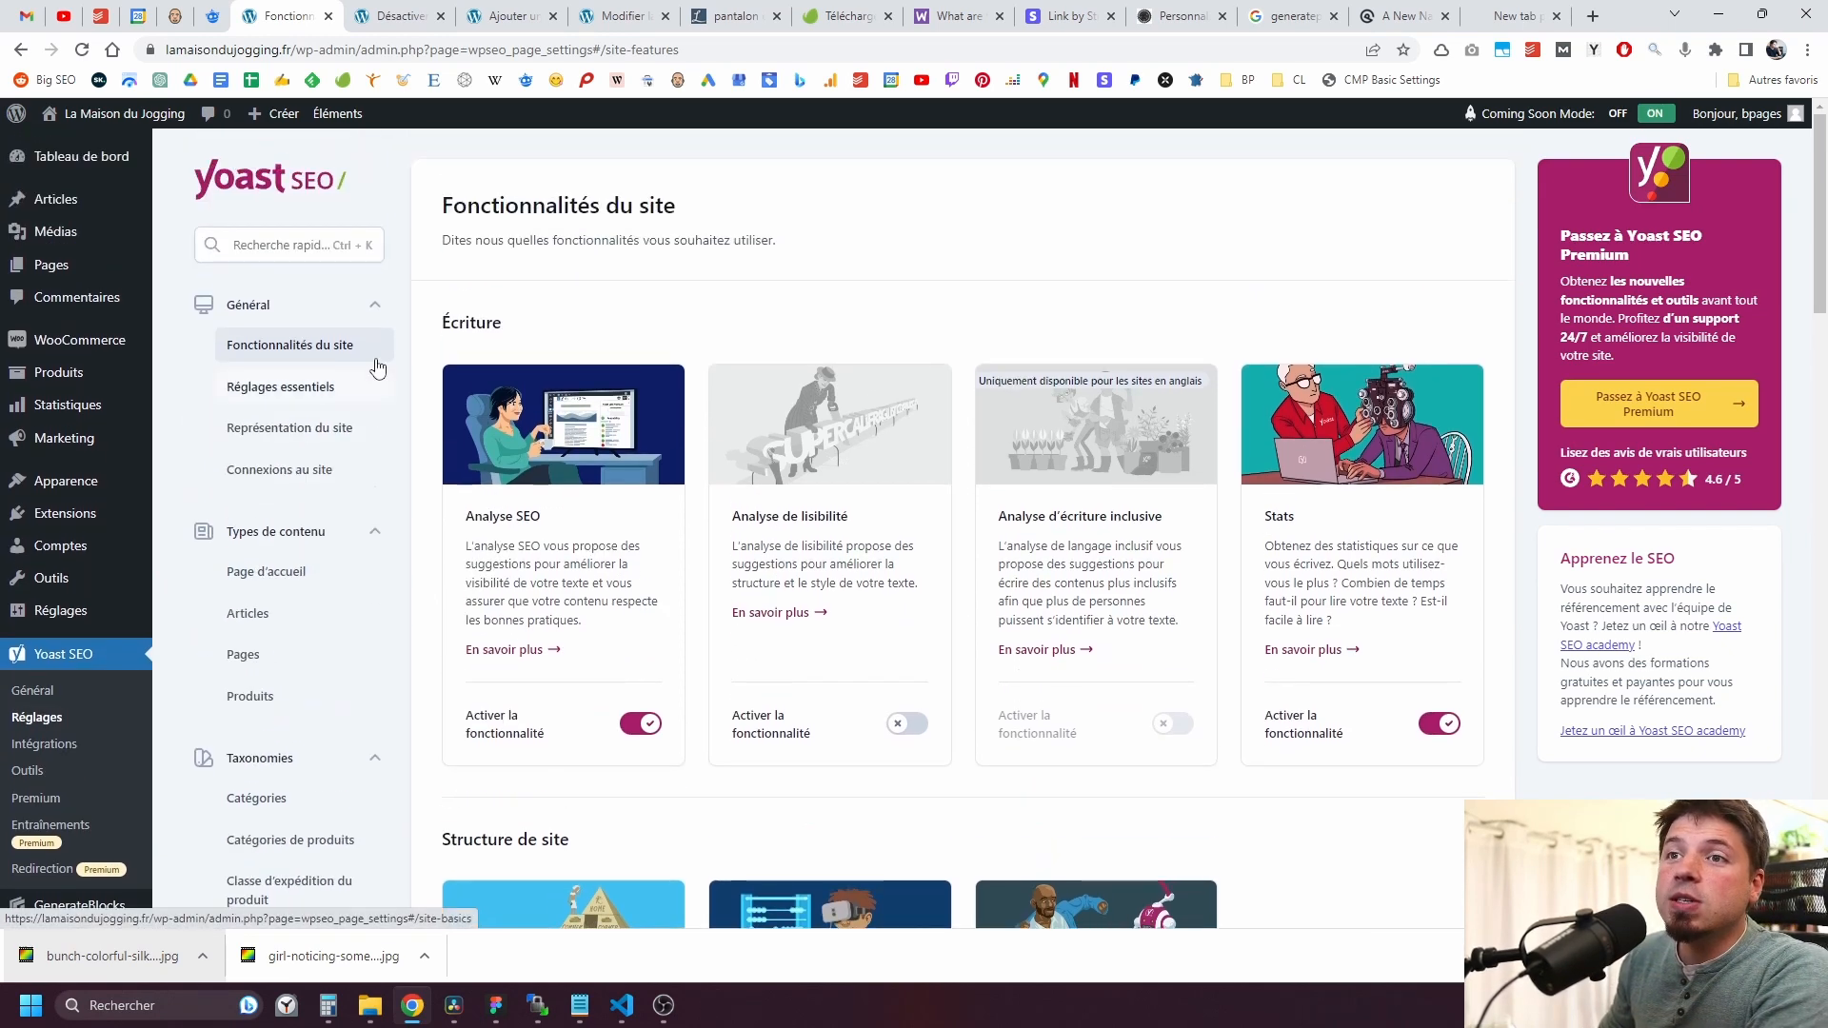
pyautogui.scroll(-4, 296, 395)
pyautogui.scroll(-1, 289, 407)
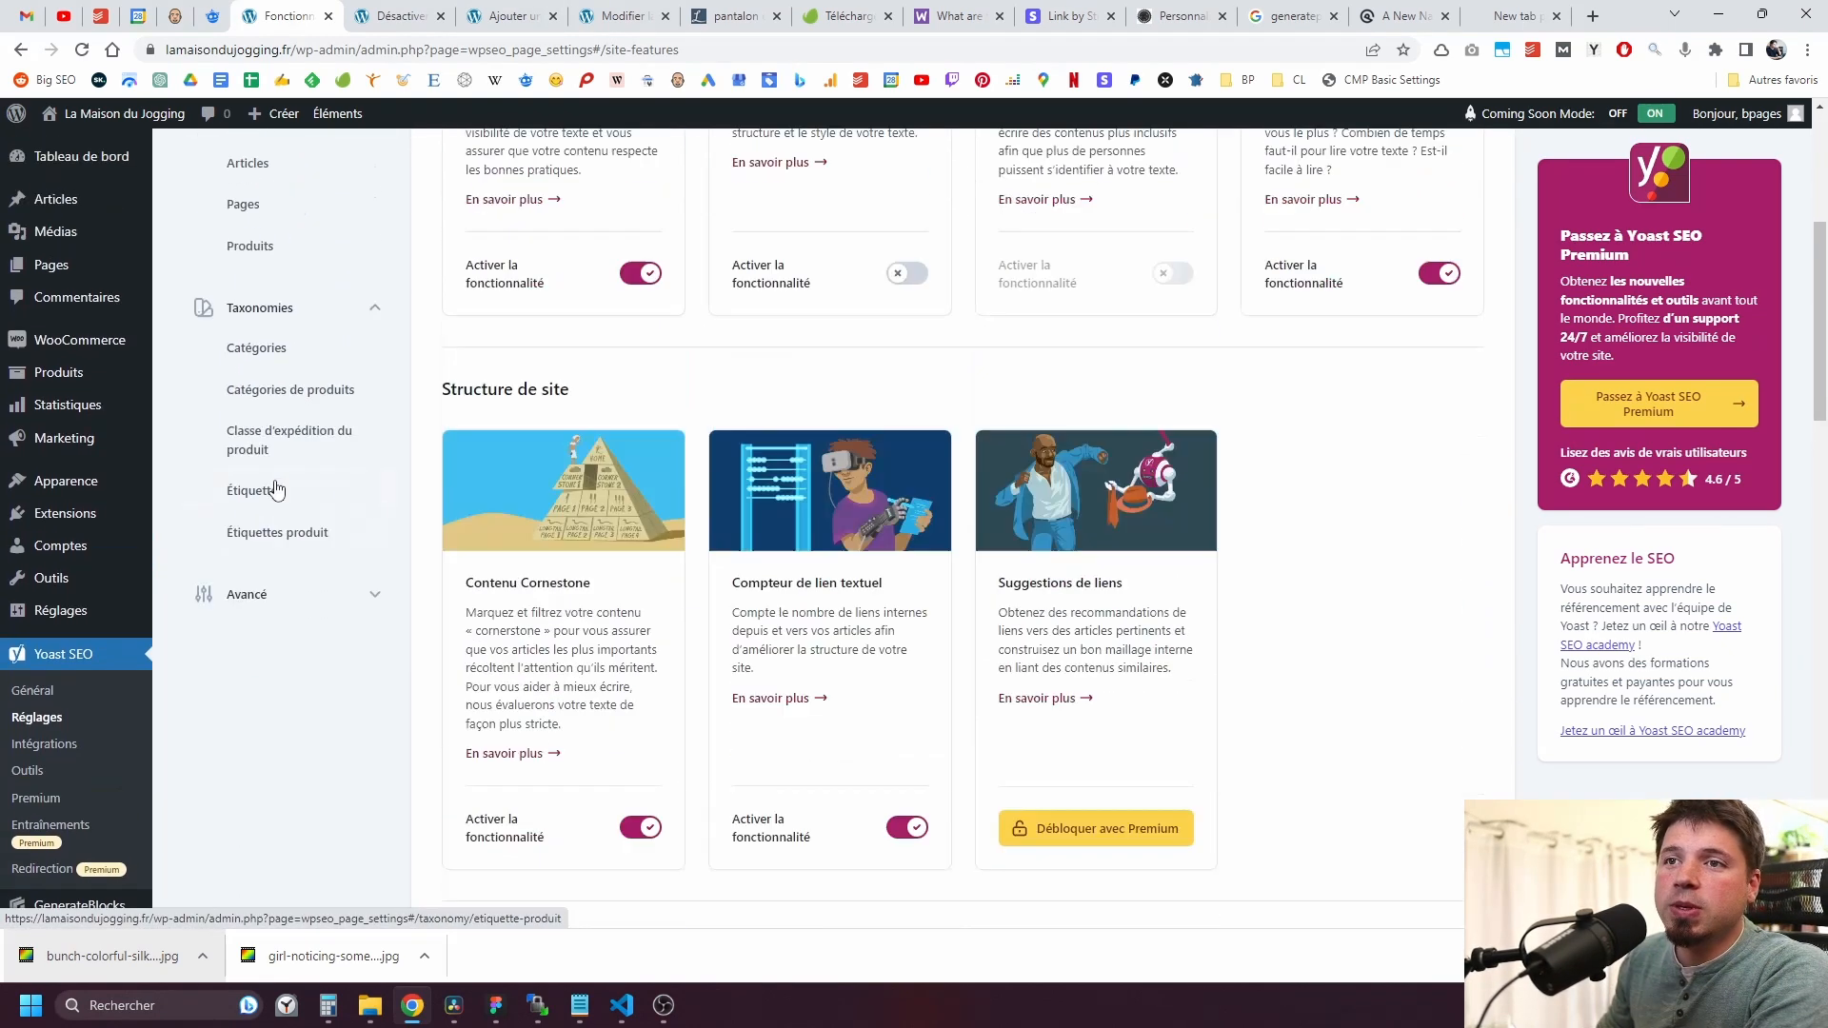
pyautogui.scroll(4, 304, 361)
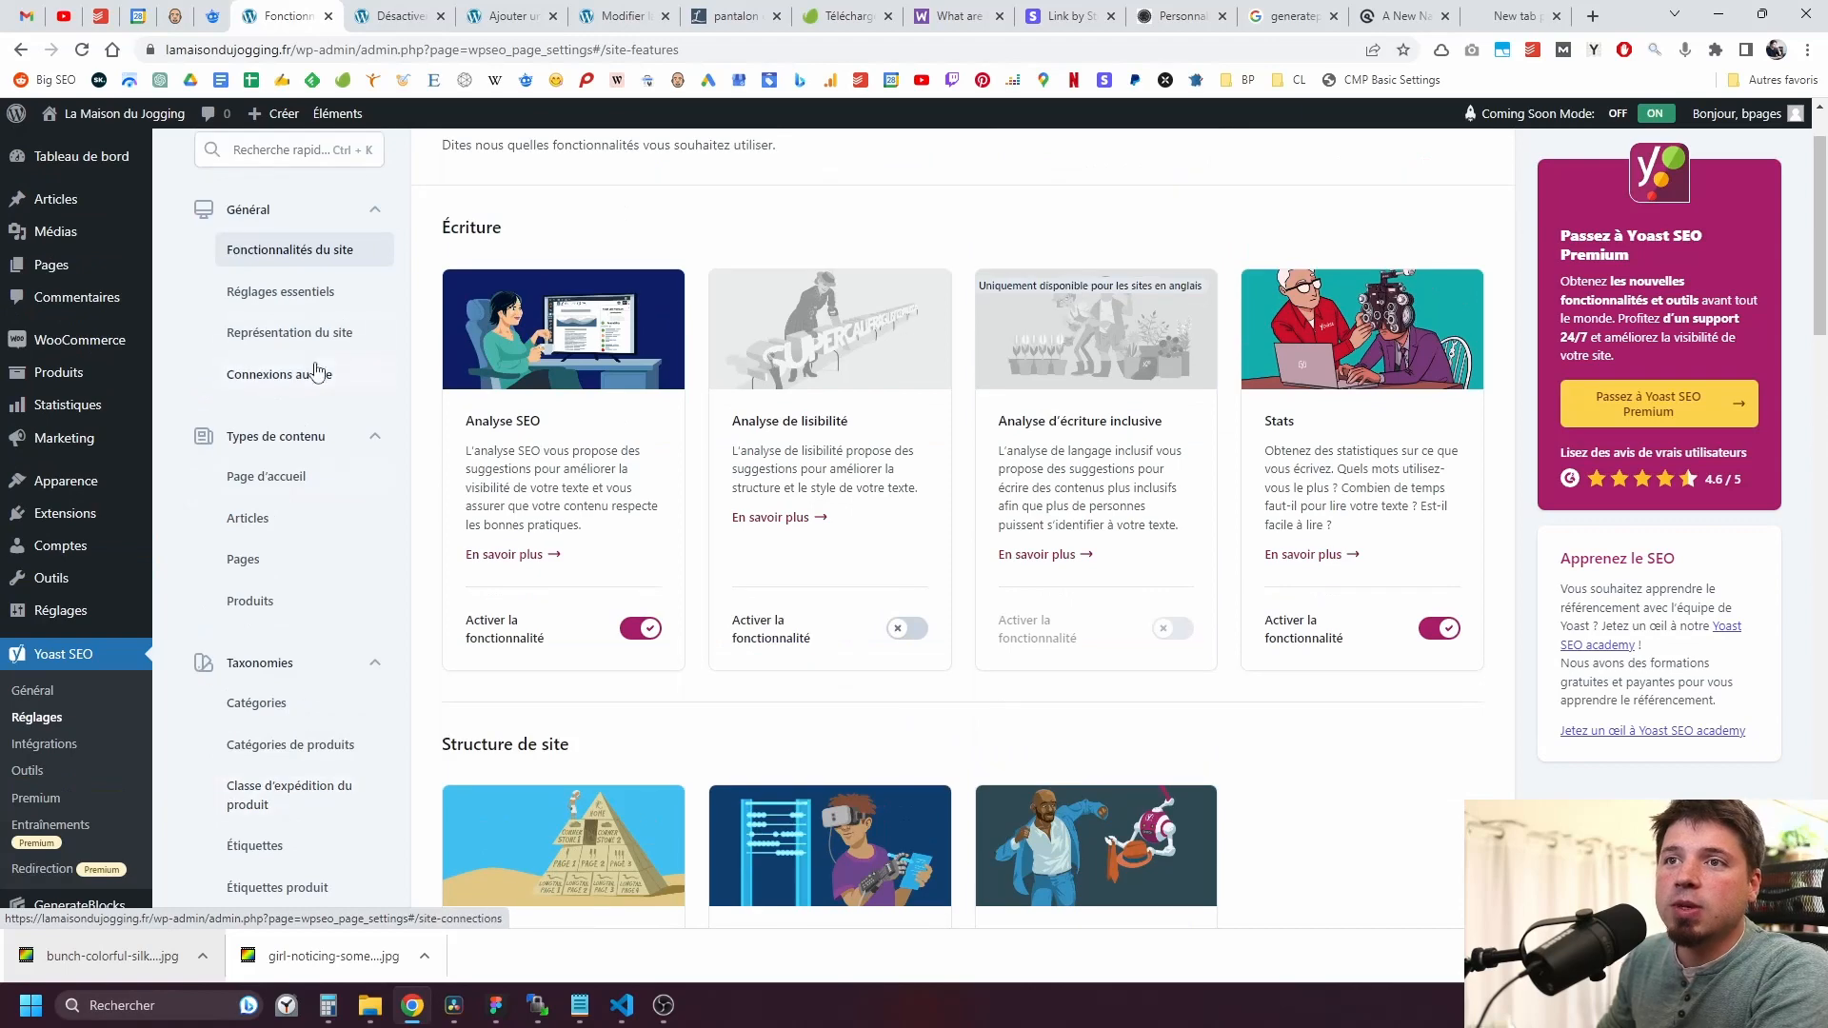
pyautogui.click(314, 303)
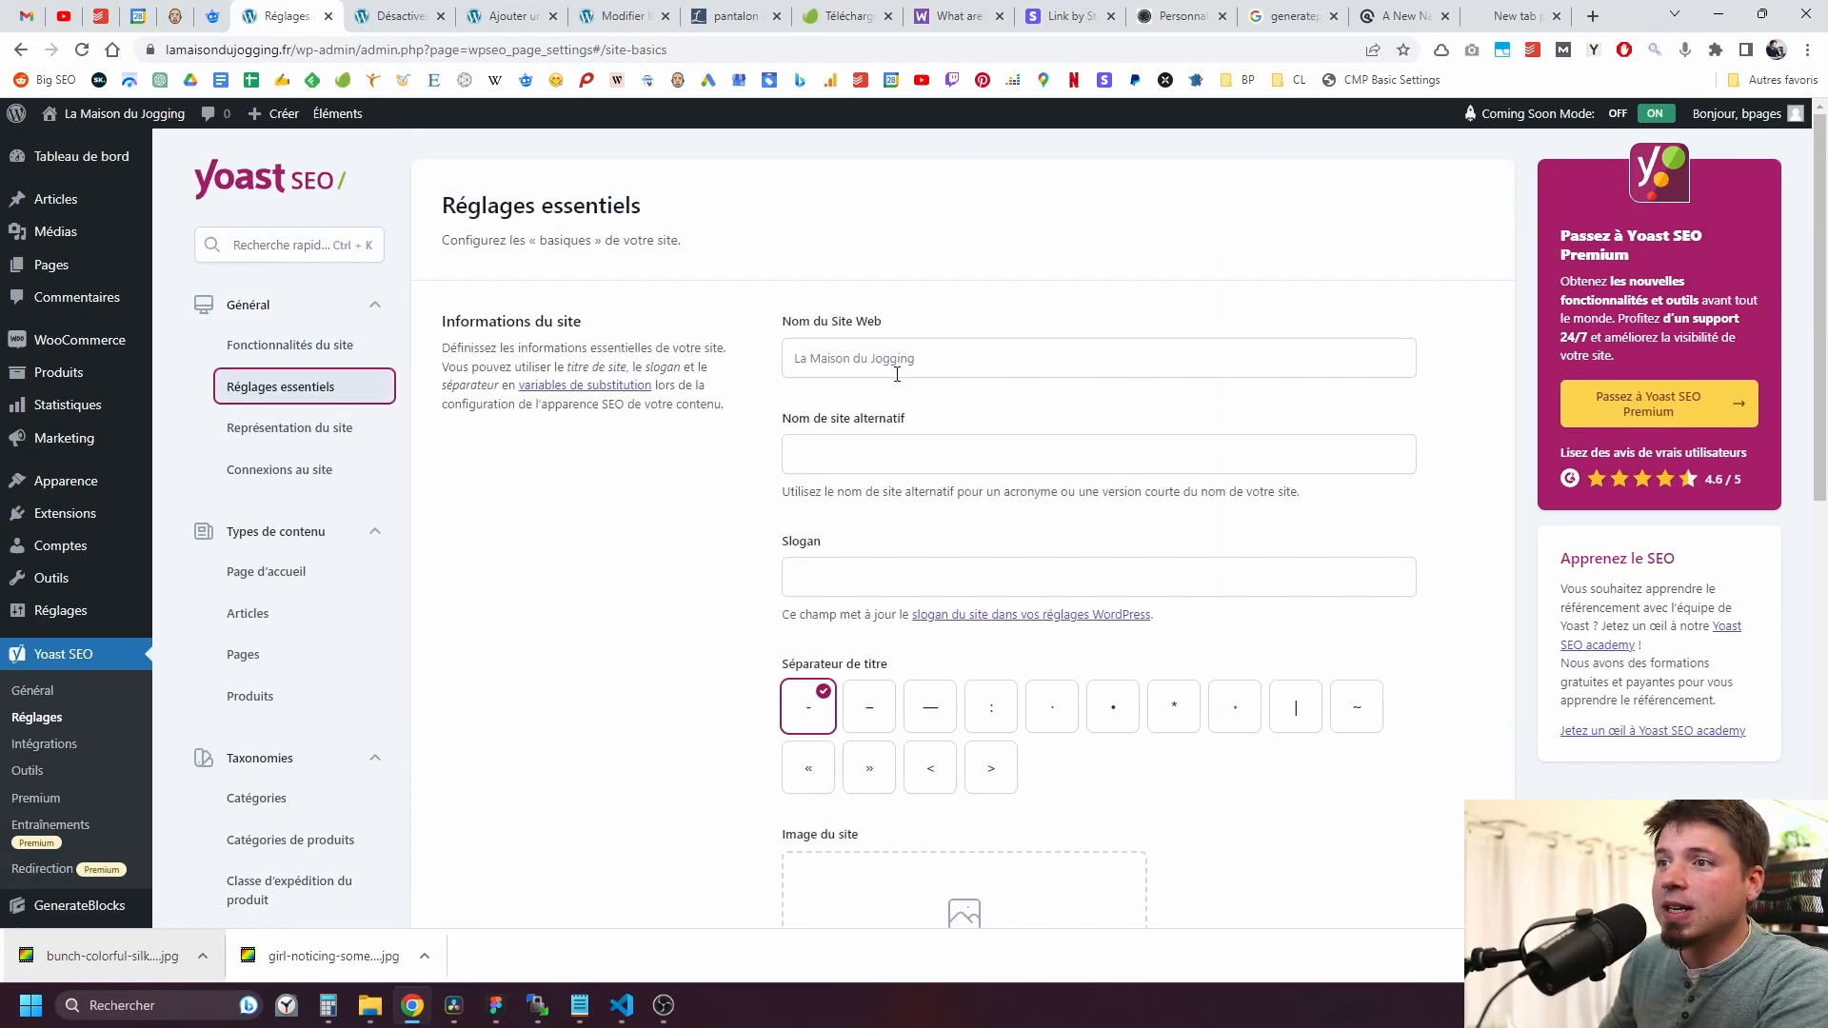
# Step: Set the site image to the close-up photo of the peach-coloured jogging outfit from the media library and save the changes
pyautogui.scroll(-3, 759, 510)
pyautogui.scroll(3, 714, 517)
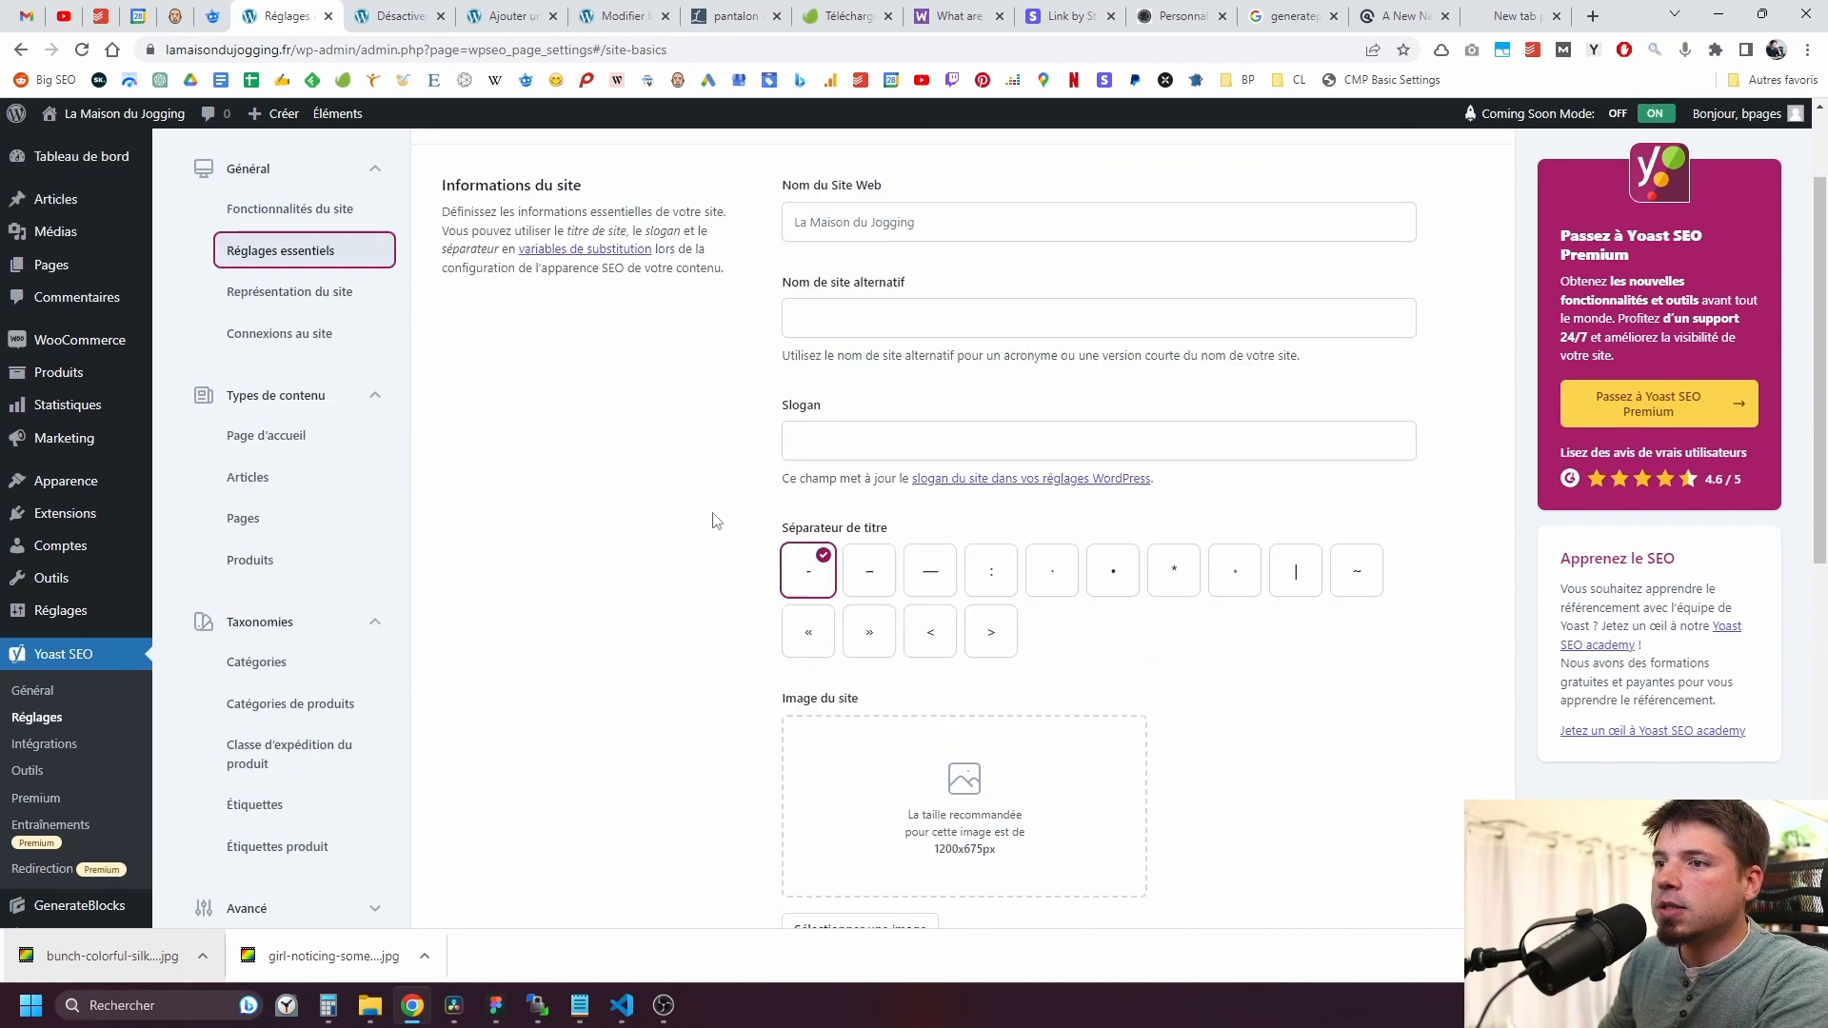
pyautogui.scroll(-4, 780, 540)
pyautogui.click(939, 538)
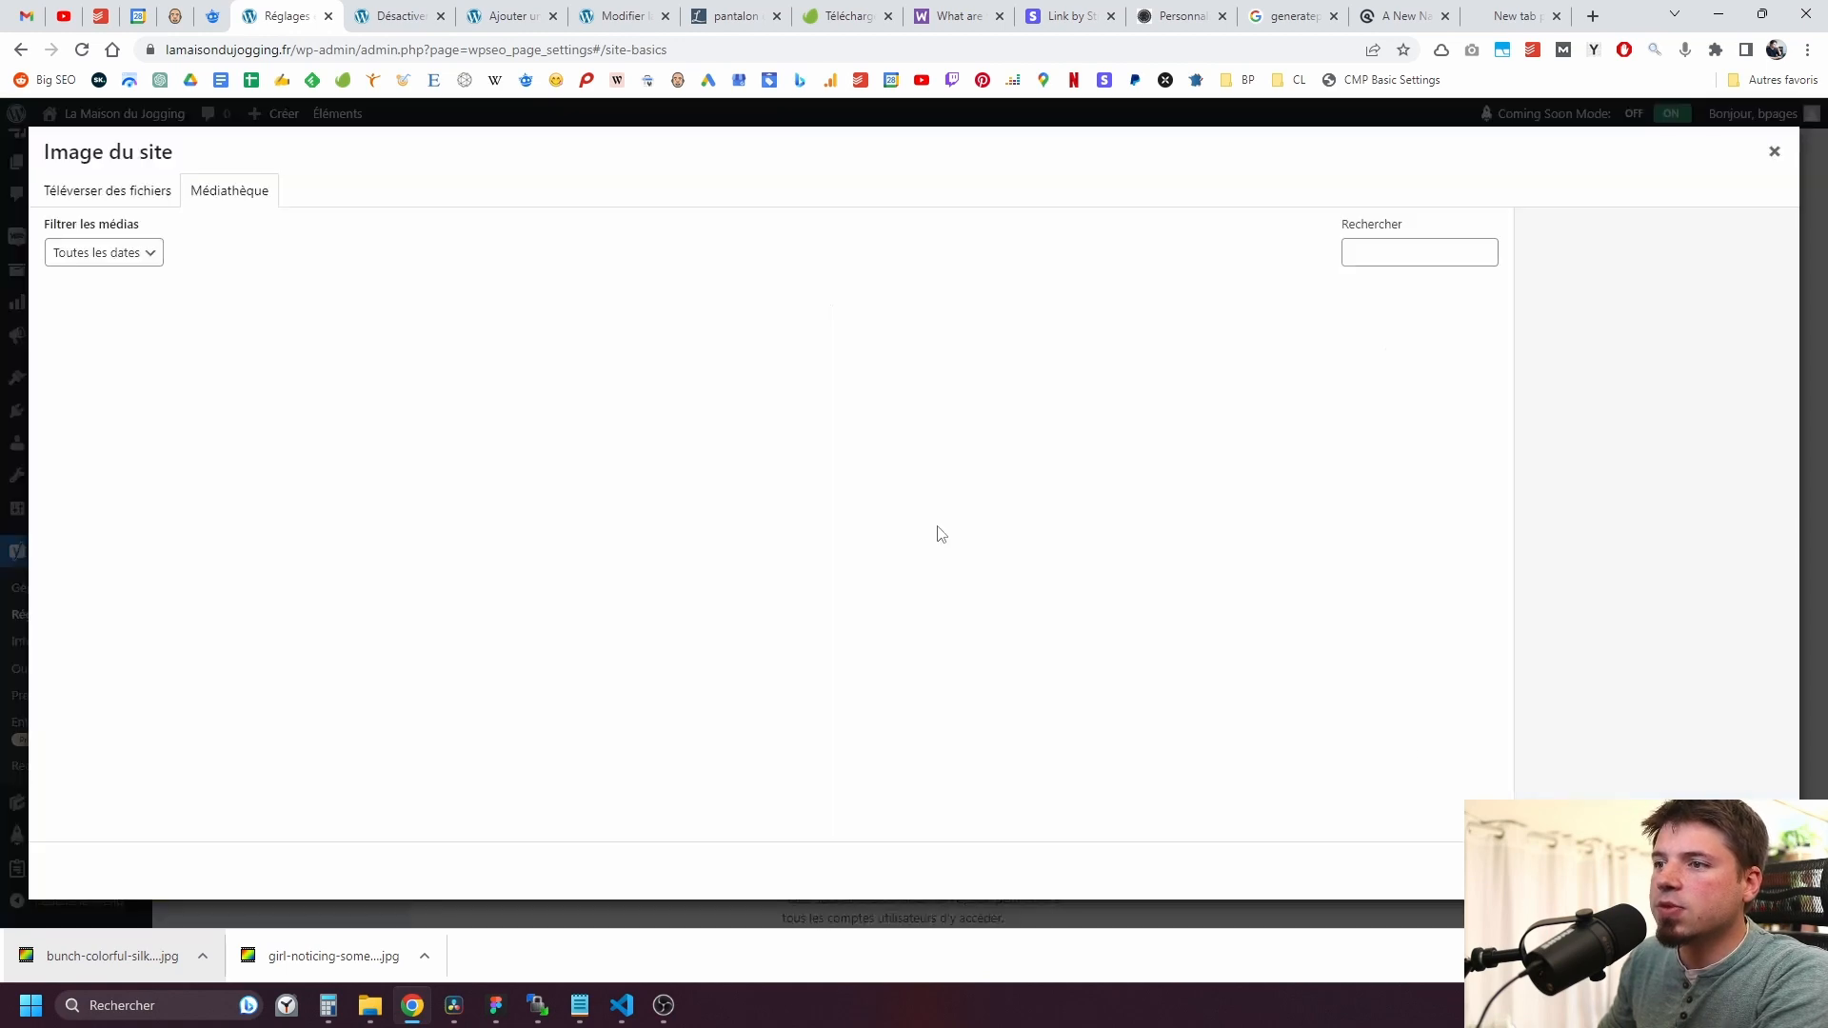
pyautogui.click(848, 347)
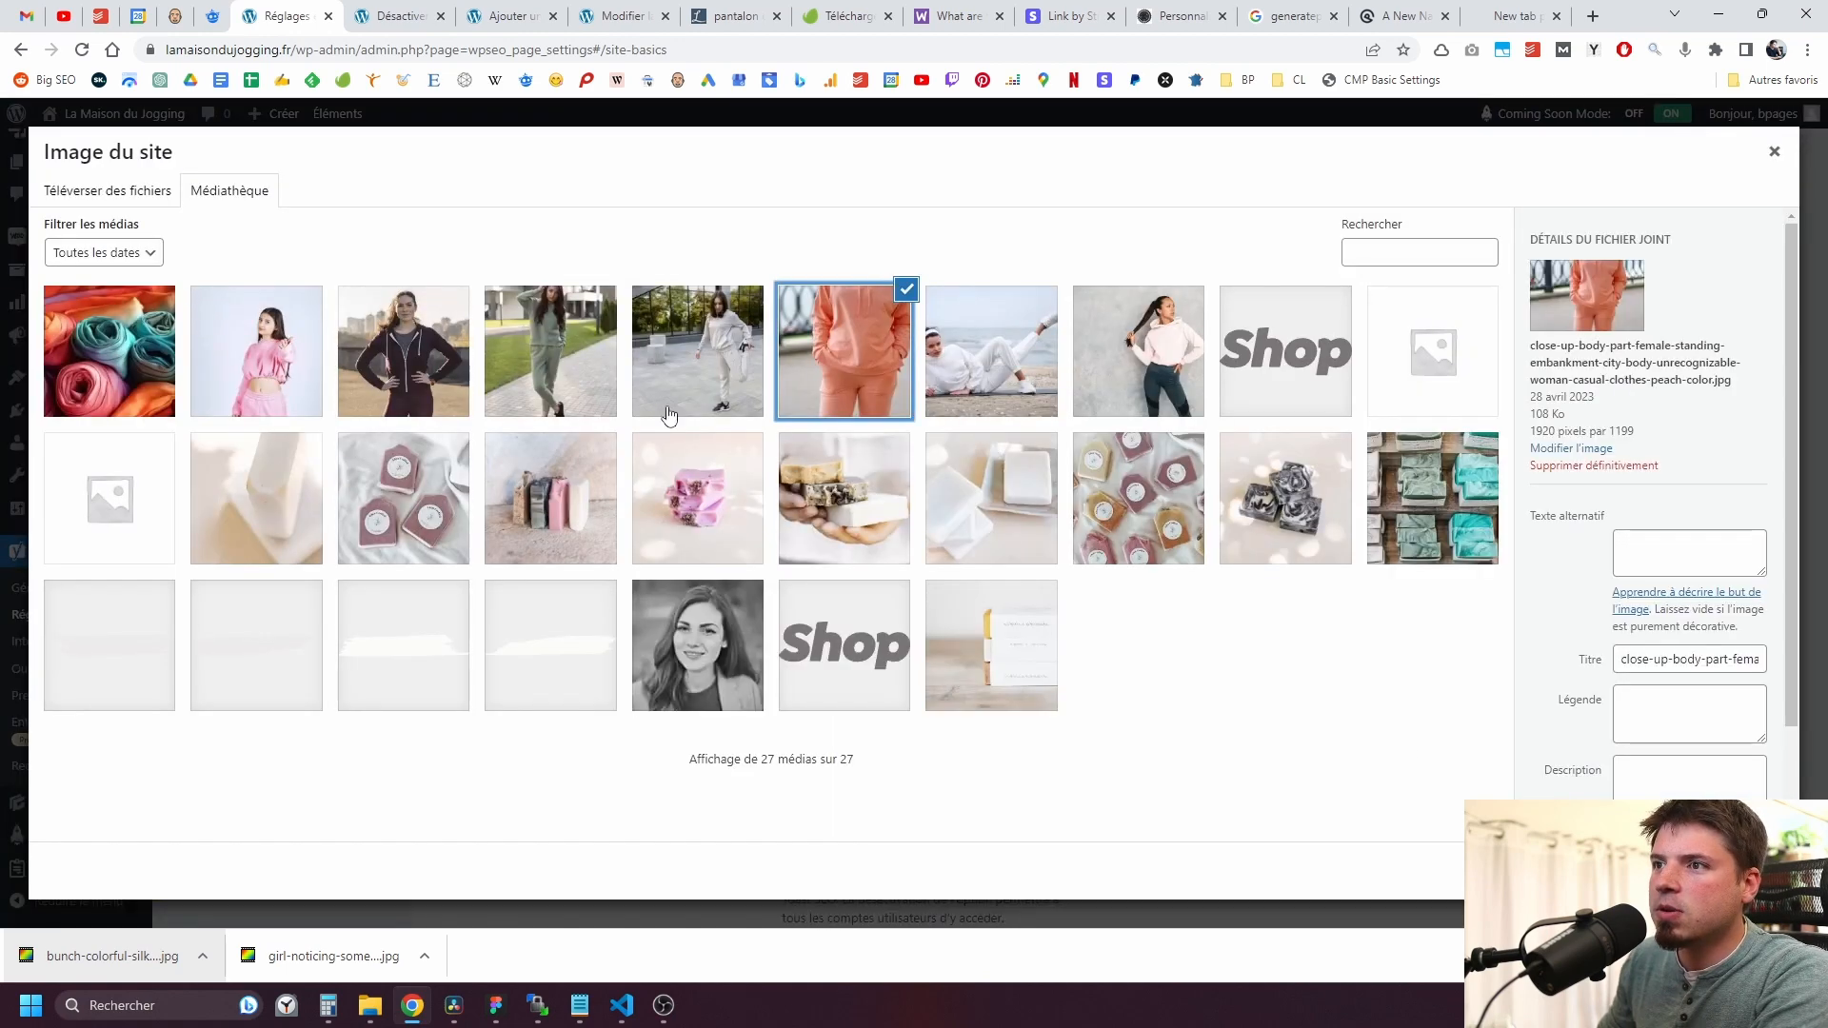
pyautogui.click(1737, 872)
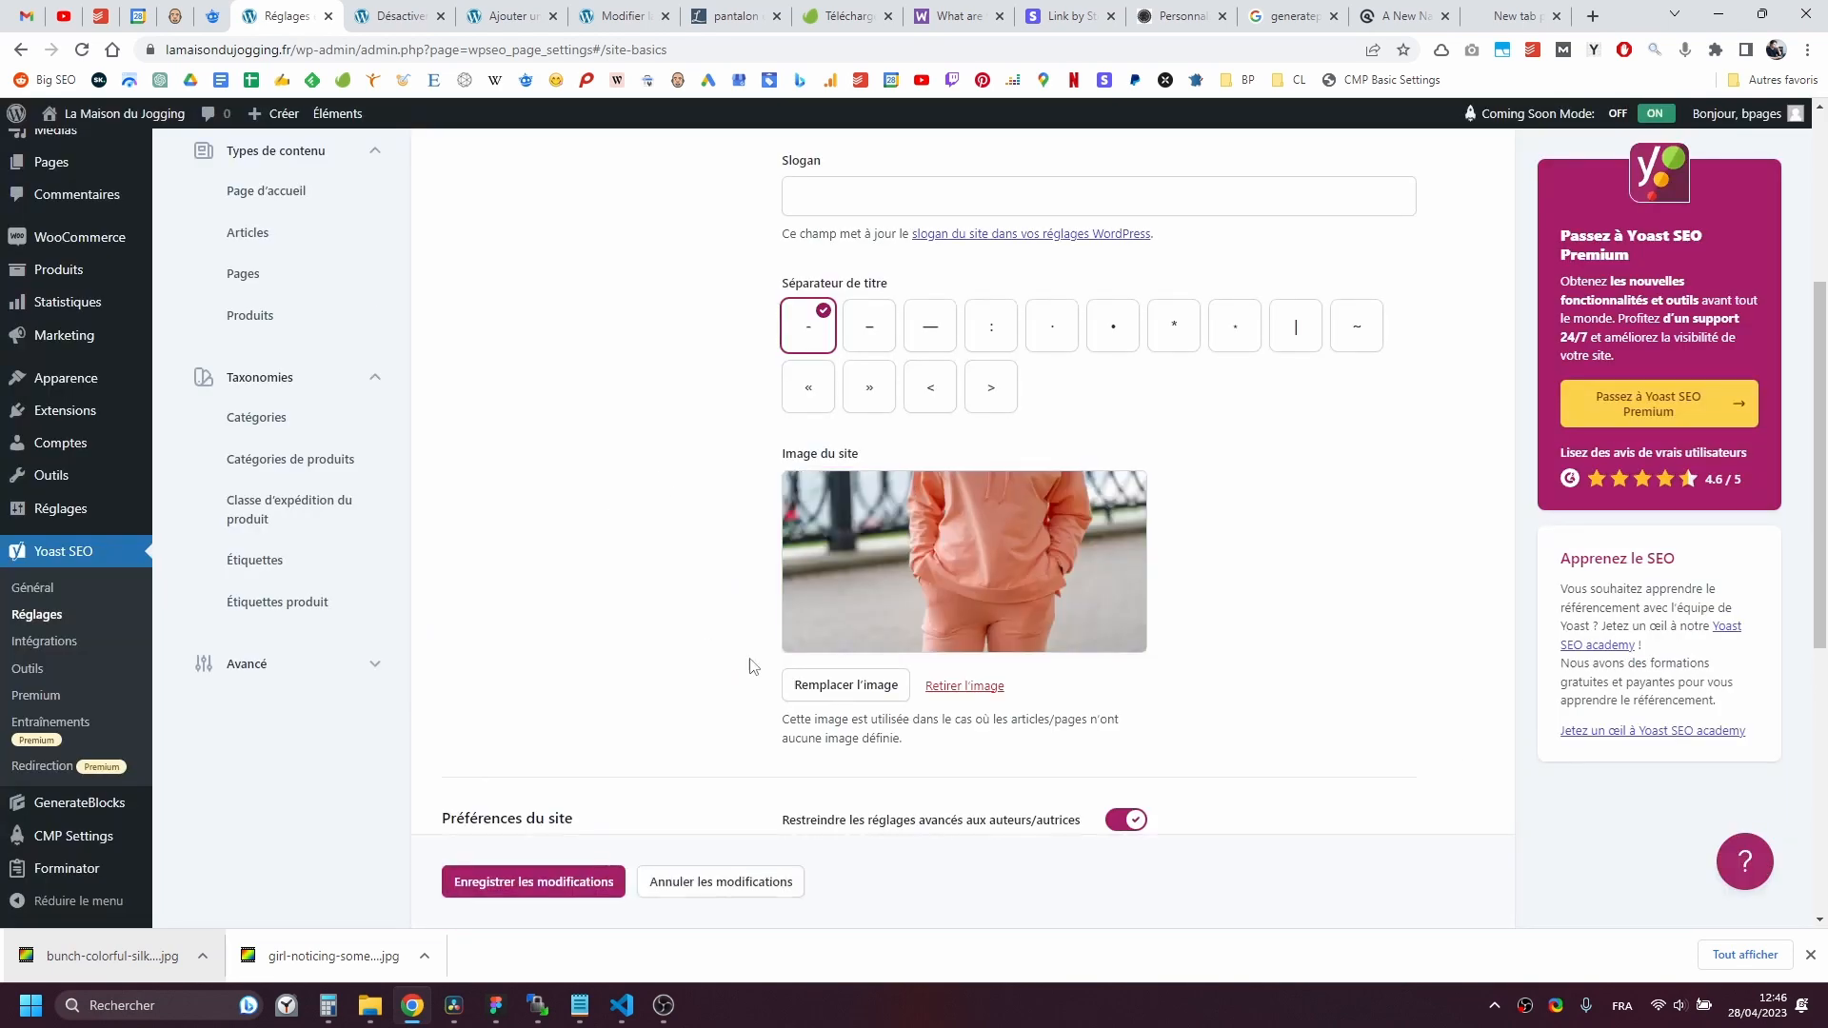
pyautogui.scroll(-1, 598, 846)
pyautogui.click(595, 881)
pyautogui.scroll(-4, 590, 469)
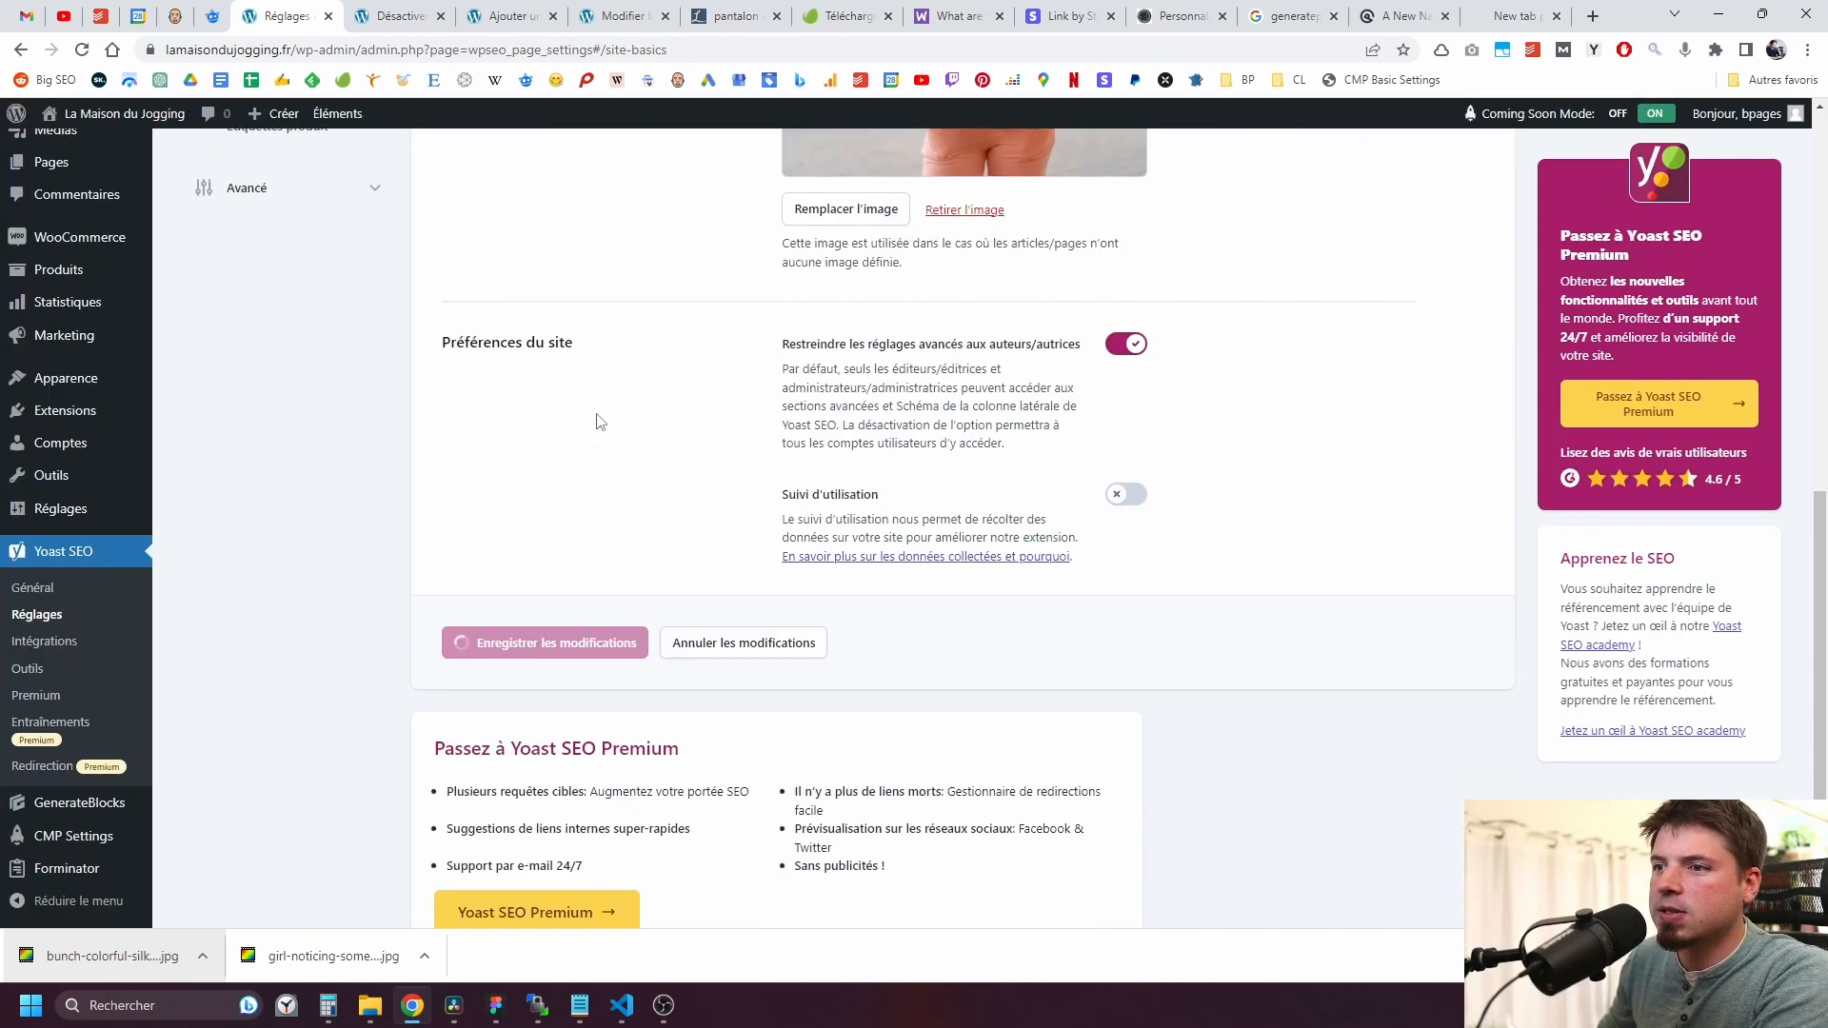
# Step: Open the Représentation du site page and set the entity name to La Maison du Jogging
pyautogui.scroll(7, 626, 407)
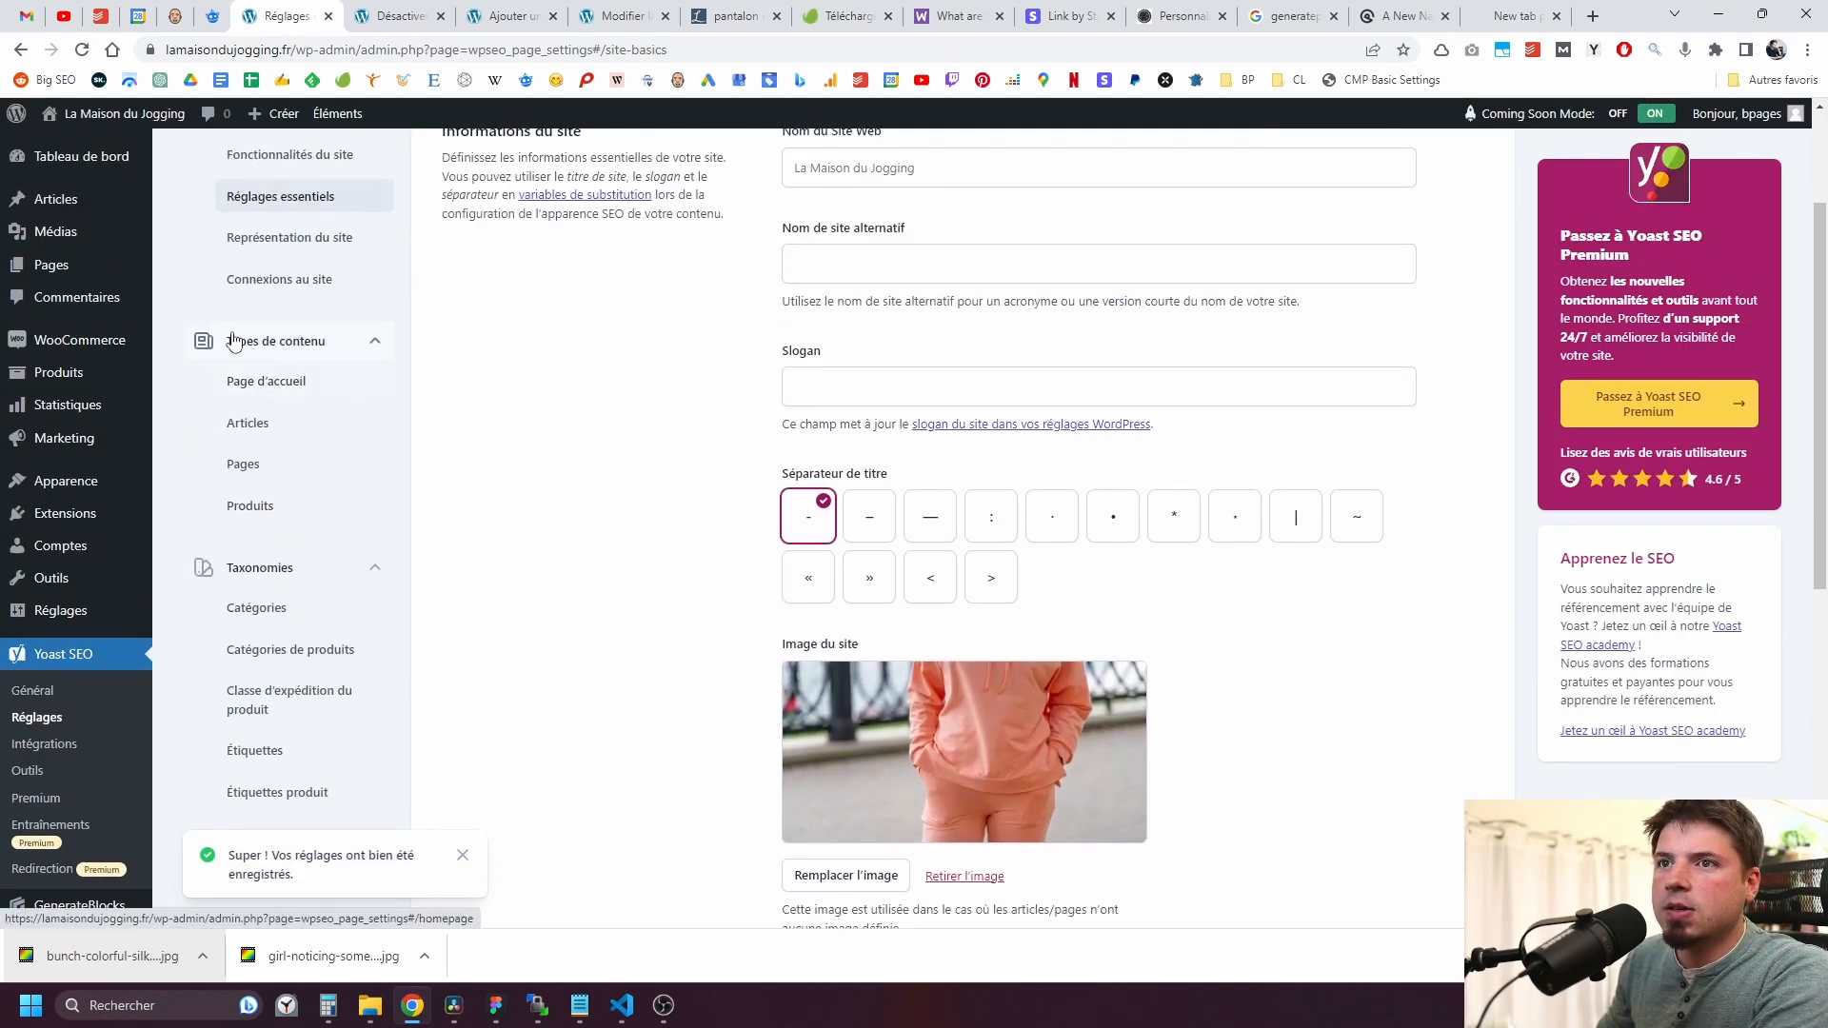
pyautogui.click(290, 249)
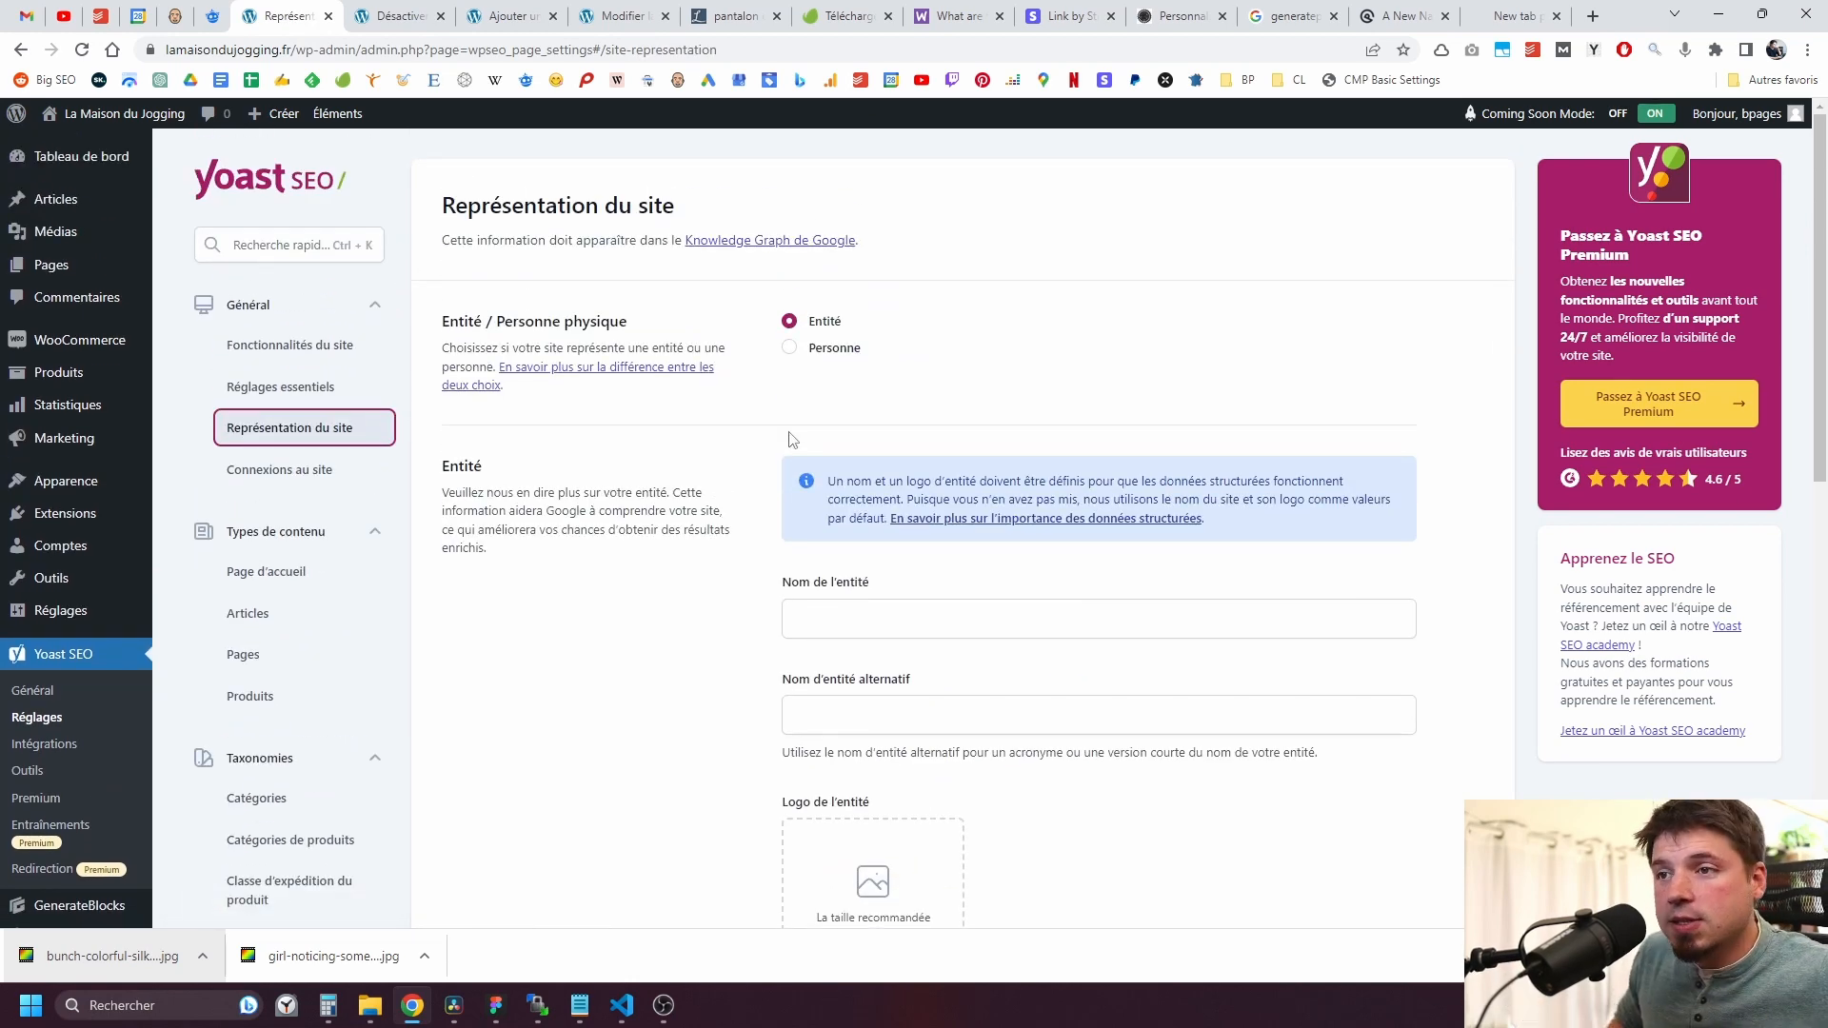
pyautogui.scroll(-1, 837, 485)
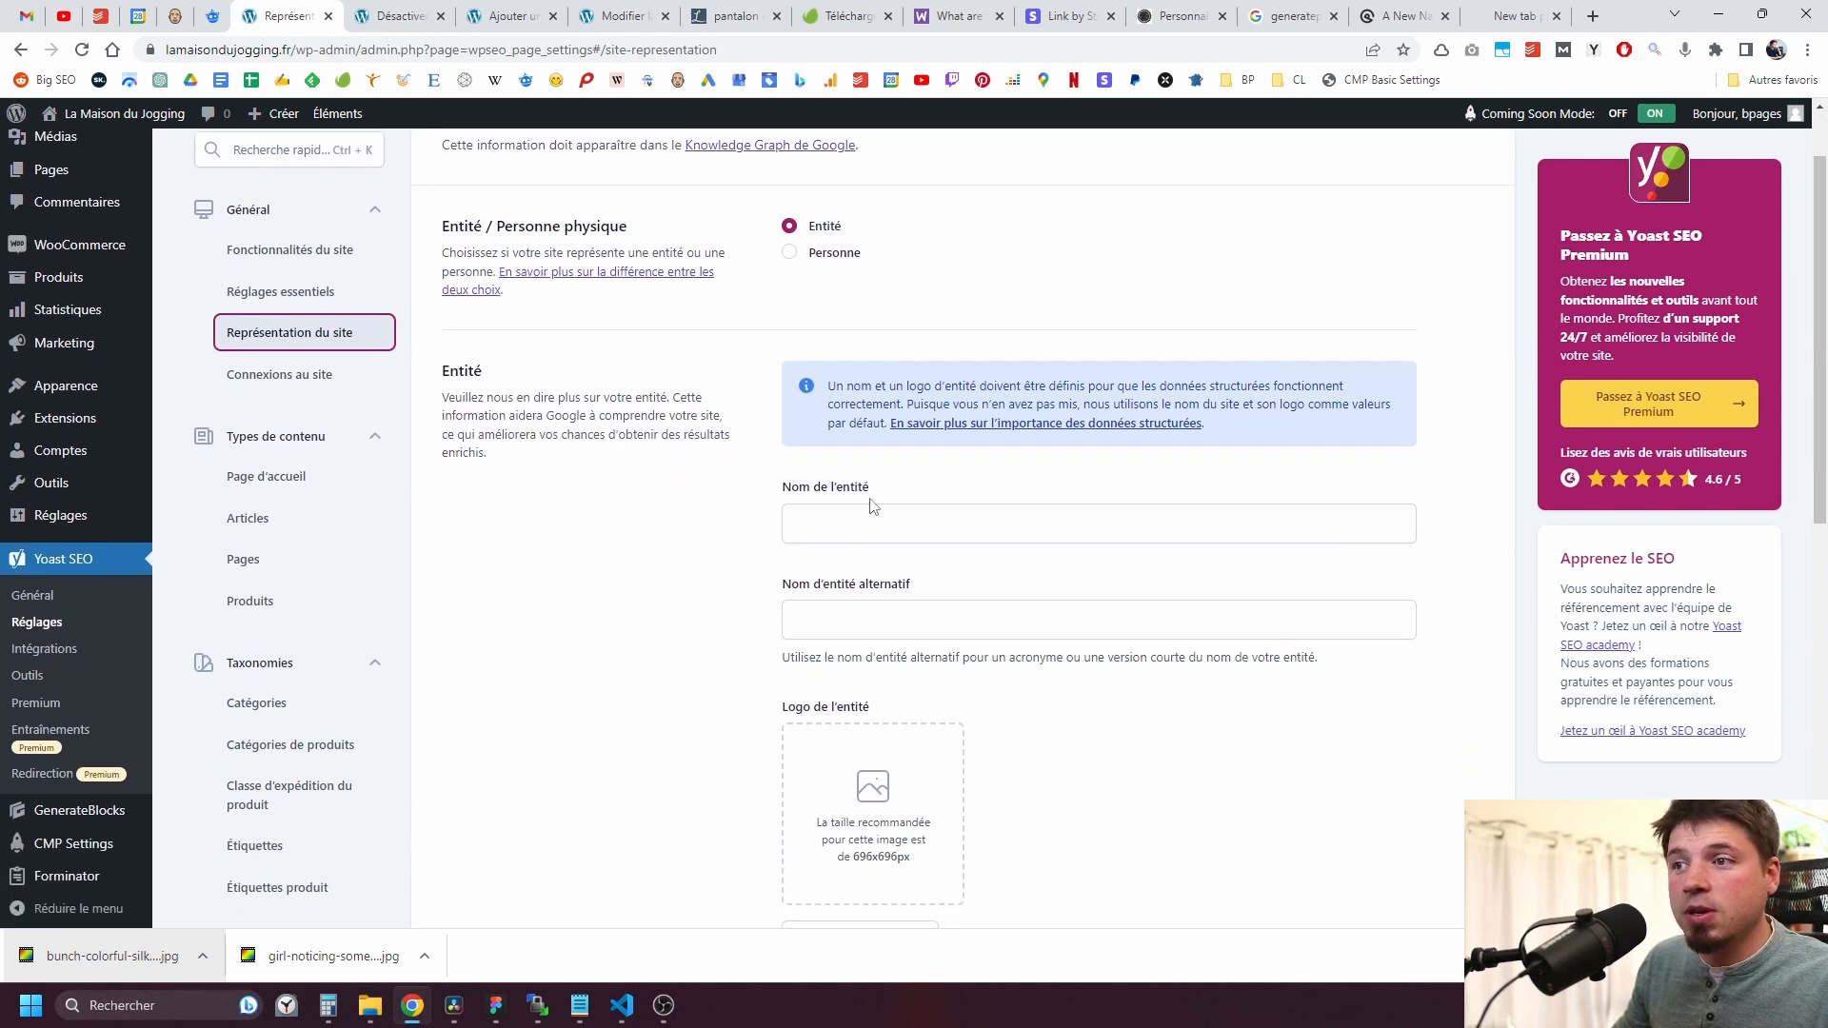
pyautogui.click(875, 508)
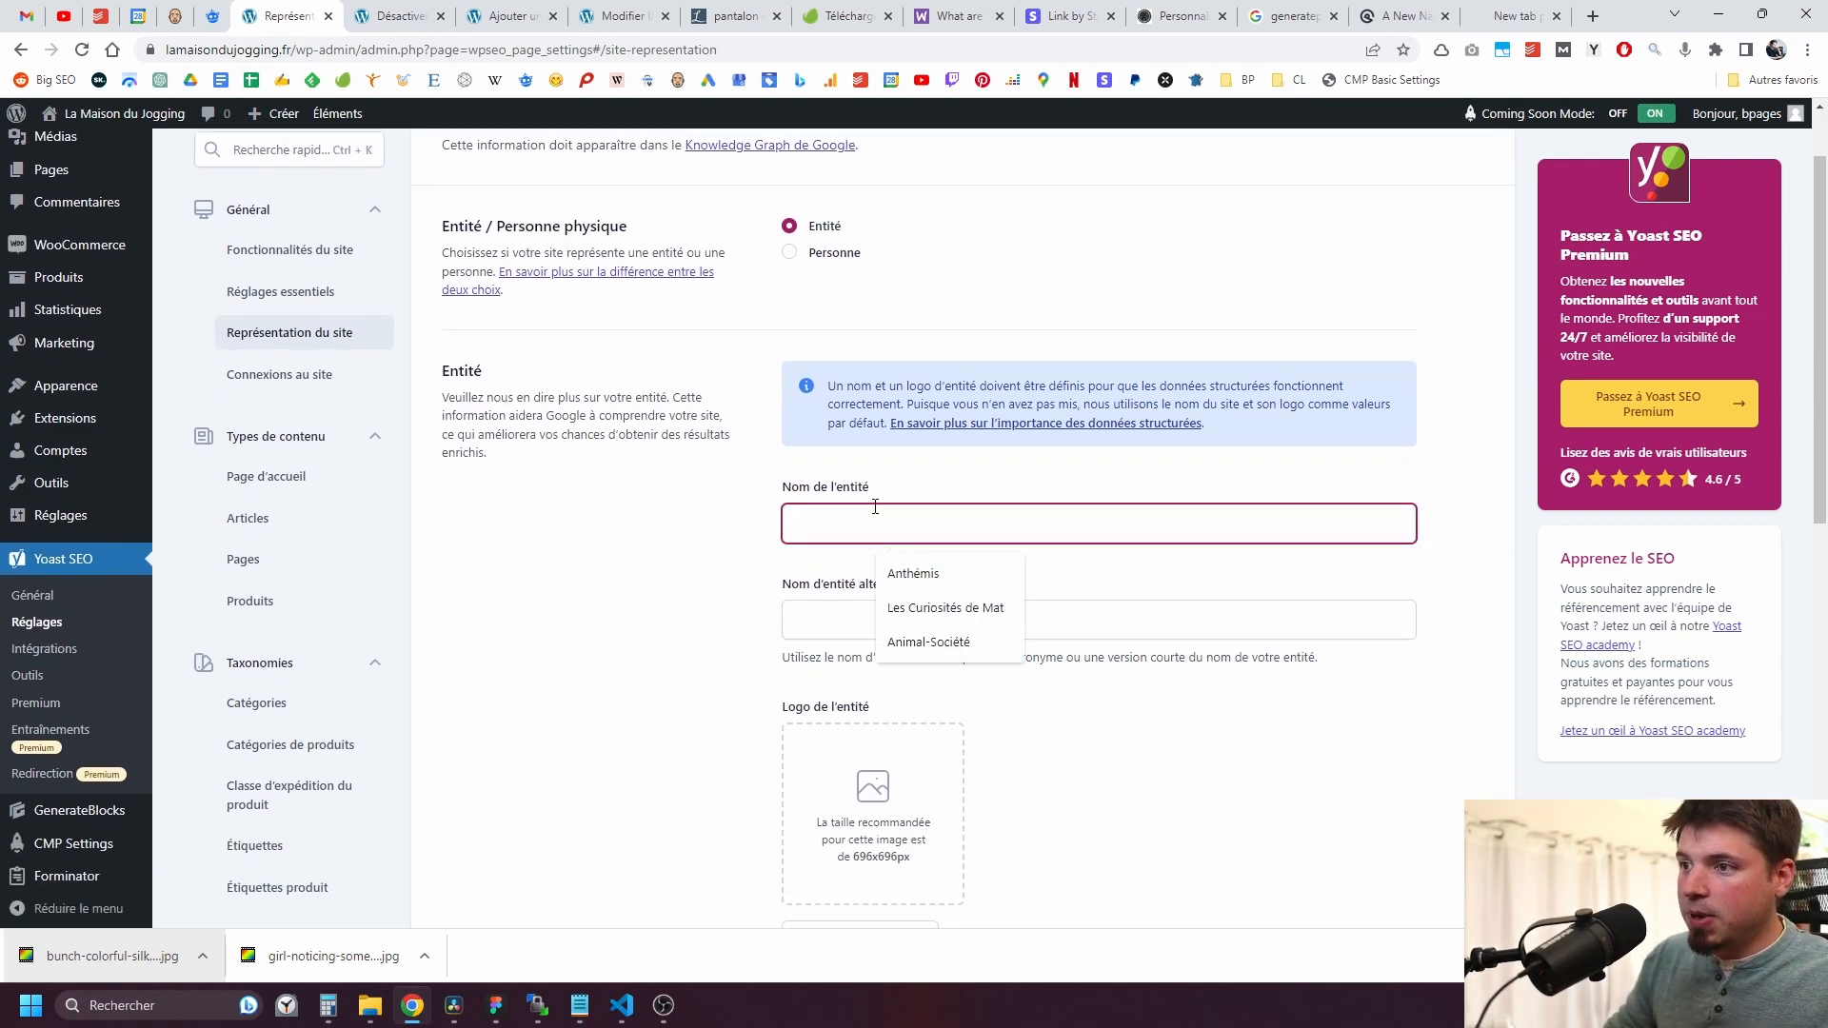
pyautogui.write('Les ')
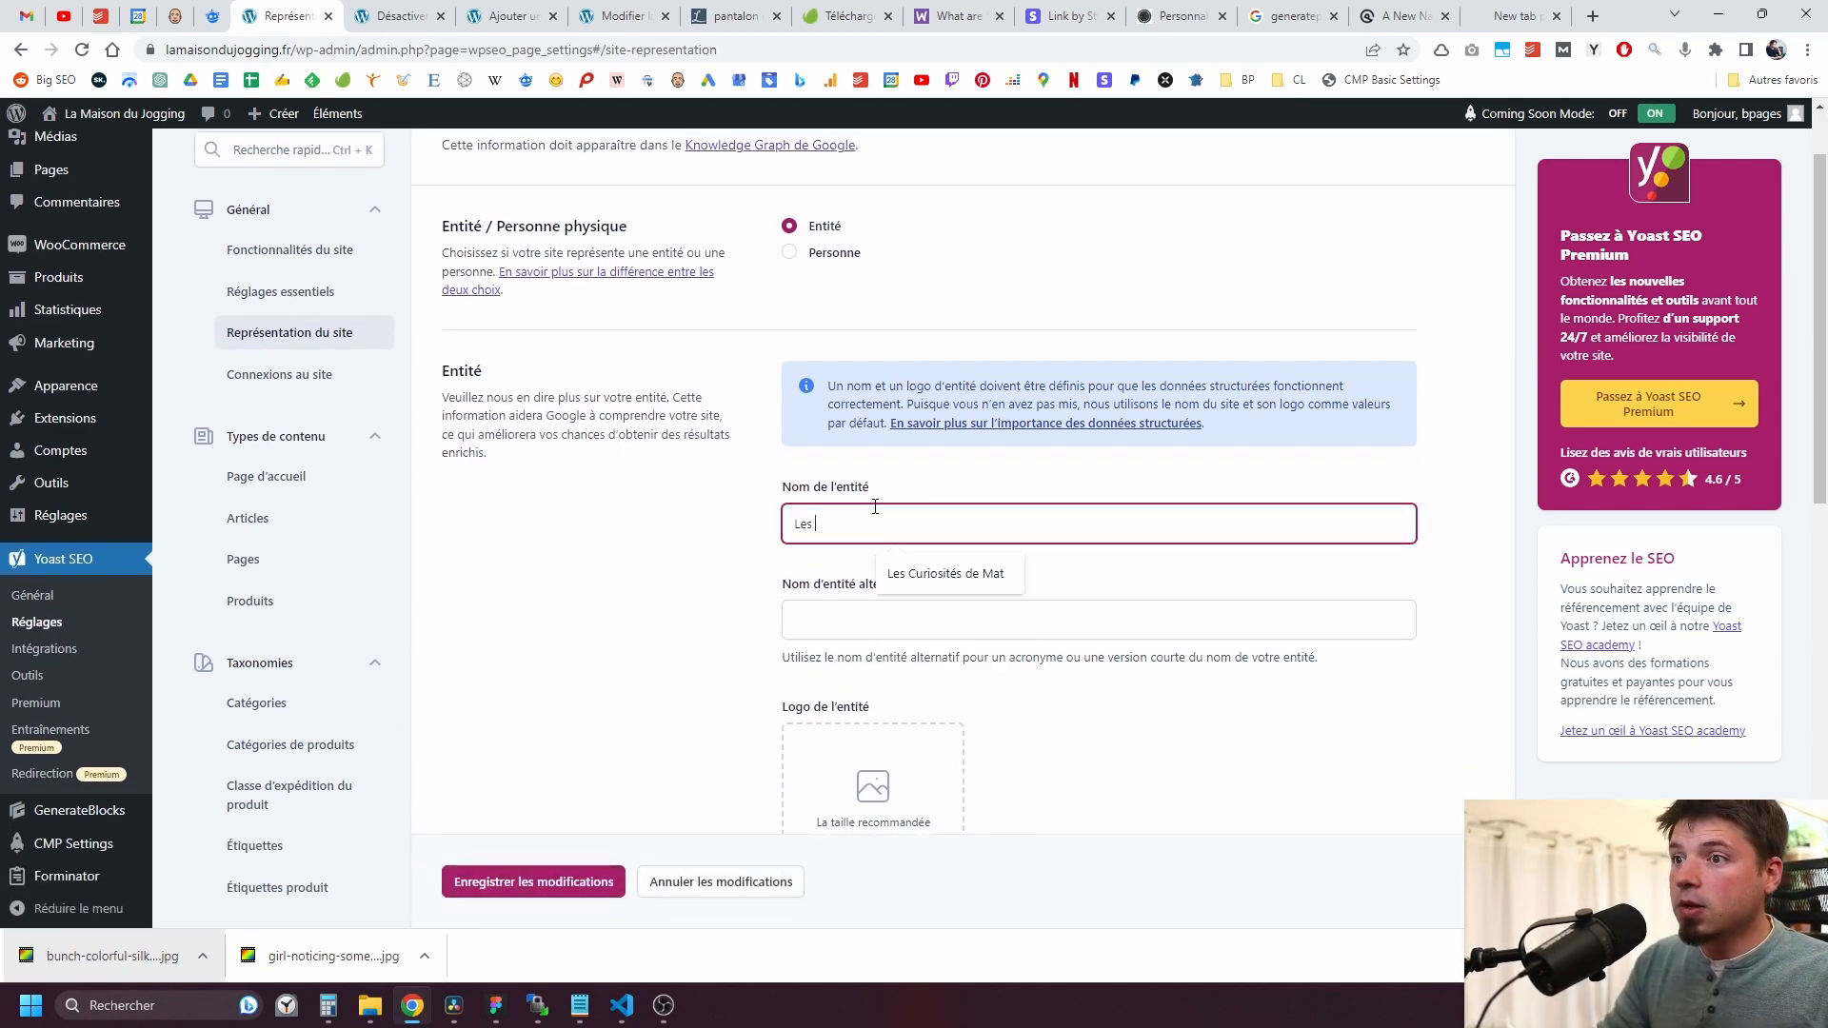
pyautogui.write('Ma')
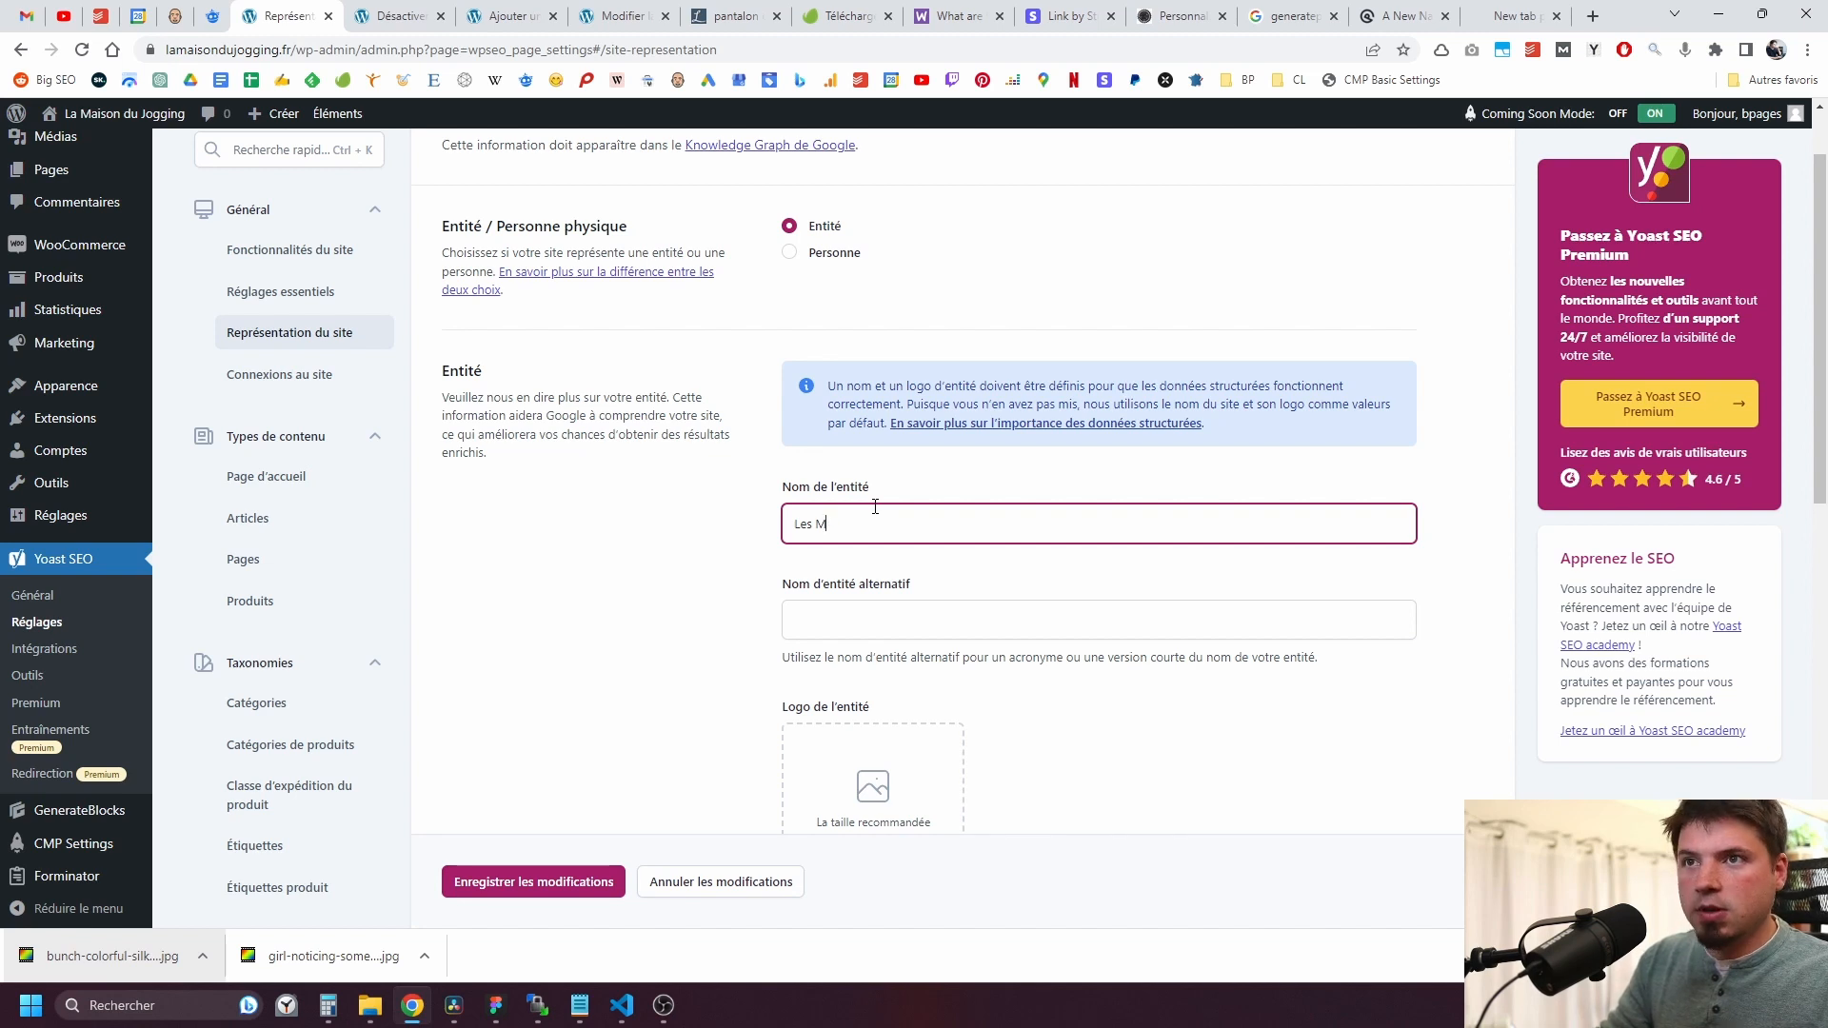
pyautogui.press('BackSpace')
pyautogui.press('BackSpace')
pyautogui.press('BackSpace')
pyautogui.press('BackSpace')
pyautogui.press('BackSpace')
pyautogui.write('La')
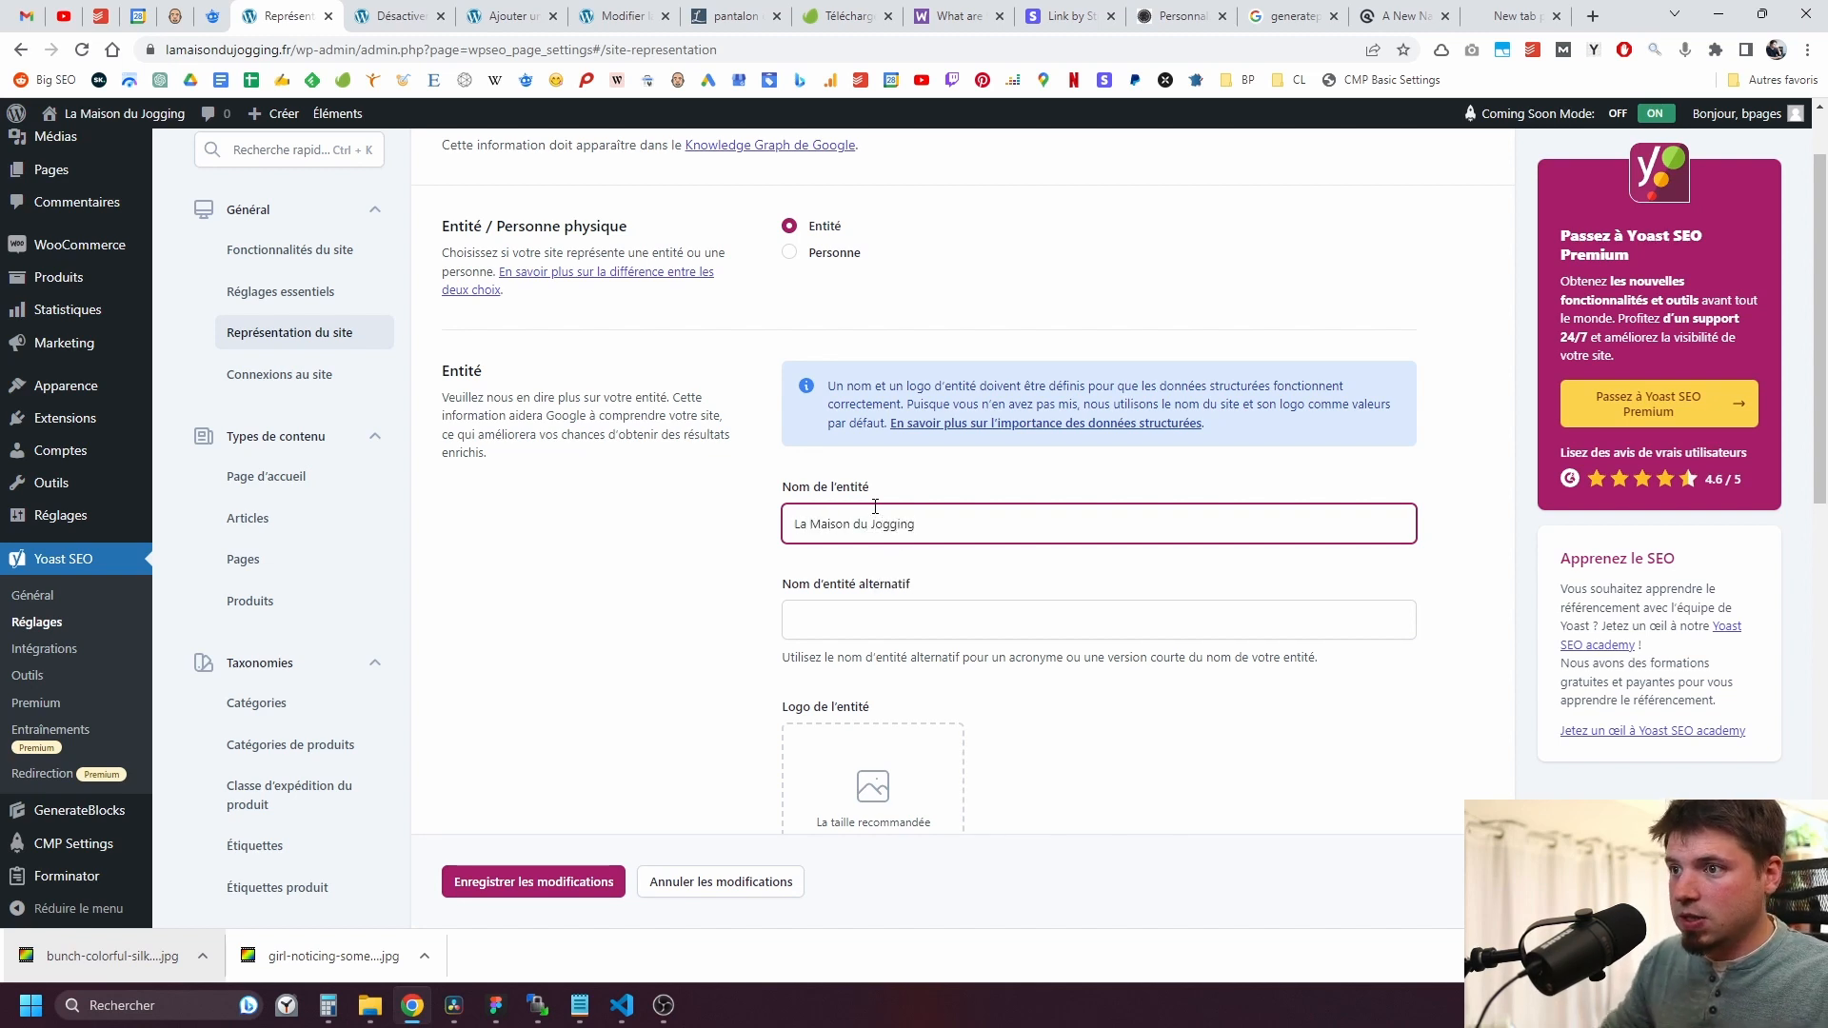
# Step: Set the alternative entity name to LMJ
pyautogui.scroll(-1, 875, 533)
pyautogui.click(876, 535)
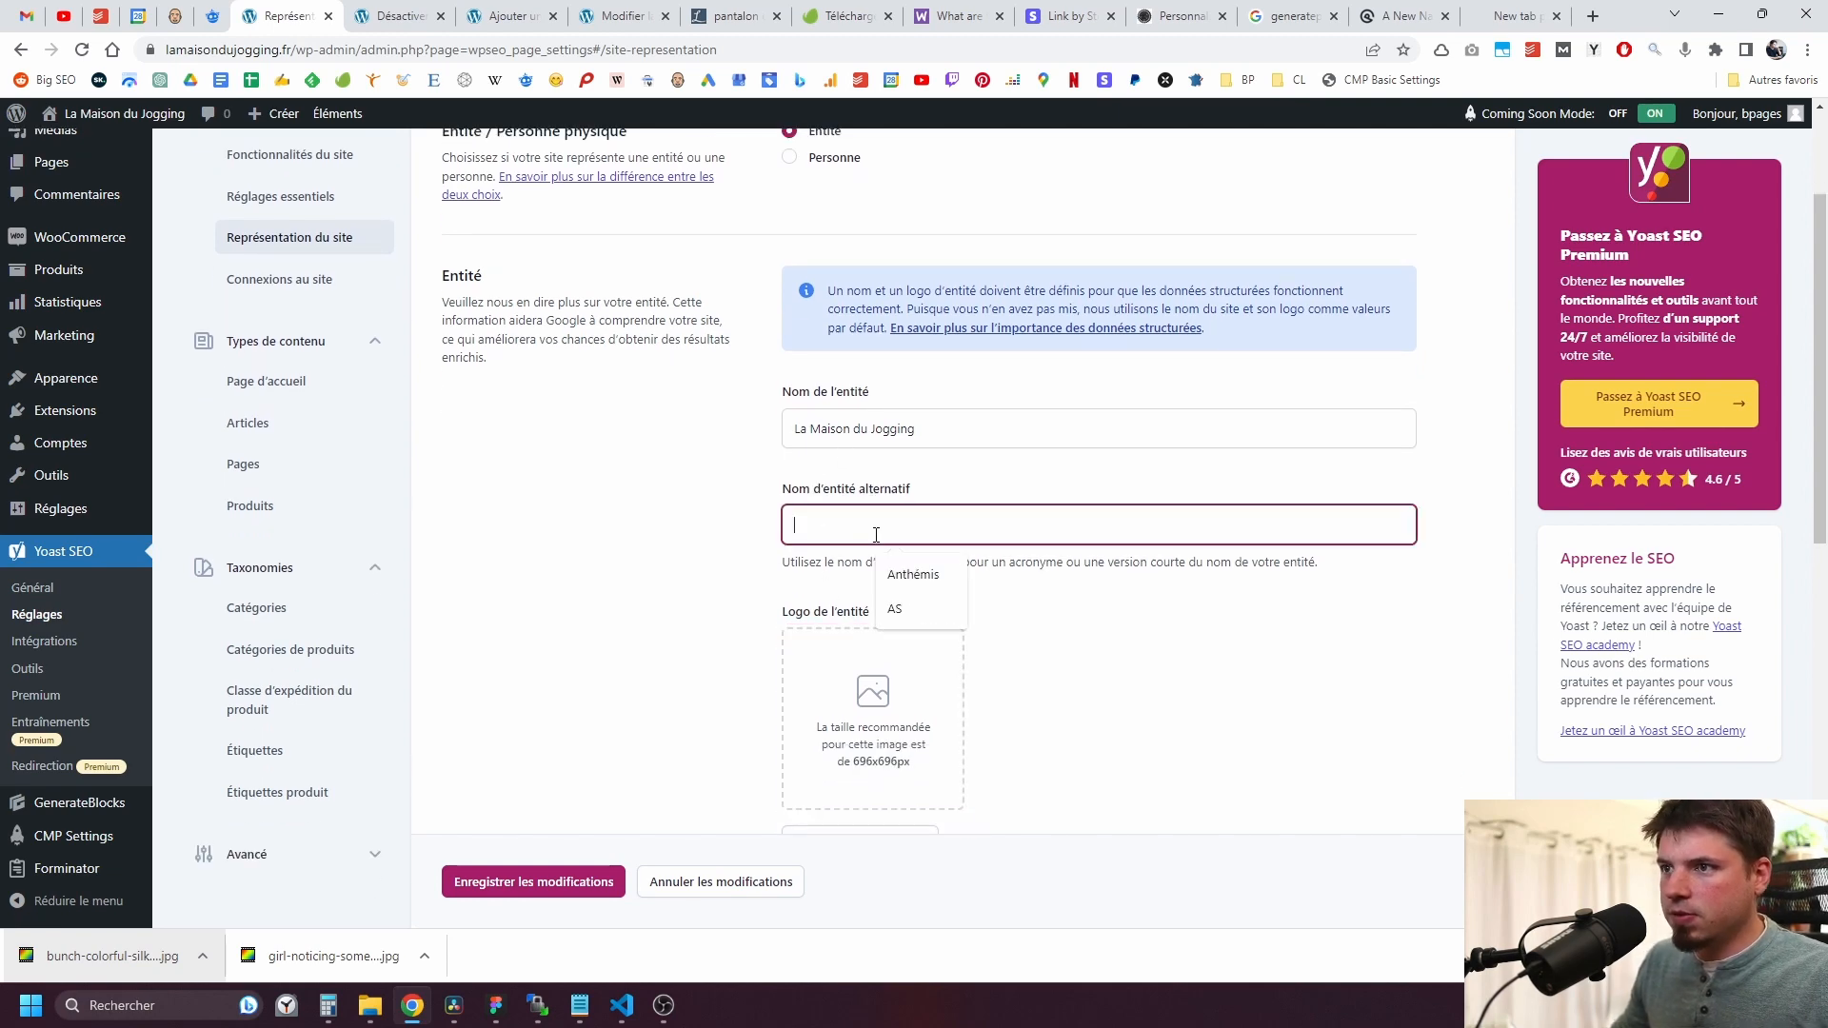
pyautogui.write('LMJ')
pyautogui.scroll(-1, 876, 535)
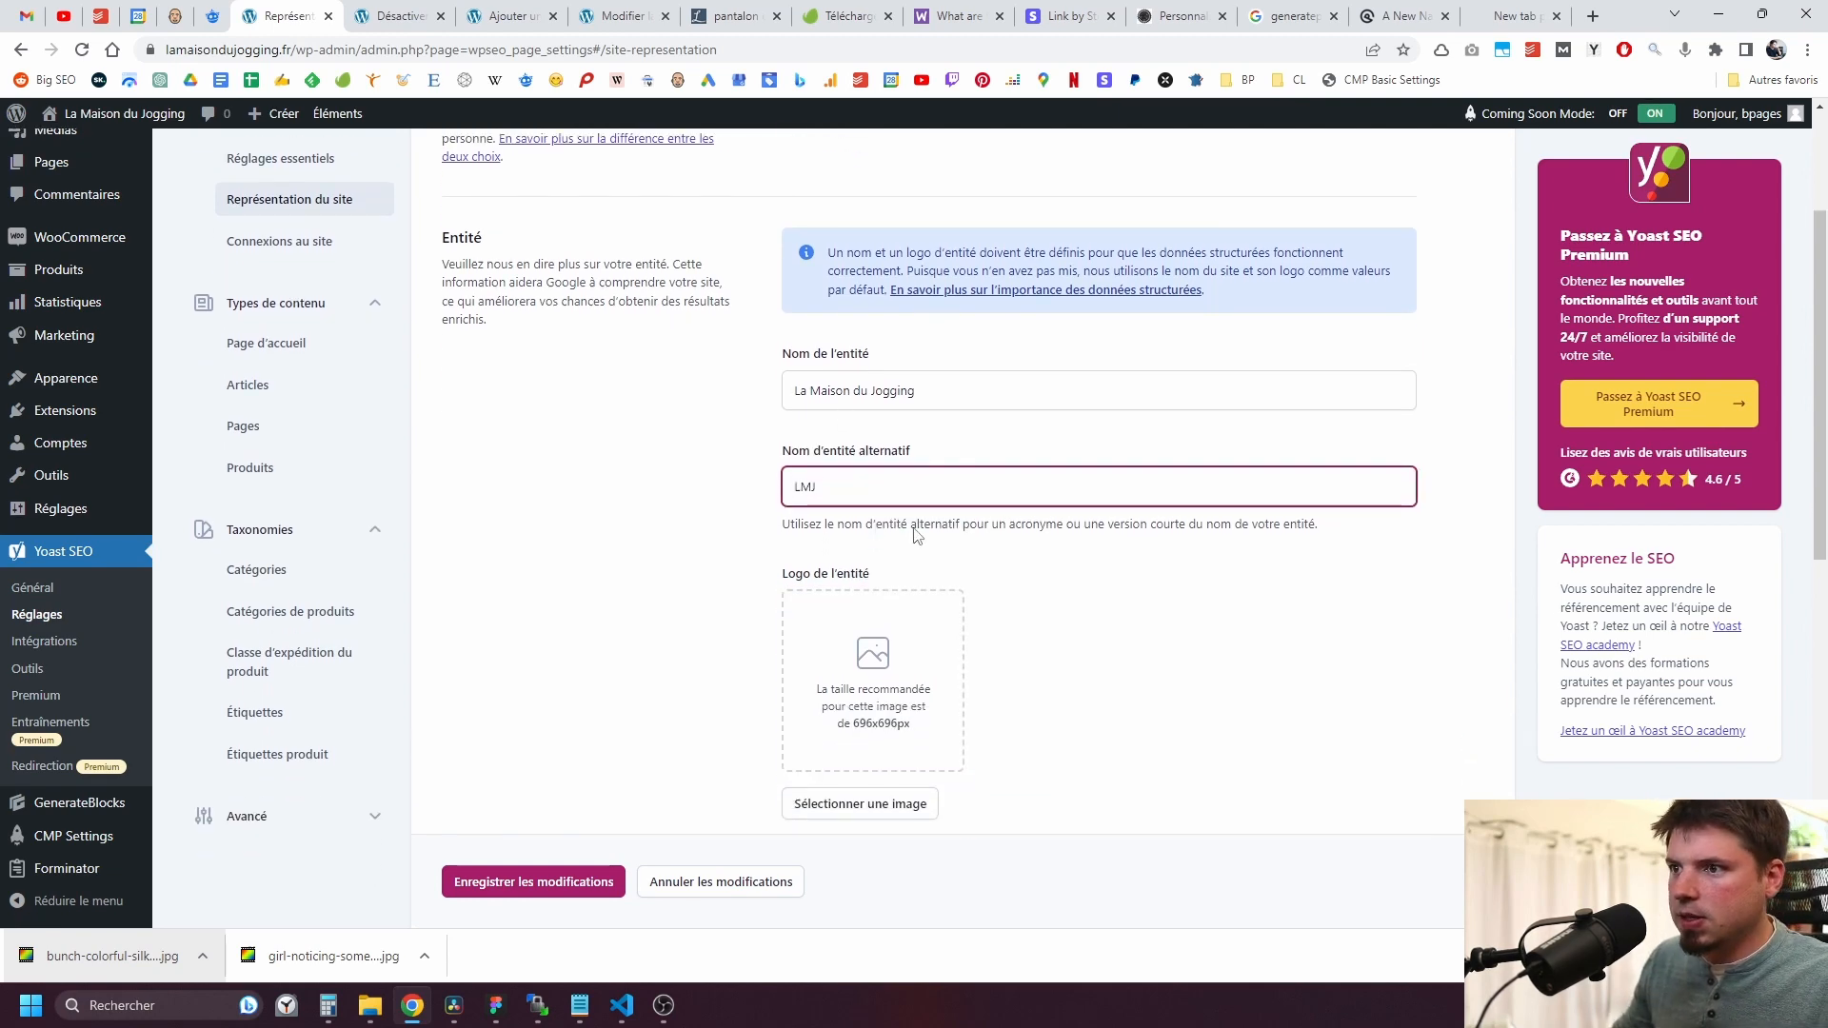
pyautogui.scroll(-5, 816, 568)
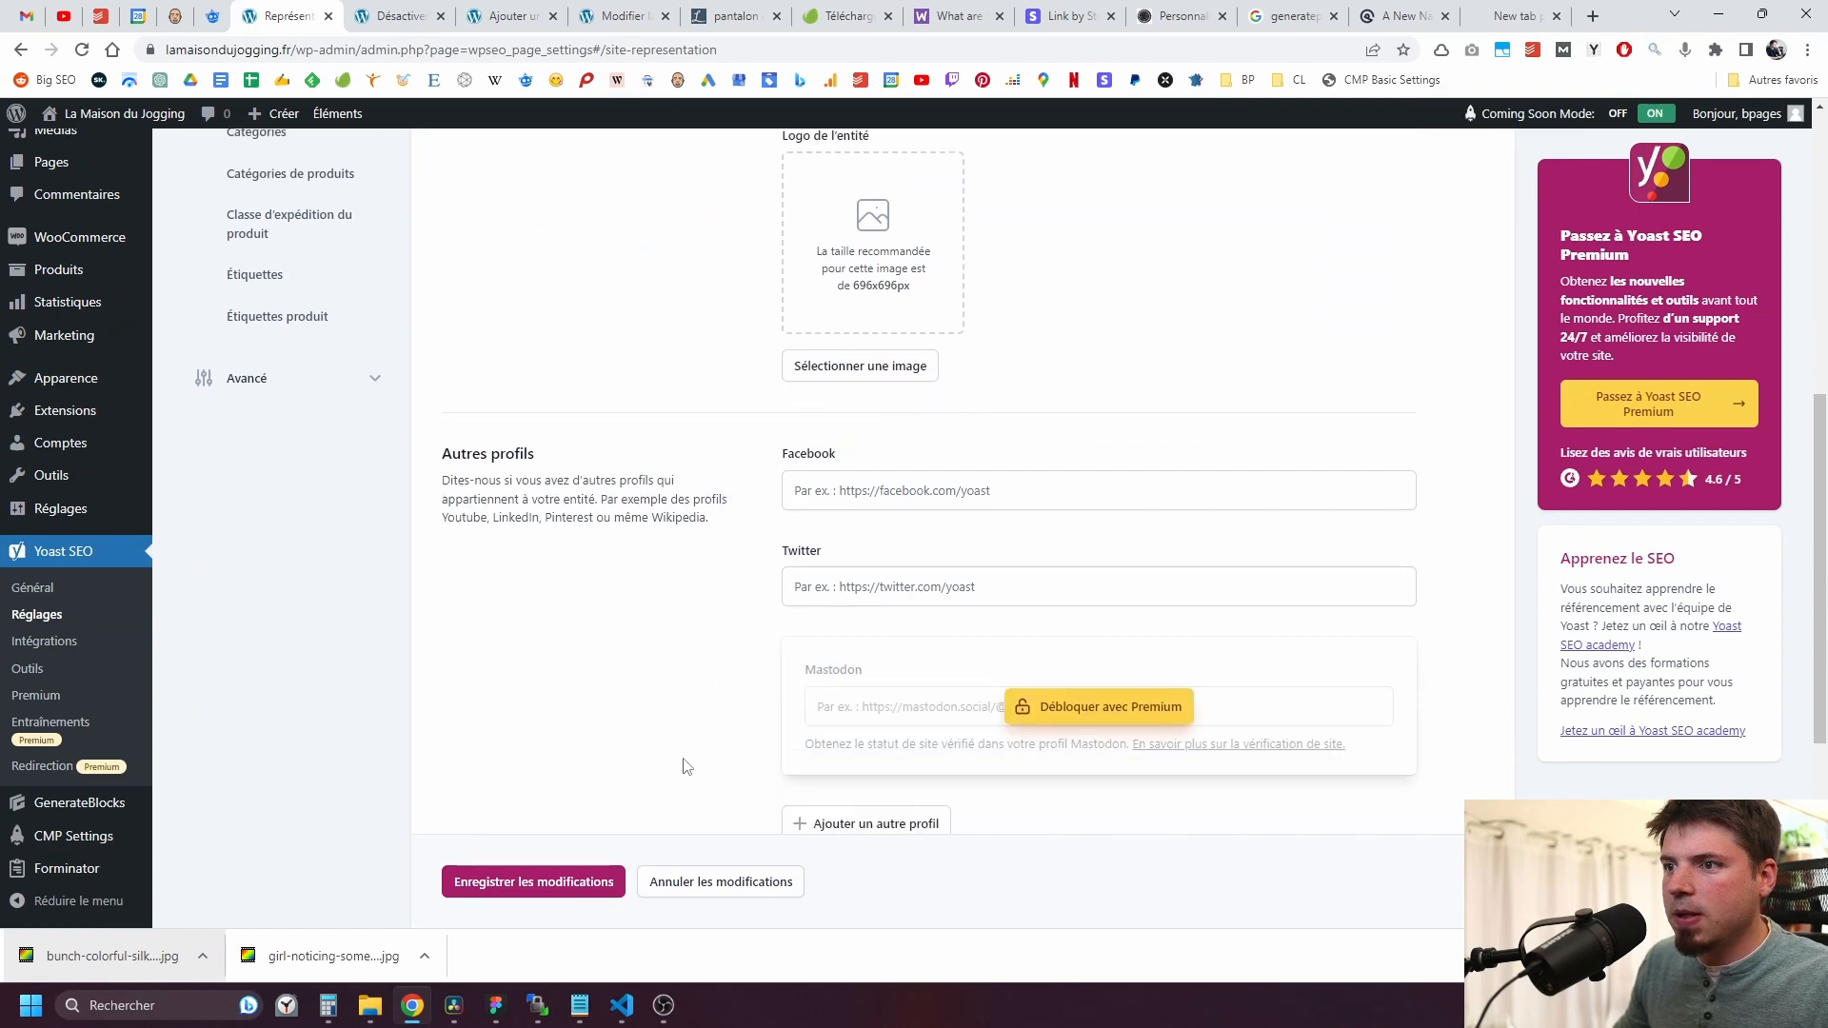
# Step: Save the changes to the site representation settings
pyautogui.scroll(-1, 803, 674)
pyautogui.click(576, 731)
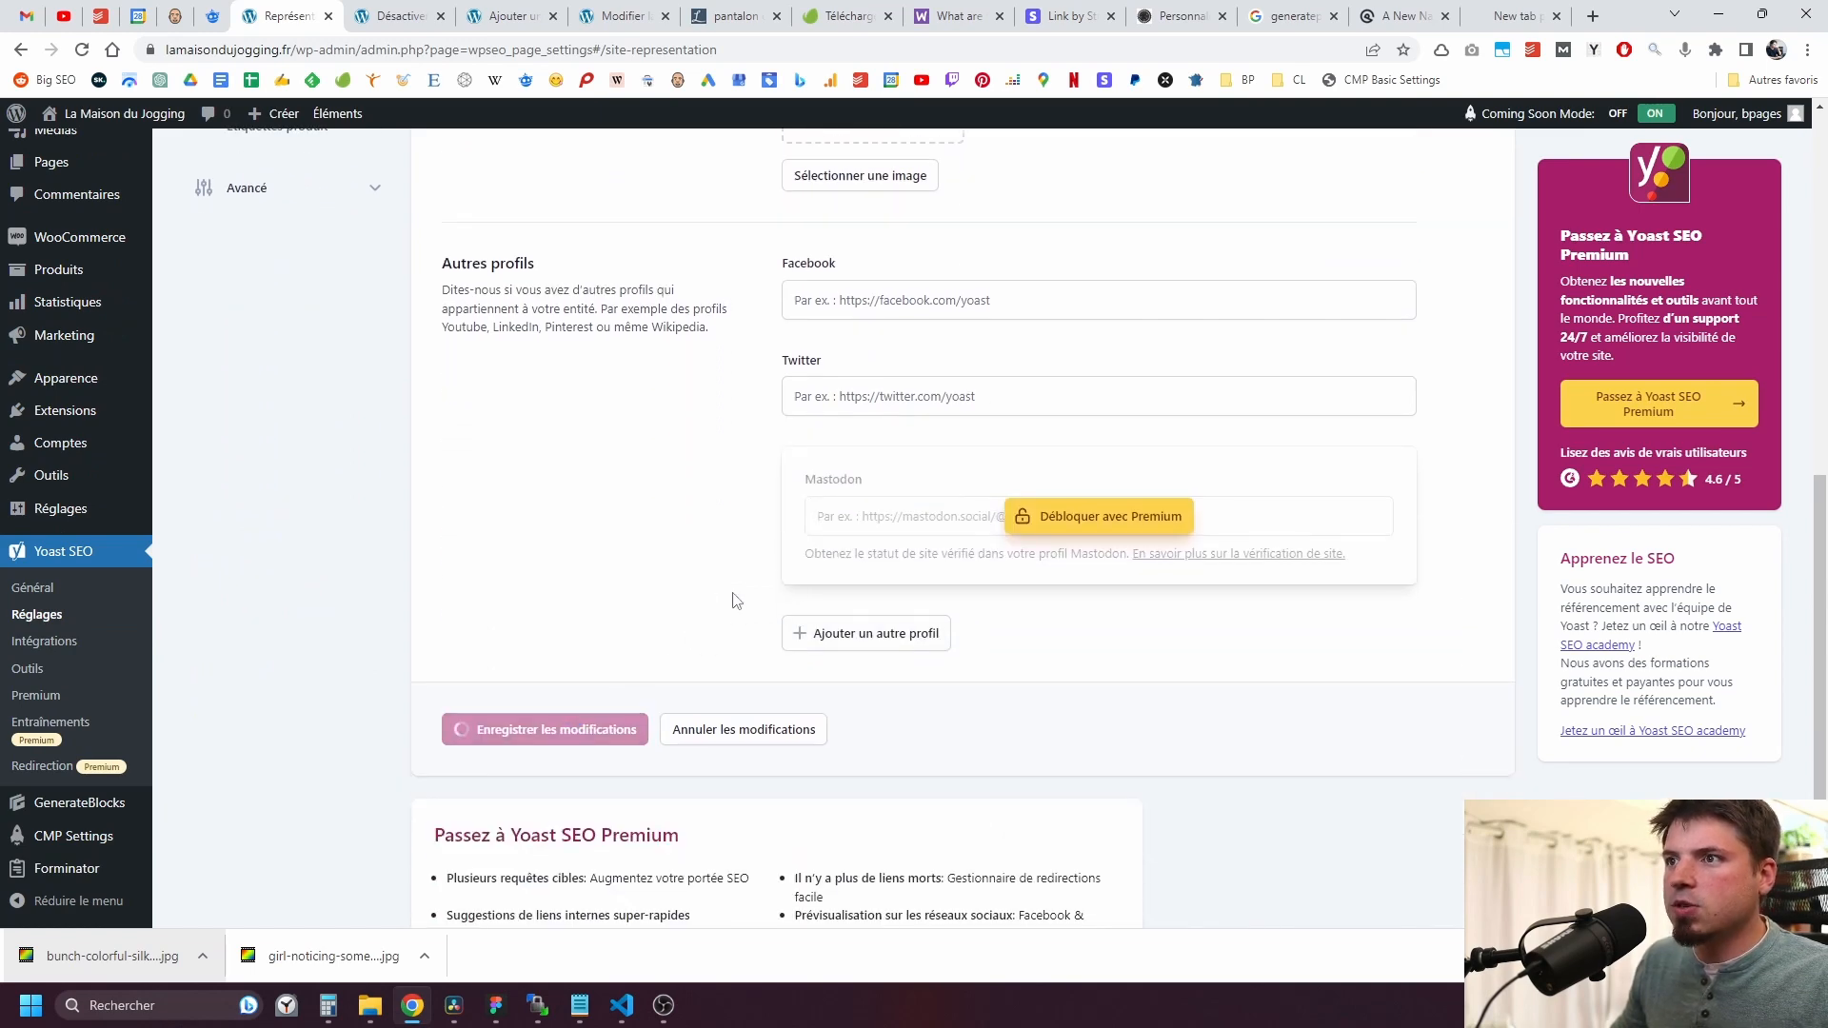
pyautogui.scroll(10, 694, 534)
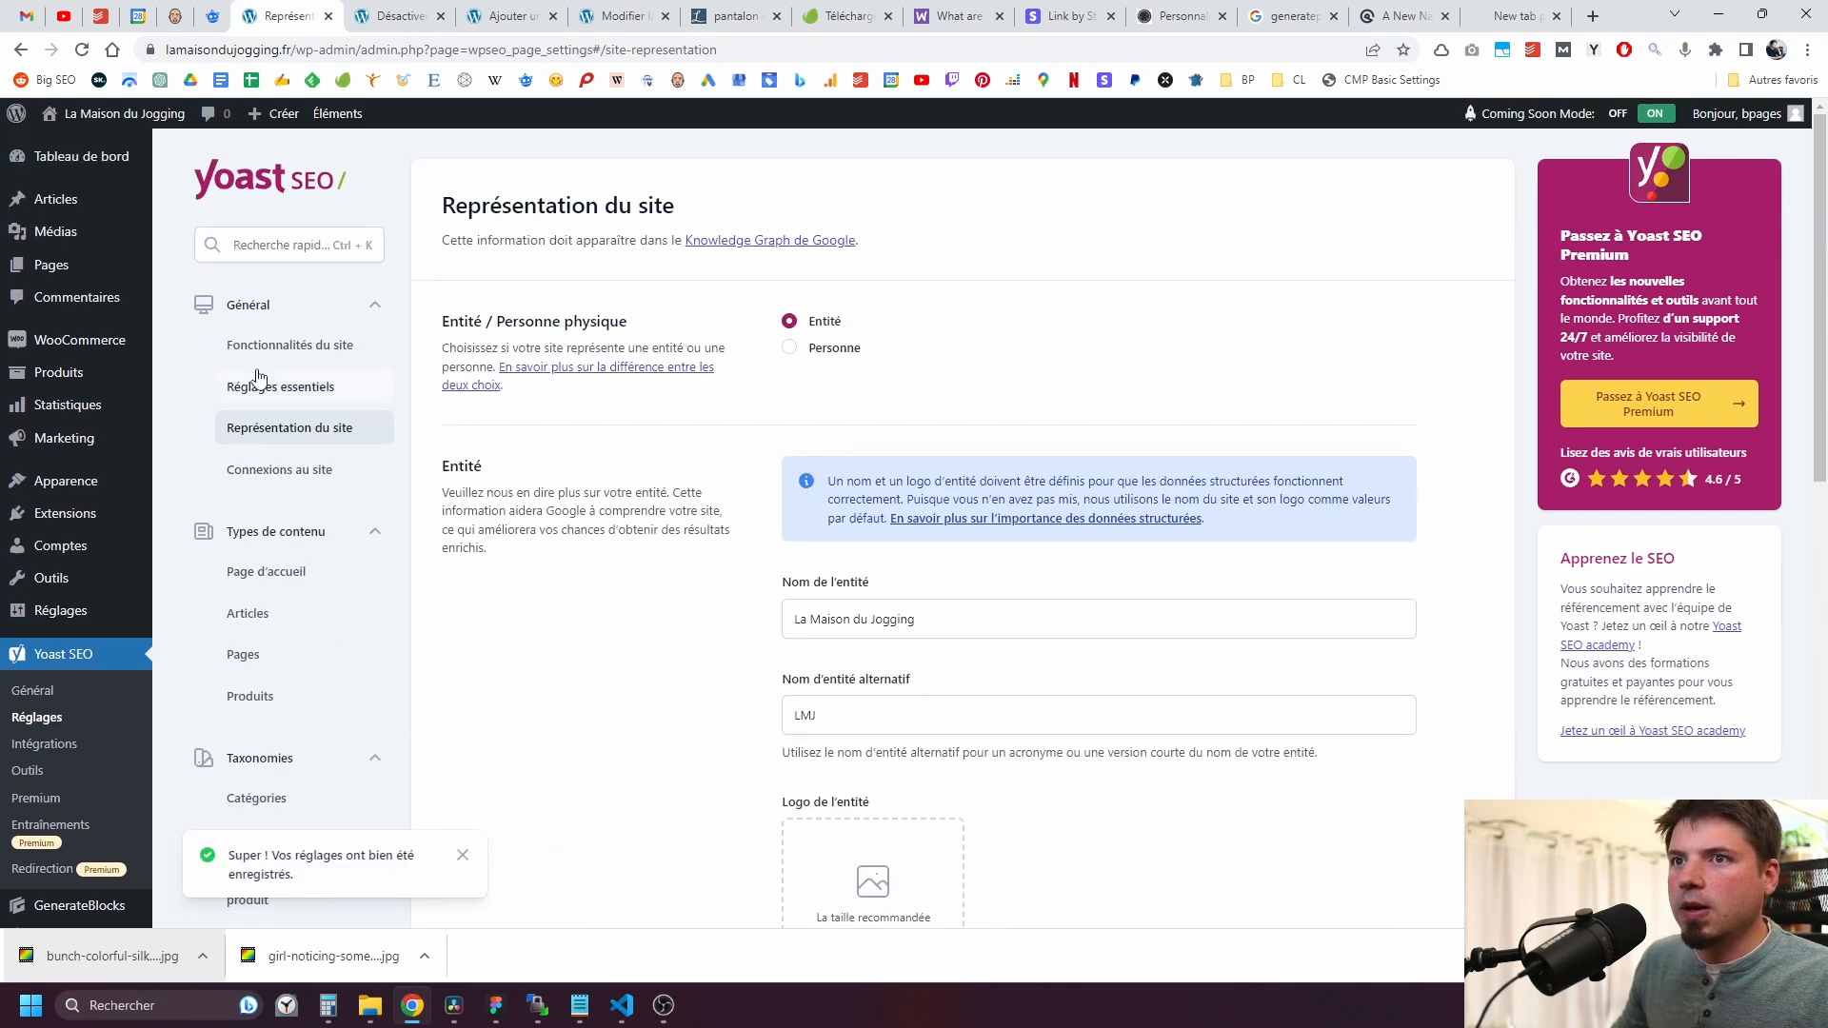
# Step: Open the Connexions au site page and look over the webmaster verification fields
pyautogui.click(264, 467)
pyautogui.click(238, 428)
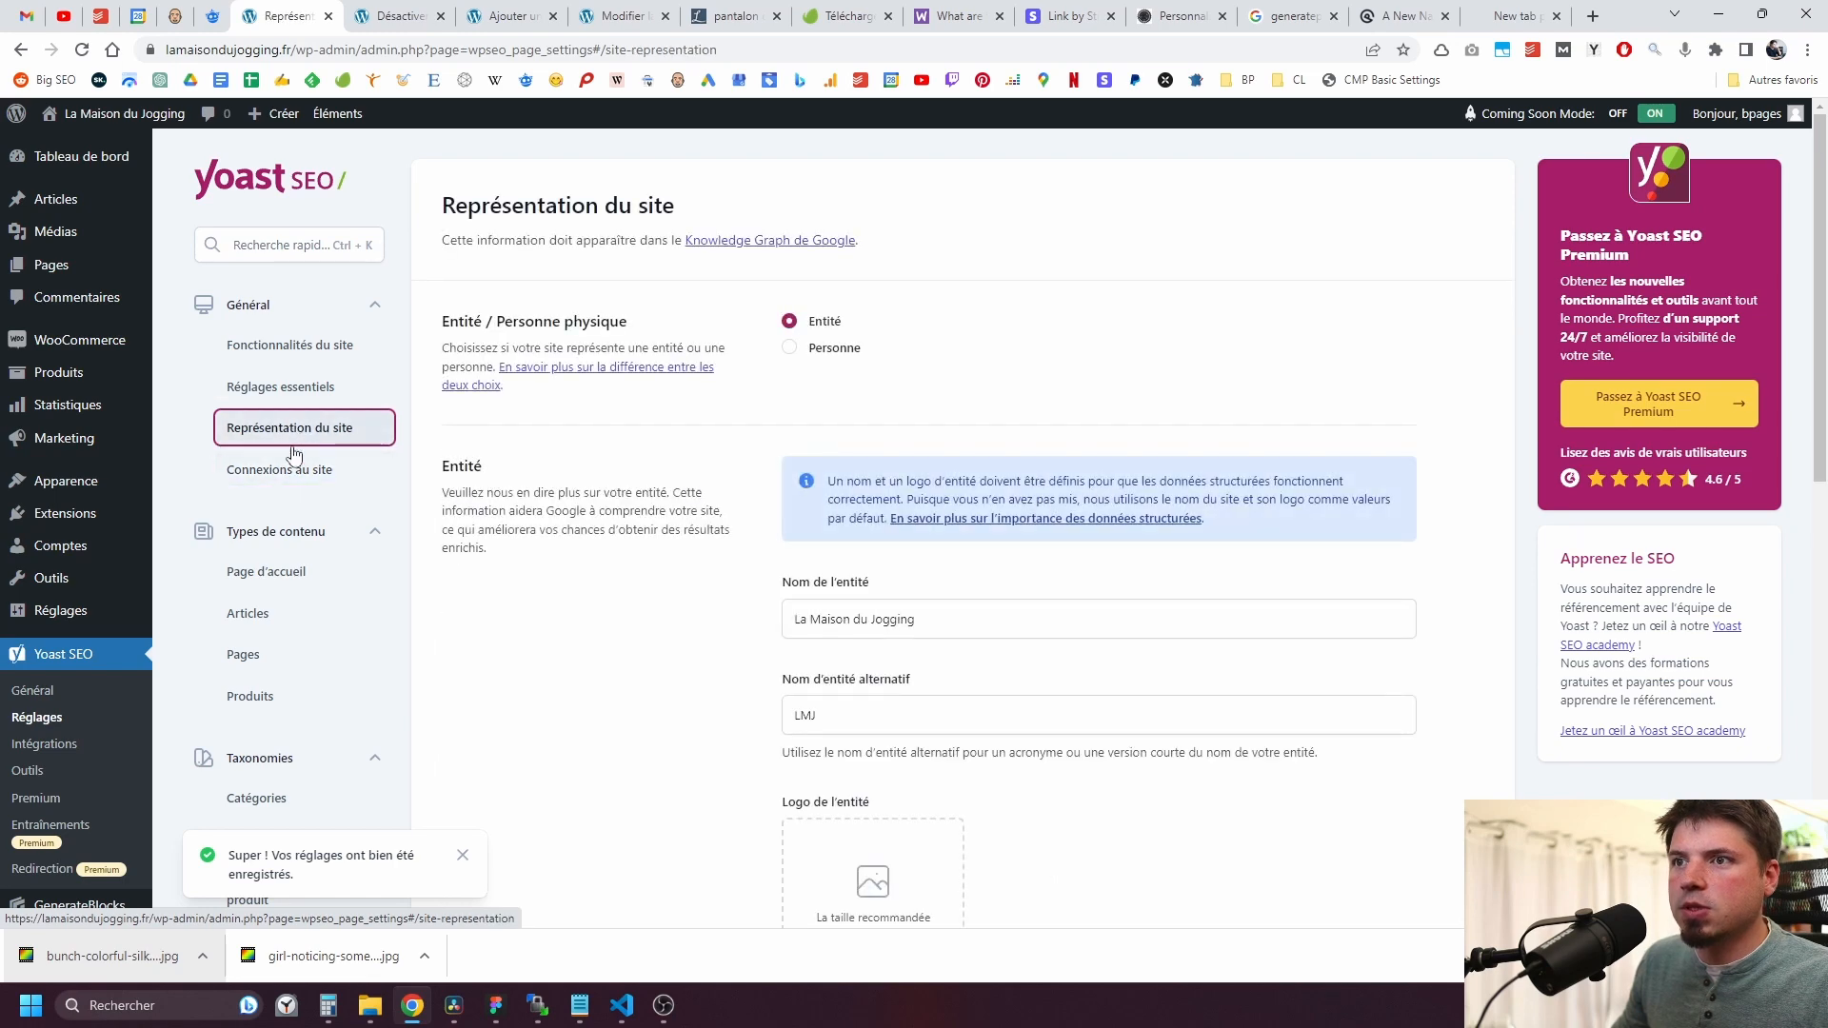
pyautogui.click(292, 479)
pyautogui.scroll(-3, 418, 395)
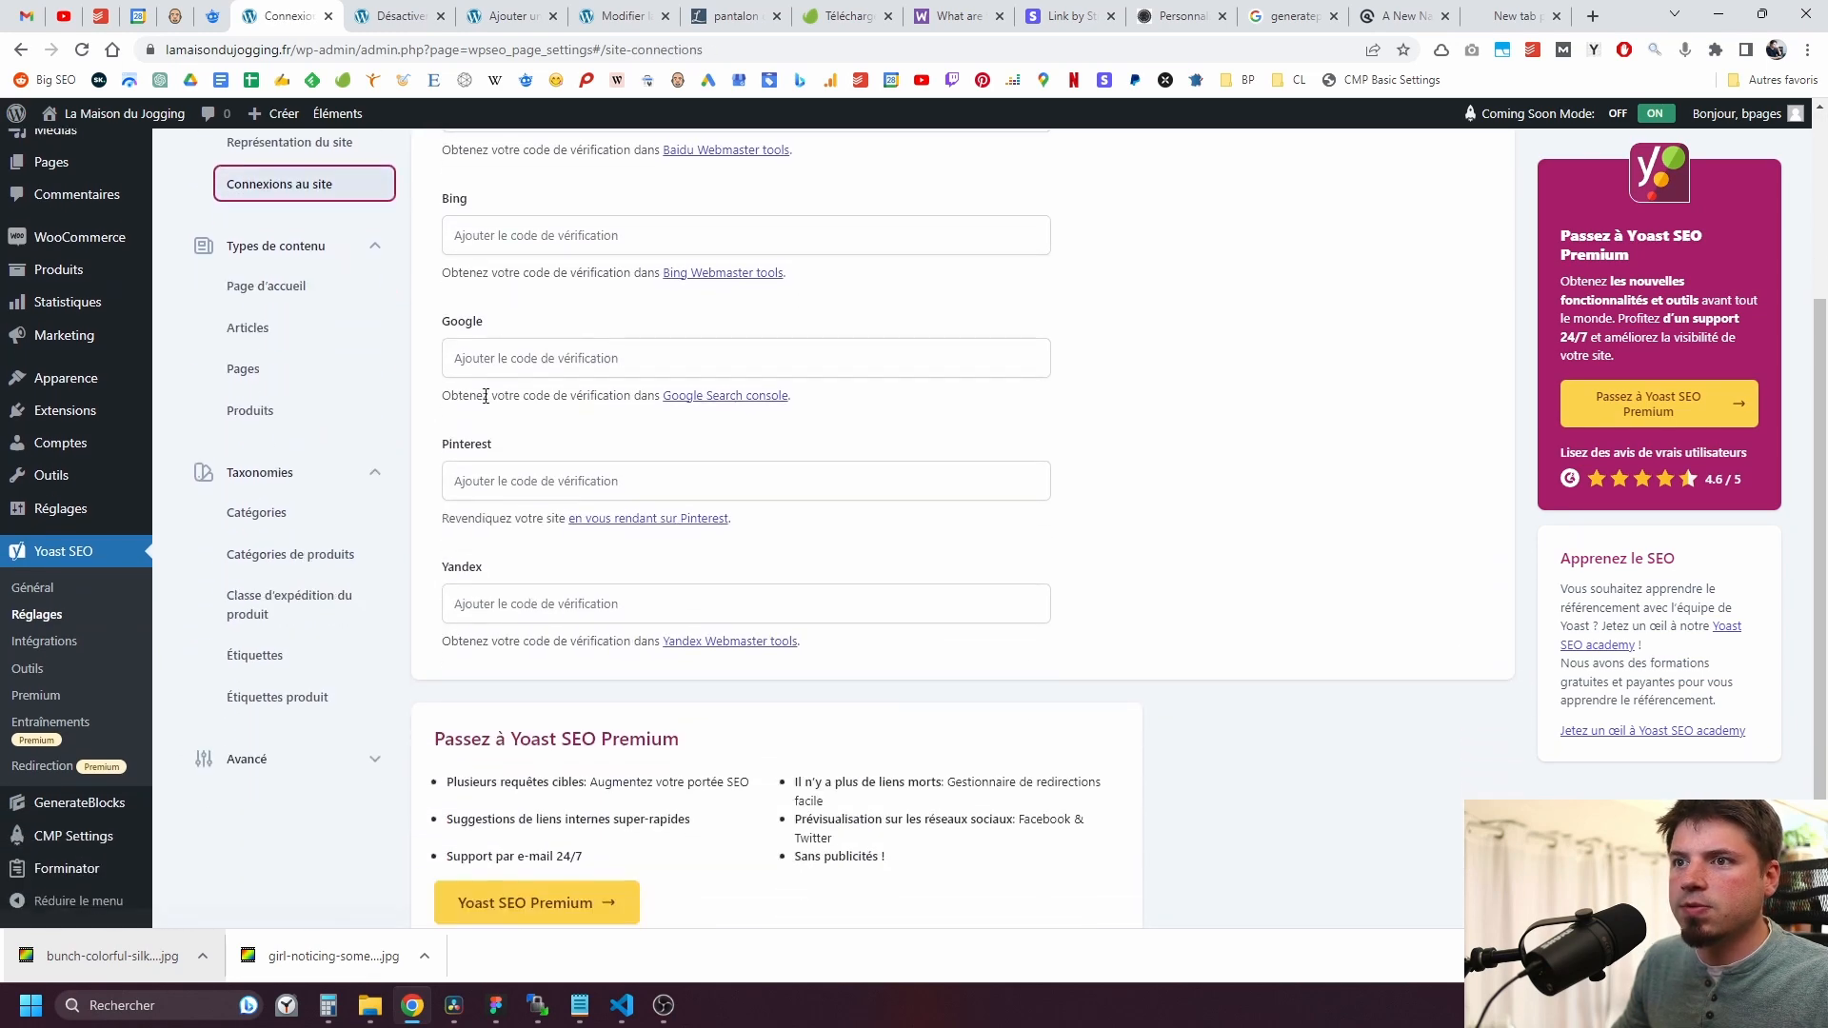
pyautogui.scroll(4, 457, 447)
pyautogui.scroll(-1, 476, 519)
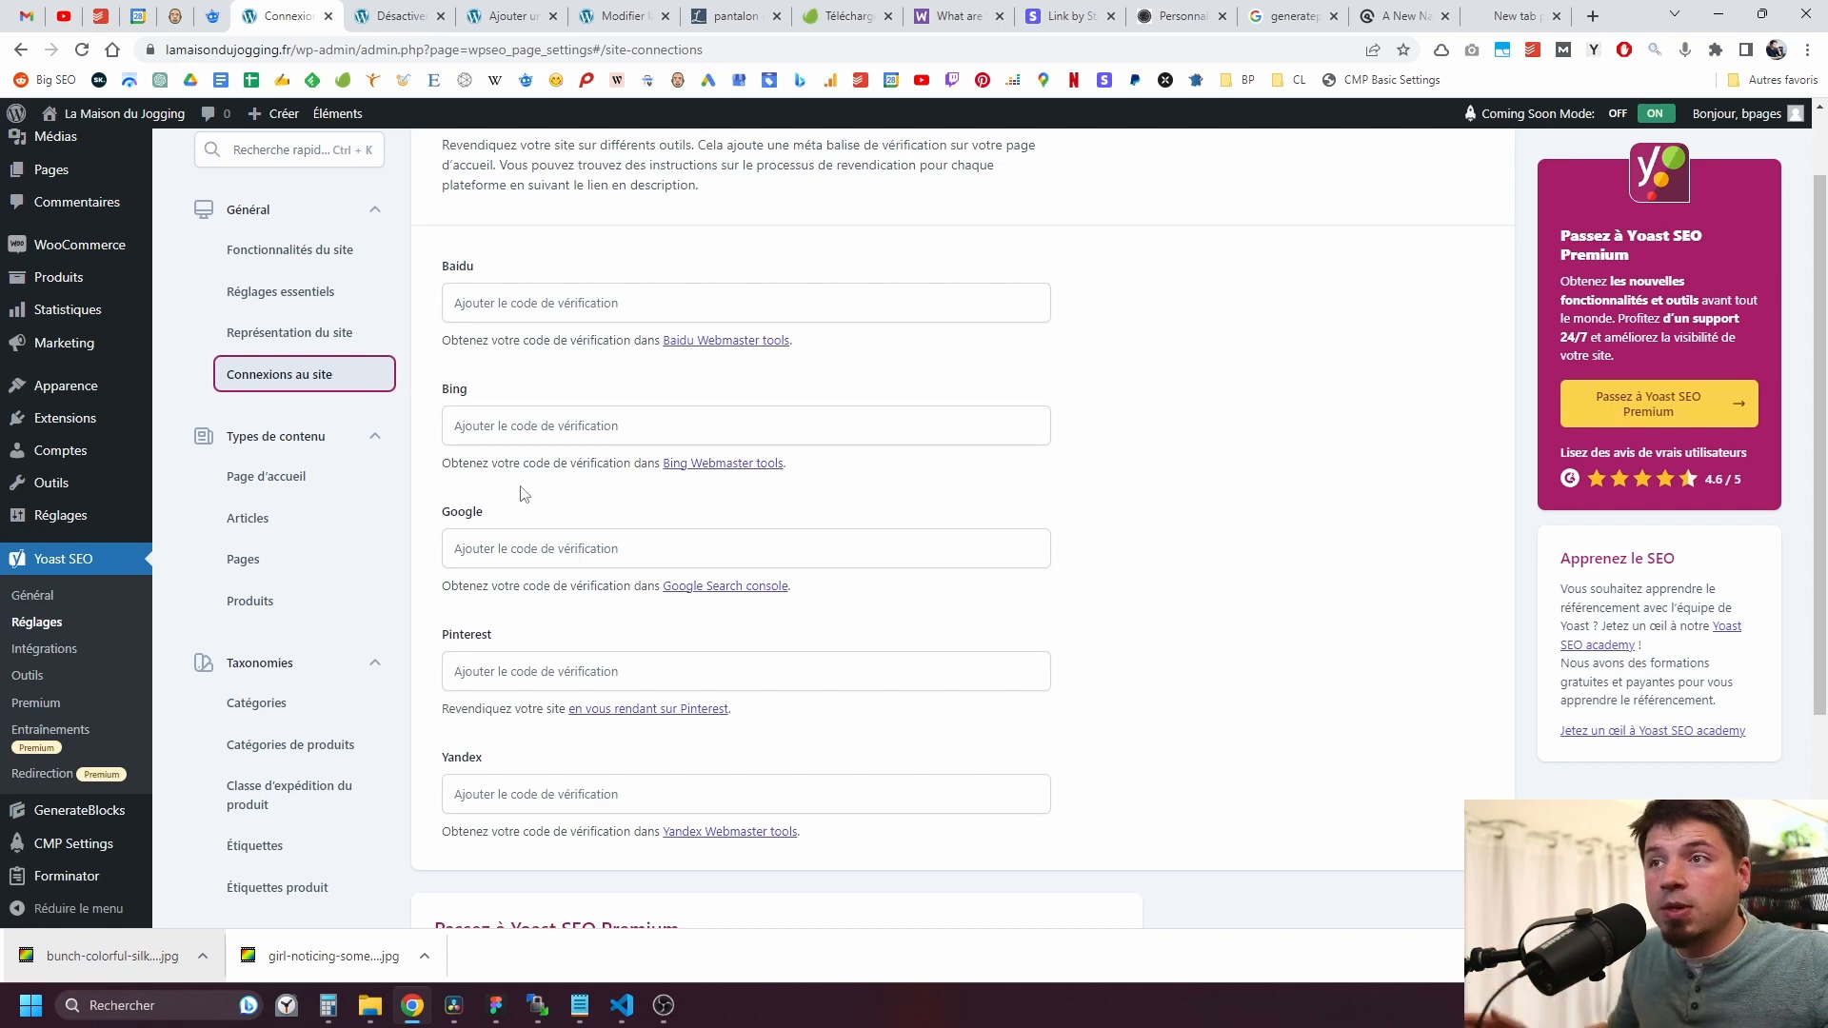
# Step: Switch to Google Search Console and start adding a new property of the URL prefix type
pyautogui.click(390, 15)
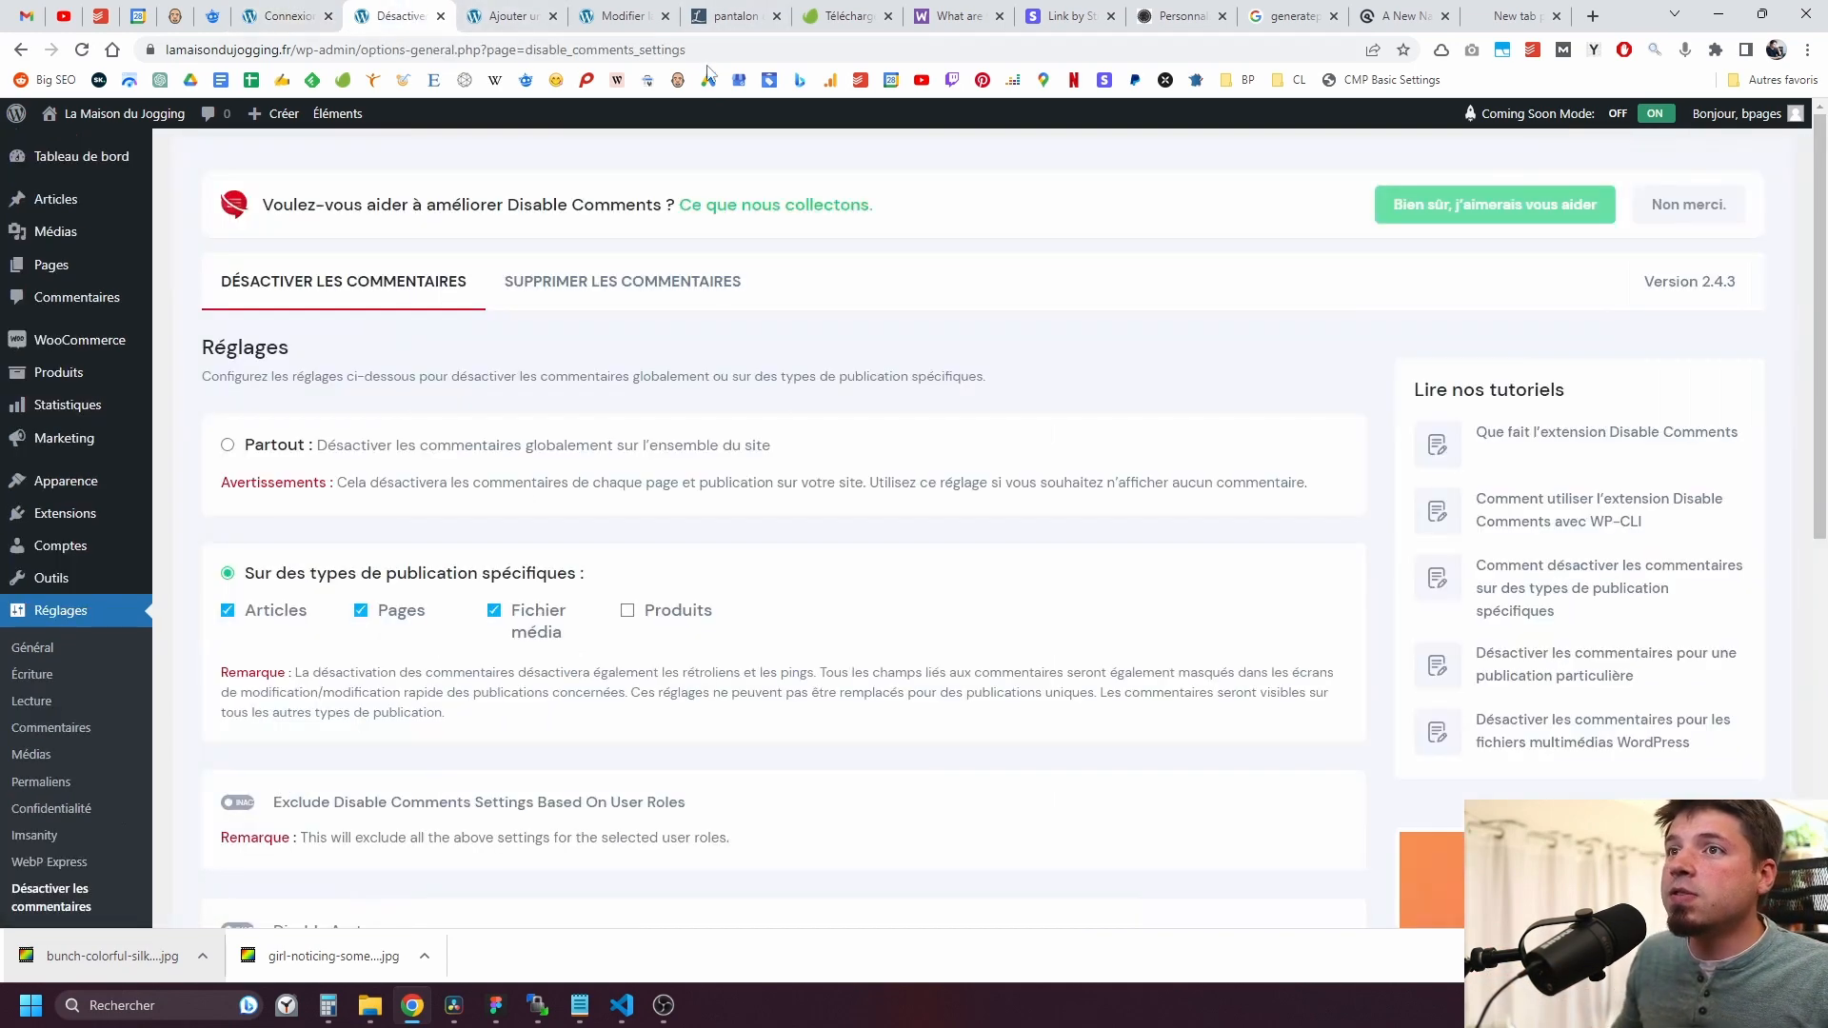
pyautogui.click(648, 79)
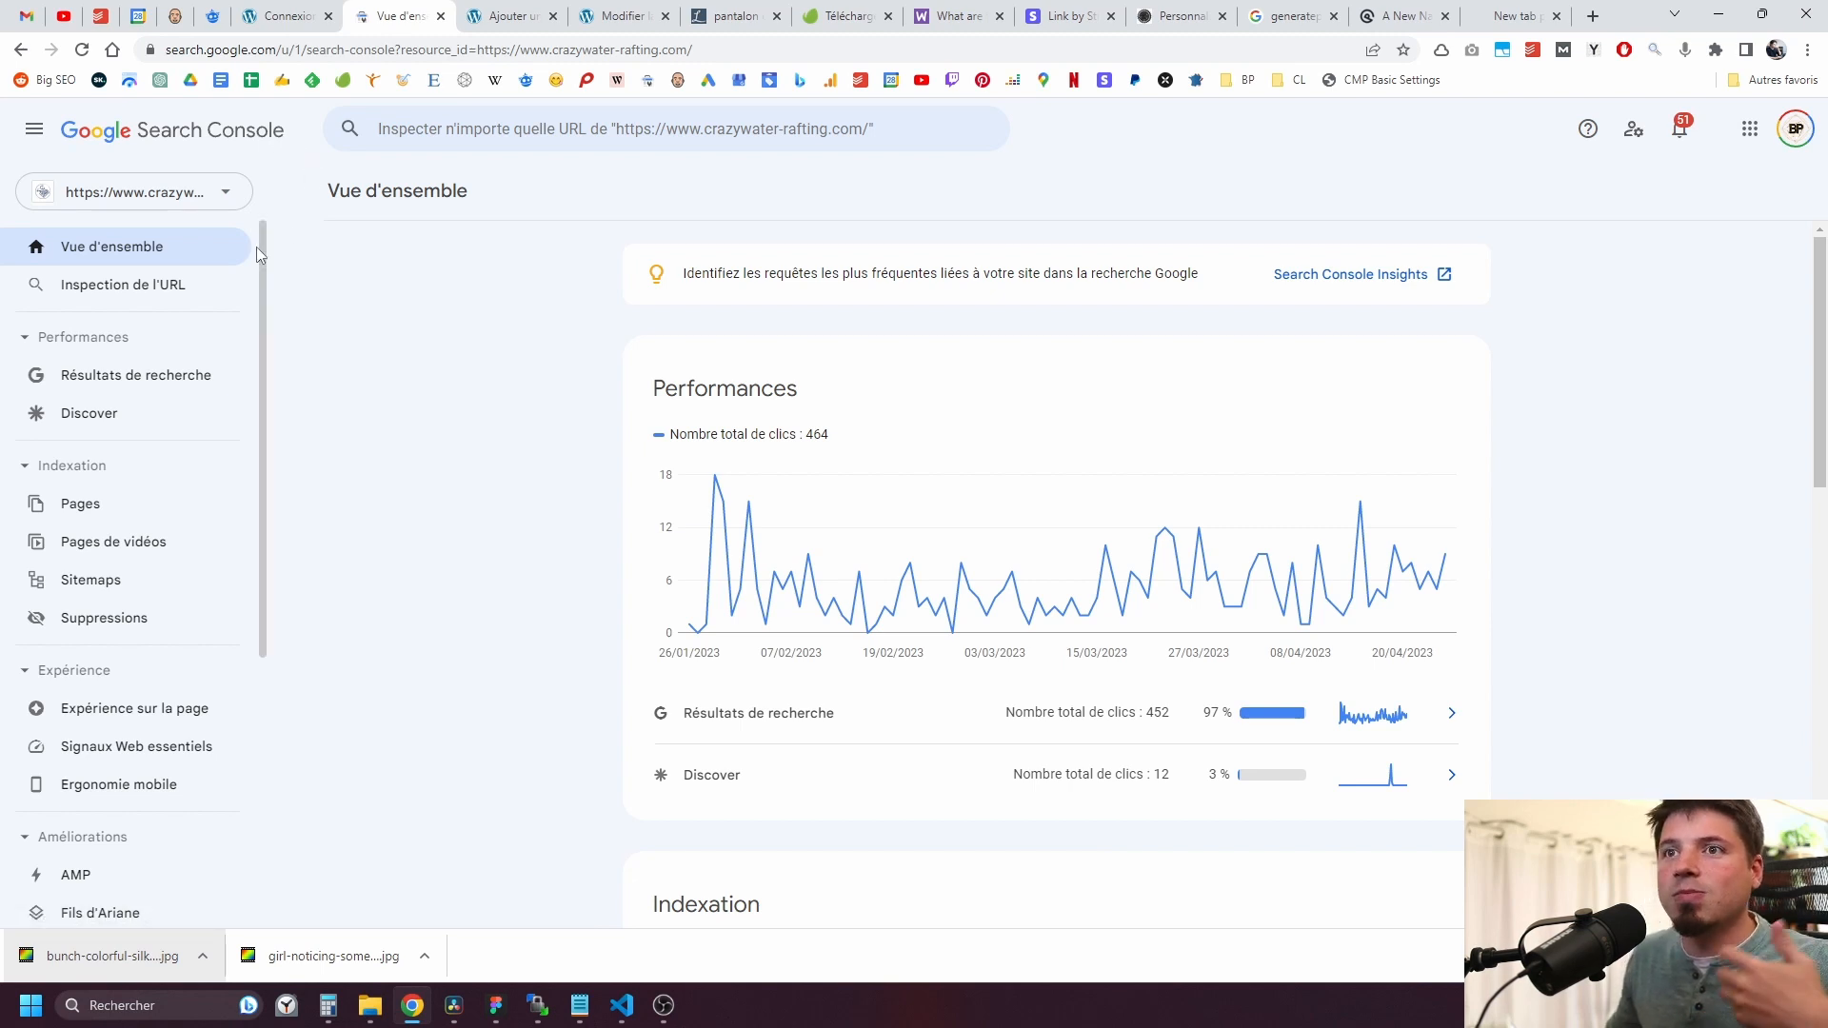
pyautogui.click(227, 193)
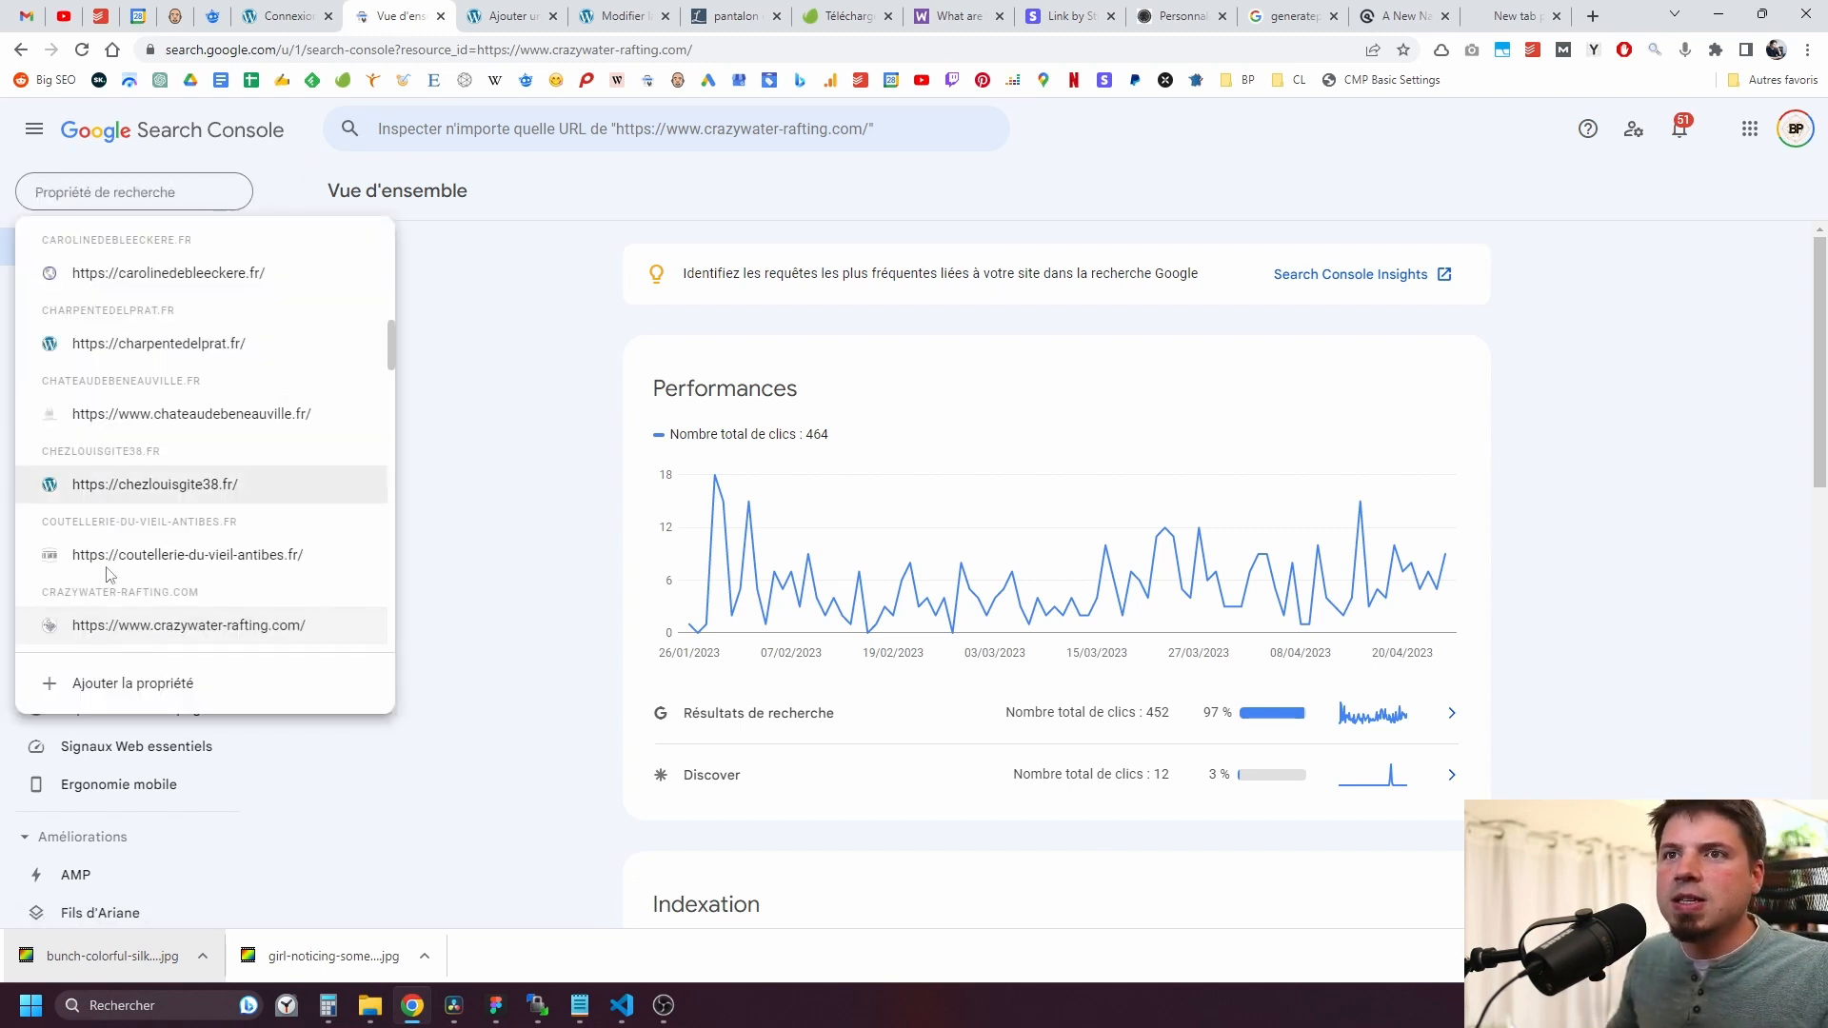
pyautogui.click(134, 684)
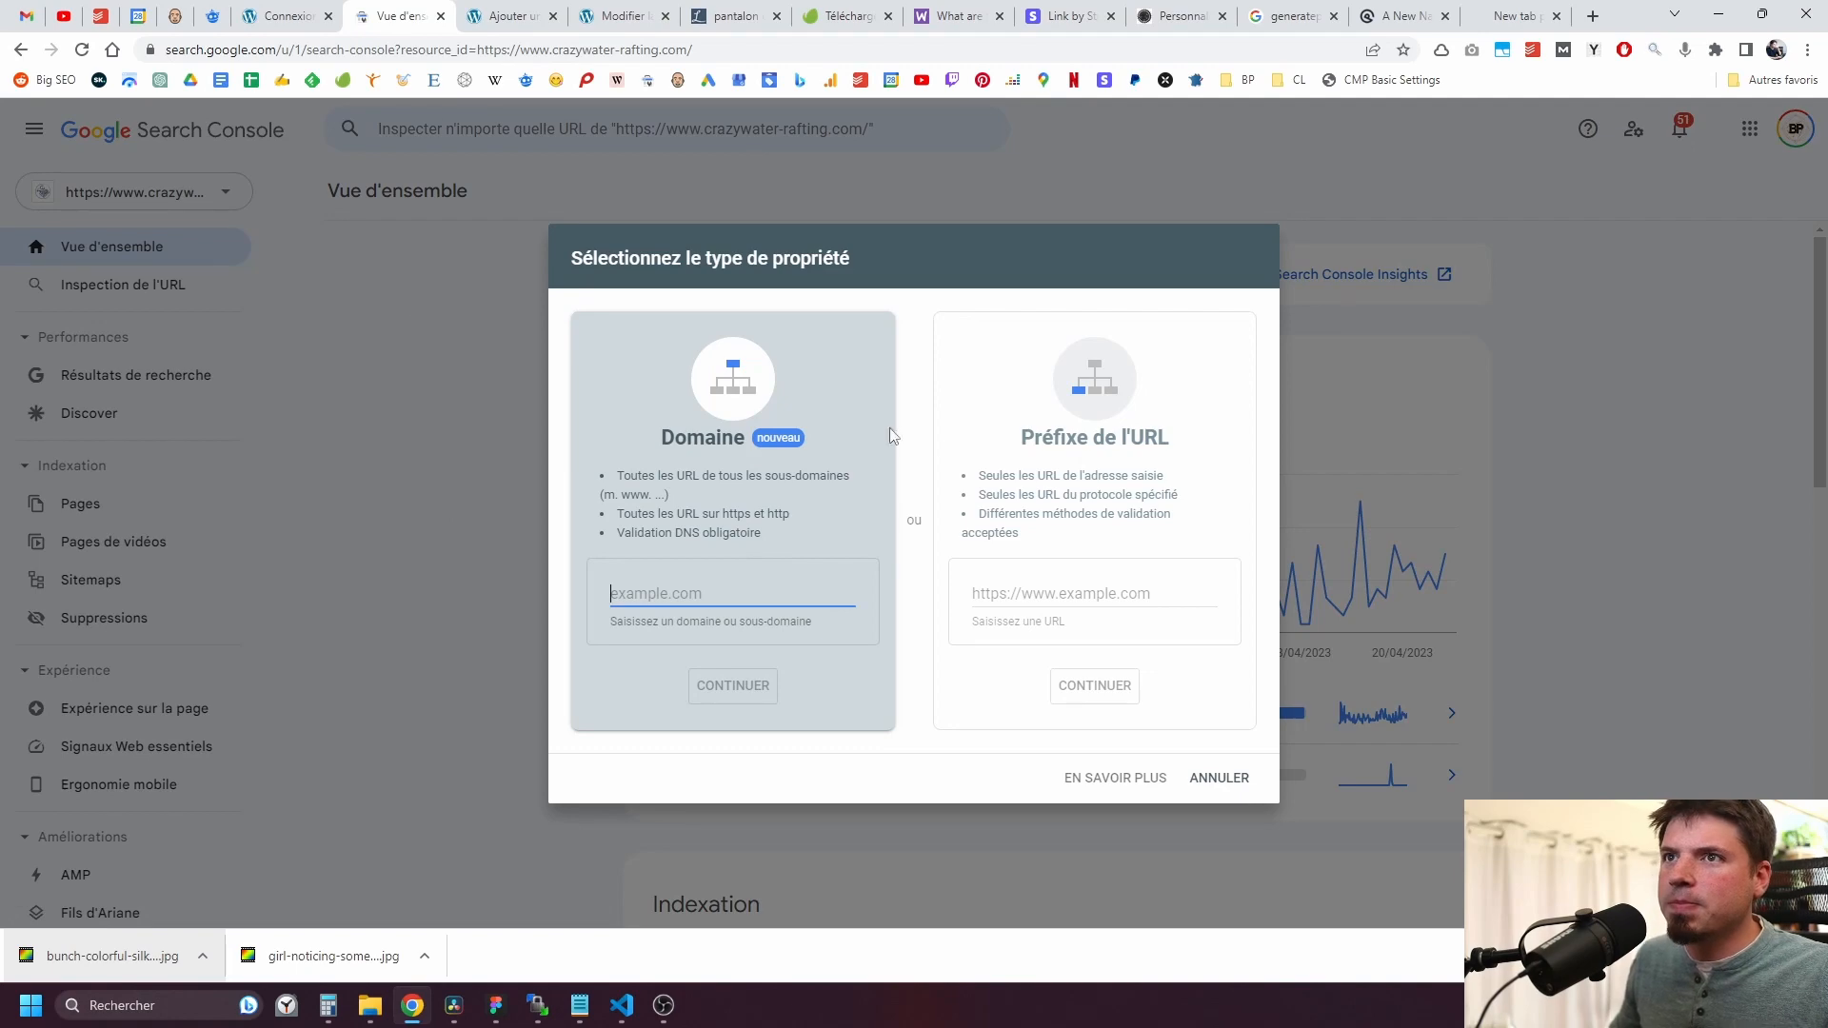
pyautogui.click(1053, 598)
pyautogui.click(284, 19)
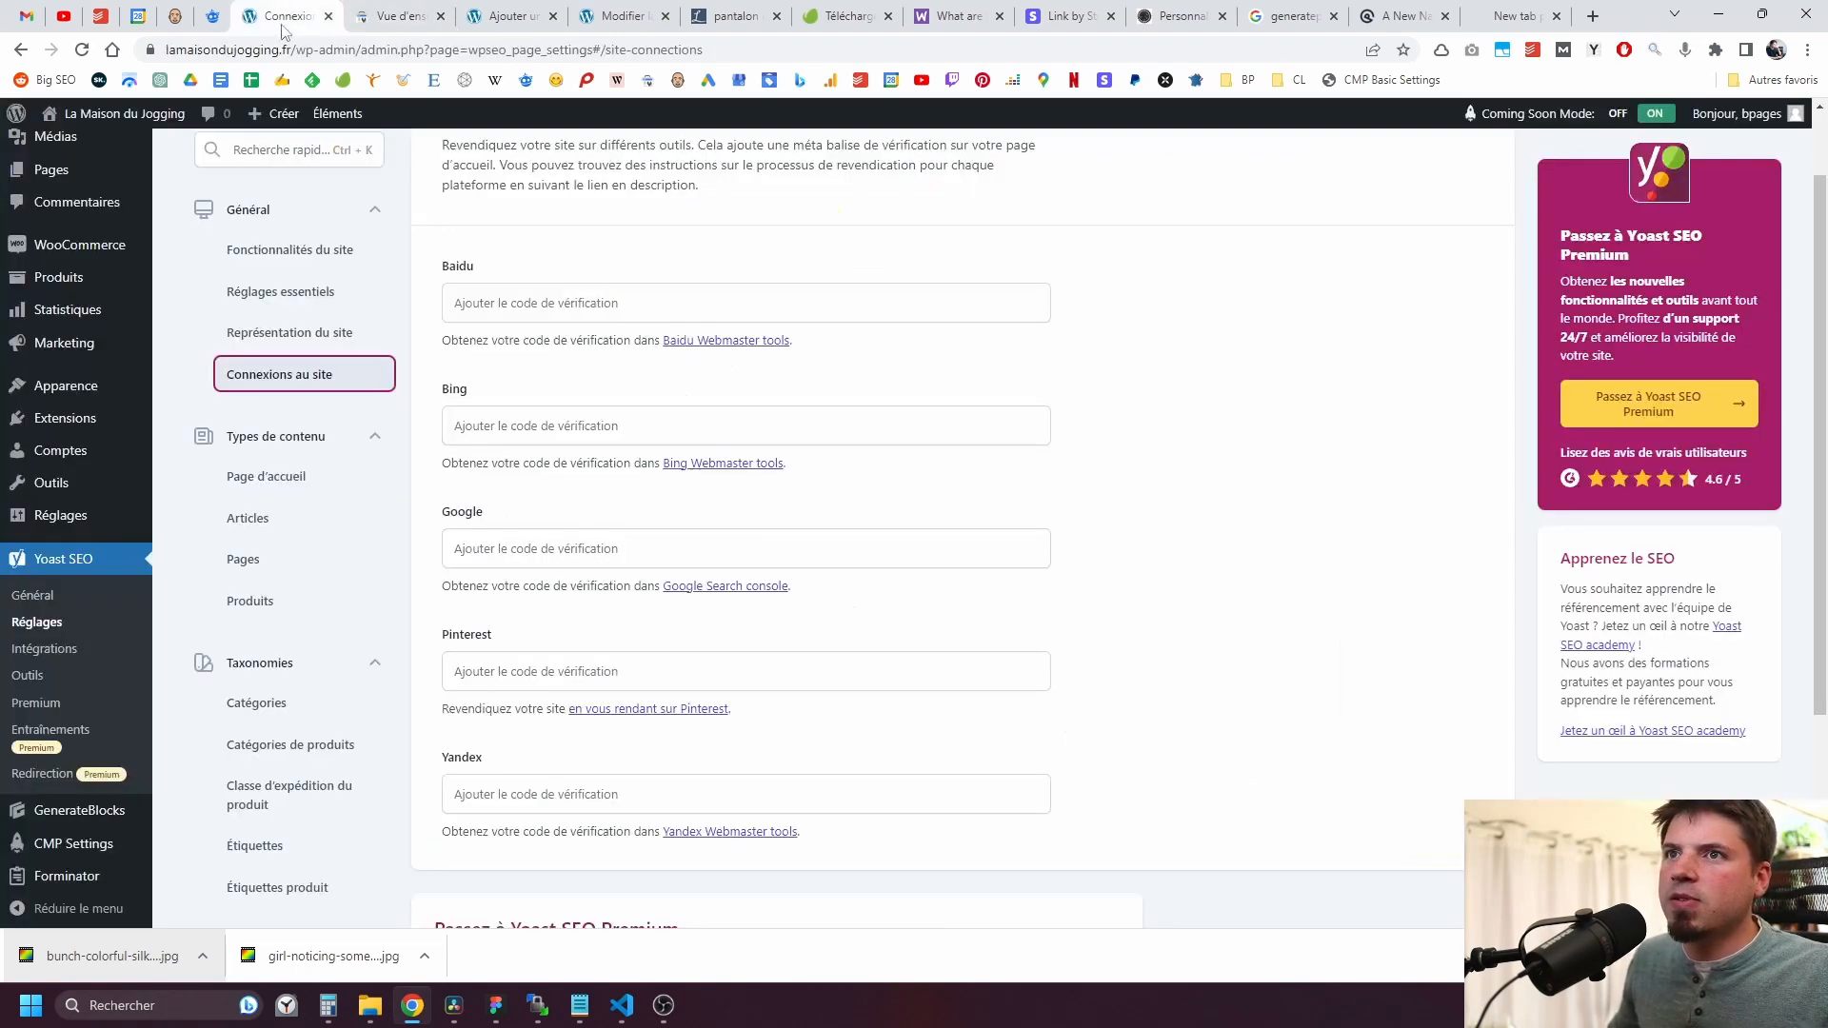
pyautogui.moveTo(168, 50); pyautogui.dragTo(339, 49)
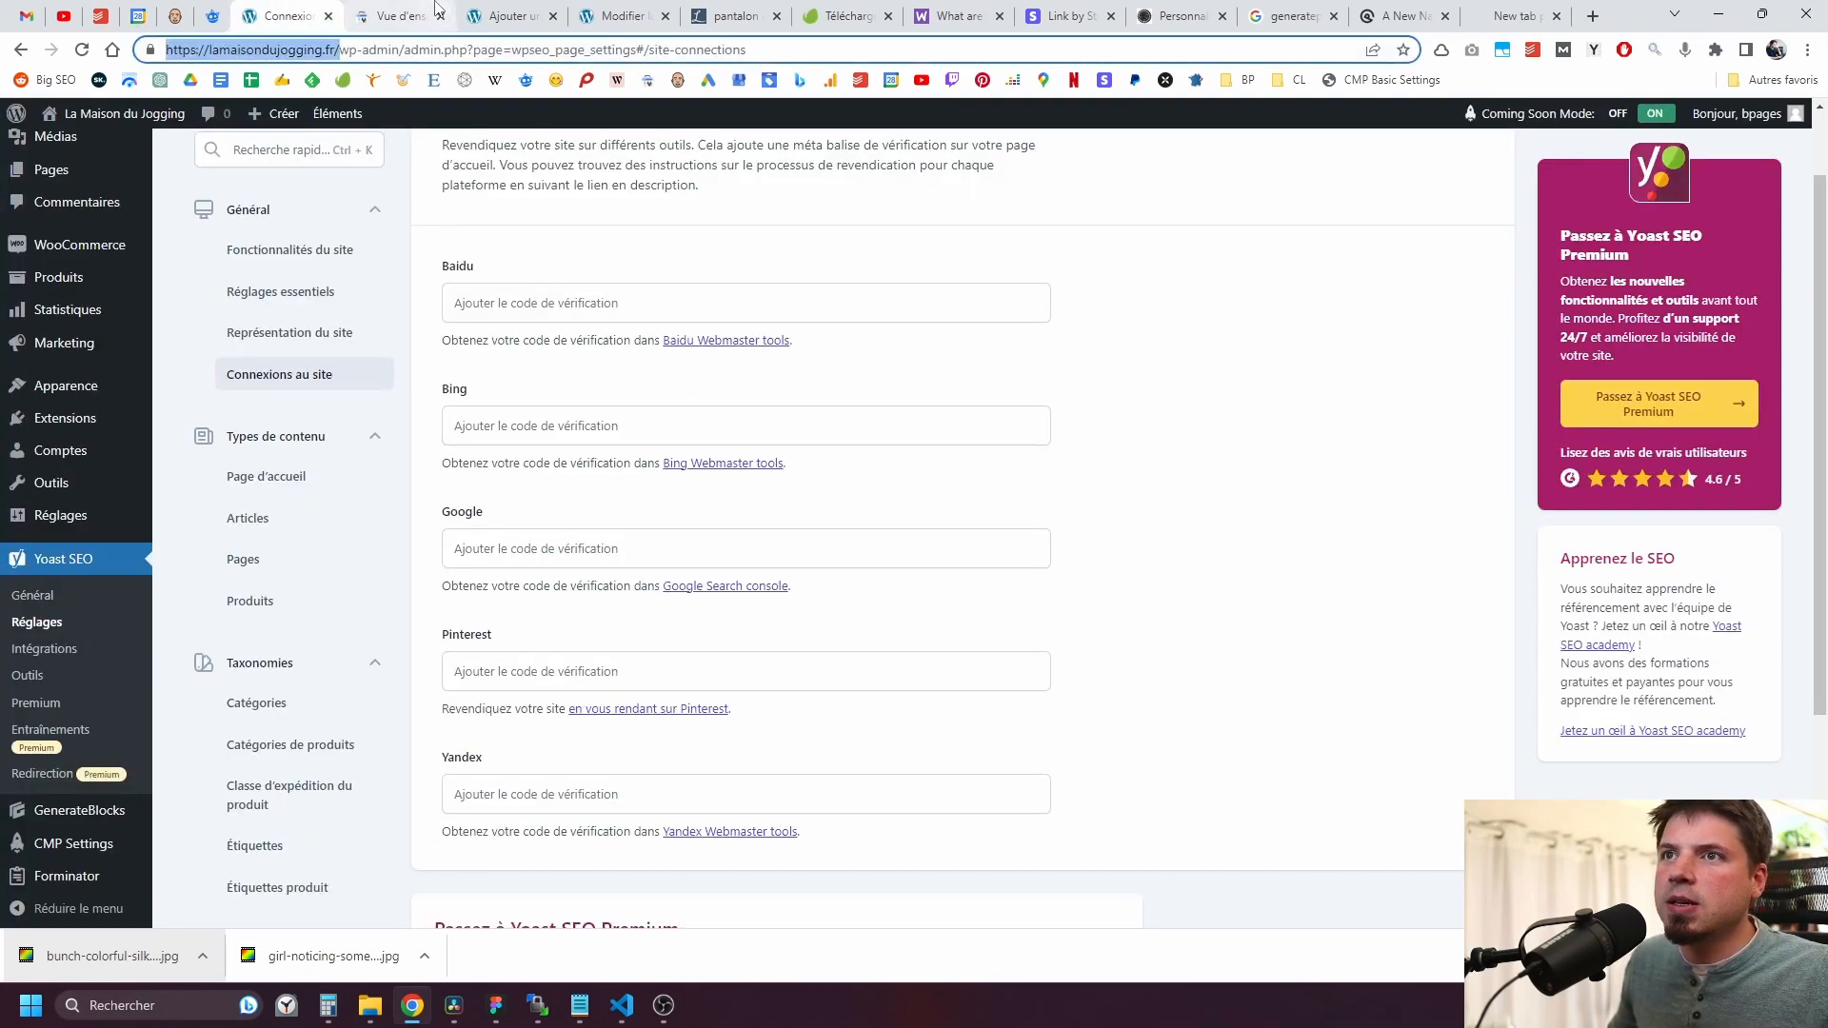
pyautogui.hotkey('ctrl', 'c')
pyautogui.click(437, 12)
pyautogui.hotkey('ctrl', 'v')
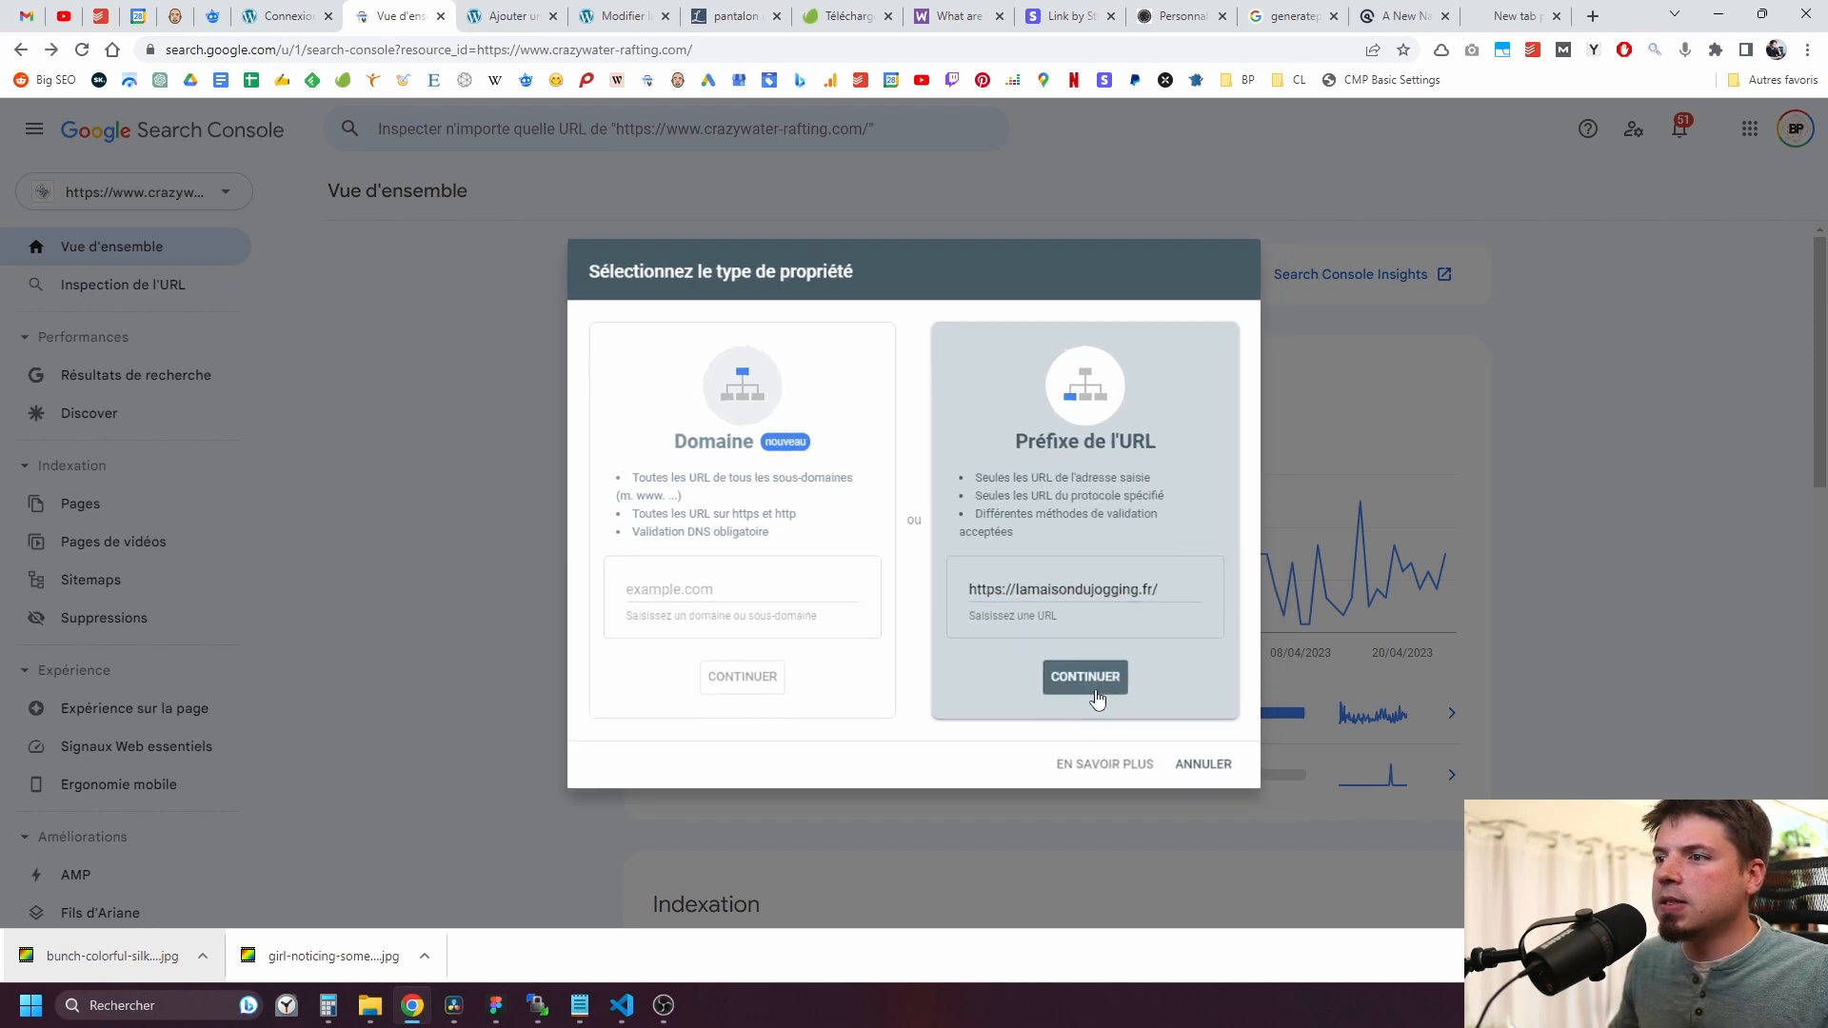
pyautogui.click(1085, 677)
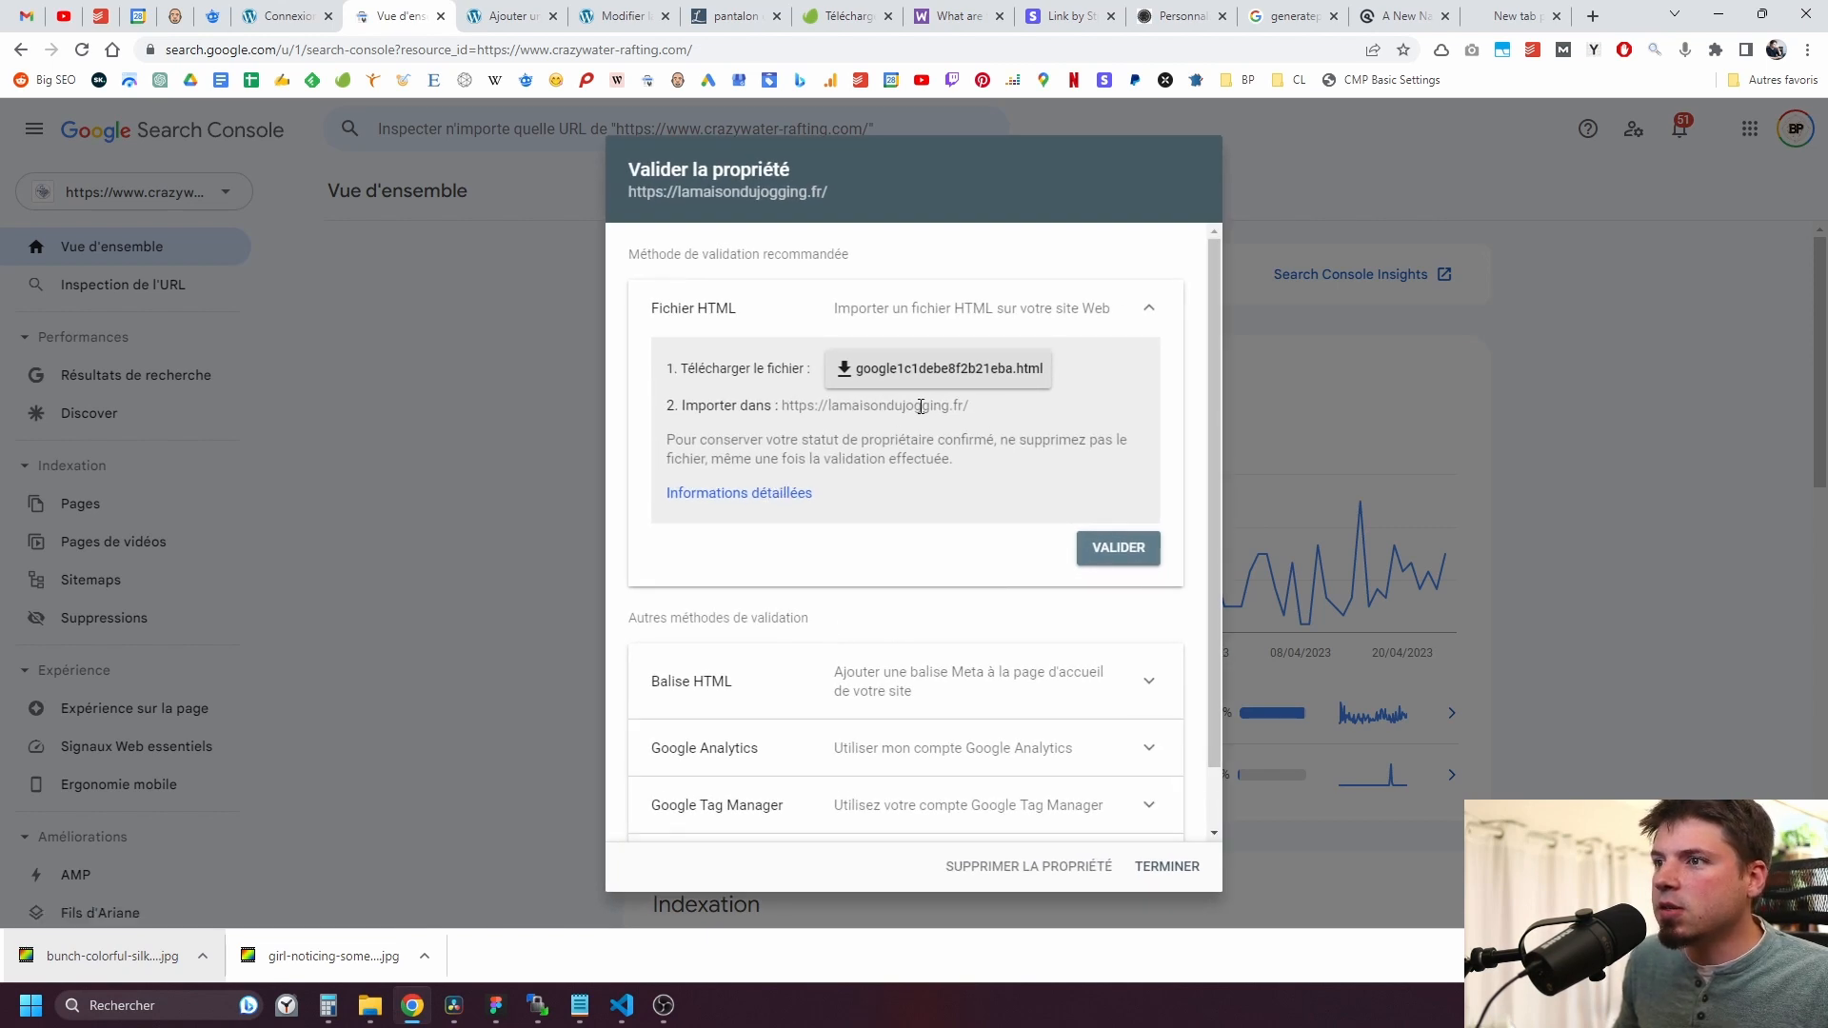
# Step: Expand the Balise HTML validation method for the property and copy its meta tag
pyautogui.scroll(-1, 788, 639)
pyautogui.click(957, 614)
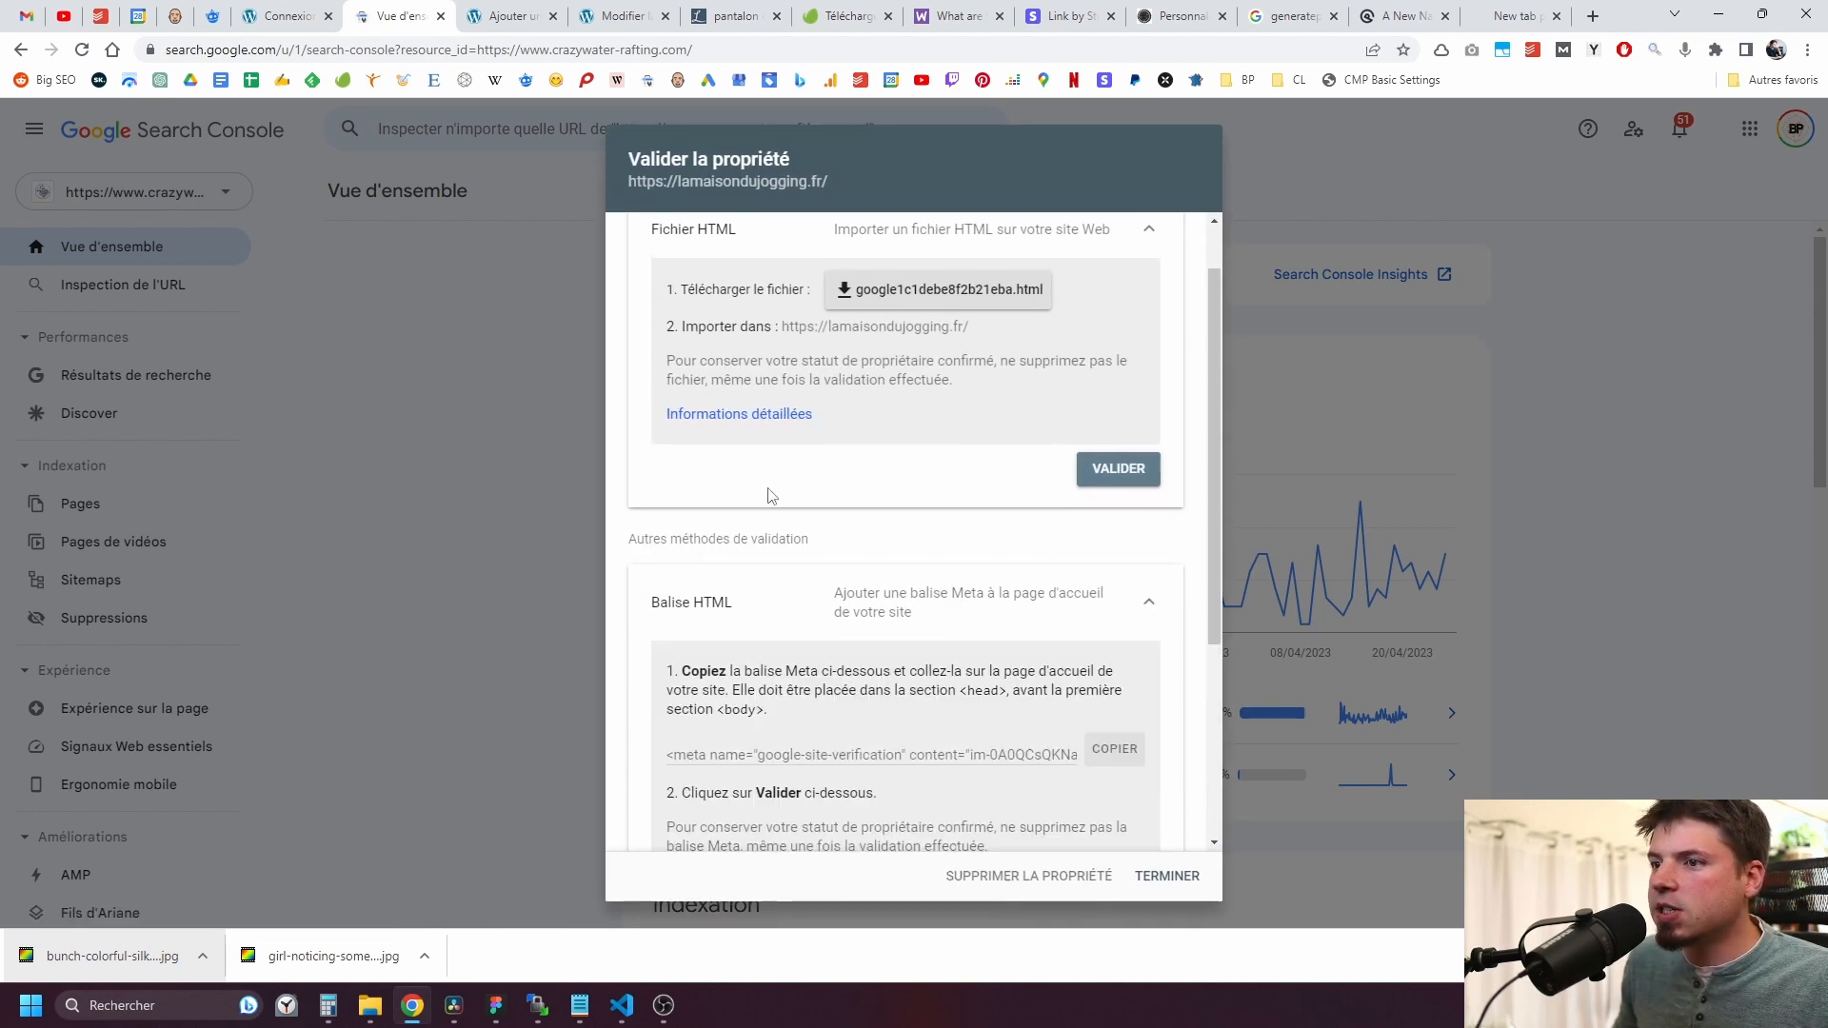
pyautogui.scroll(-2, 771, 495)
pyautogui.click(1118, 569)
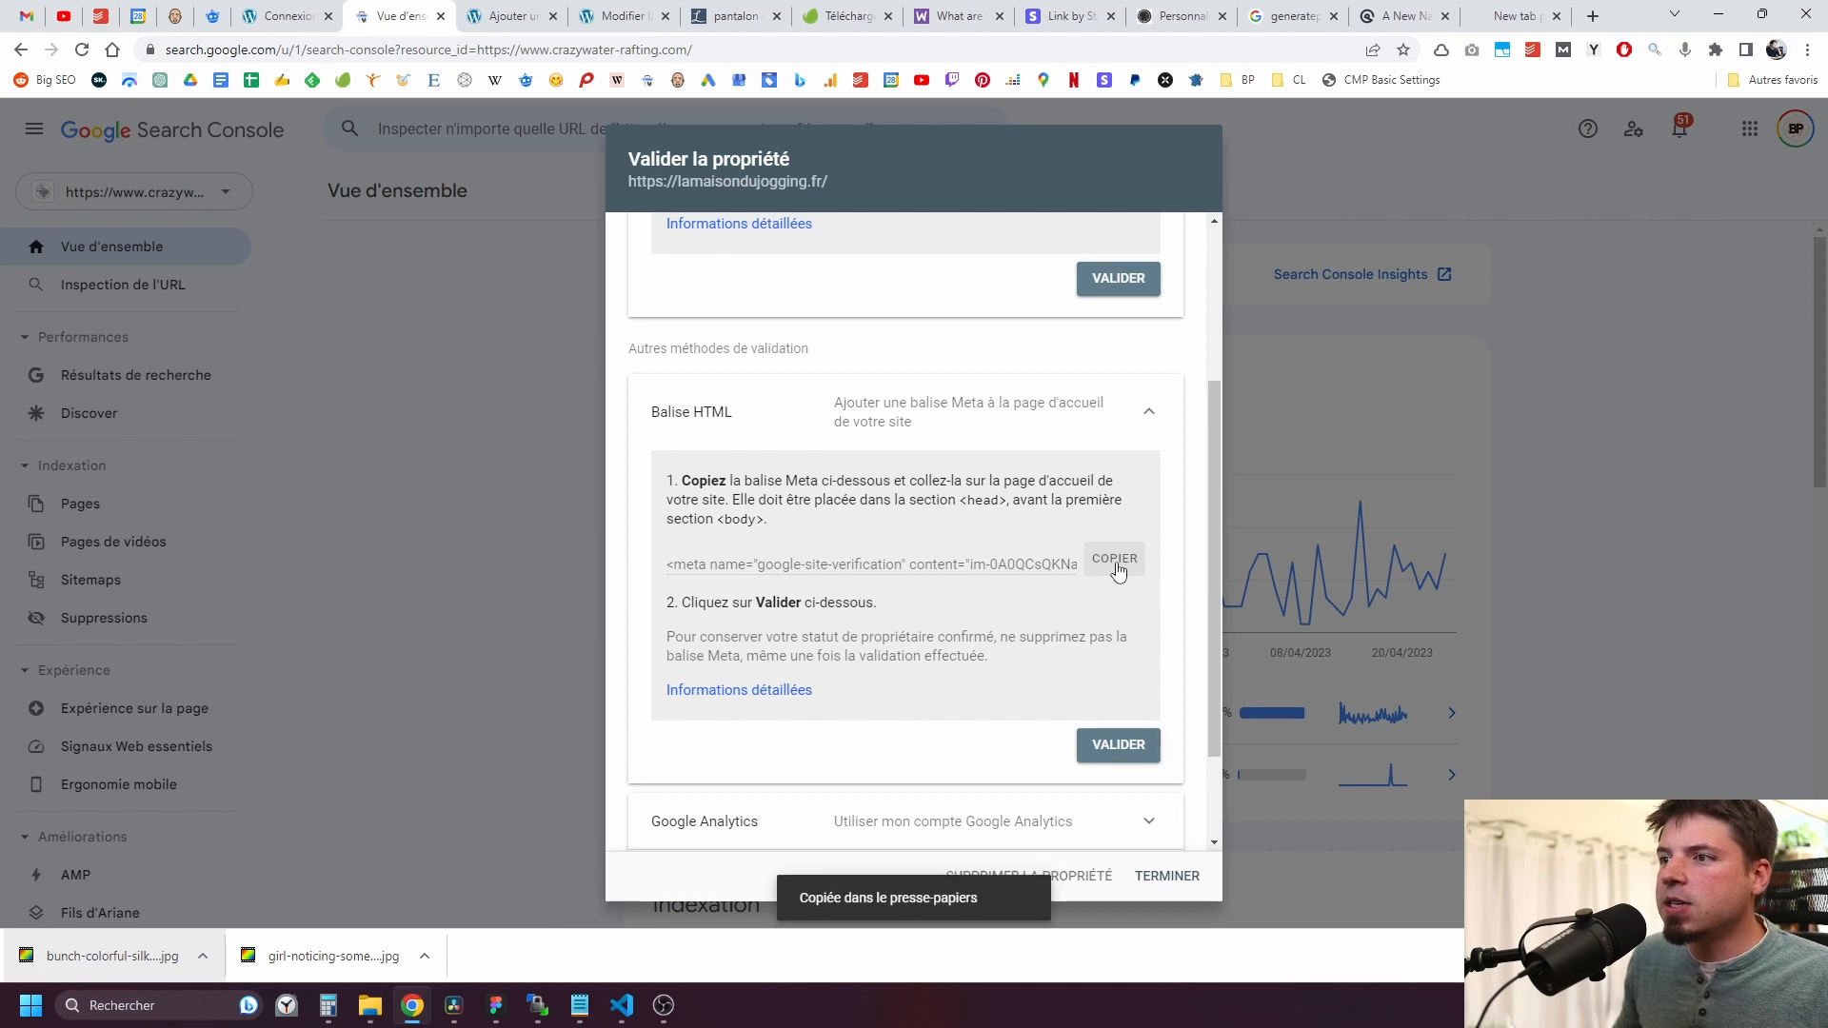
# Step: Paste the meta tag into a blank document in the text editor and copy only the verification code from its content attribute
pyautogui.press('super')
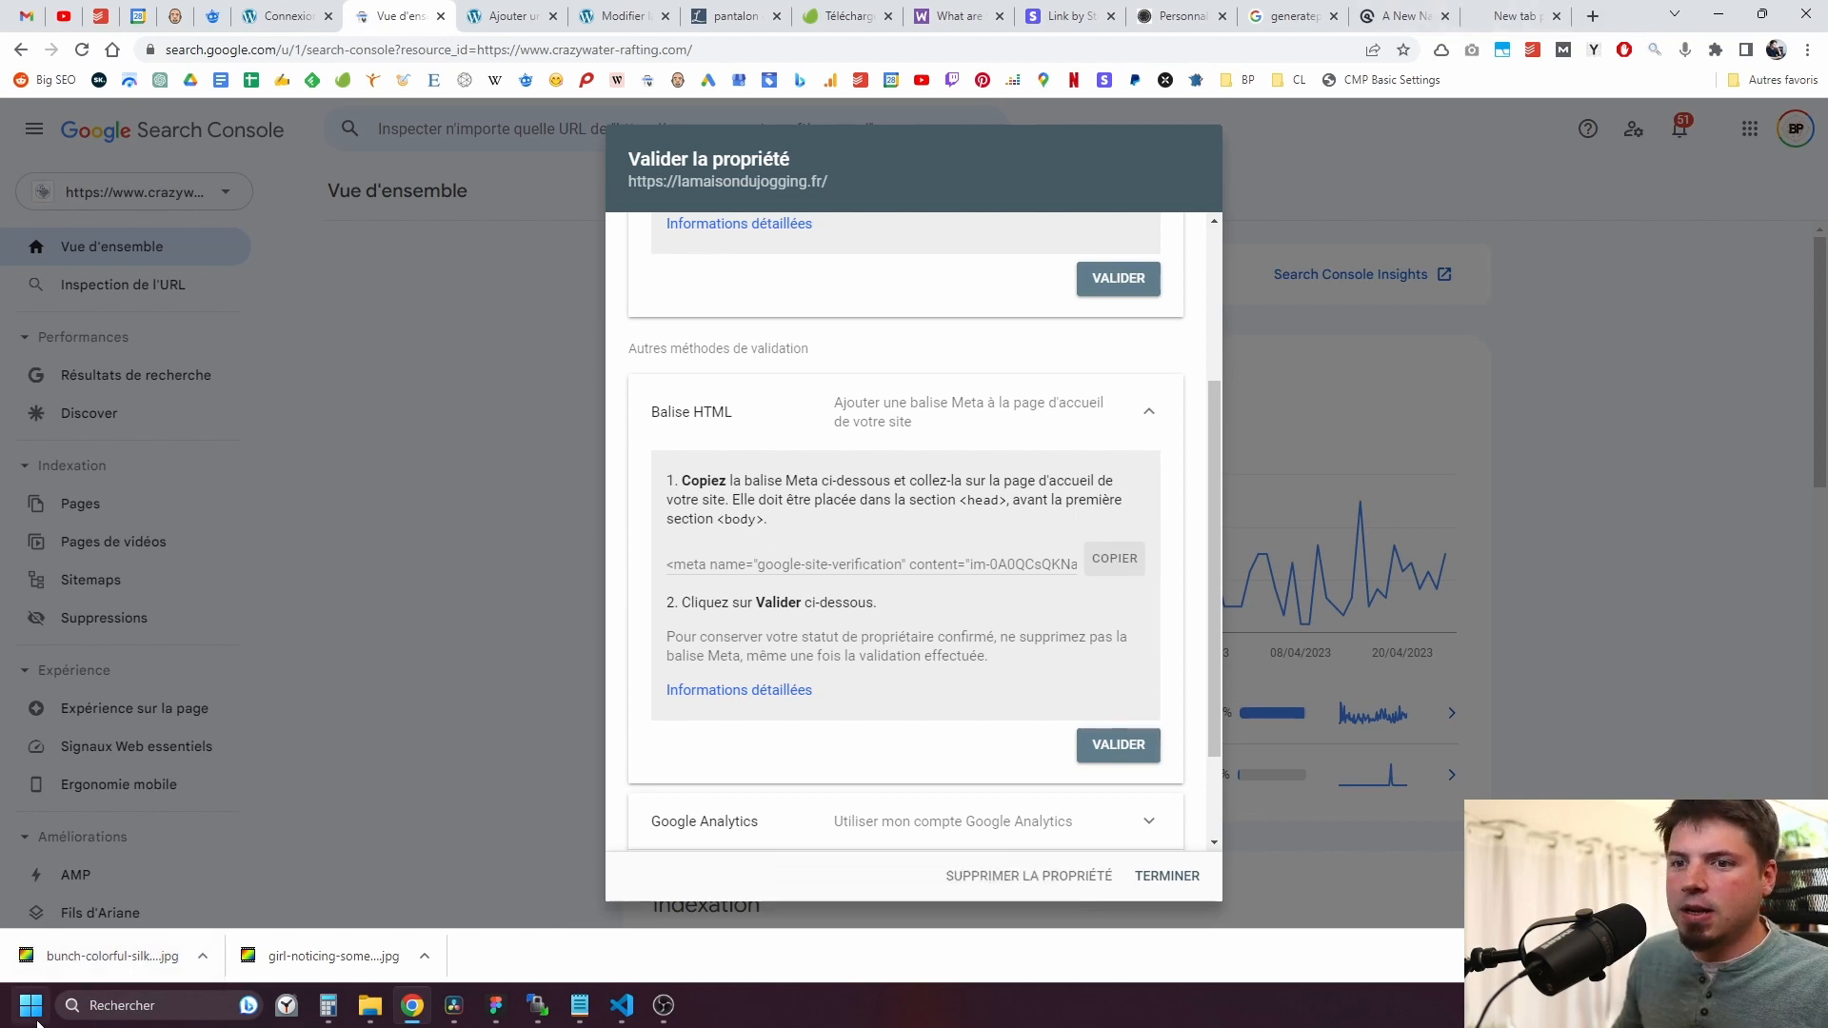
pyautogui.click(453, 616)
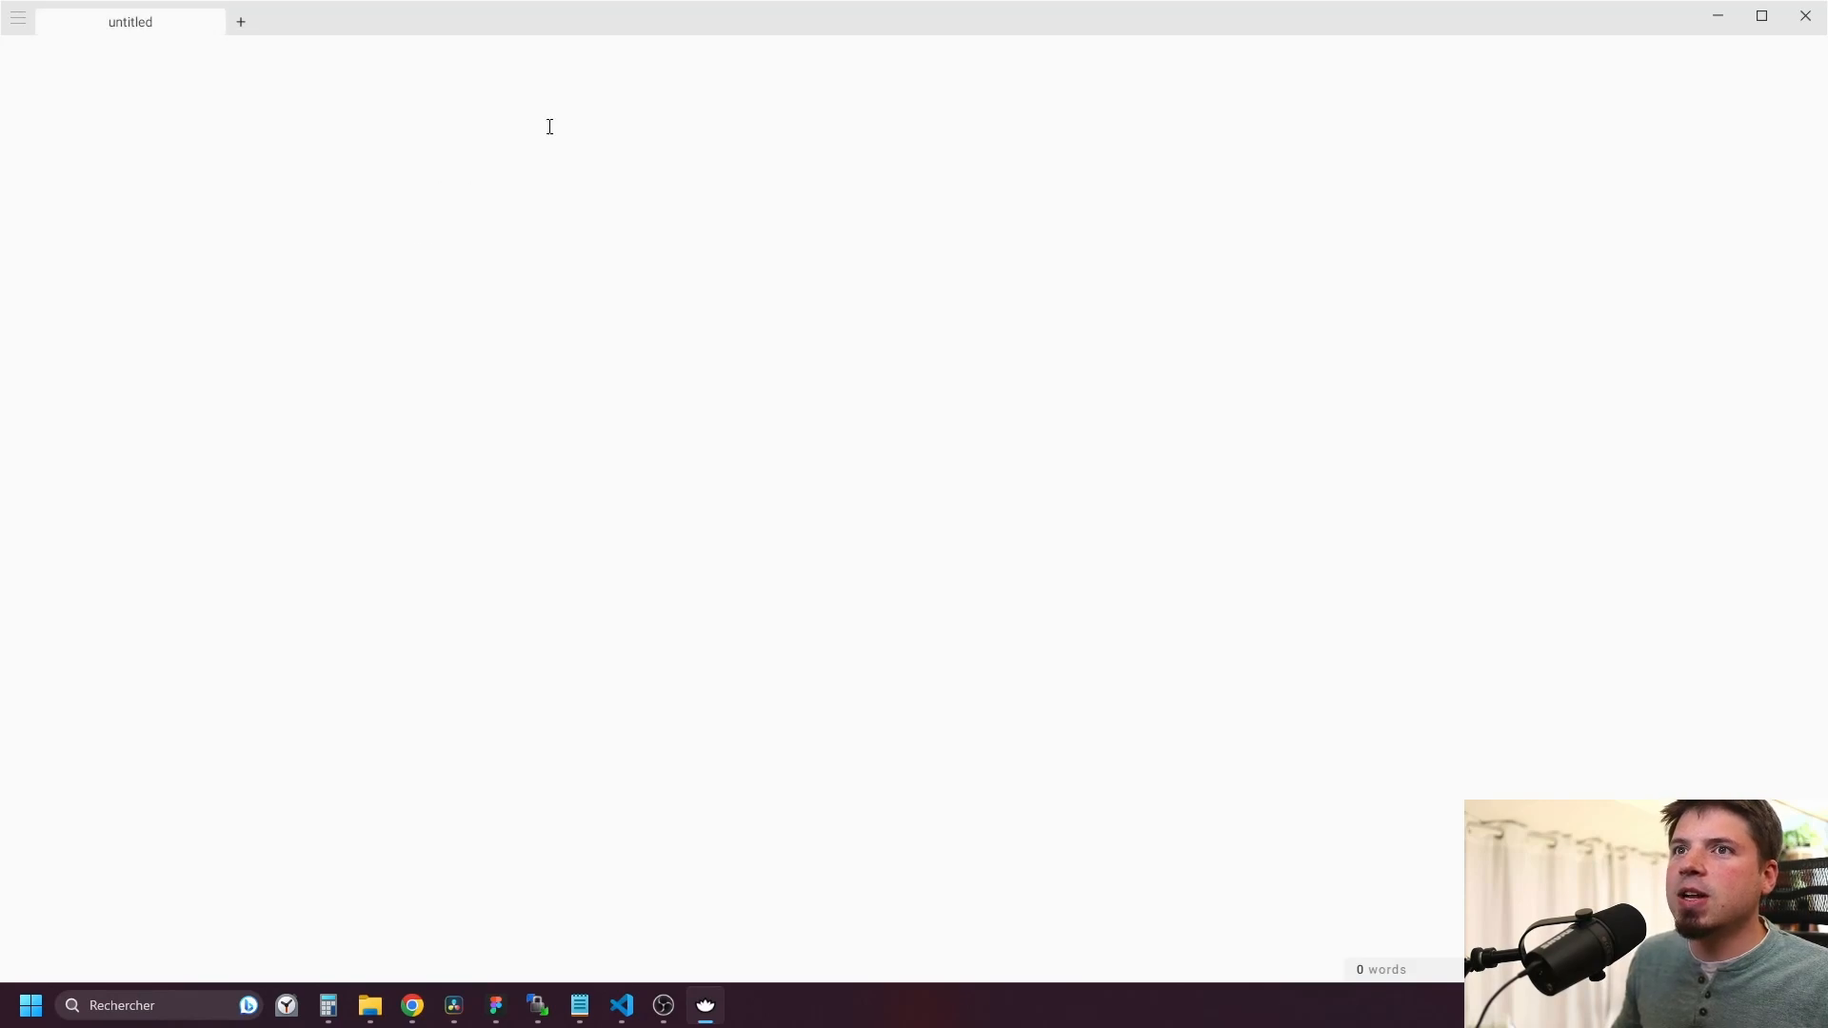
pyautogui.write('<meta name="google-site-verification" content="im-0A0QCsQKNaCEnKyOddyQtNCIASaIFoeOLcoklpx0" />')
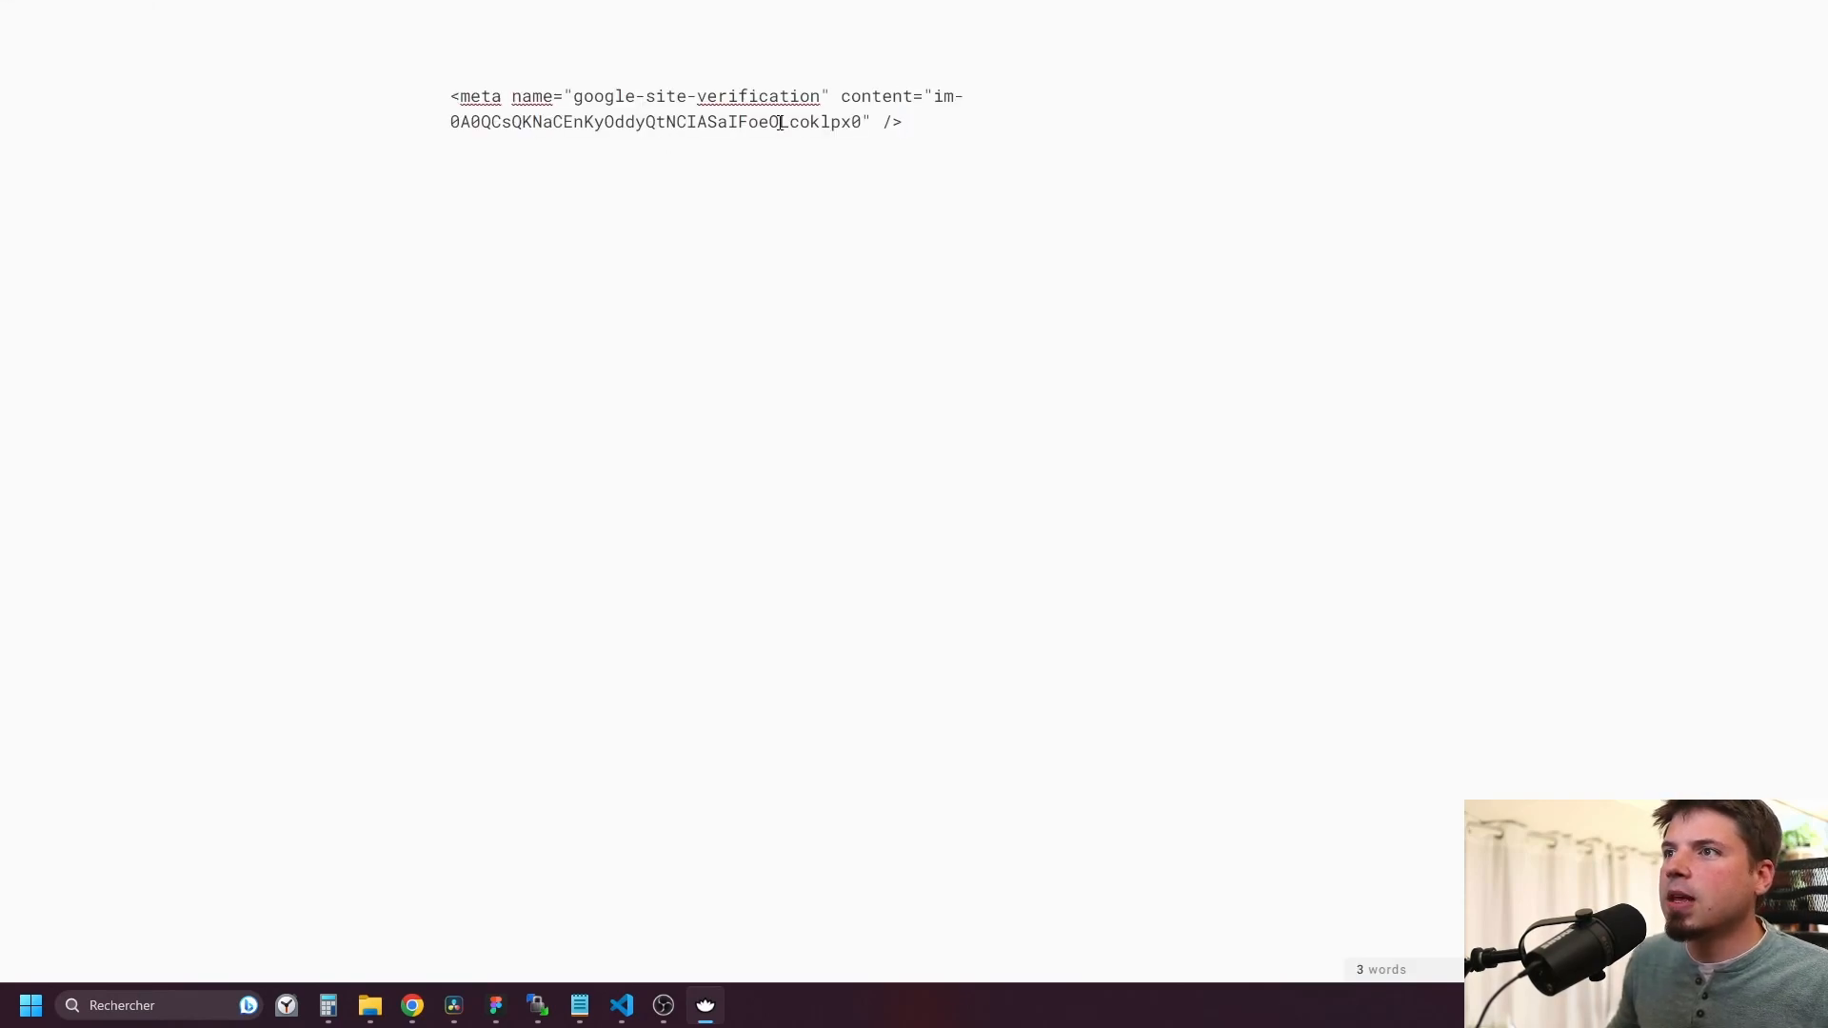
pyautogui.click(840, 96)
pyautogui.press('Return')
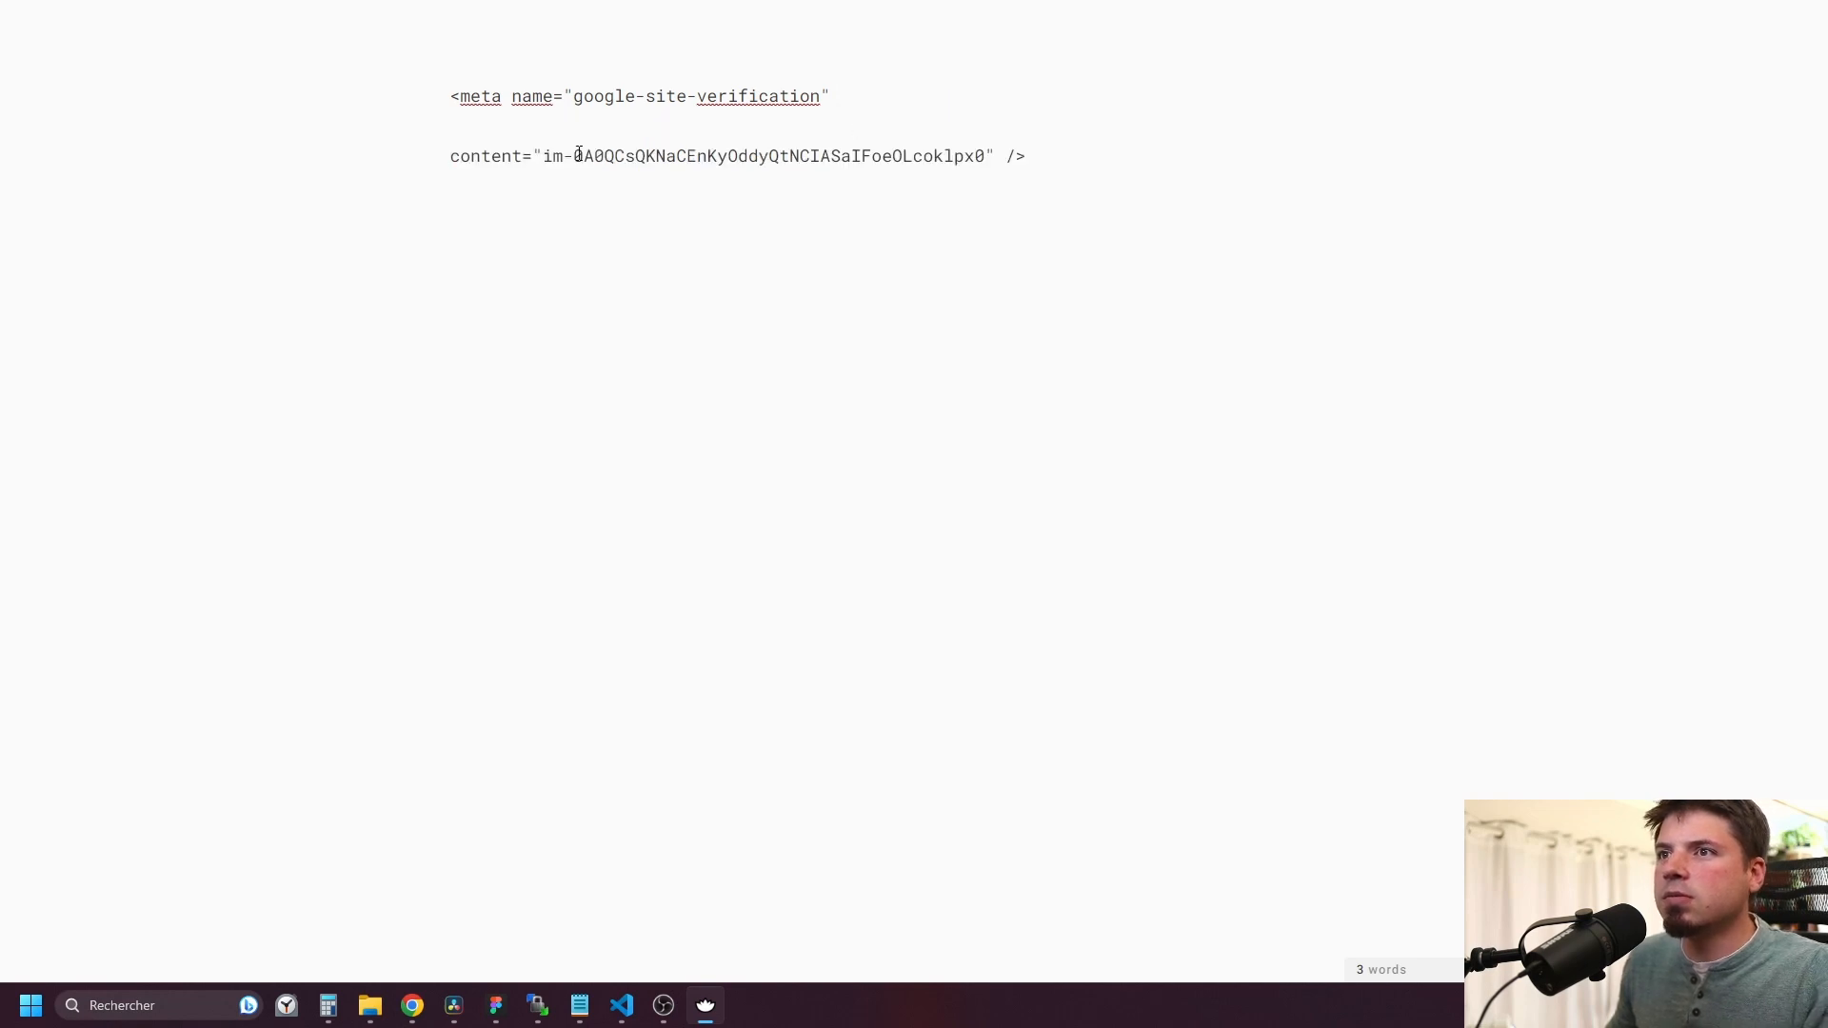
pyautogui.moveTo(548, 154); pyautogui.dragTo(989, 152)
pyautogui.hotkey('ctrl', 'c')
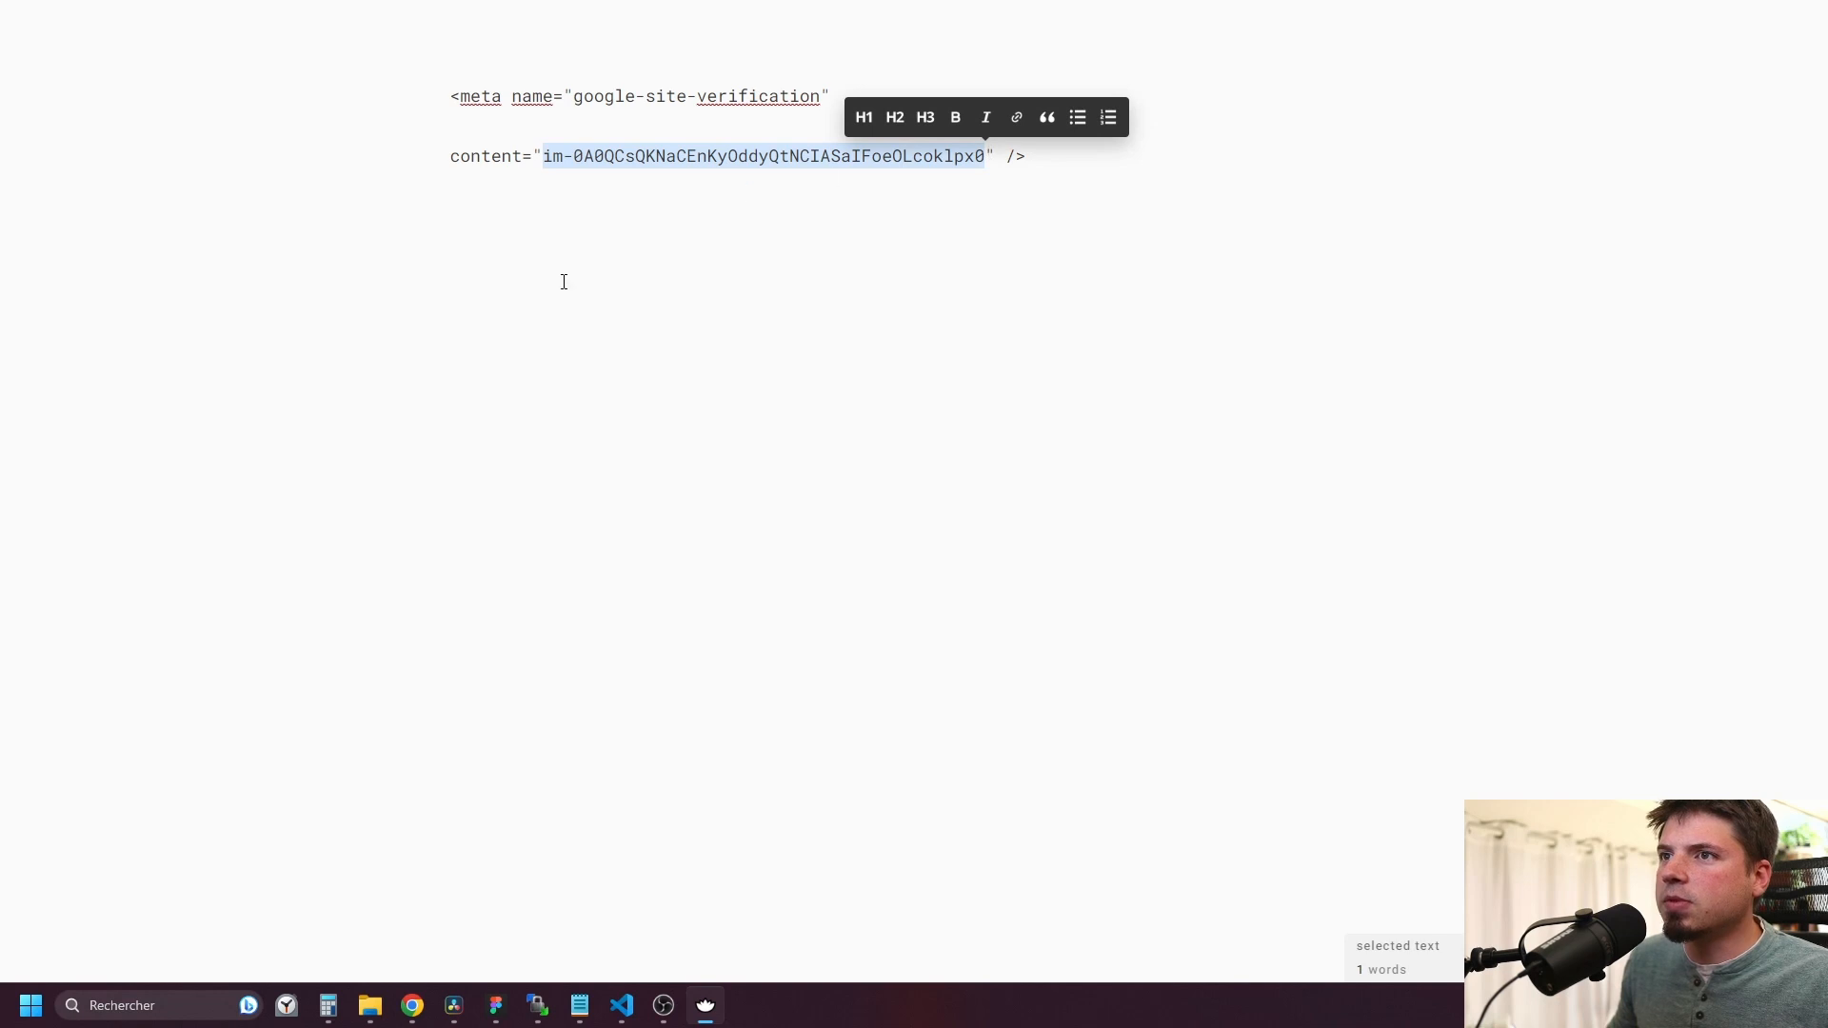
# Step: Paste the verification code into the Google field of Yoast's site connections and save the changes
pyautogui.hotkey('alt', 'Tab')
pyautogui.click(286, 16)
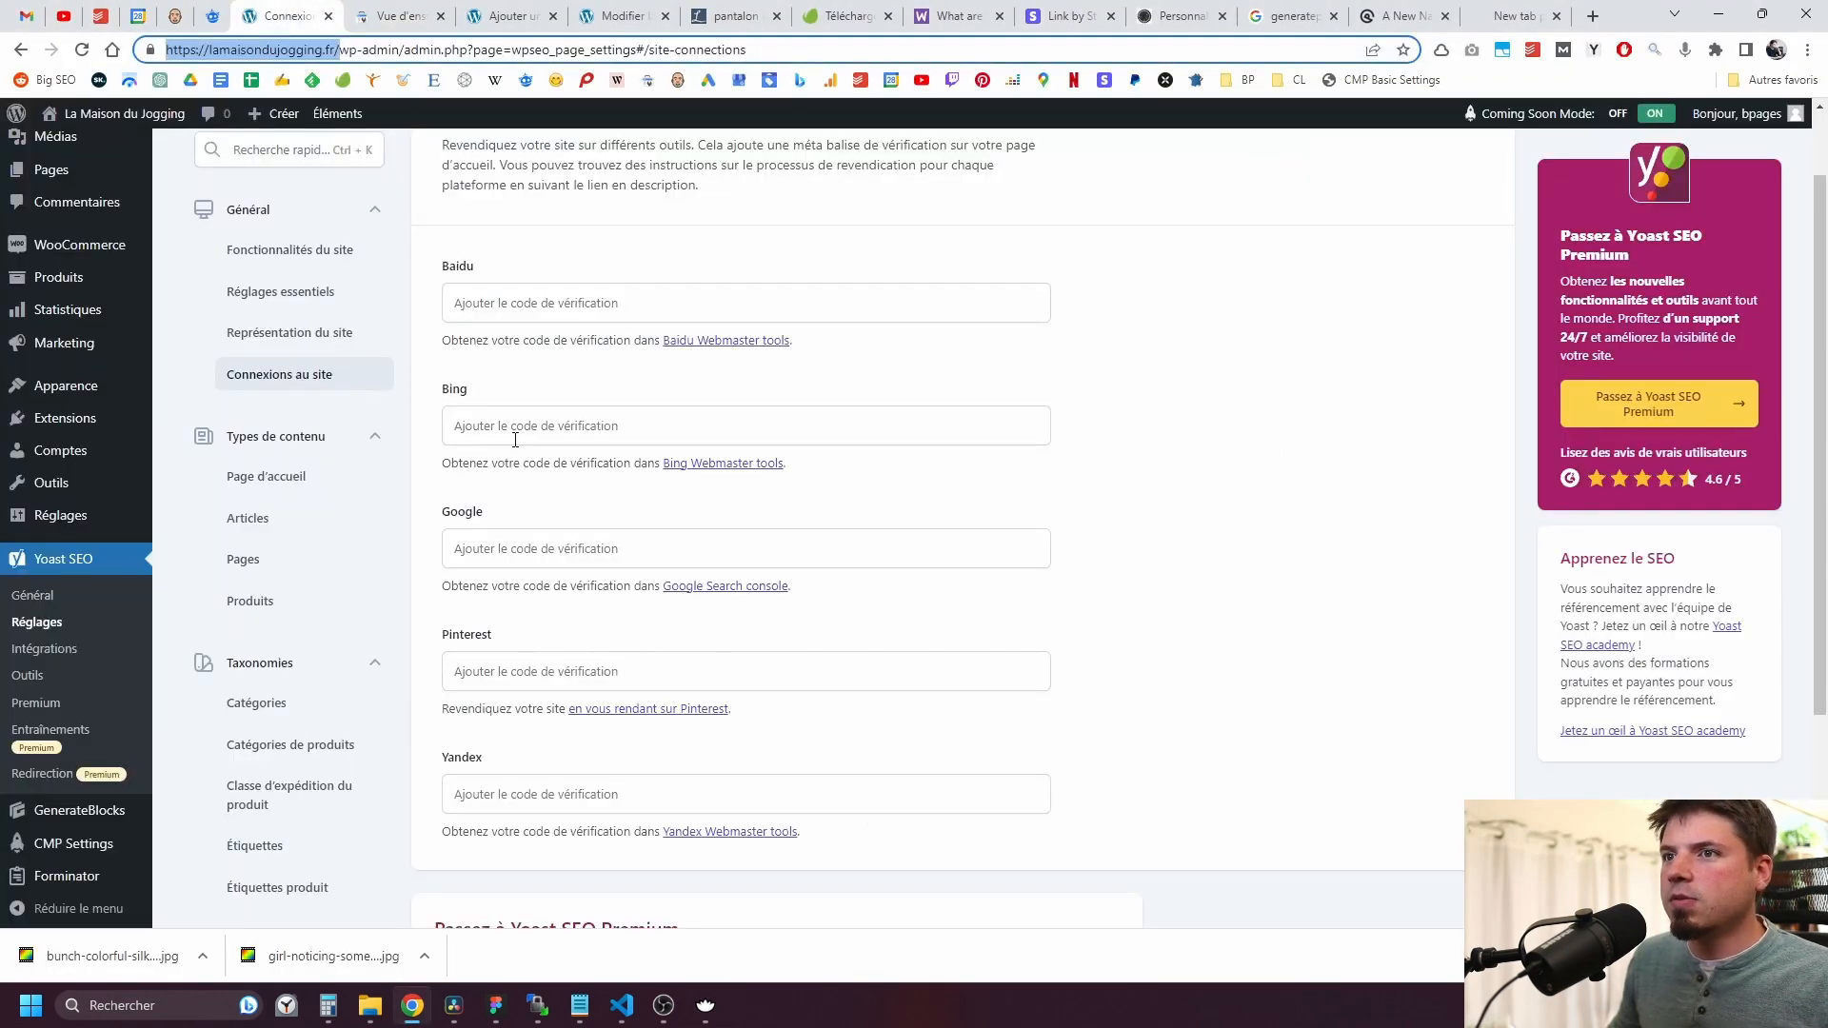
pyautogui.click(511, 540)
pyautogui.hotkey('ctrl', 'v')
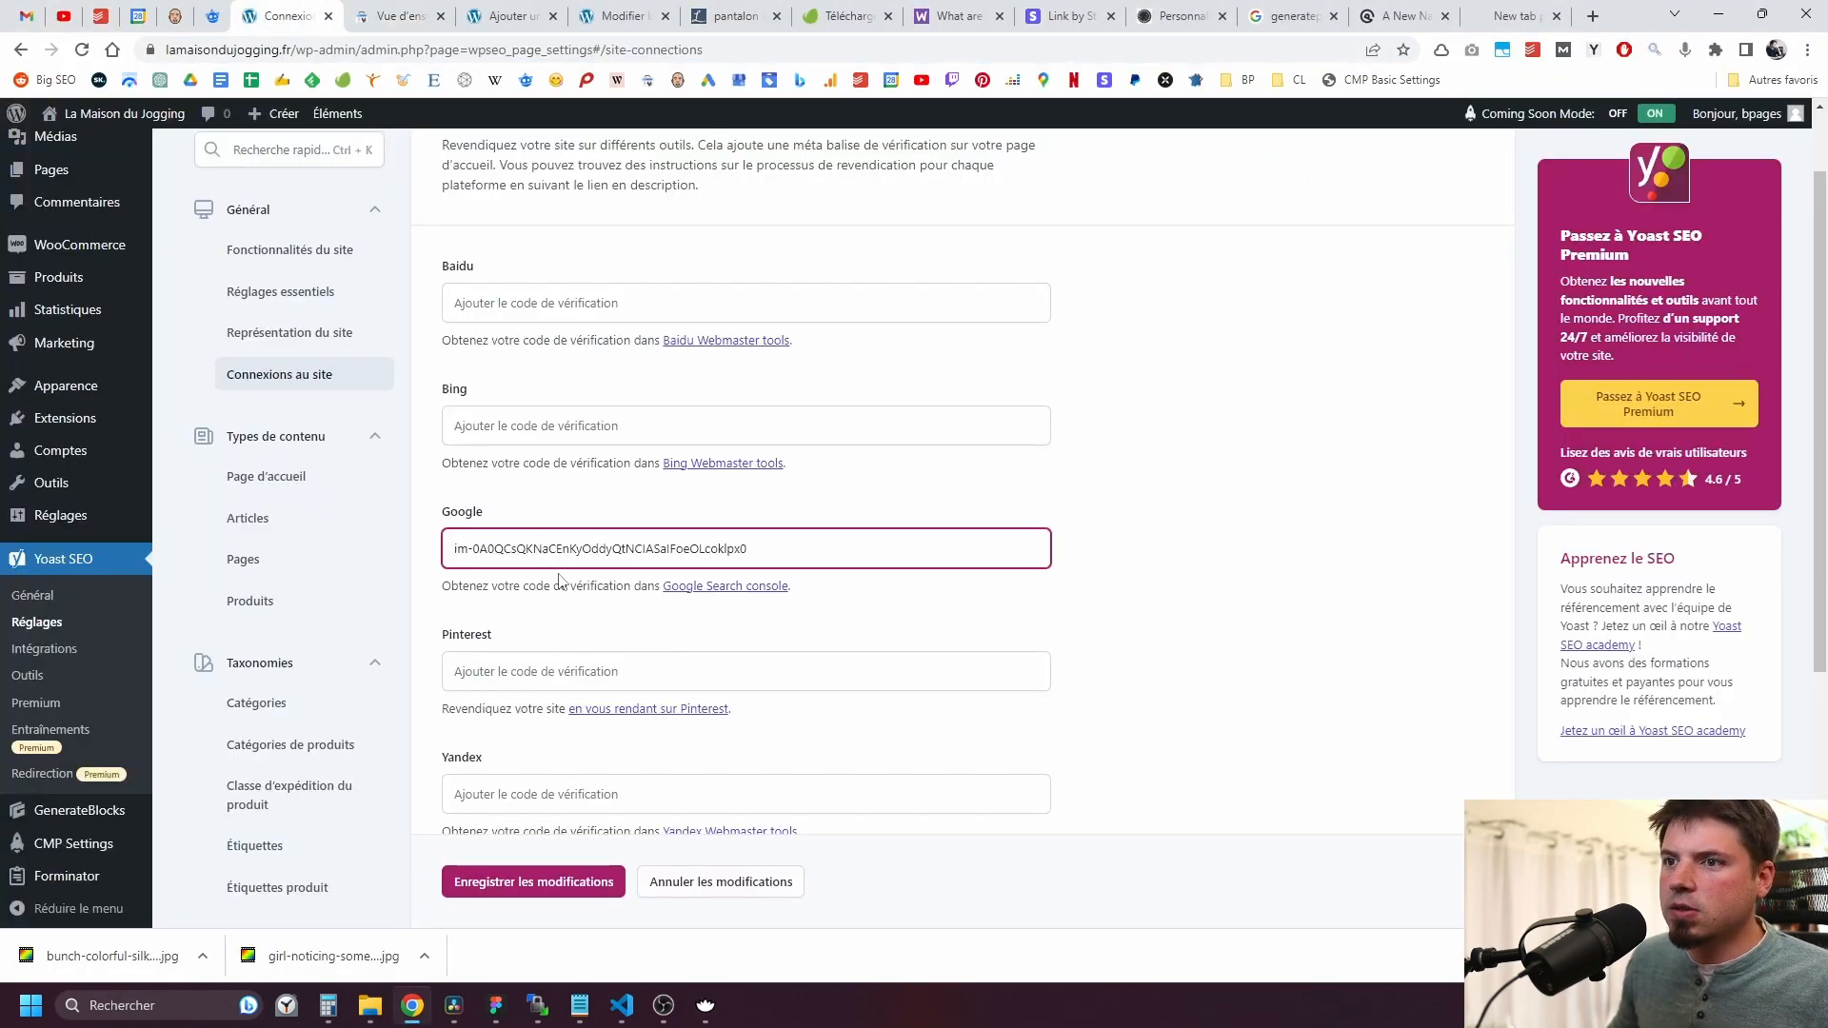
pyautogui.click(551, 880)
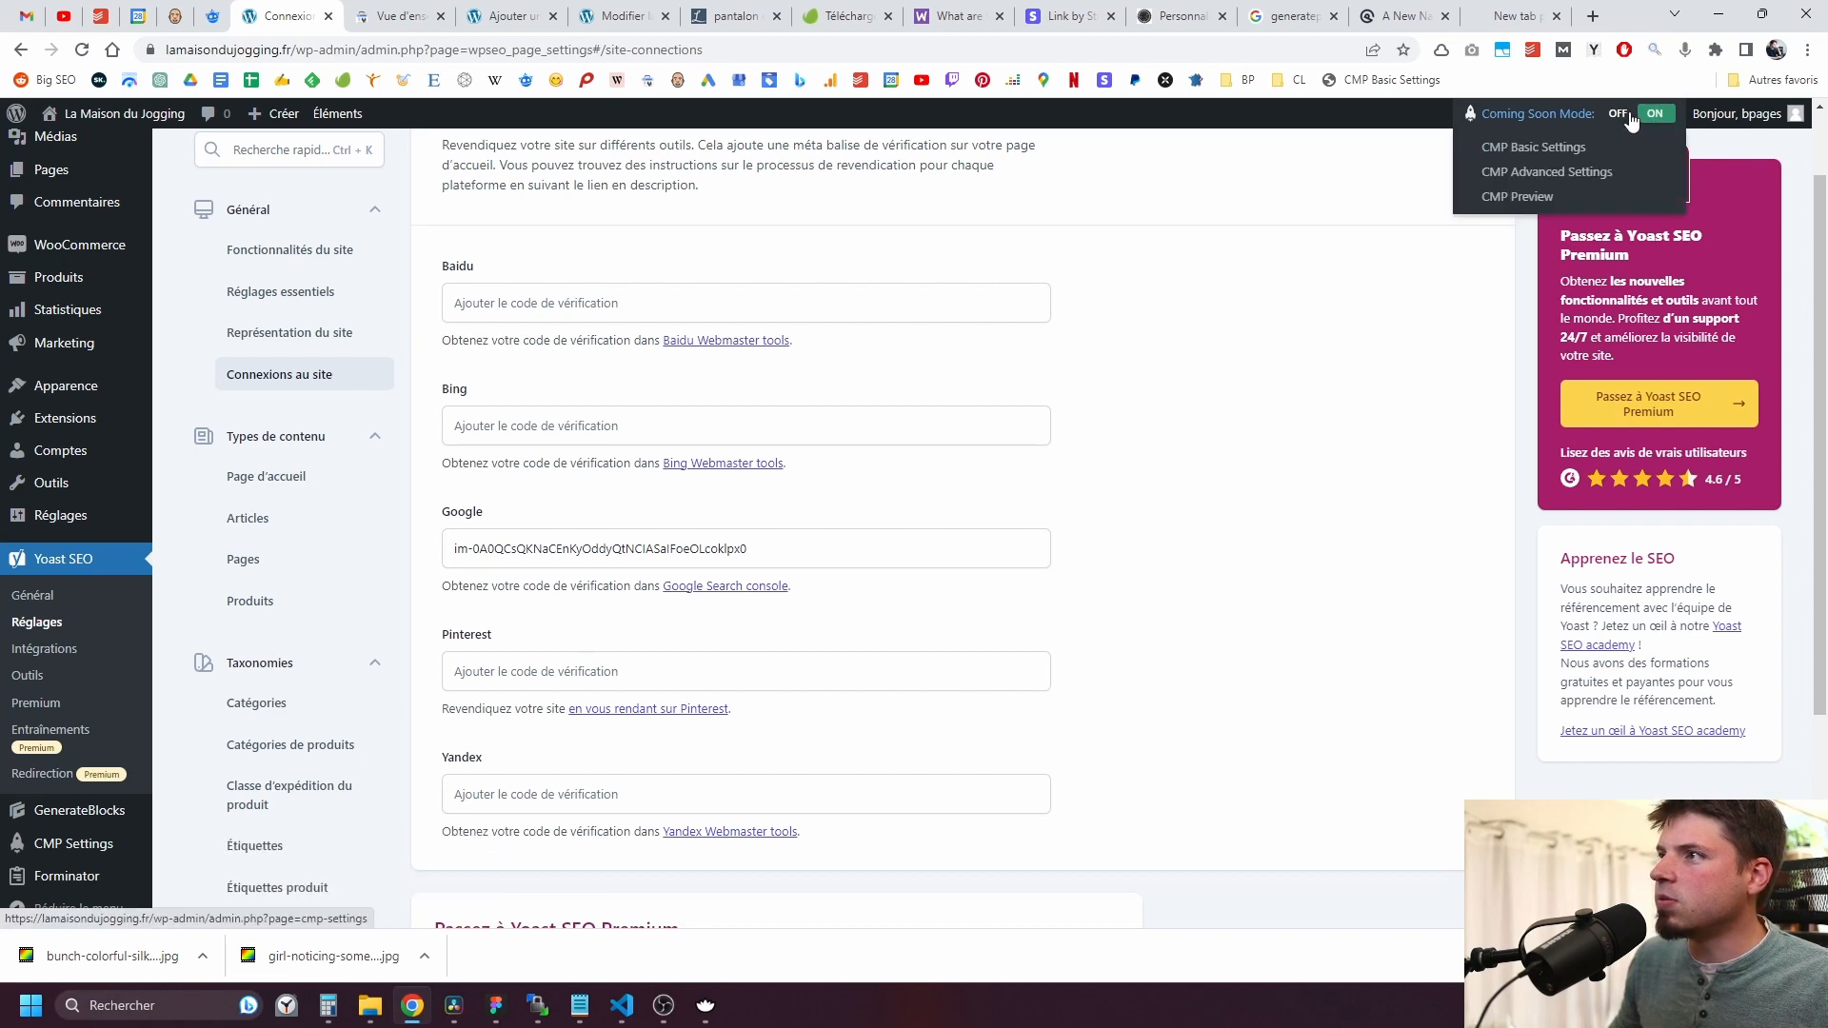
# Step: Turn off Coming Soon Mode on the site and validate the property in Google Search Console through the Balise HTML method
pyautogui.click(1631, 117)
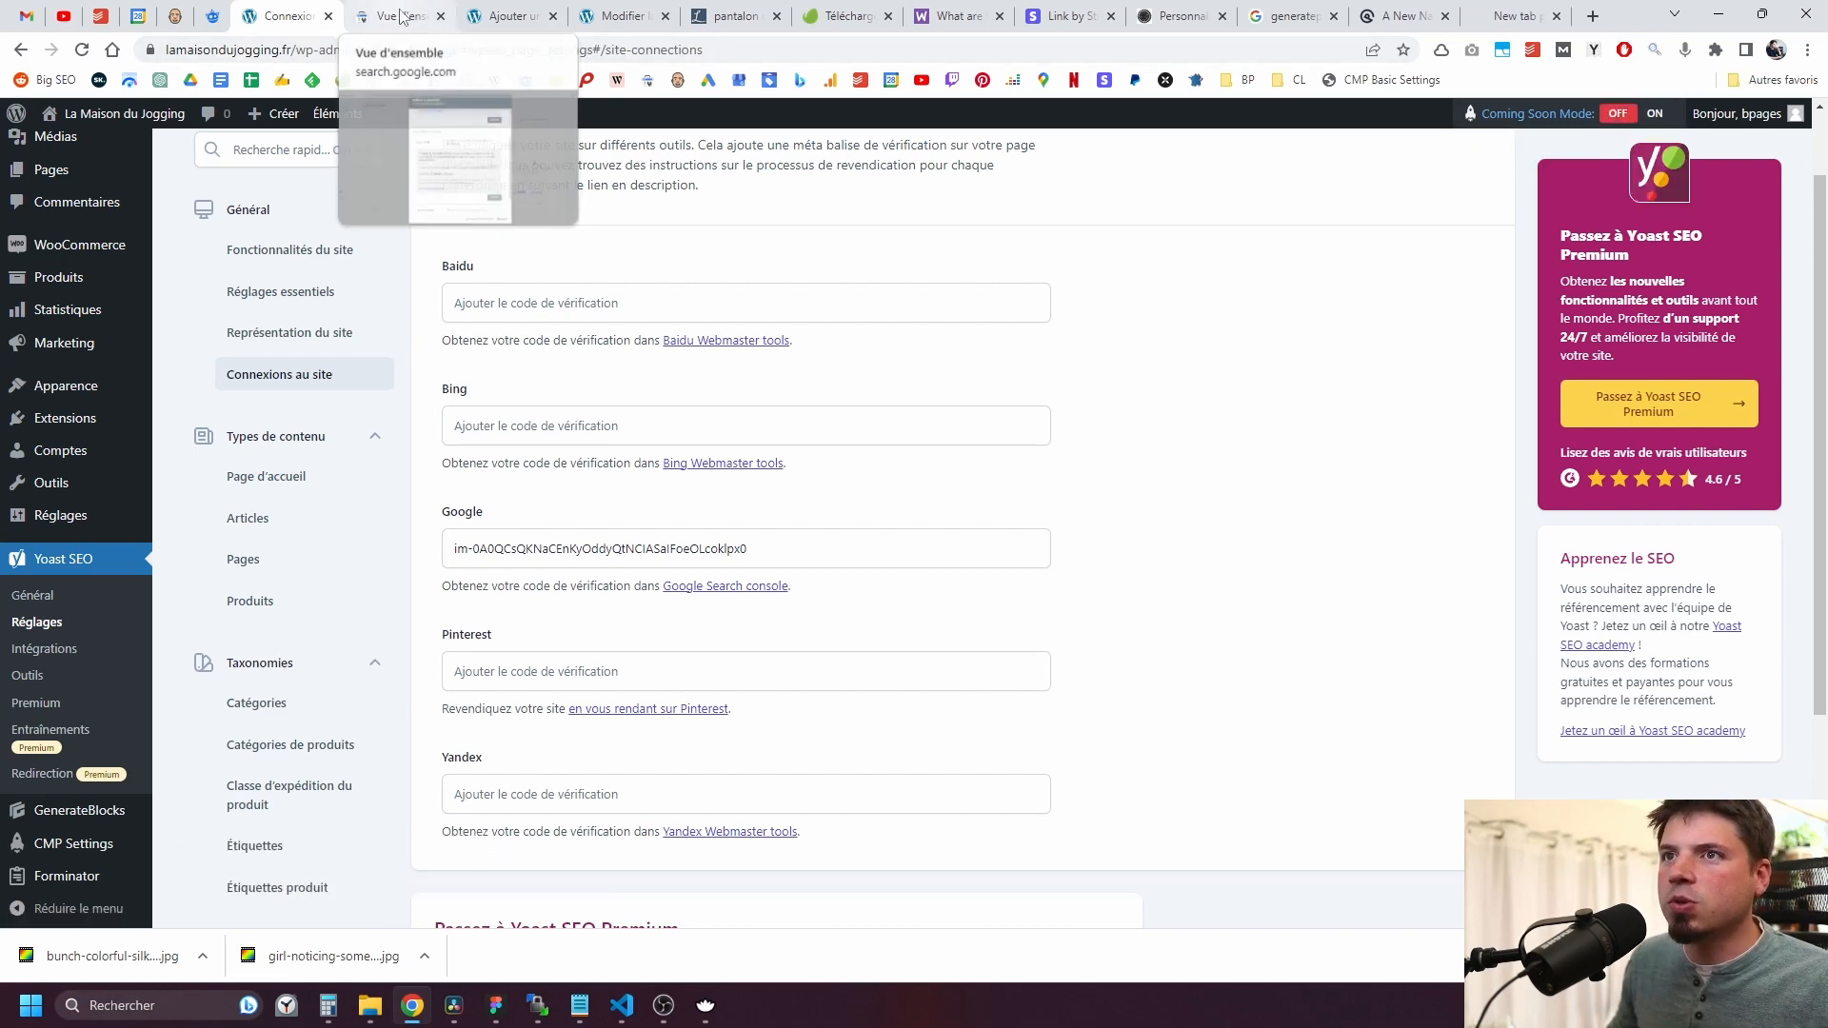
pyautogui.click(504, 15)
pyautogui.click(621, 15)
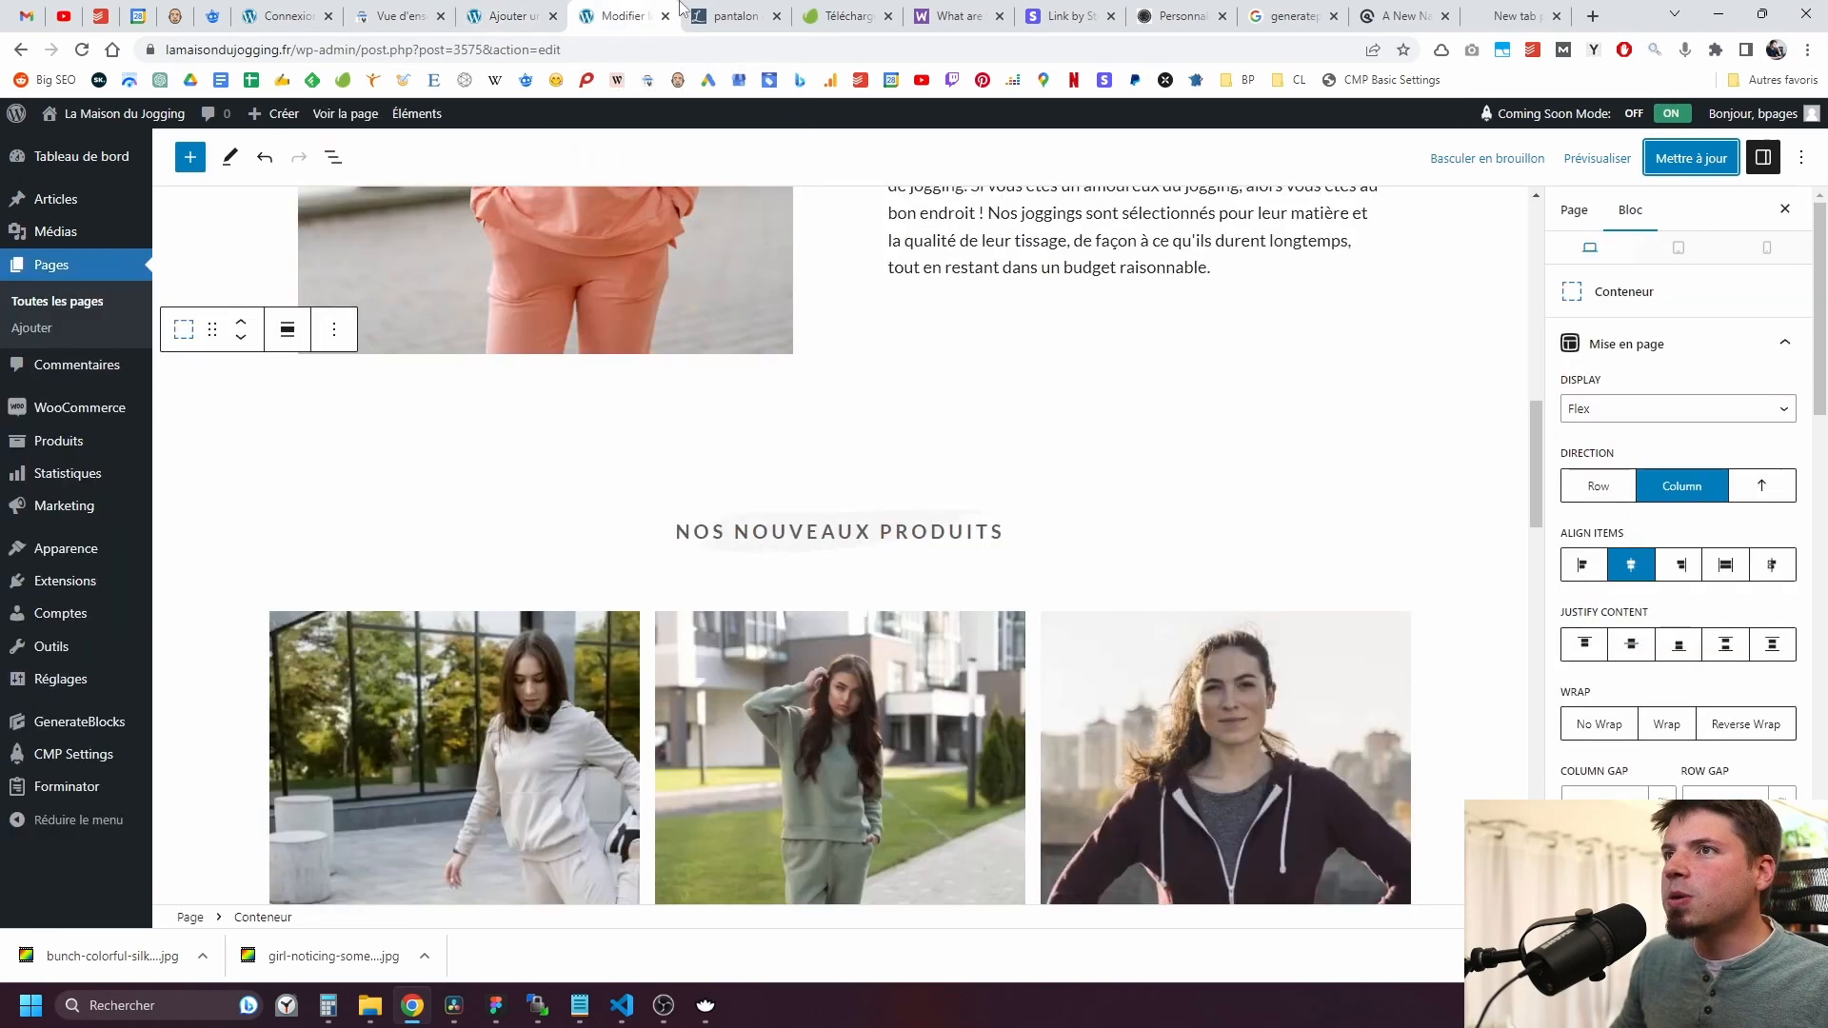
pyautogui.click(735, 15)
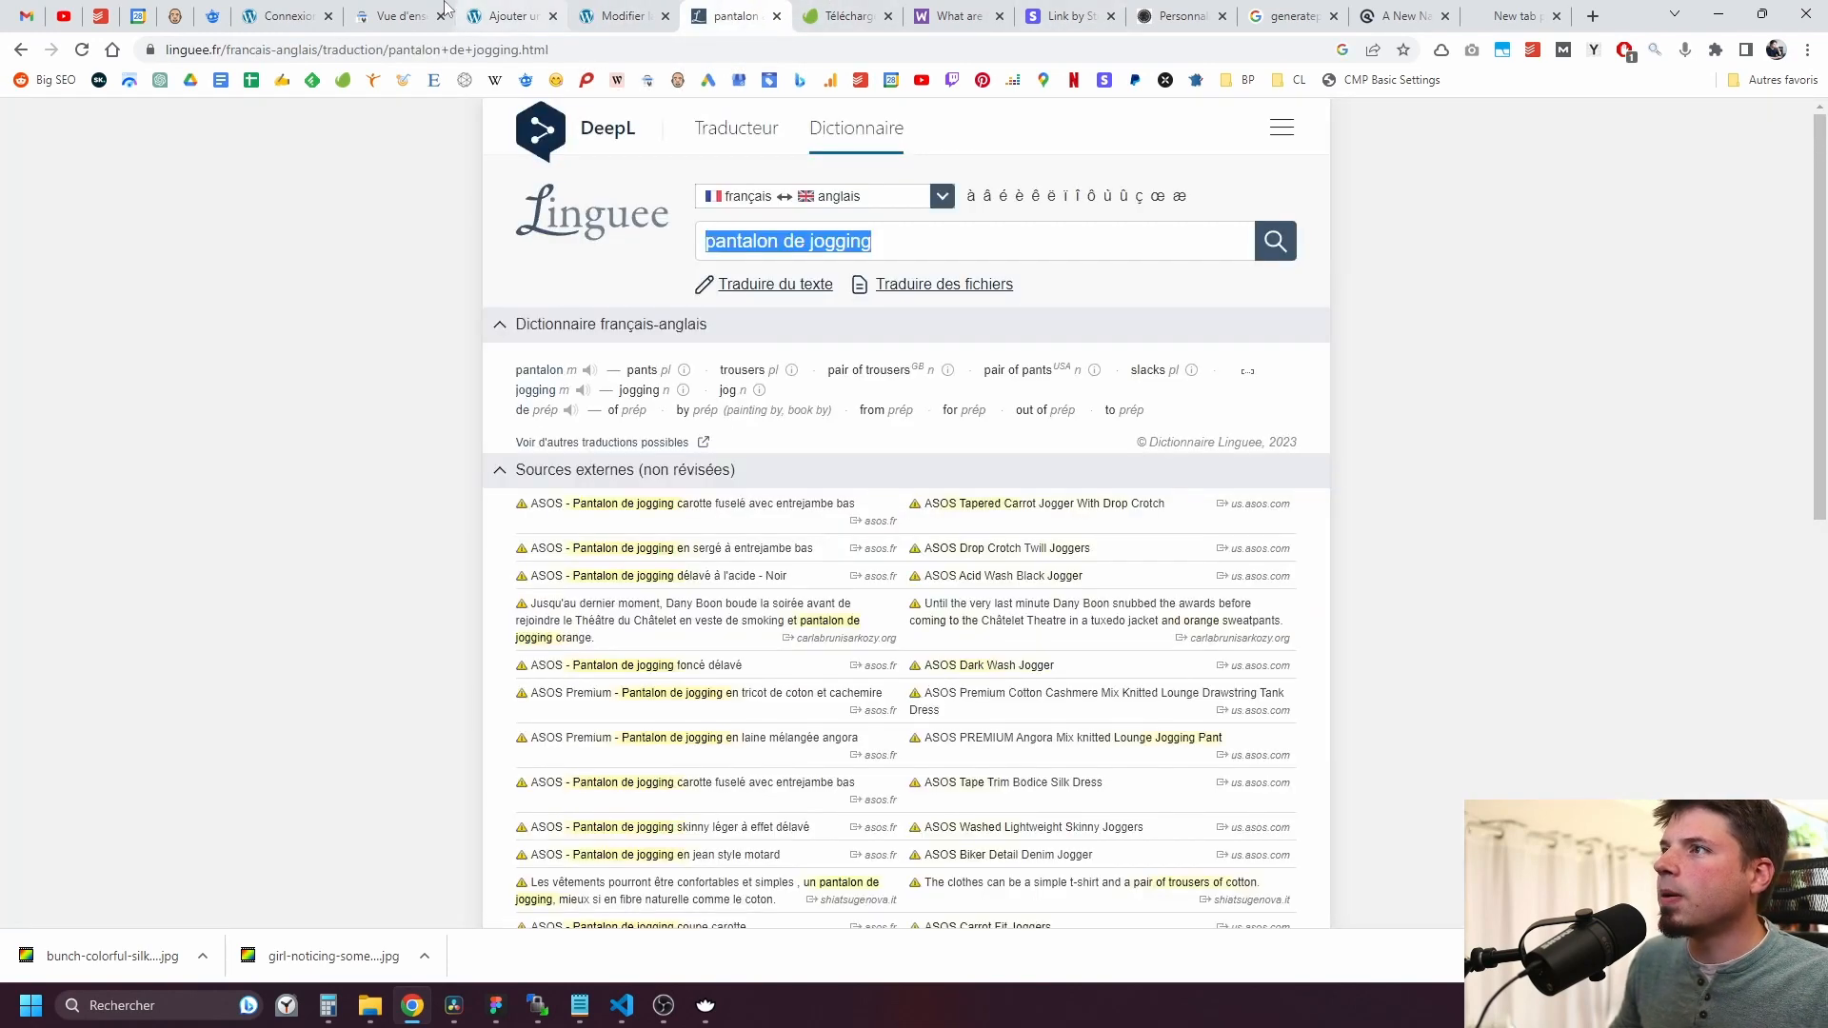
pyautogui.click(391, 15)
pyautogui.scroll(3, 950, 452)
pyautogui.scroll(-3, 990, 524)
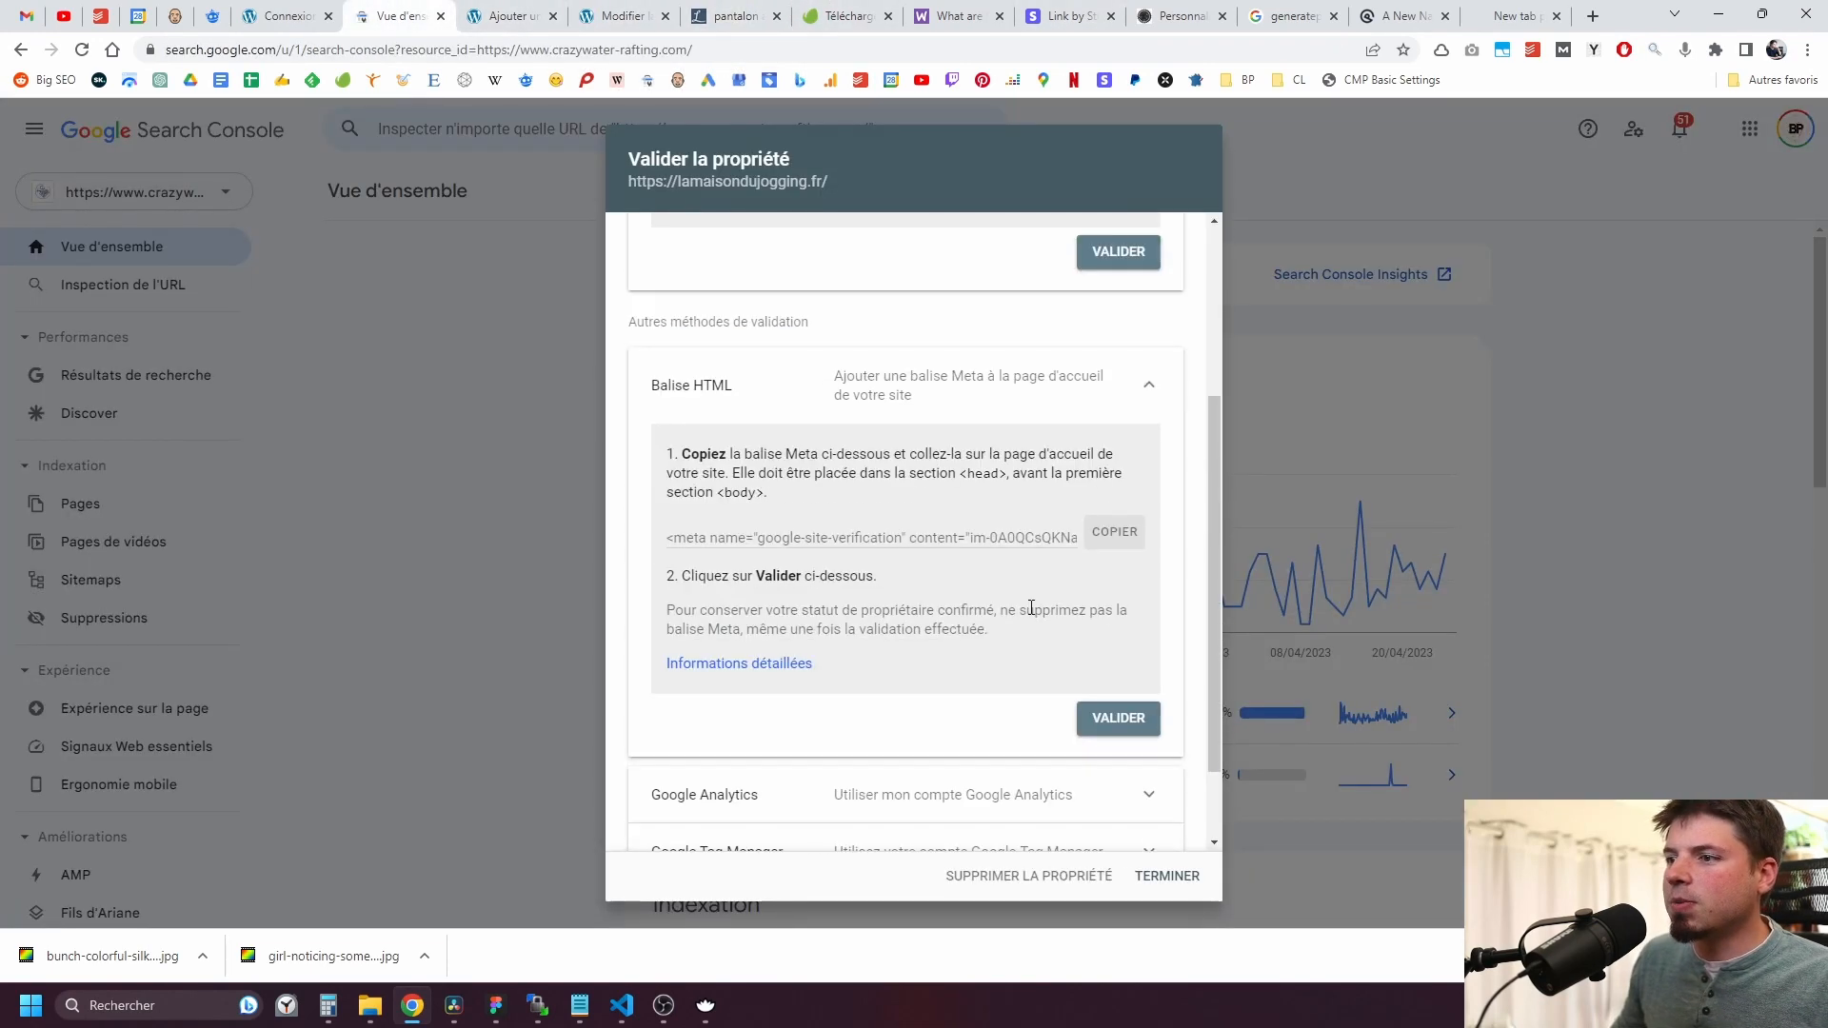
pyautogui.click(1095, 722)
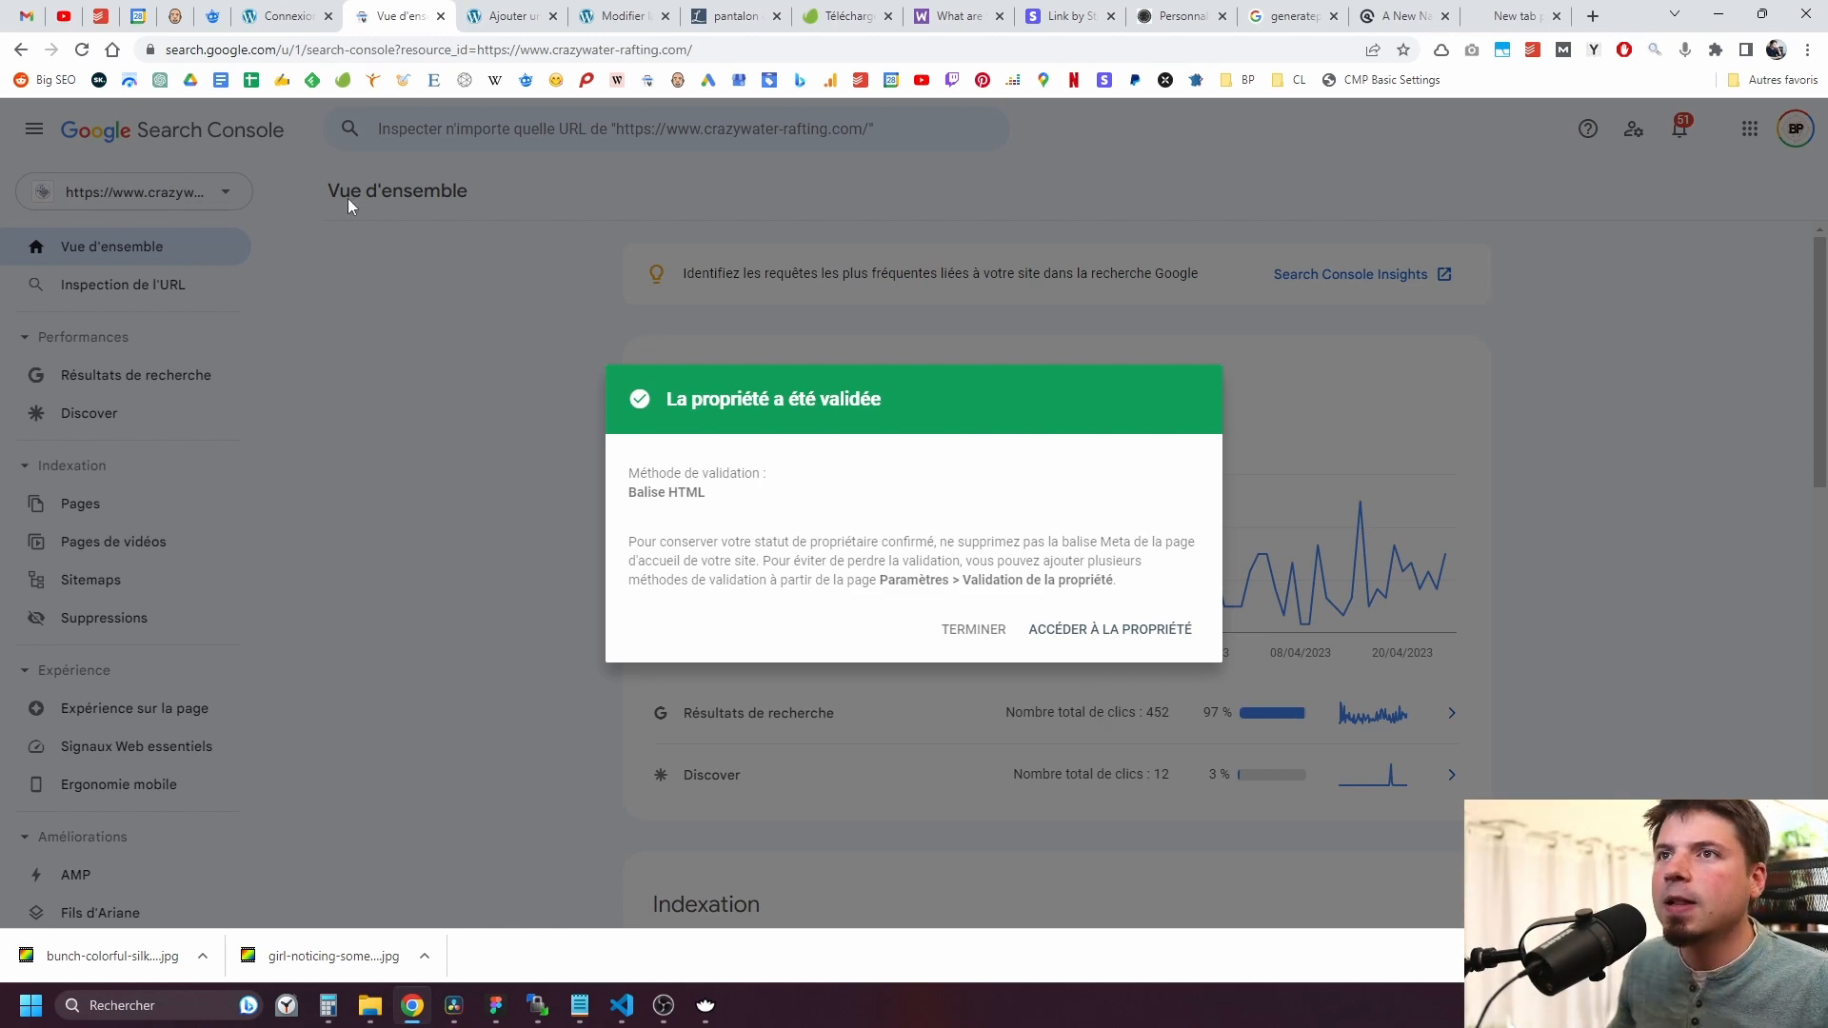
pyautogui.click(1048, 636)
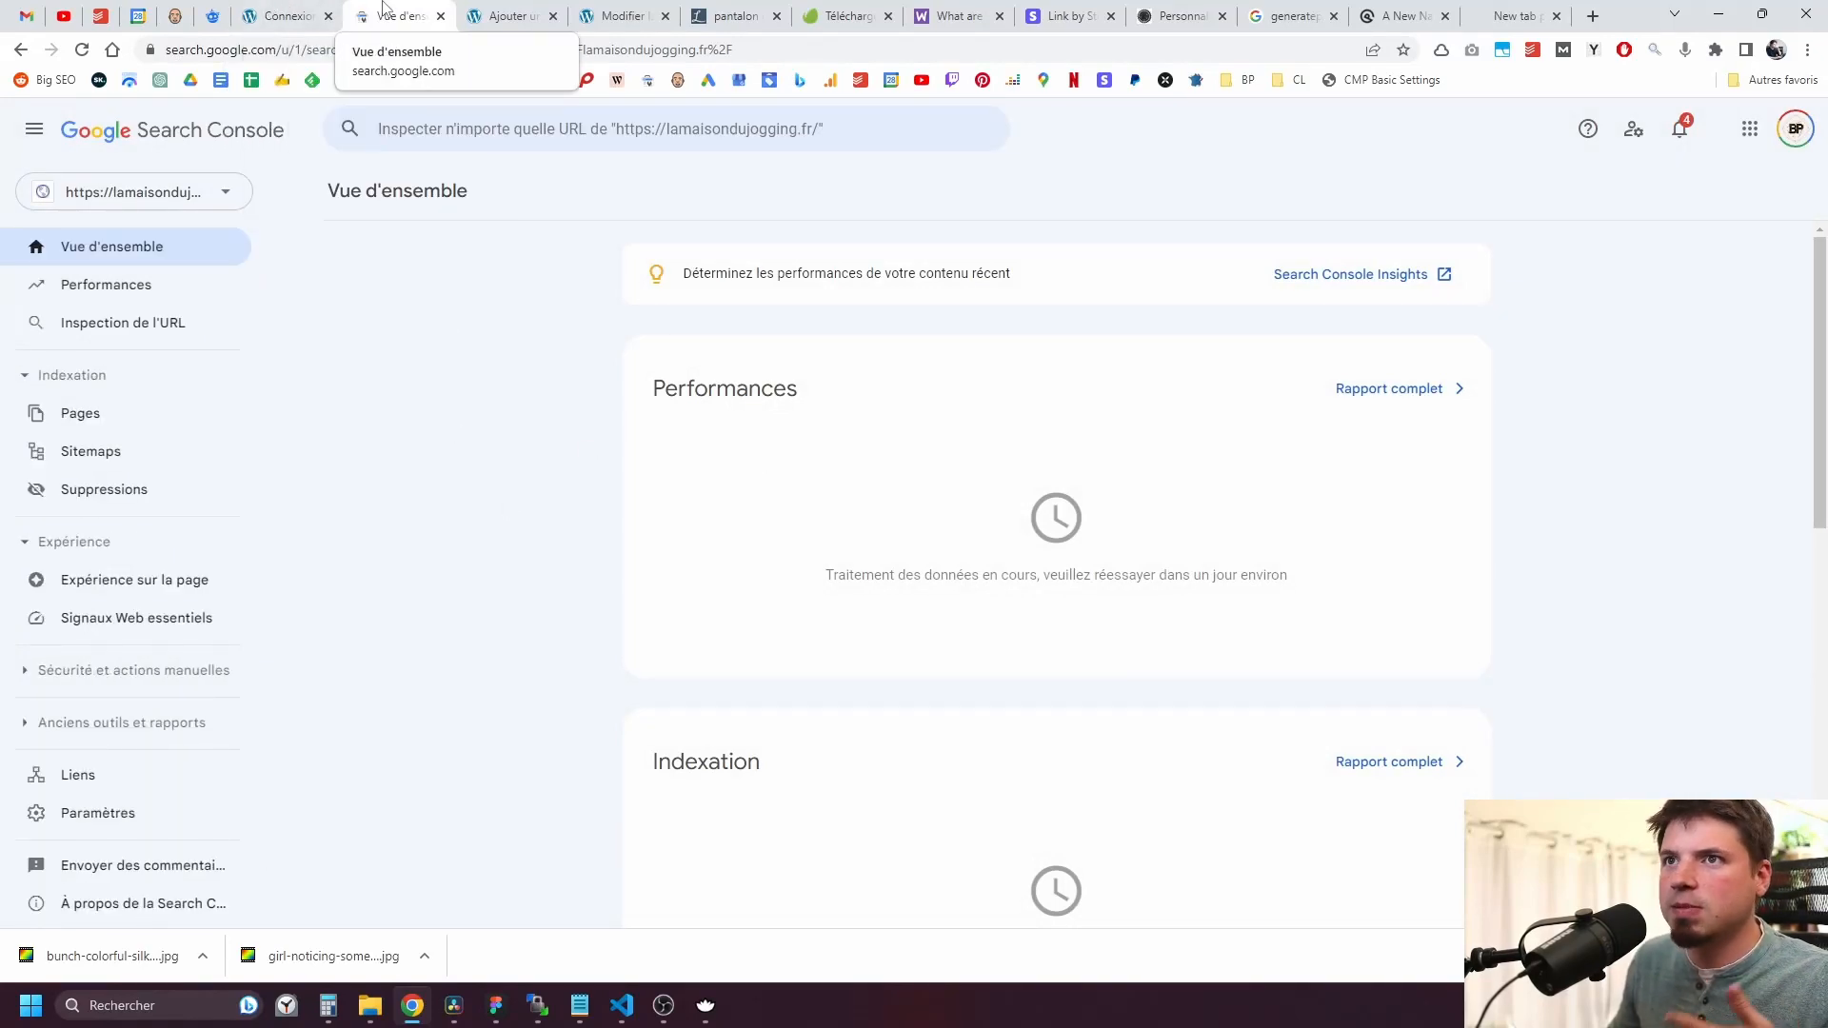
# Step: Return to the Yoast settings, revisit the site connections and representation pages, and look over the Articles content type settings
pyautogui.click(281, 13)
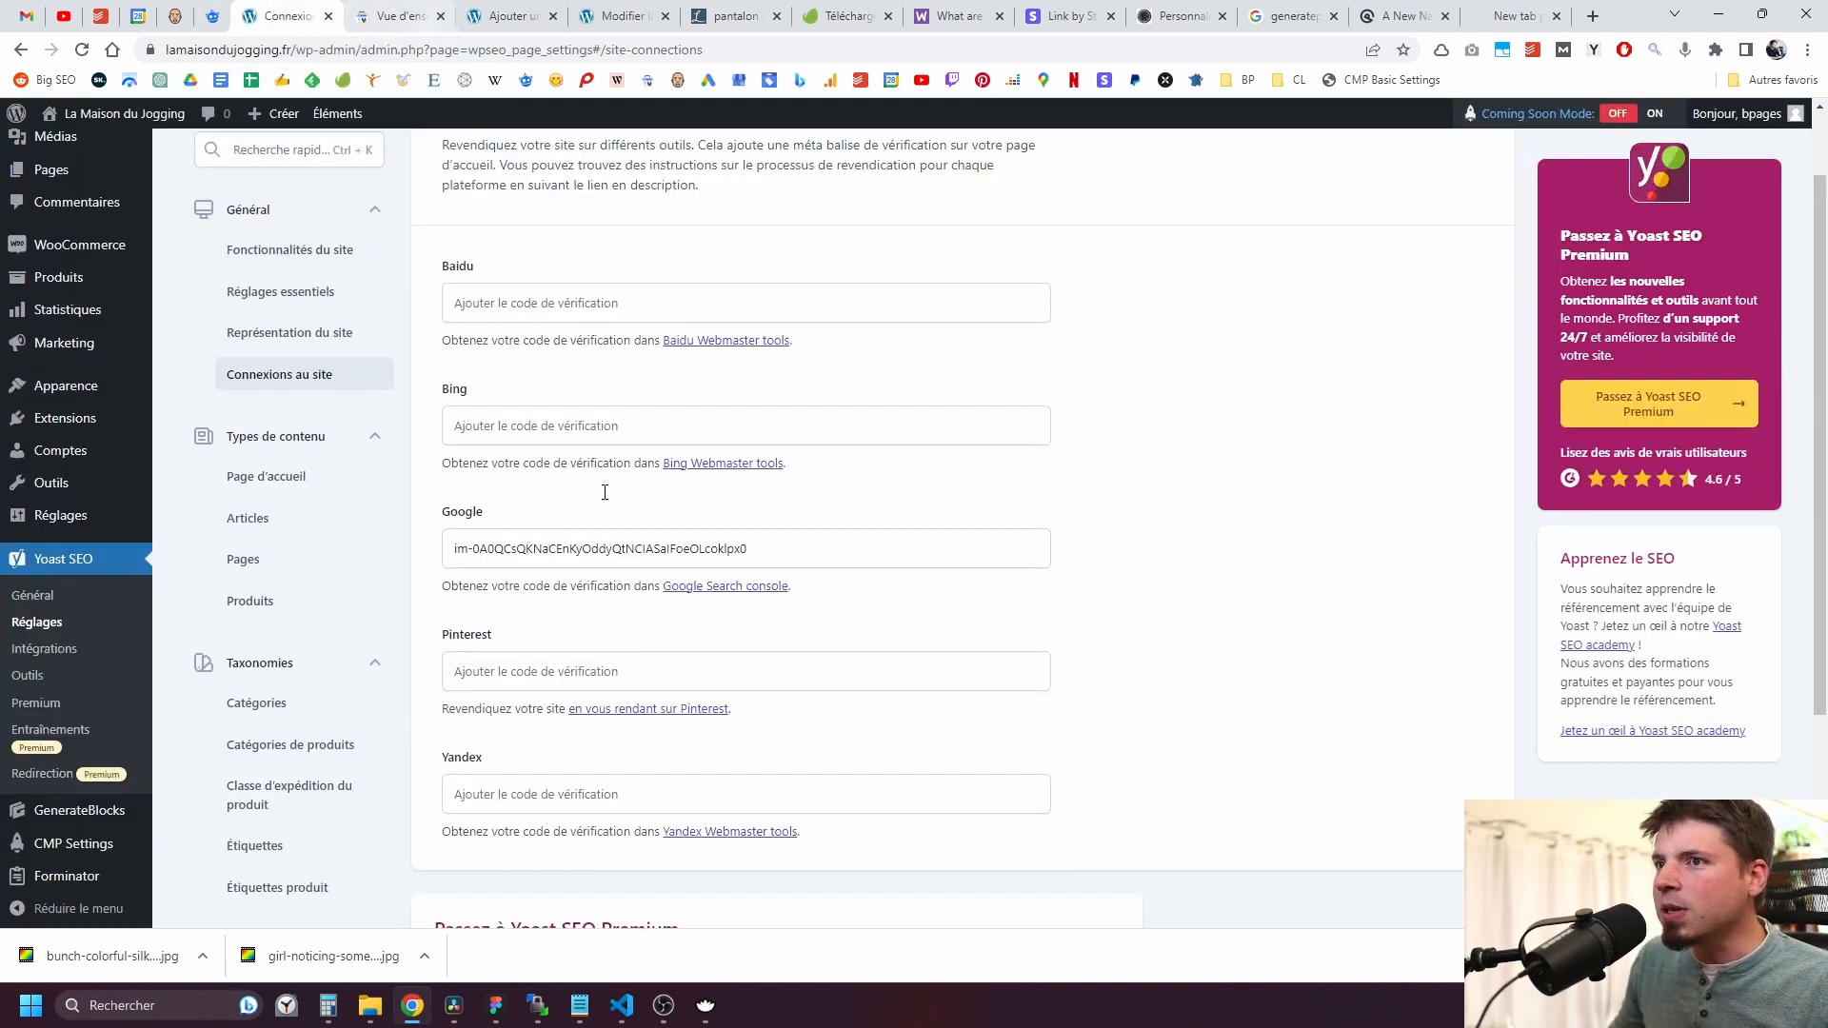
pyautogui.scroll(1, 491, 687)
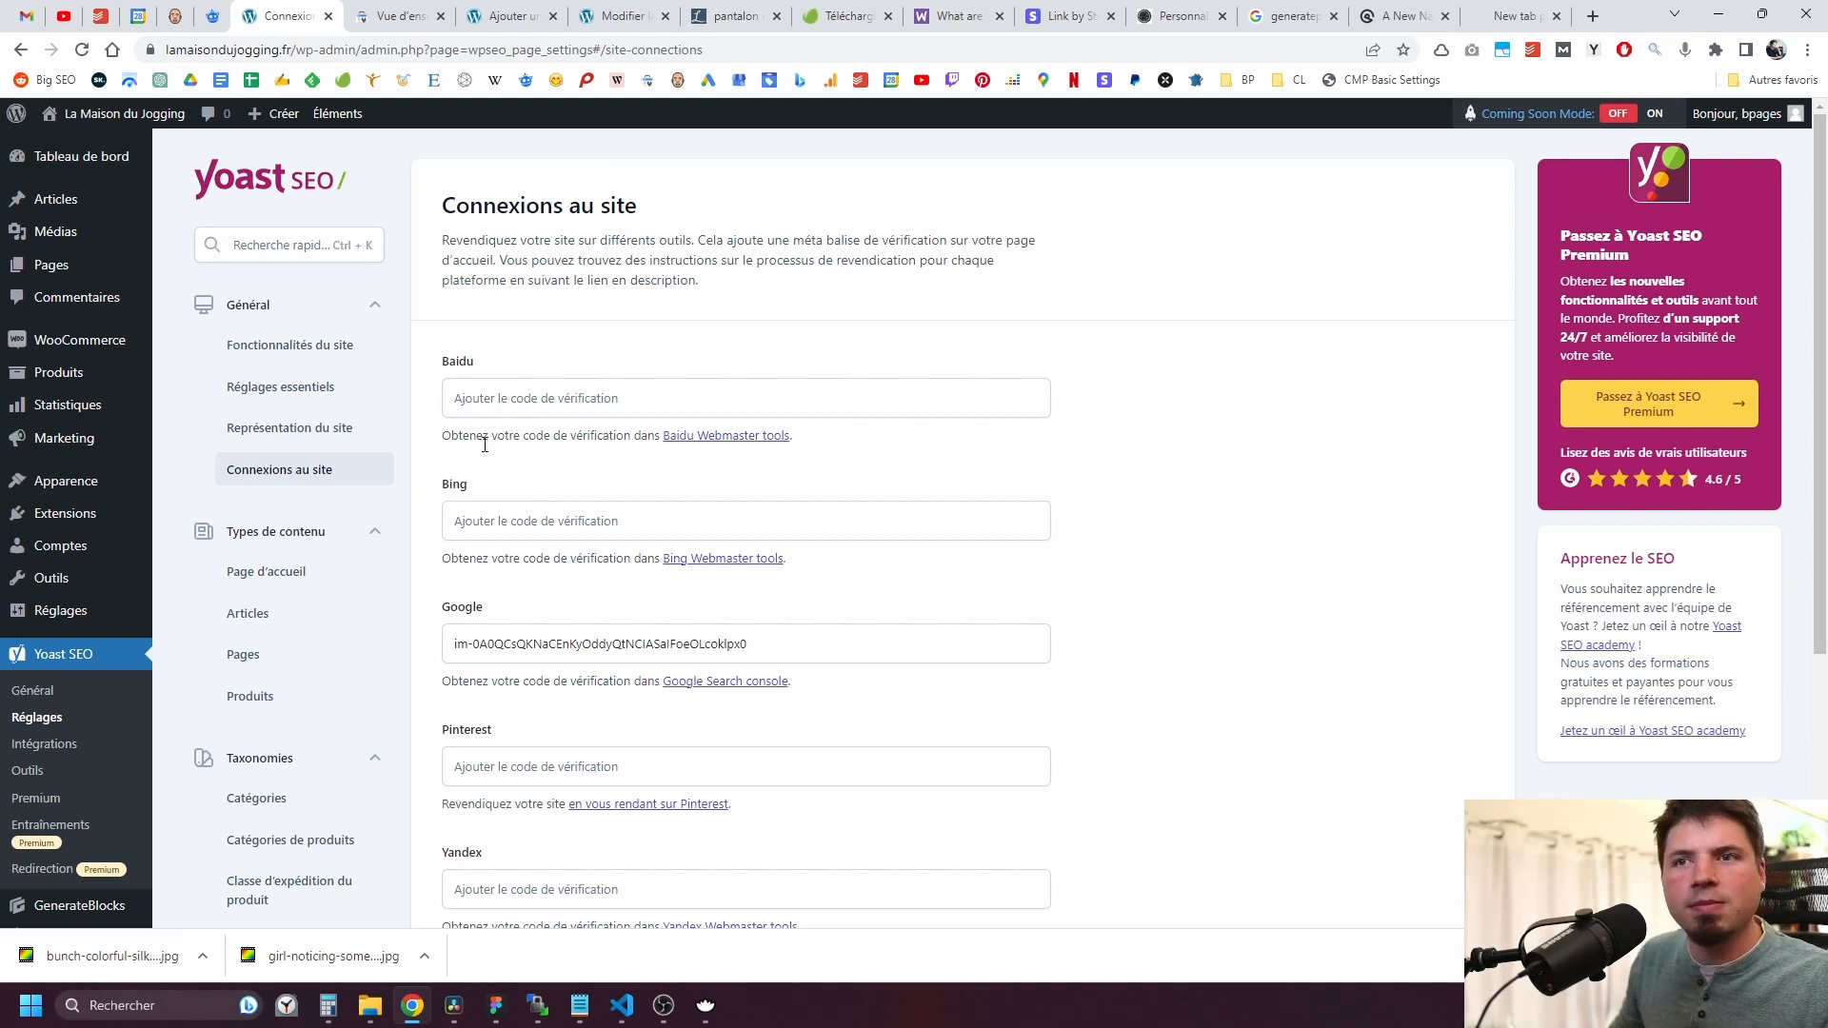
pyautogui.click(277, 581)
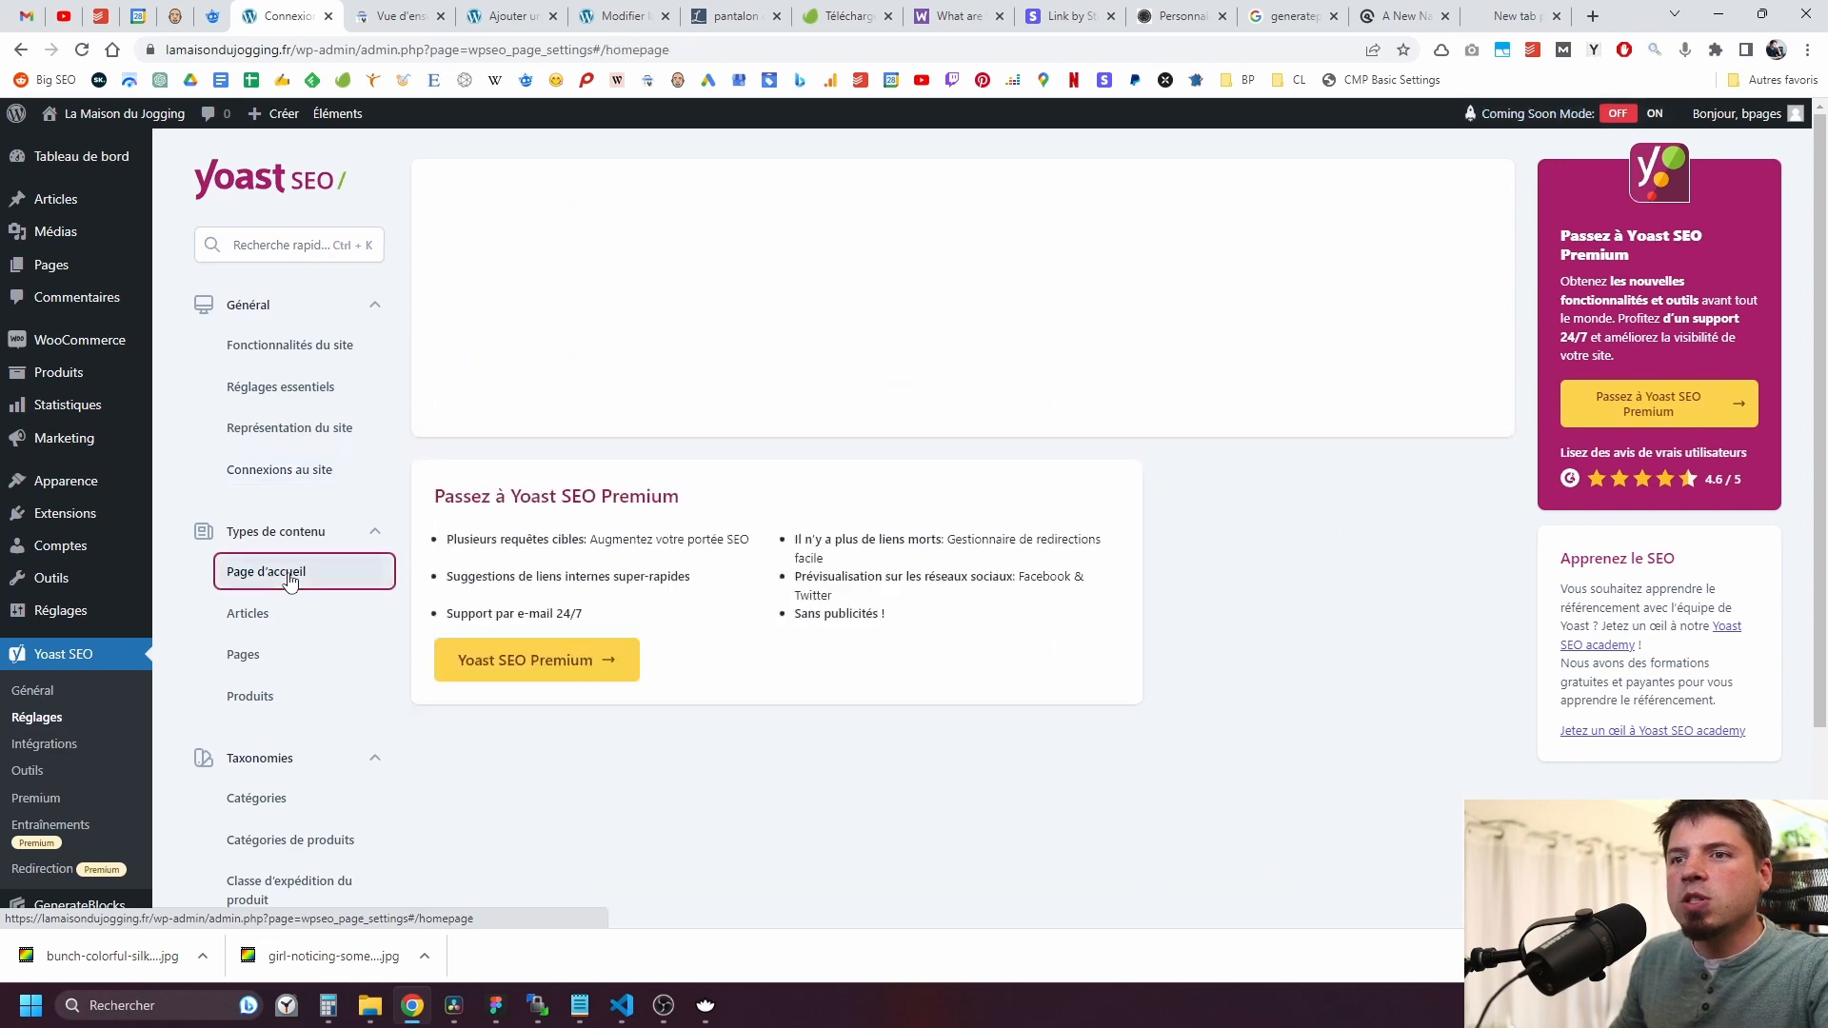
pyautogui.click(307, 481)
pyautogui.click(286, 427)
pyautogui.click(271, 572)
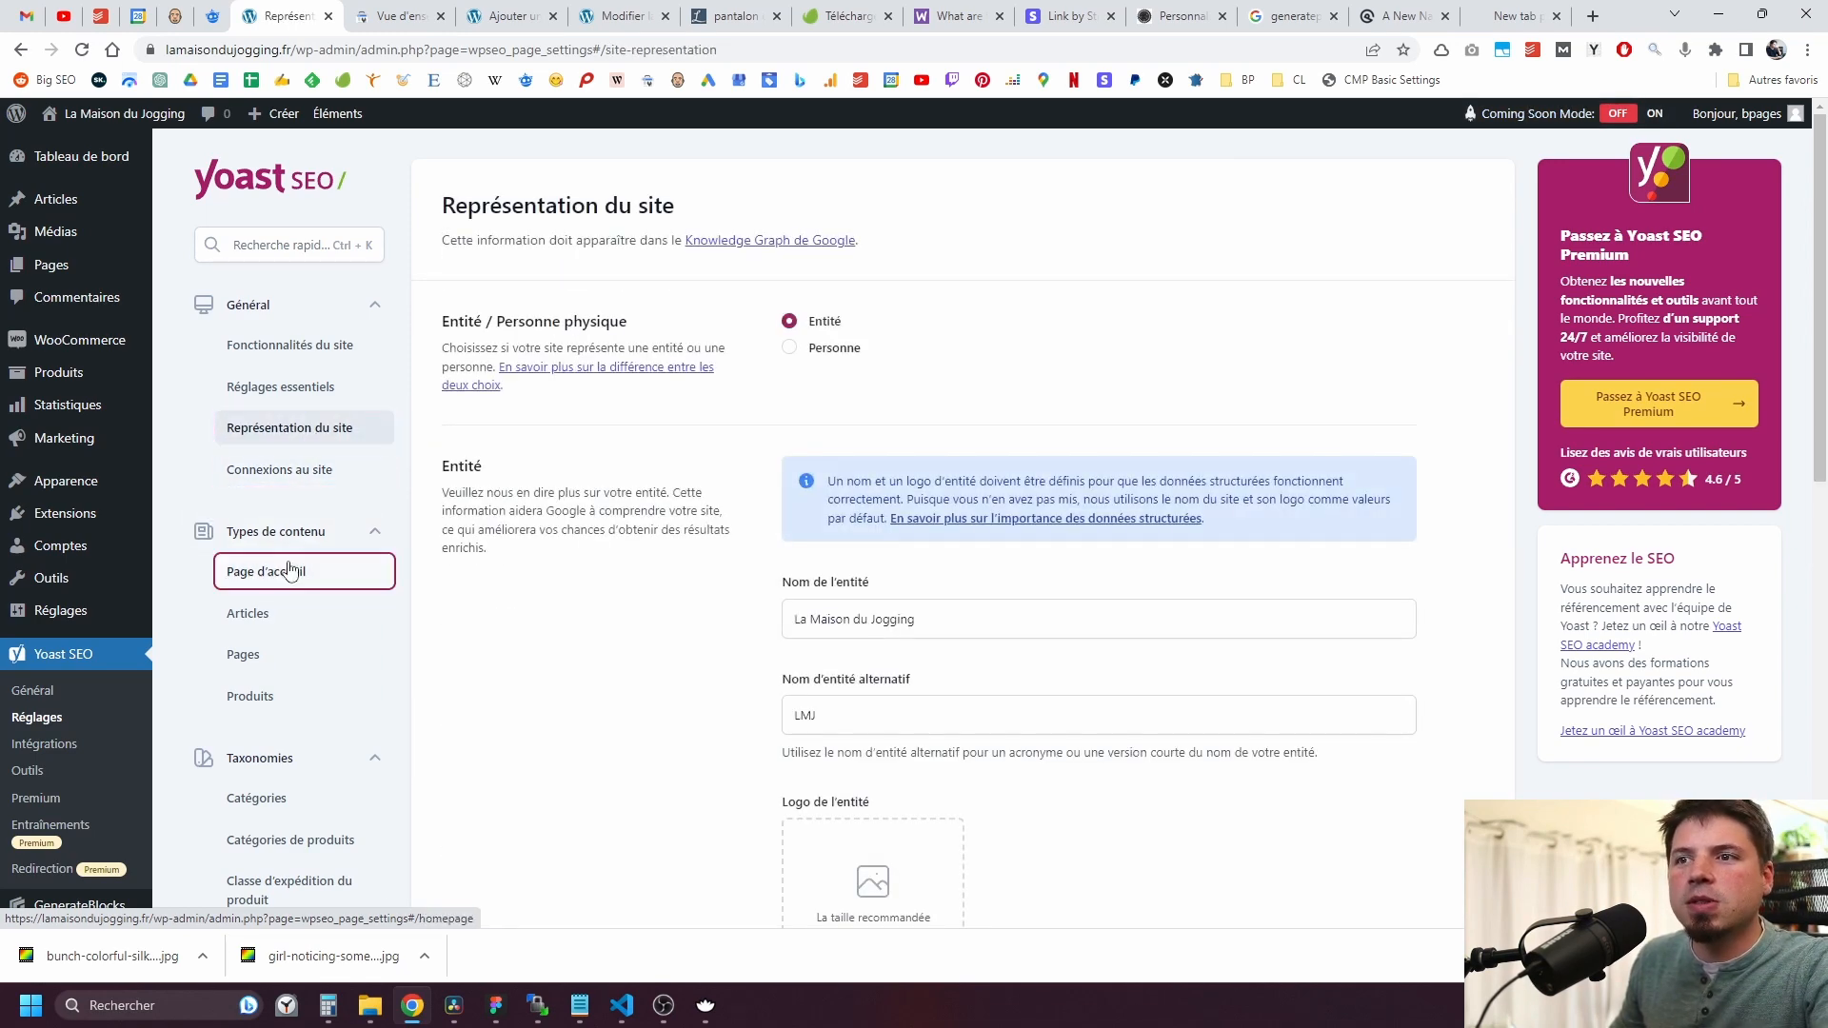
pyautogui.click(271, 624)
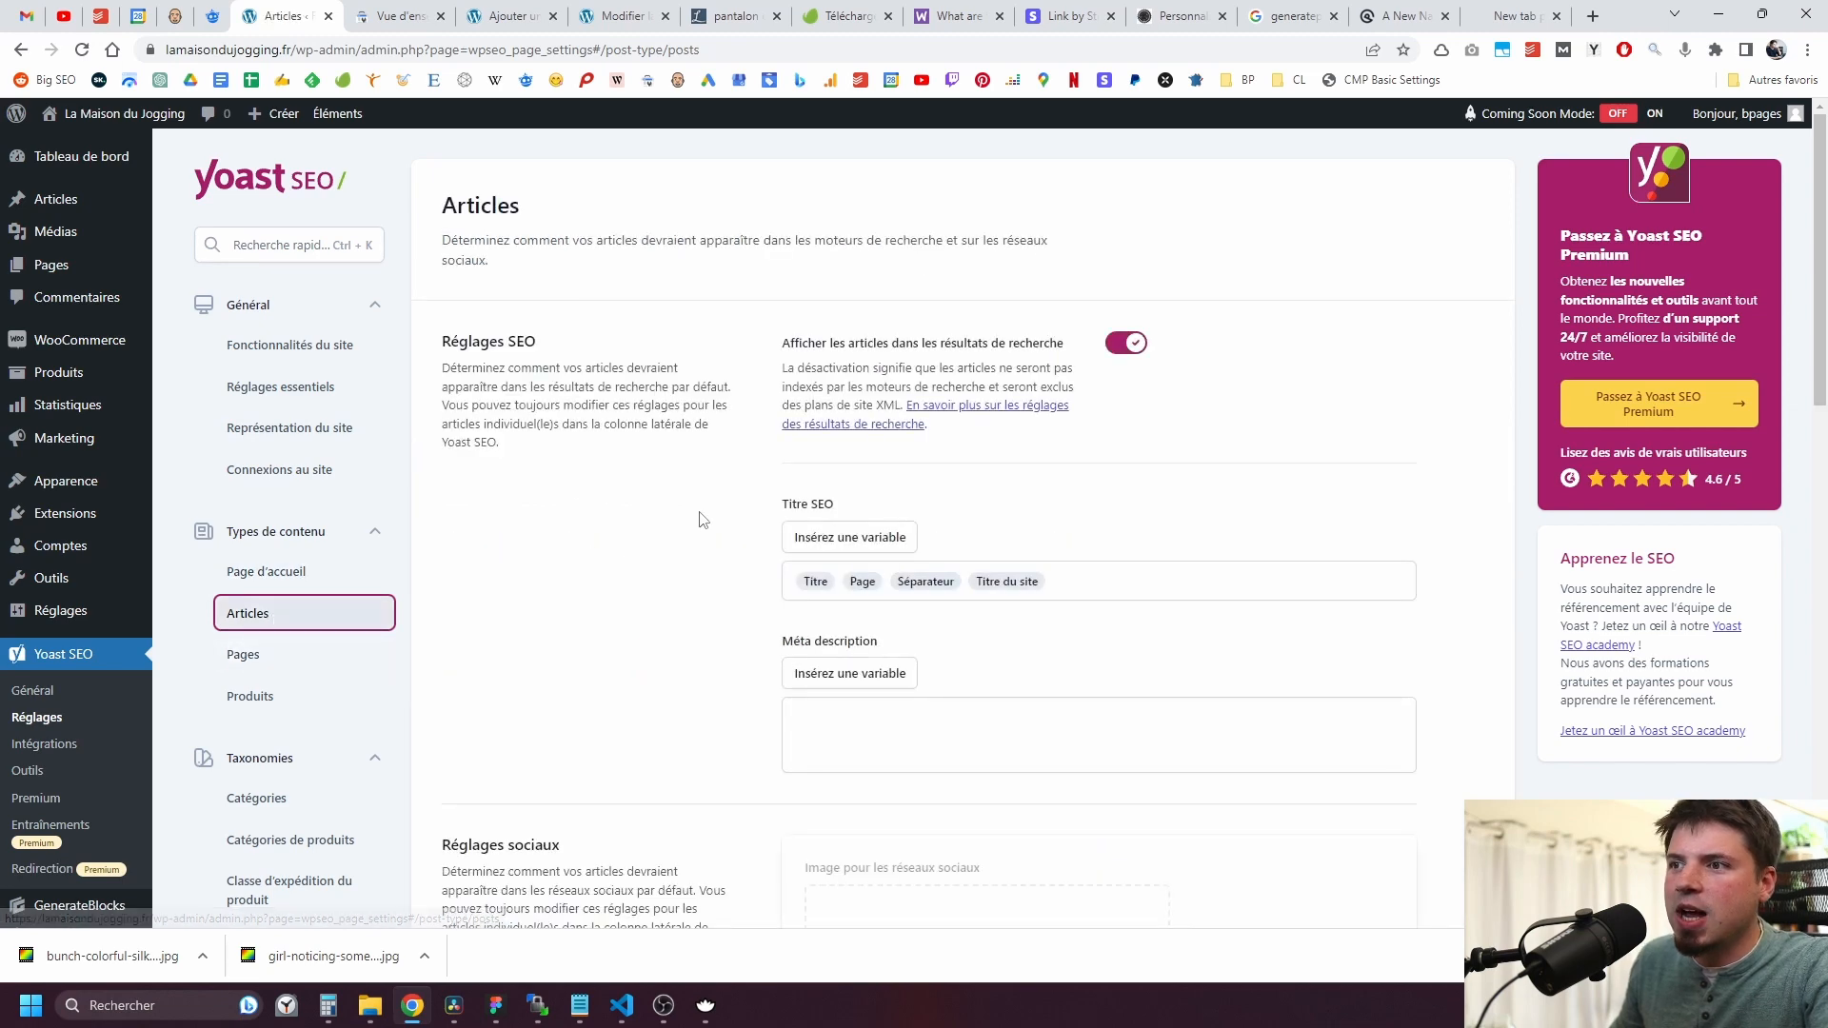
pyautogui.scroll(-3, 514, 471)
pyautogui.scroll(3, 675, 475)
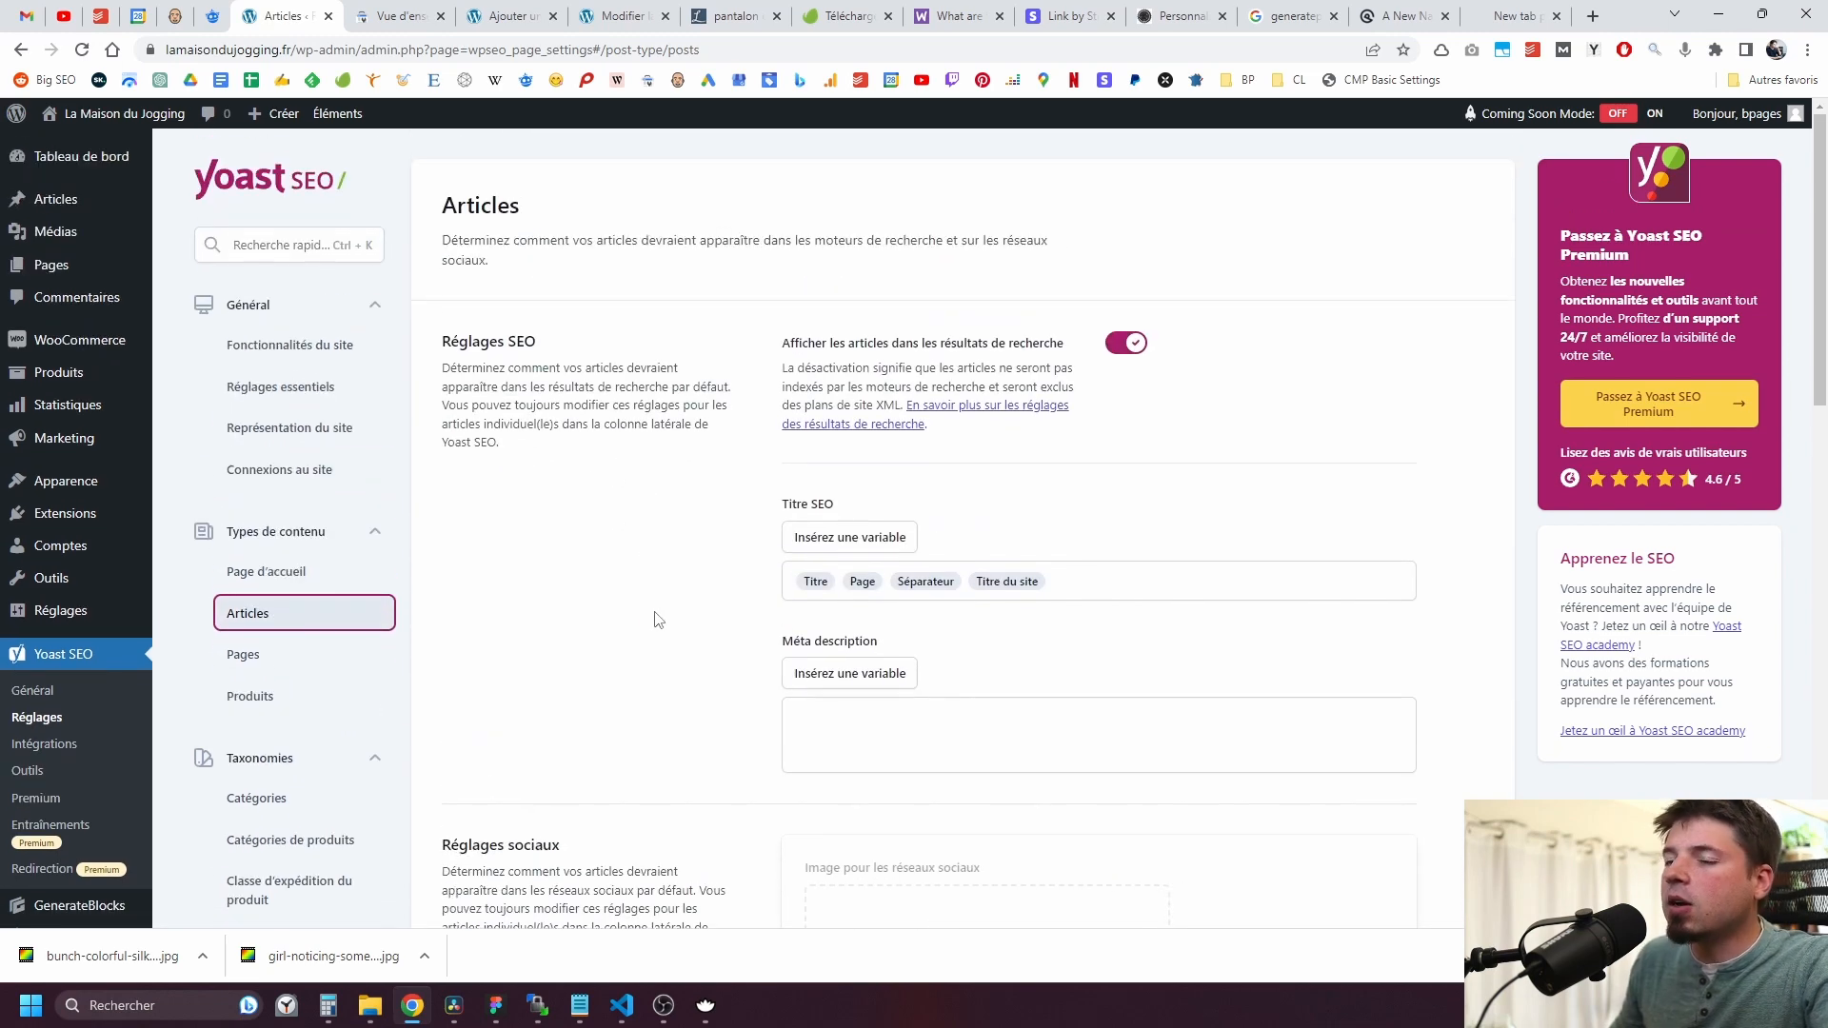
# Step: Bring up the variable suggestions in the Articles meta description with %, and clear the field again
pyautogui.click(929, 707)
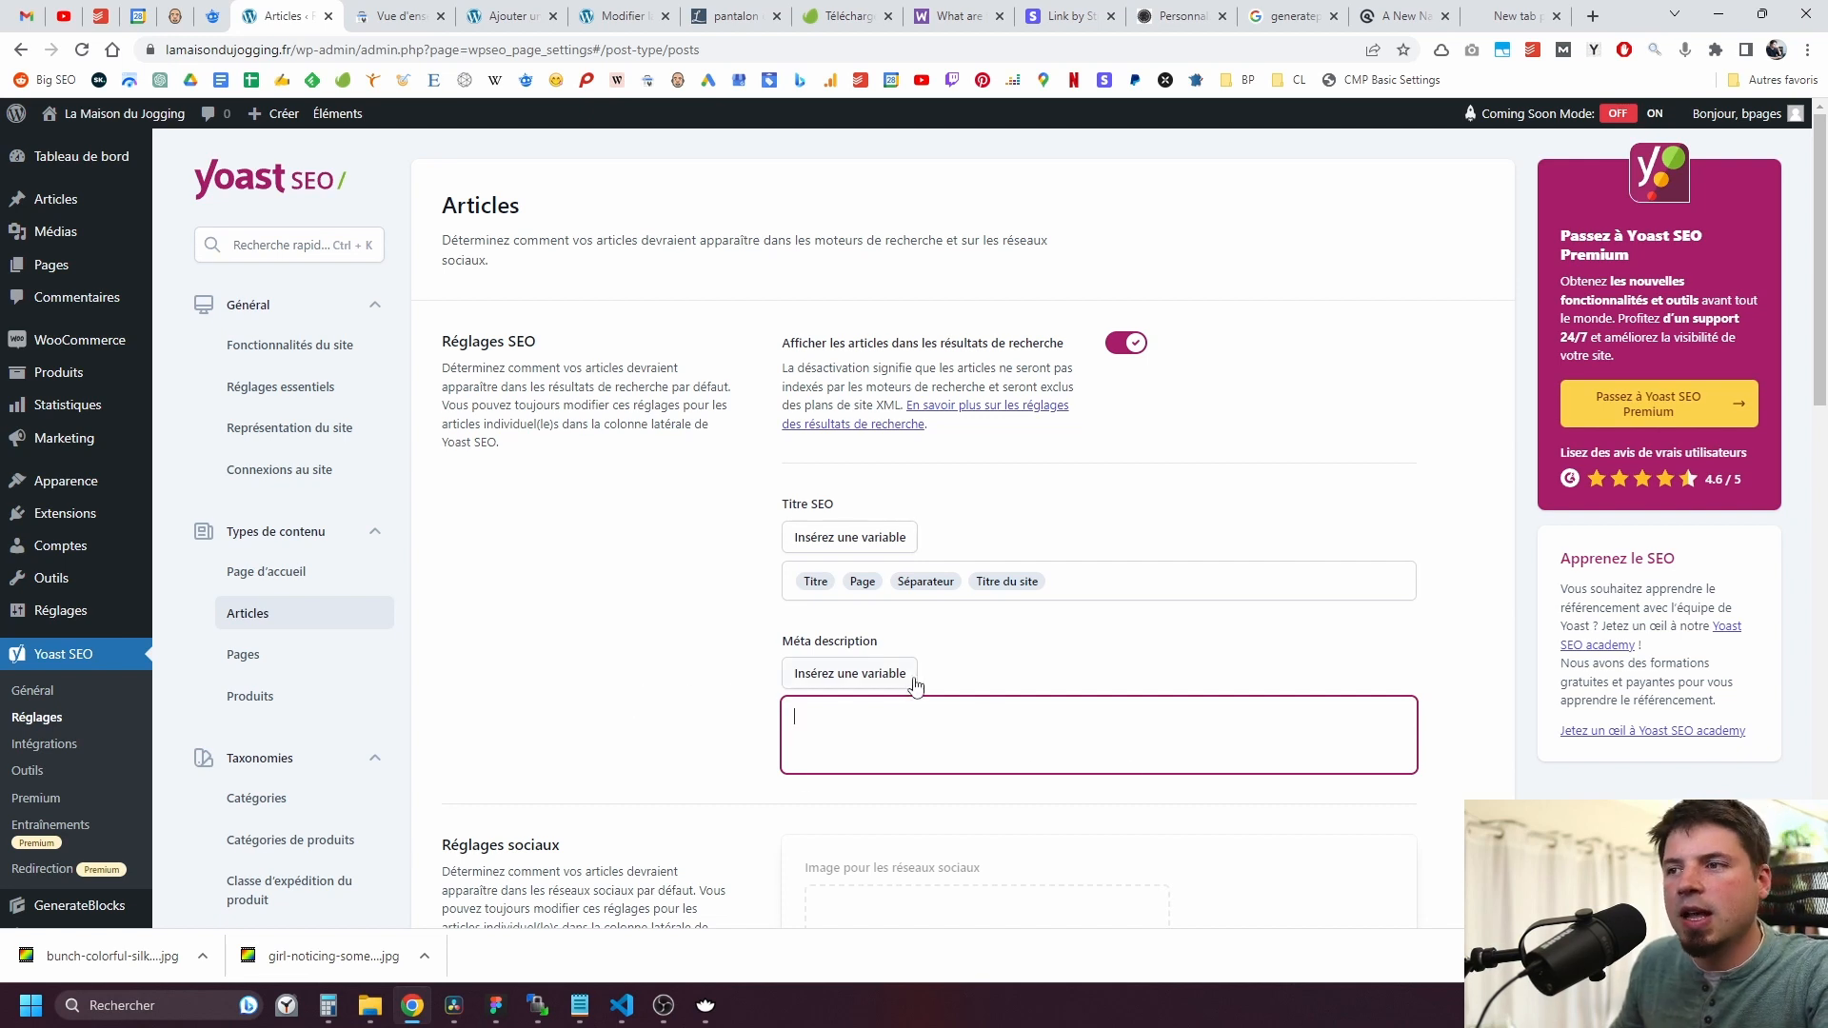
pyautogui.write('%')
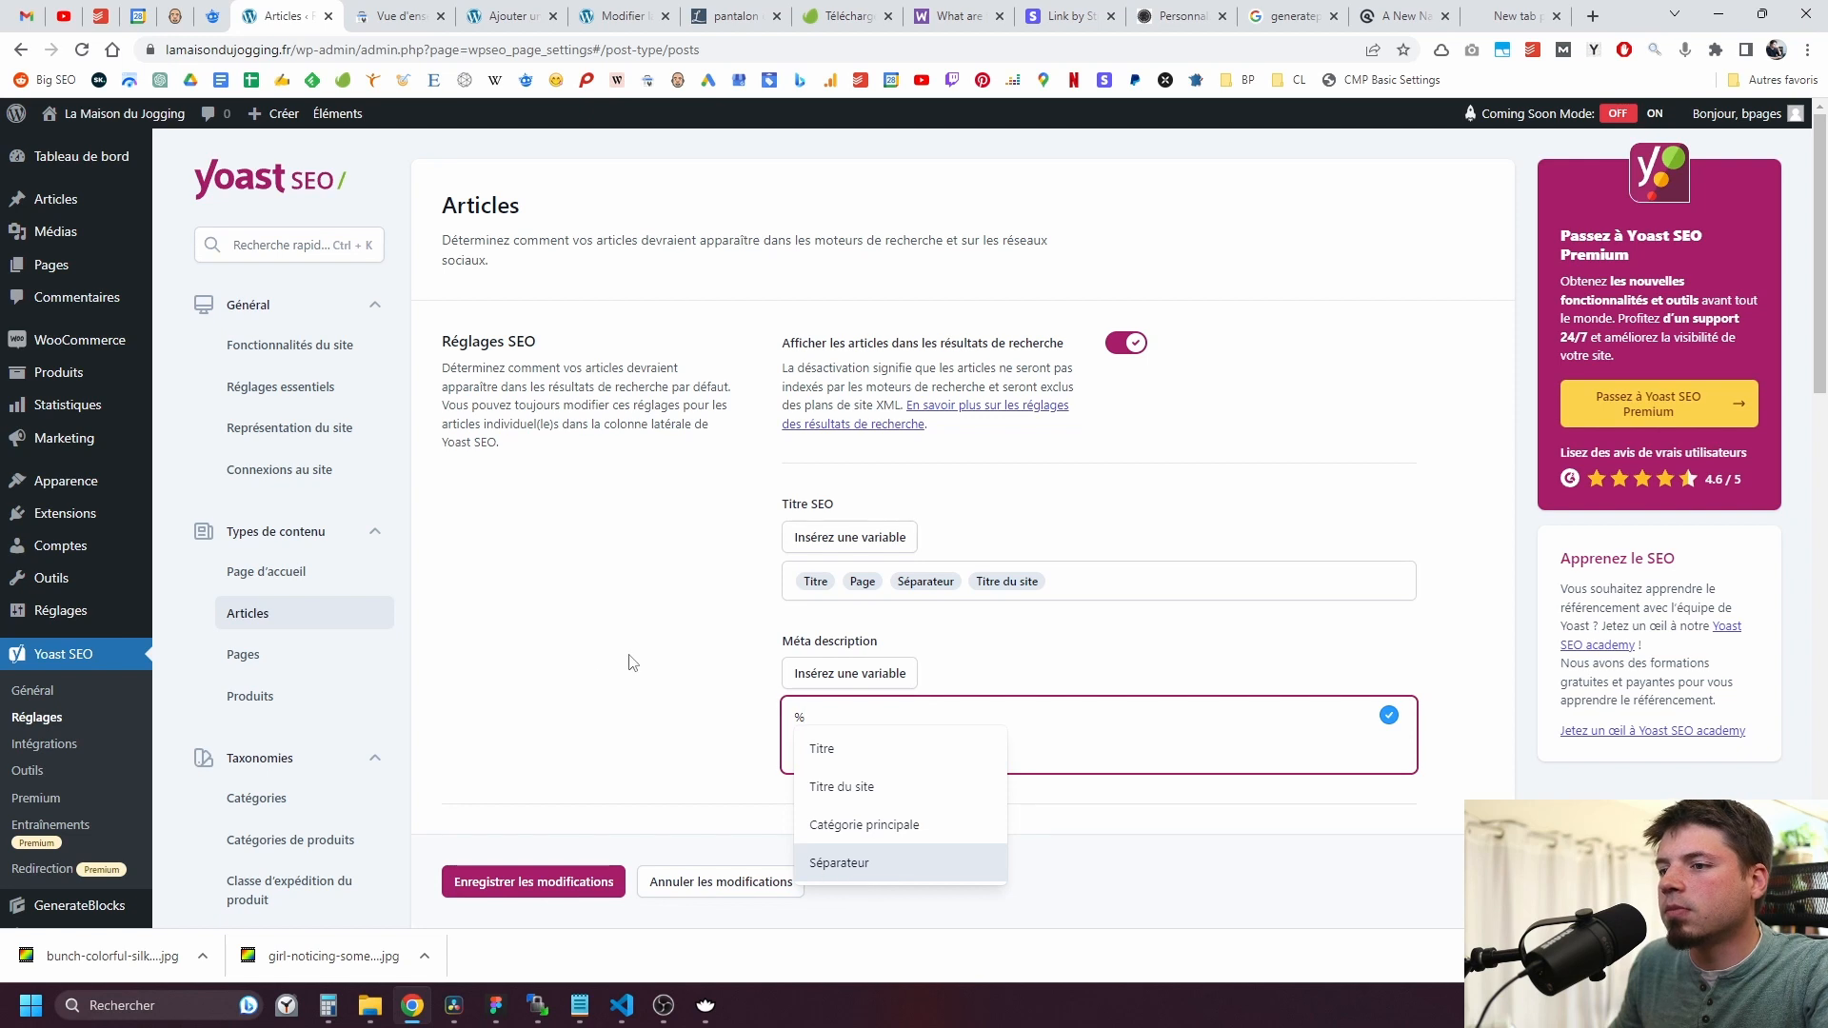
pyautogui.click(633, 664)
pyautogui.click(863, 720)
pyautogui.press('BackSpace')
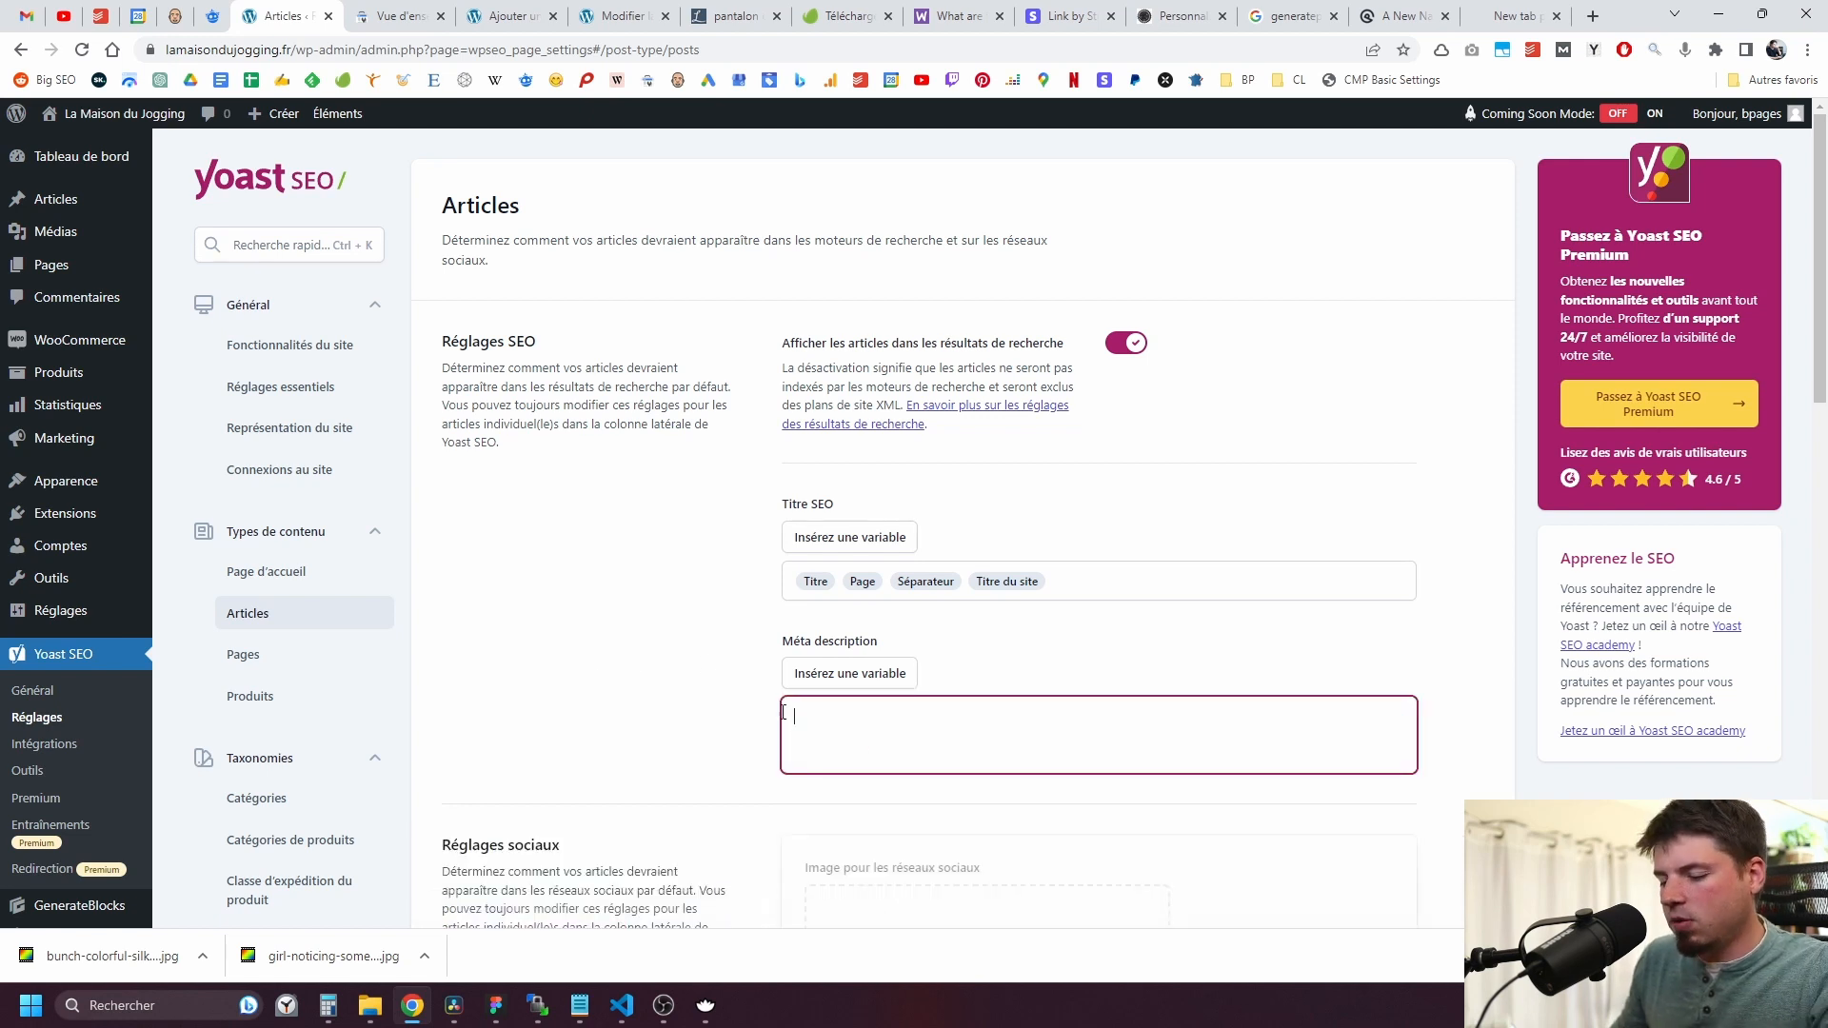
pyautogui.click(617, 695)
# Step: Look over the Articles SEO title template and the social settings below it
pyautogui.scroll(-2, 614, 699)
pyautogui.scroll(2, 619, 695)
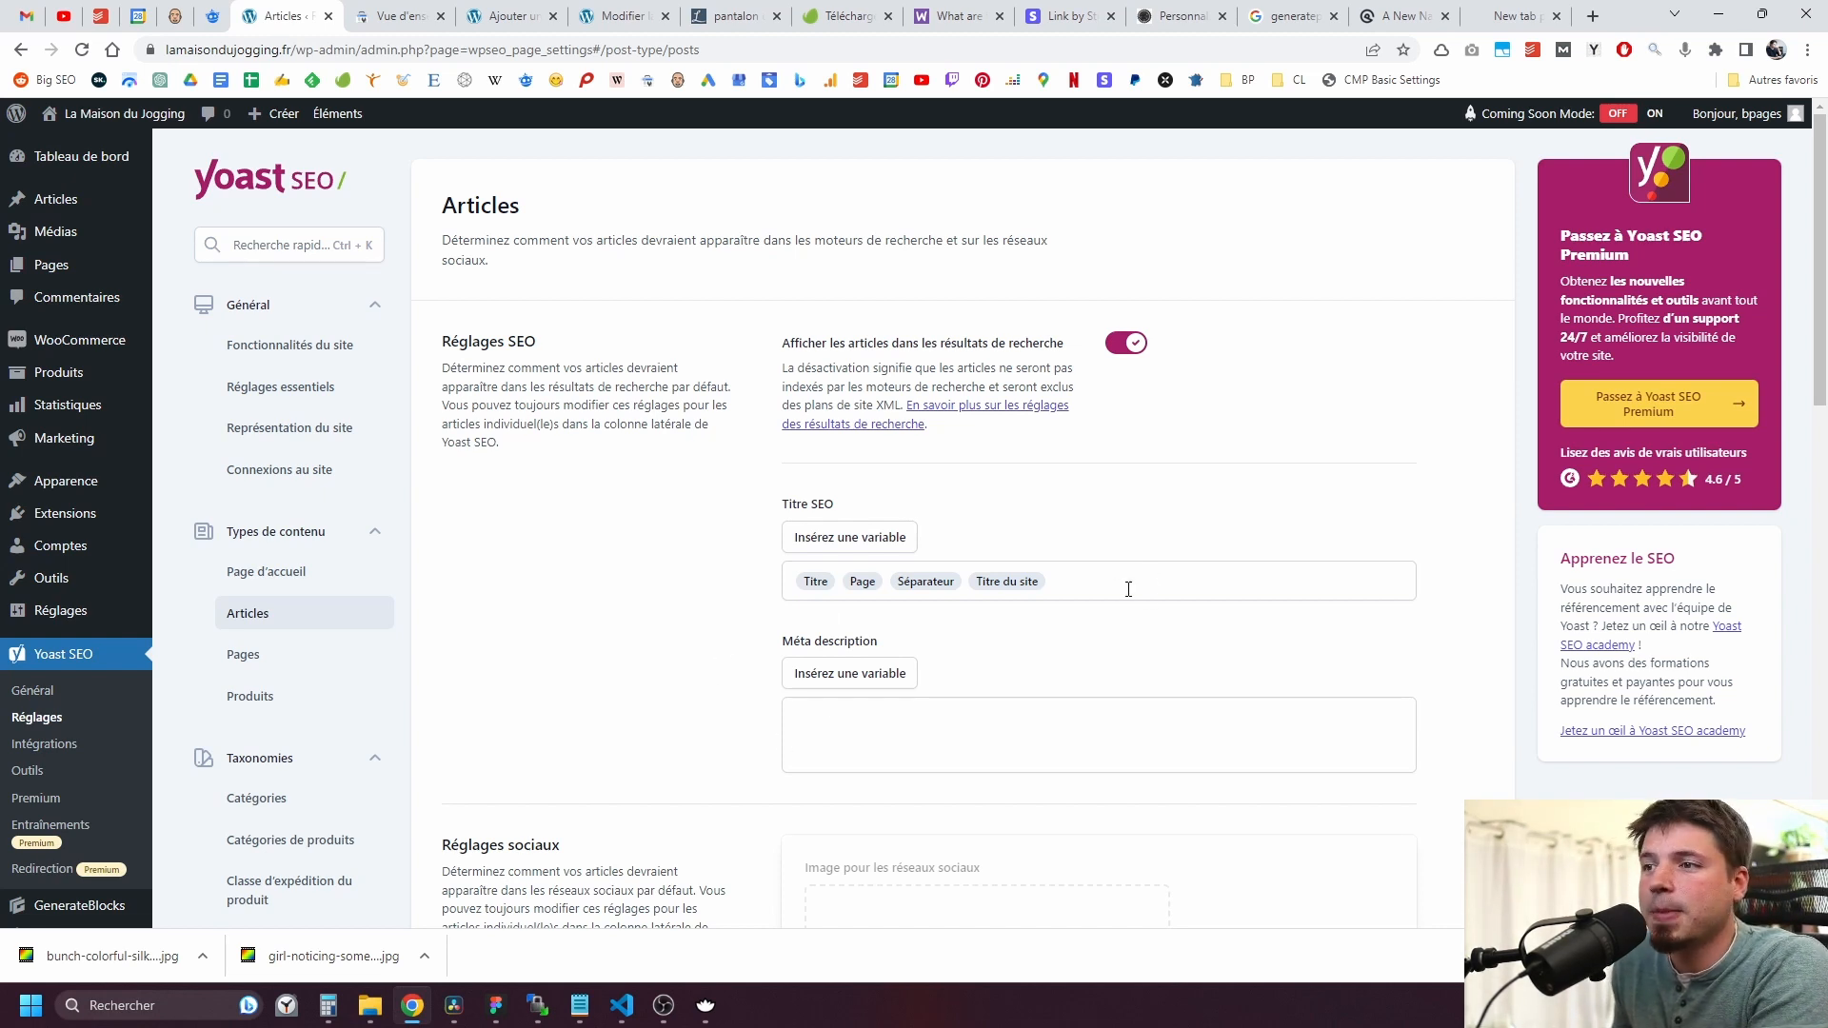
pyautogui.click(1096, 576)
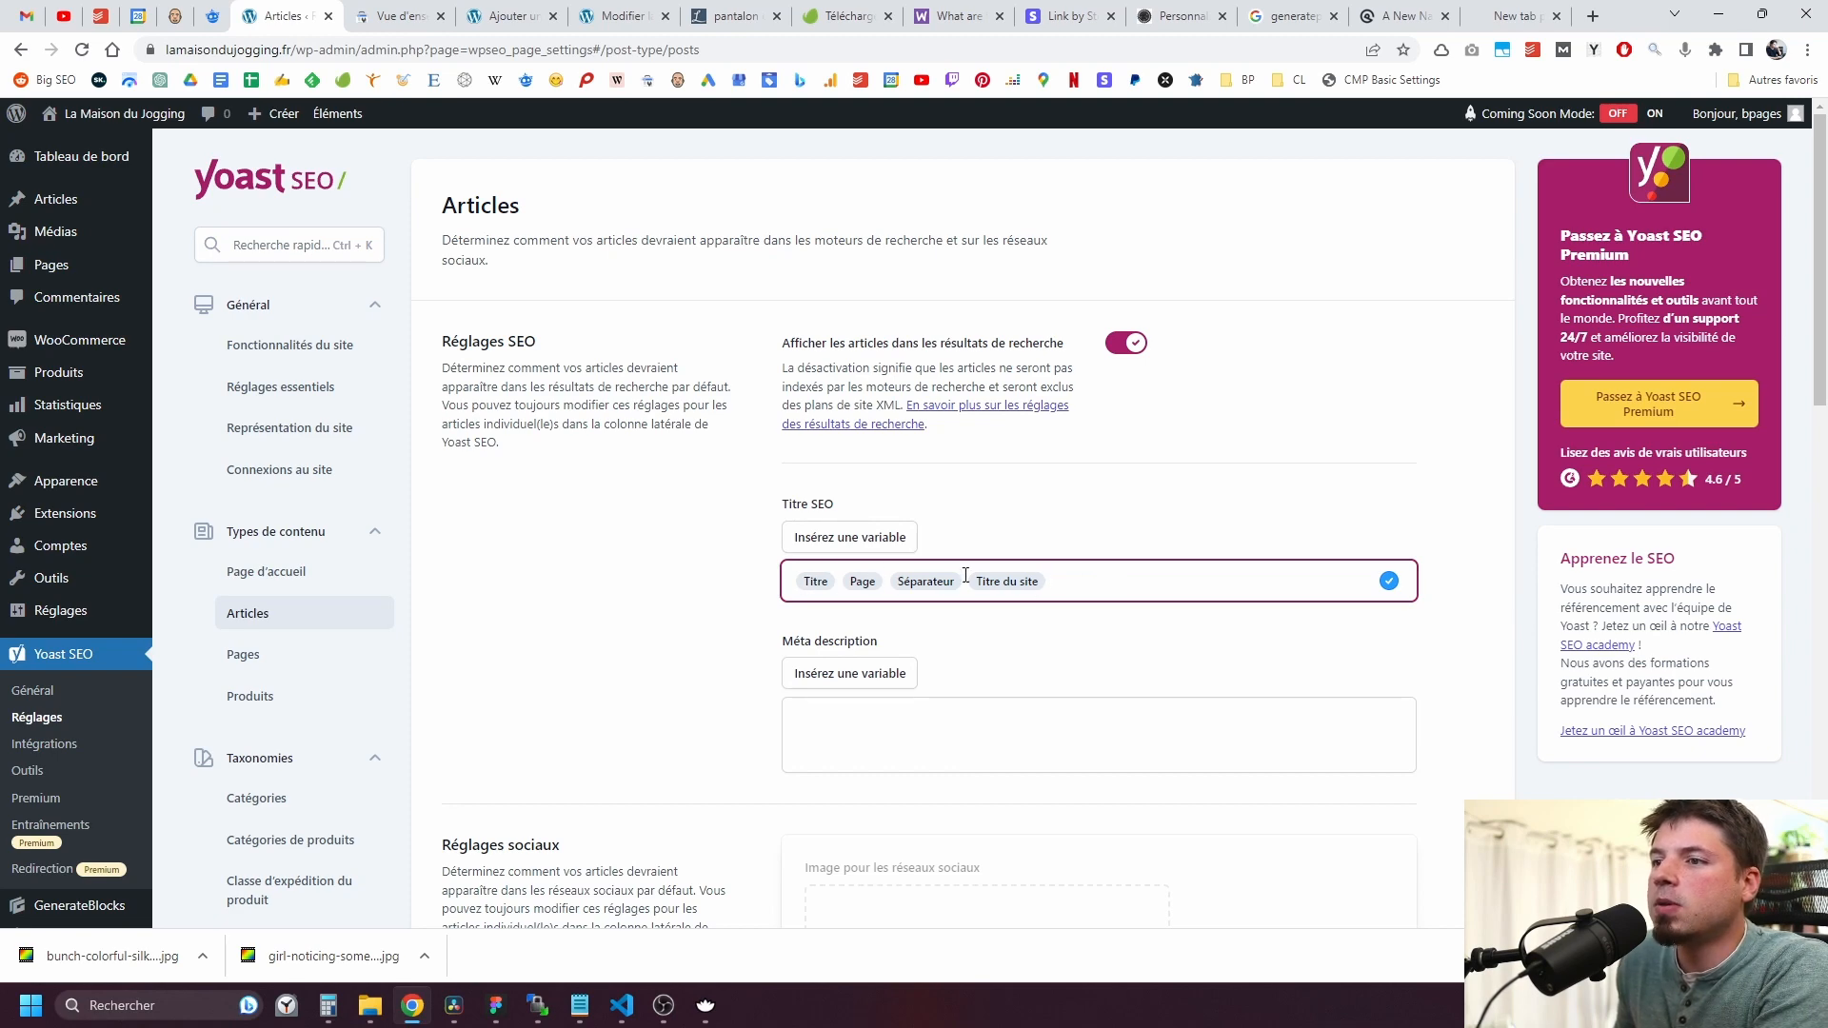
pyautogui.scroll(-7, 654, 622)
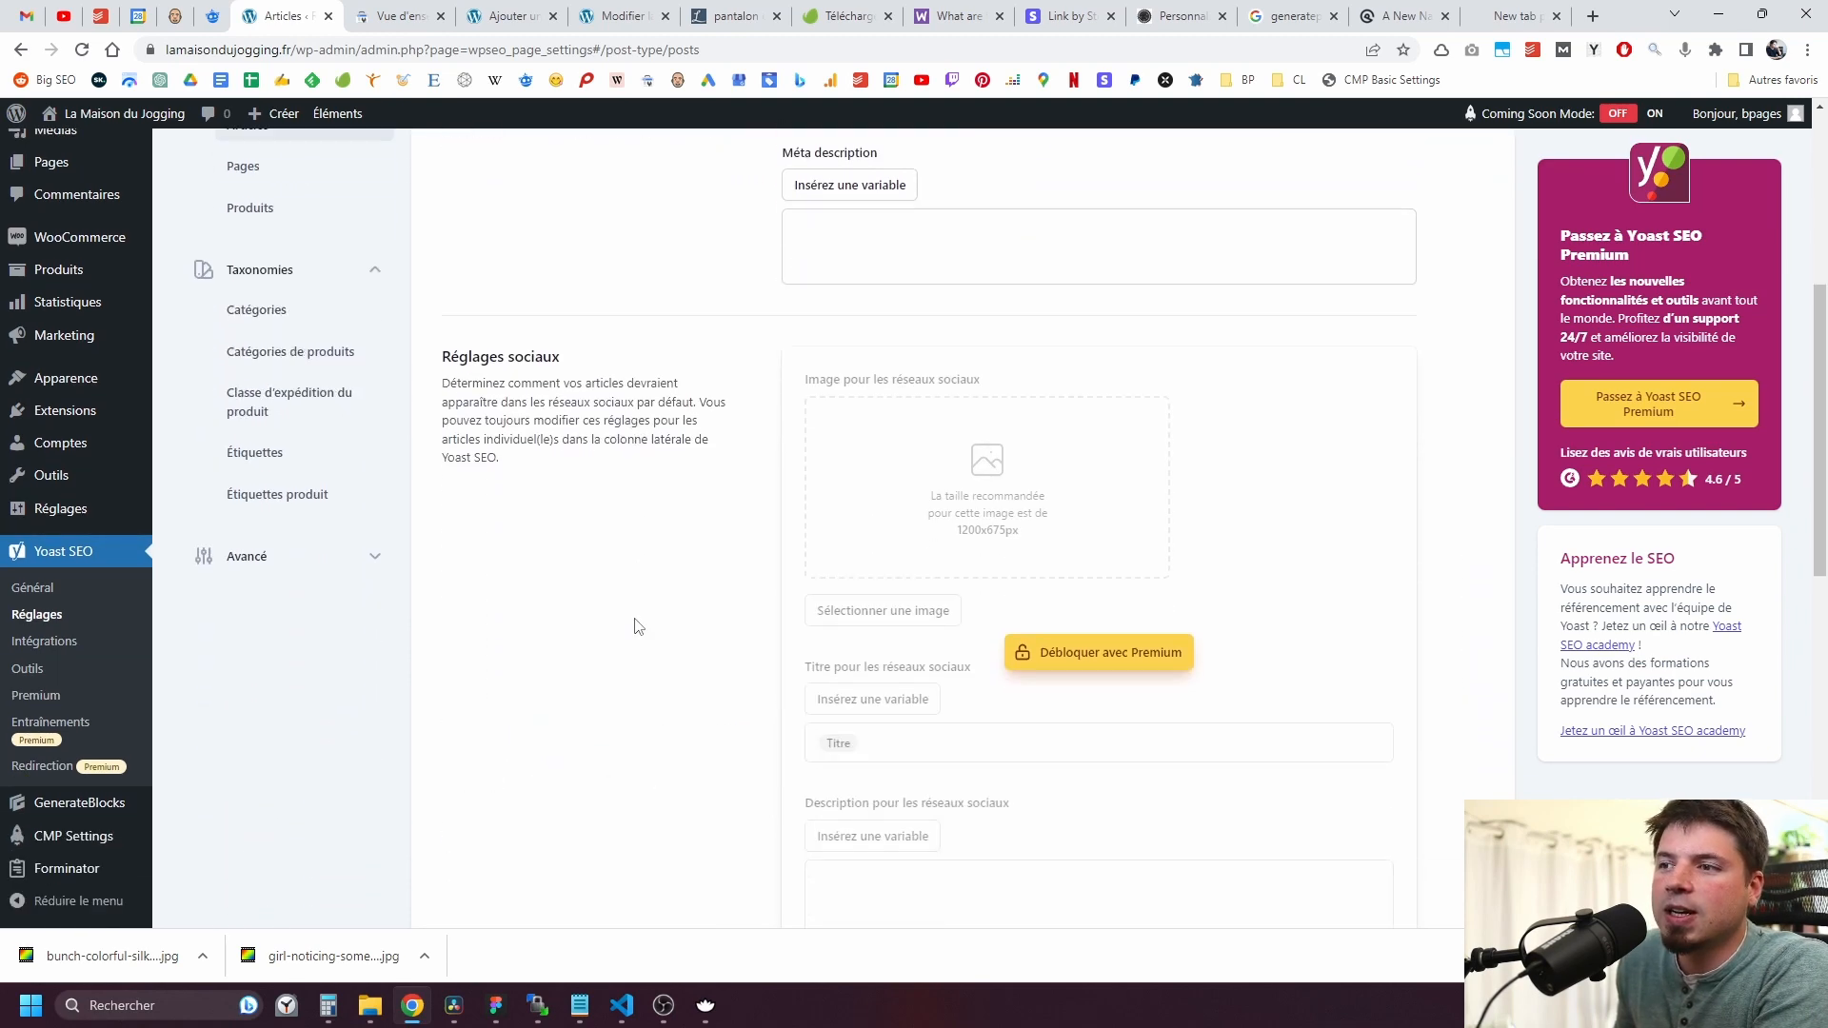
# Step: Examine the Pages and Produits content type settings and the list of taxonomies
pyautogui.scroll(7, 632, 625)
pyautogui.click(286, 654)
pyautogui.click(278, 696)
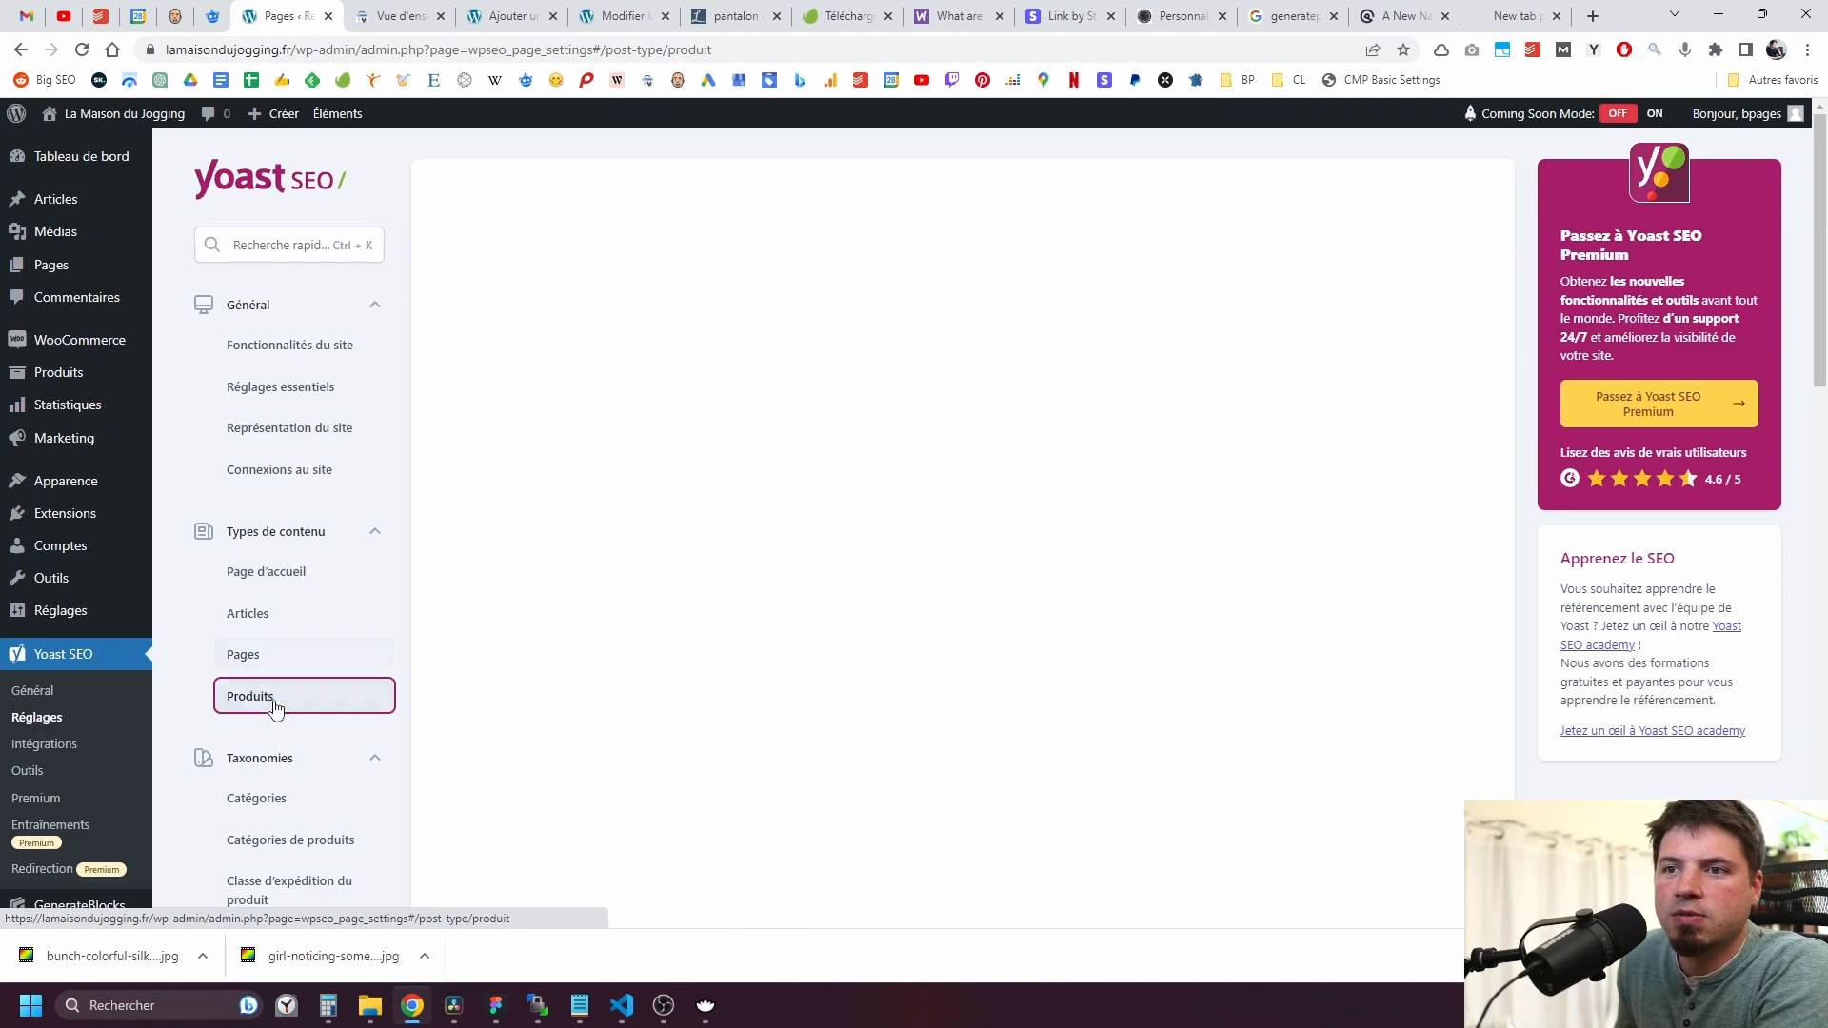
pyautogui.scroll(-1, 590, 643)
pyautogui.scroll(-3, 594, 649)
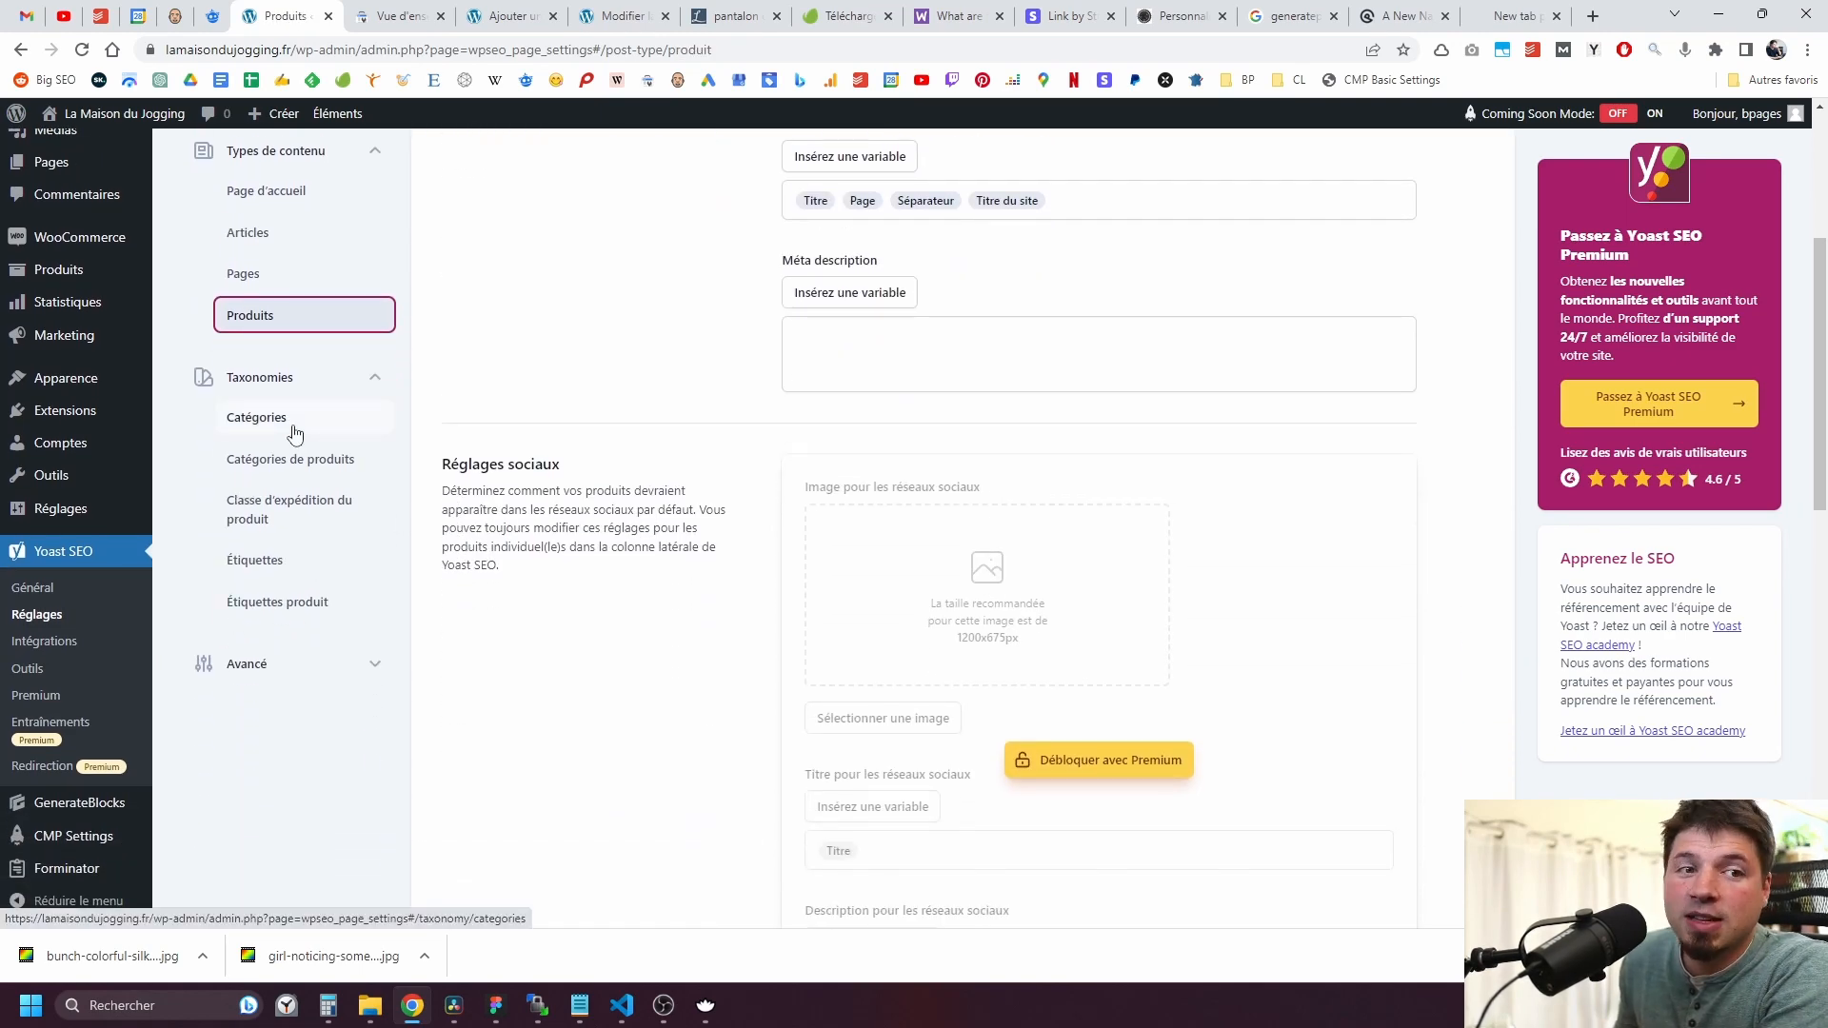
pyautogui.scroll(2, 298, 461)
pyautogui.scroll(-1, 276, 471)
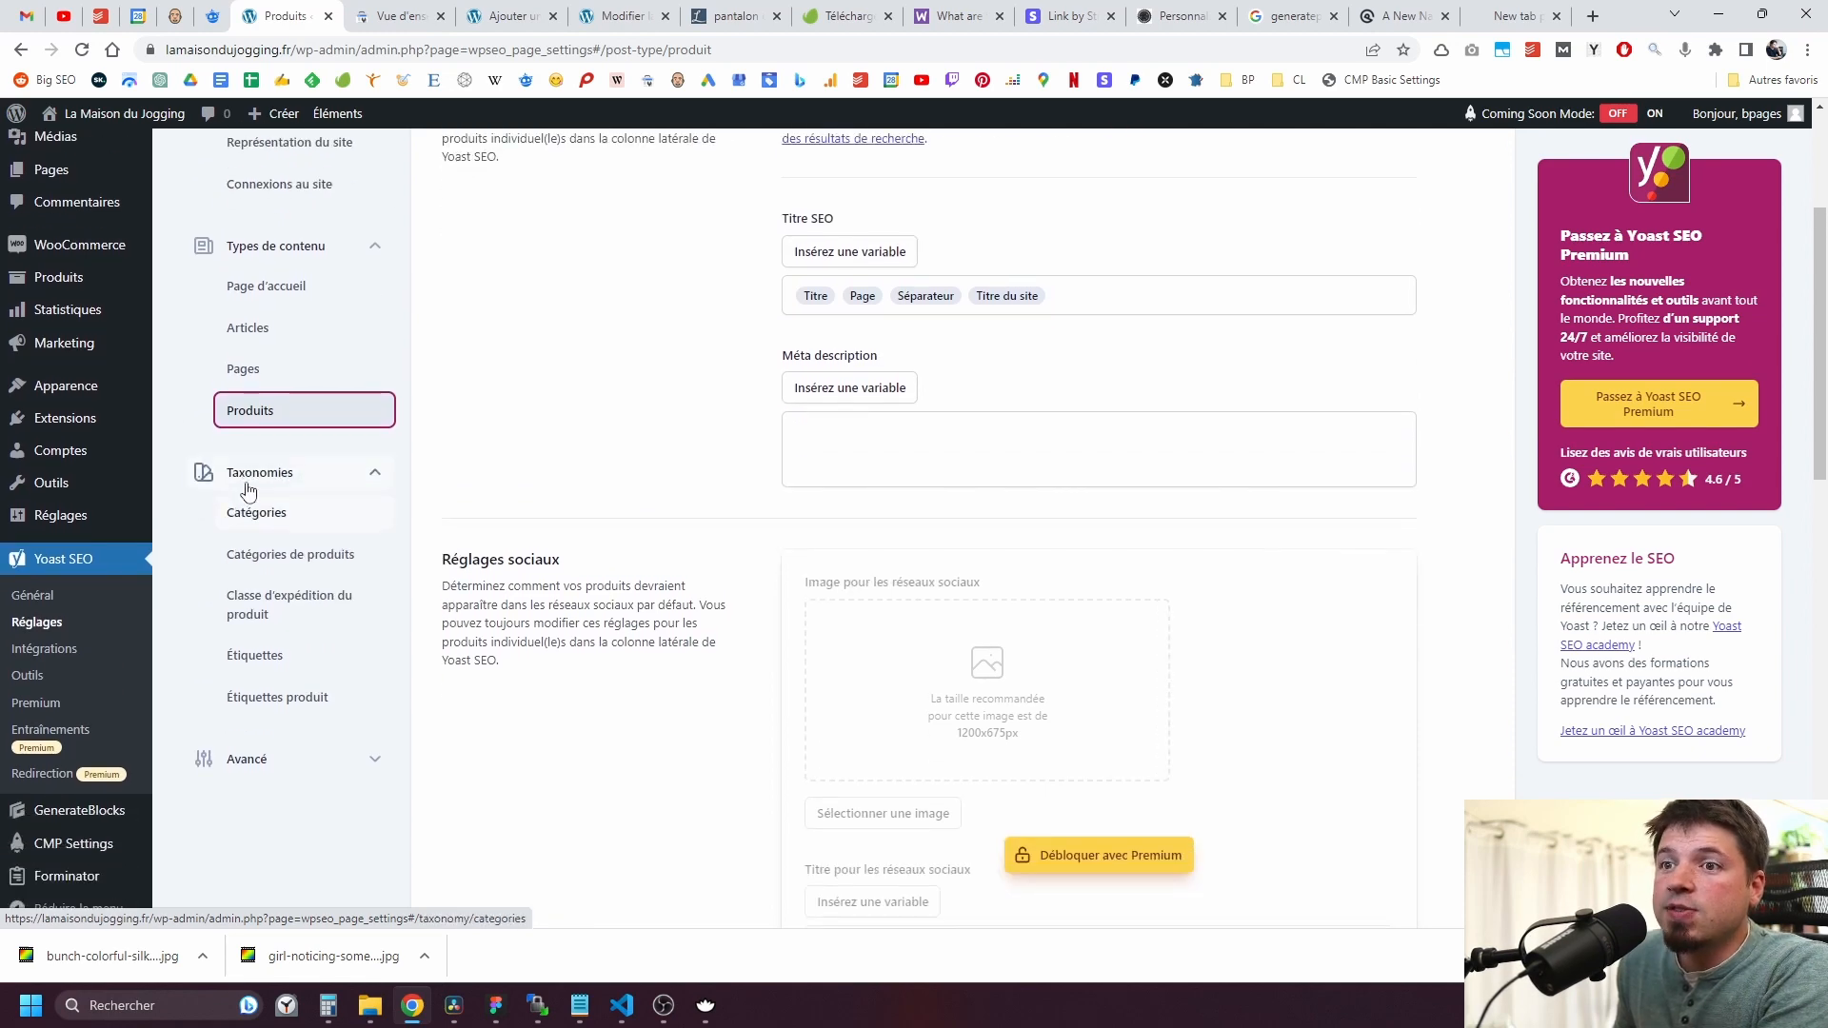
pyautogui.scroll(3, 241, 484)
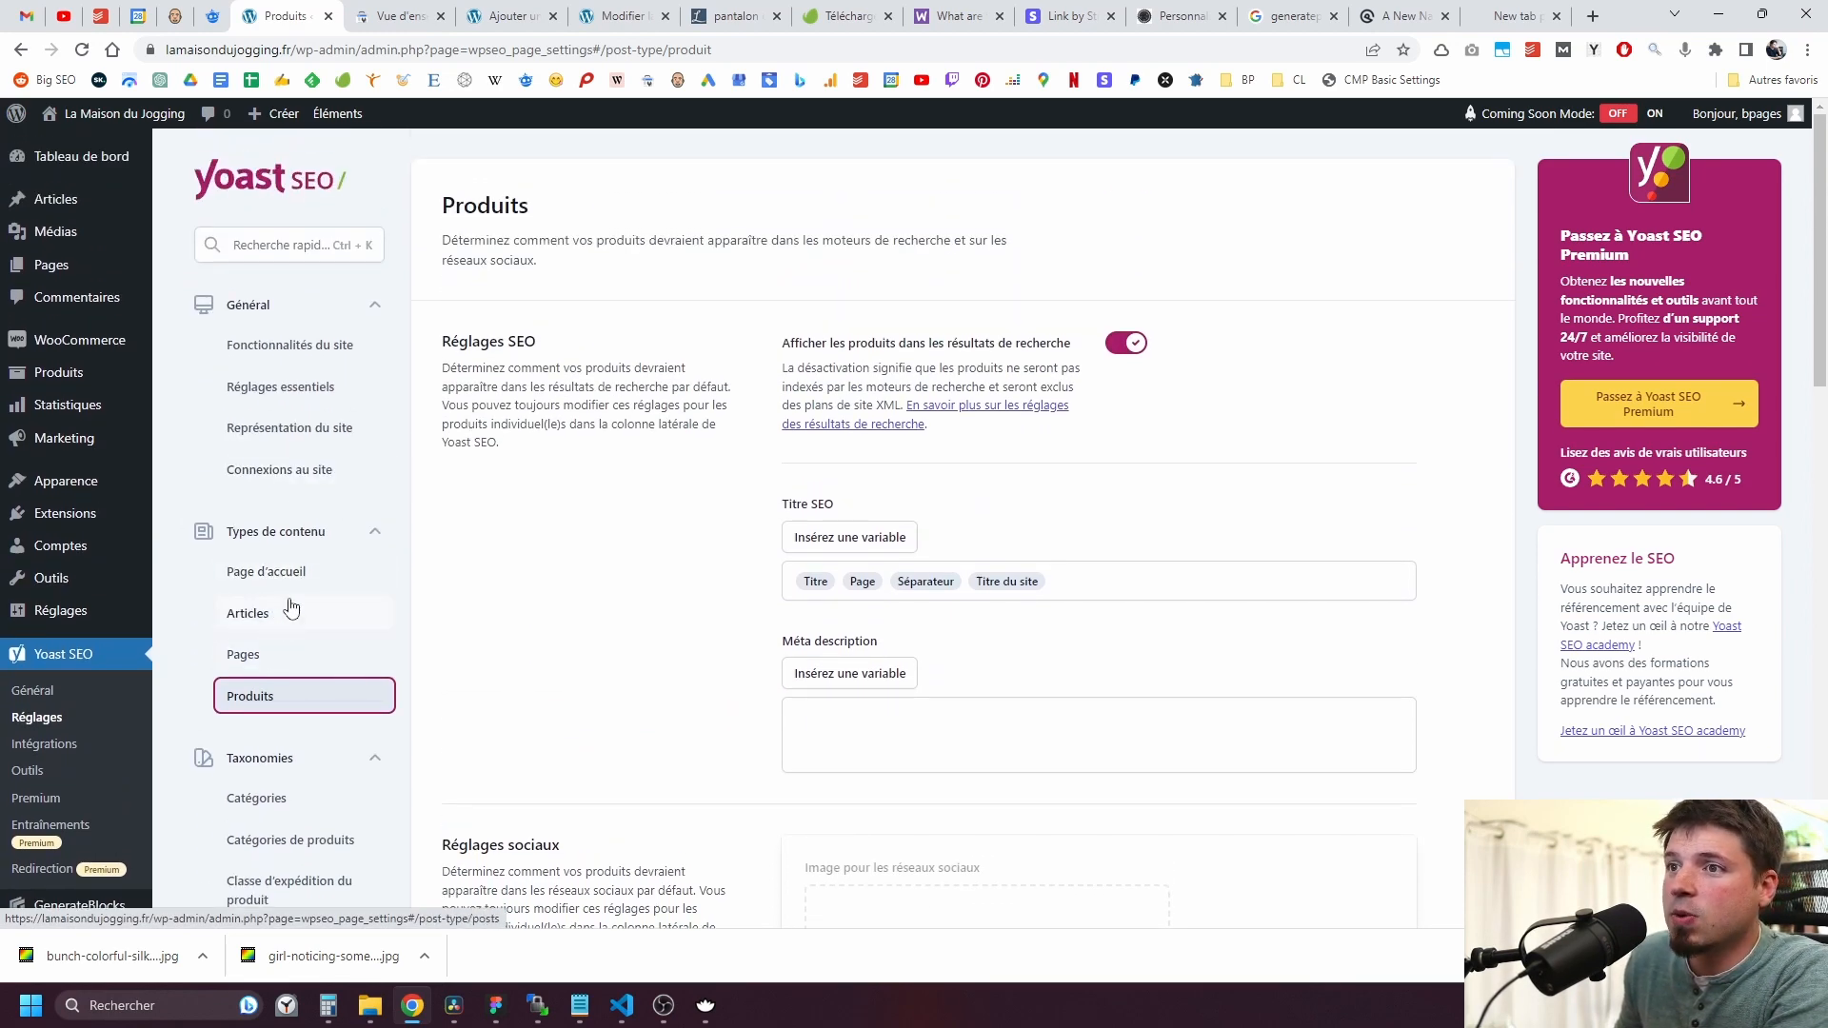
pyautogui.scroll(-2, 271, 619)
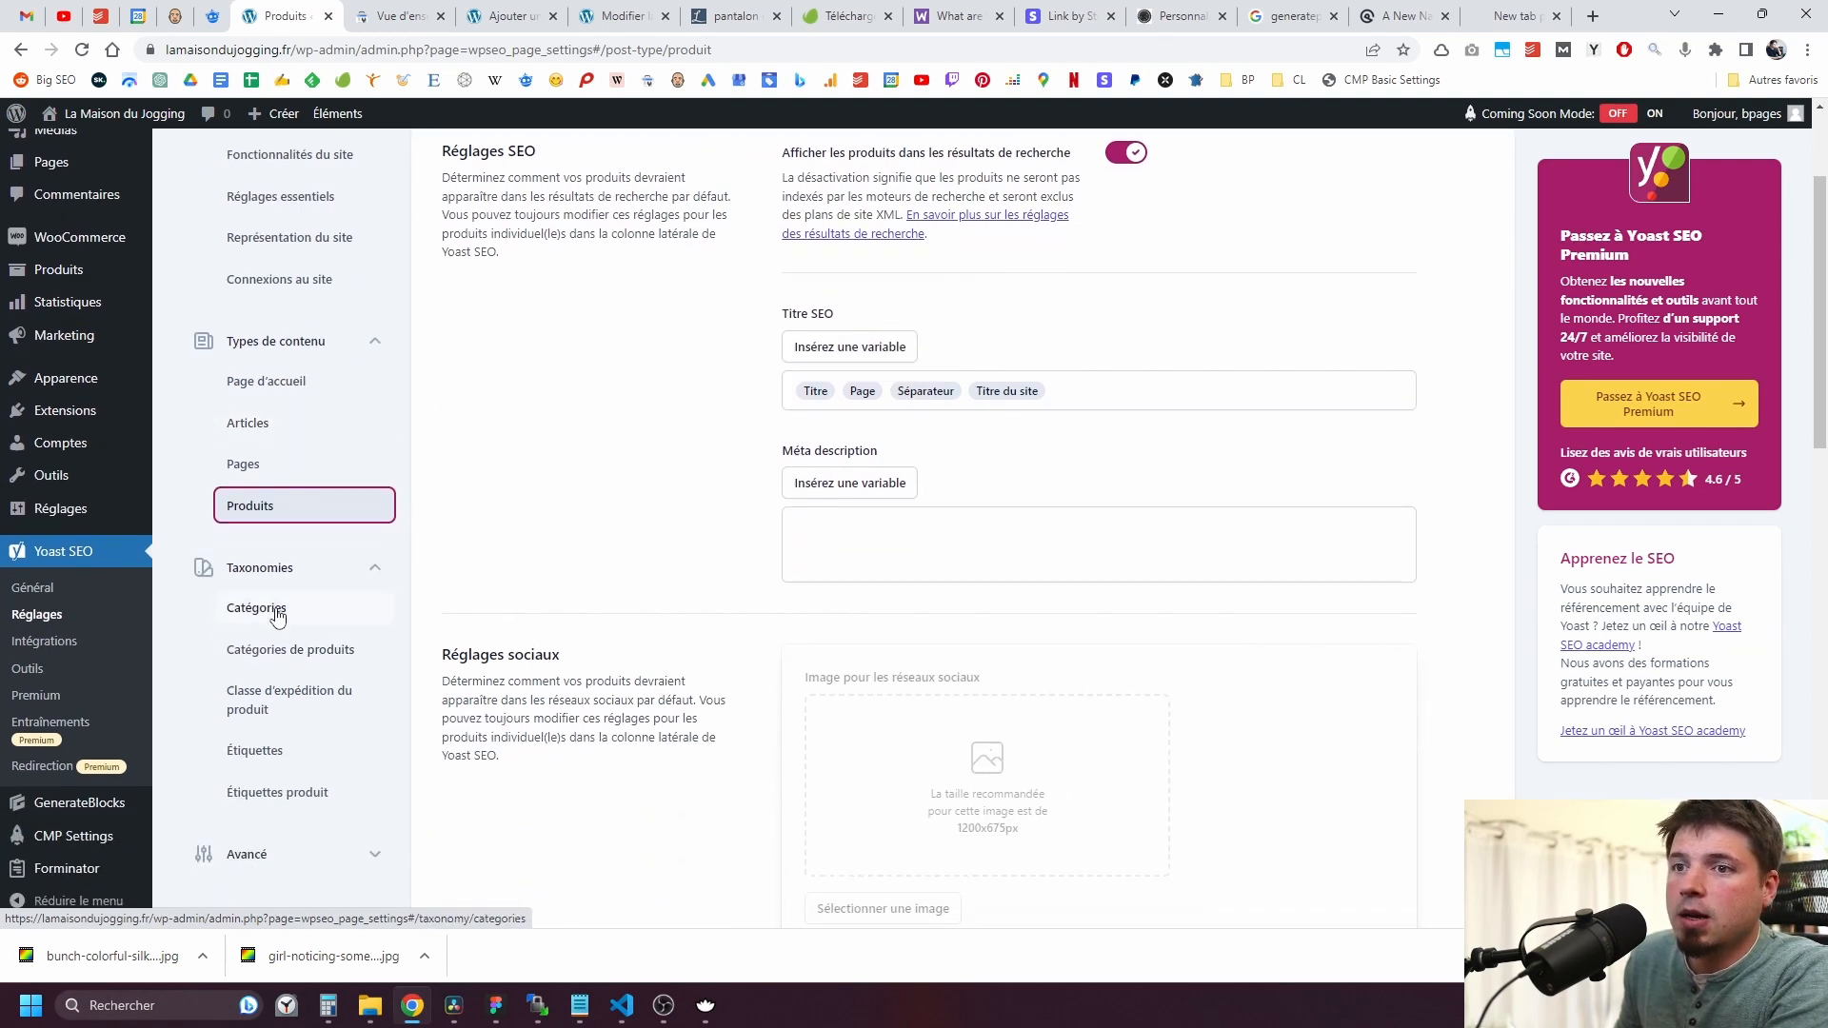
# Step: Return to the Articles settings, switch off the display of articles in search results, and switch it back on
pyautogui.click(277, 433)
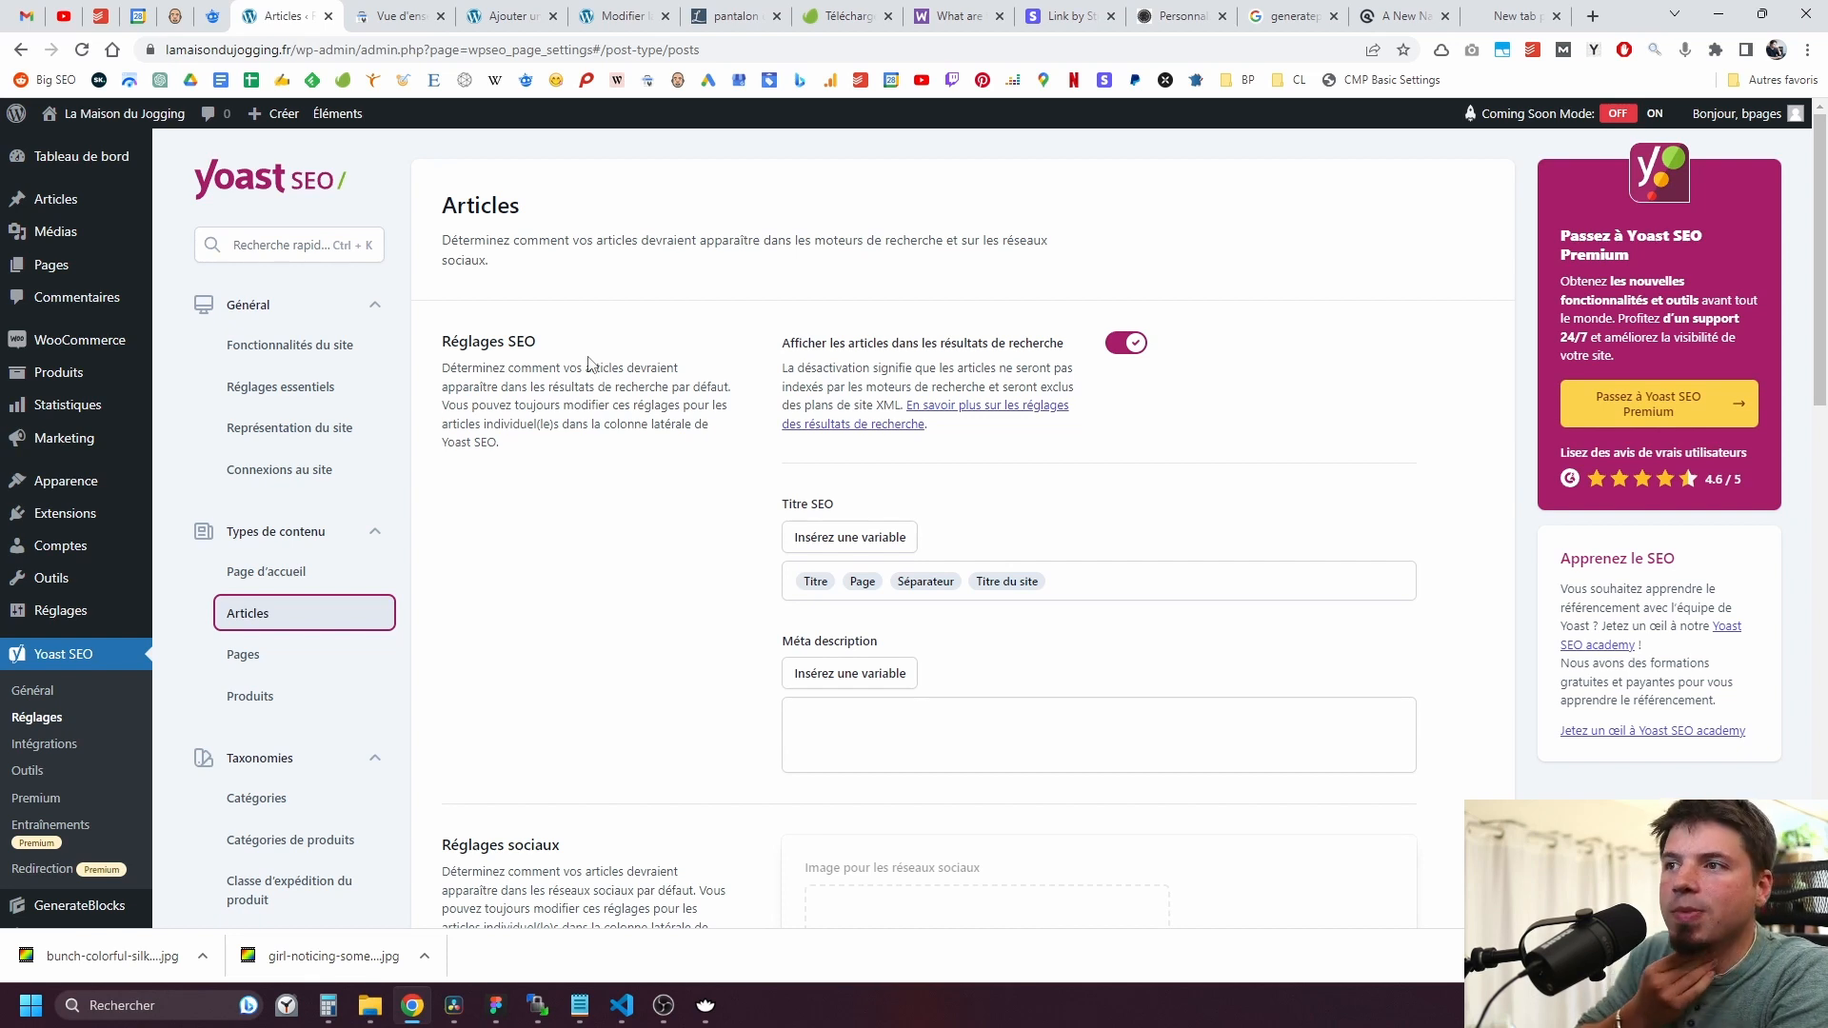
pyautogui.click(1133, 345)
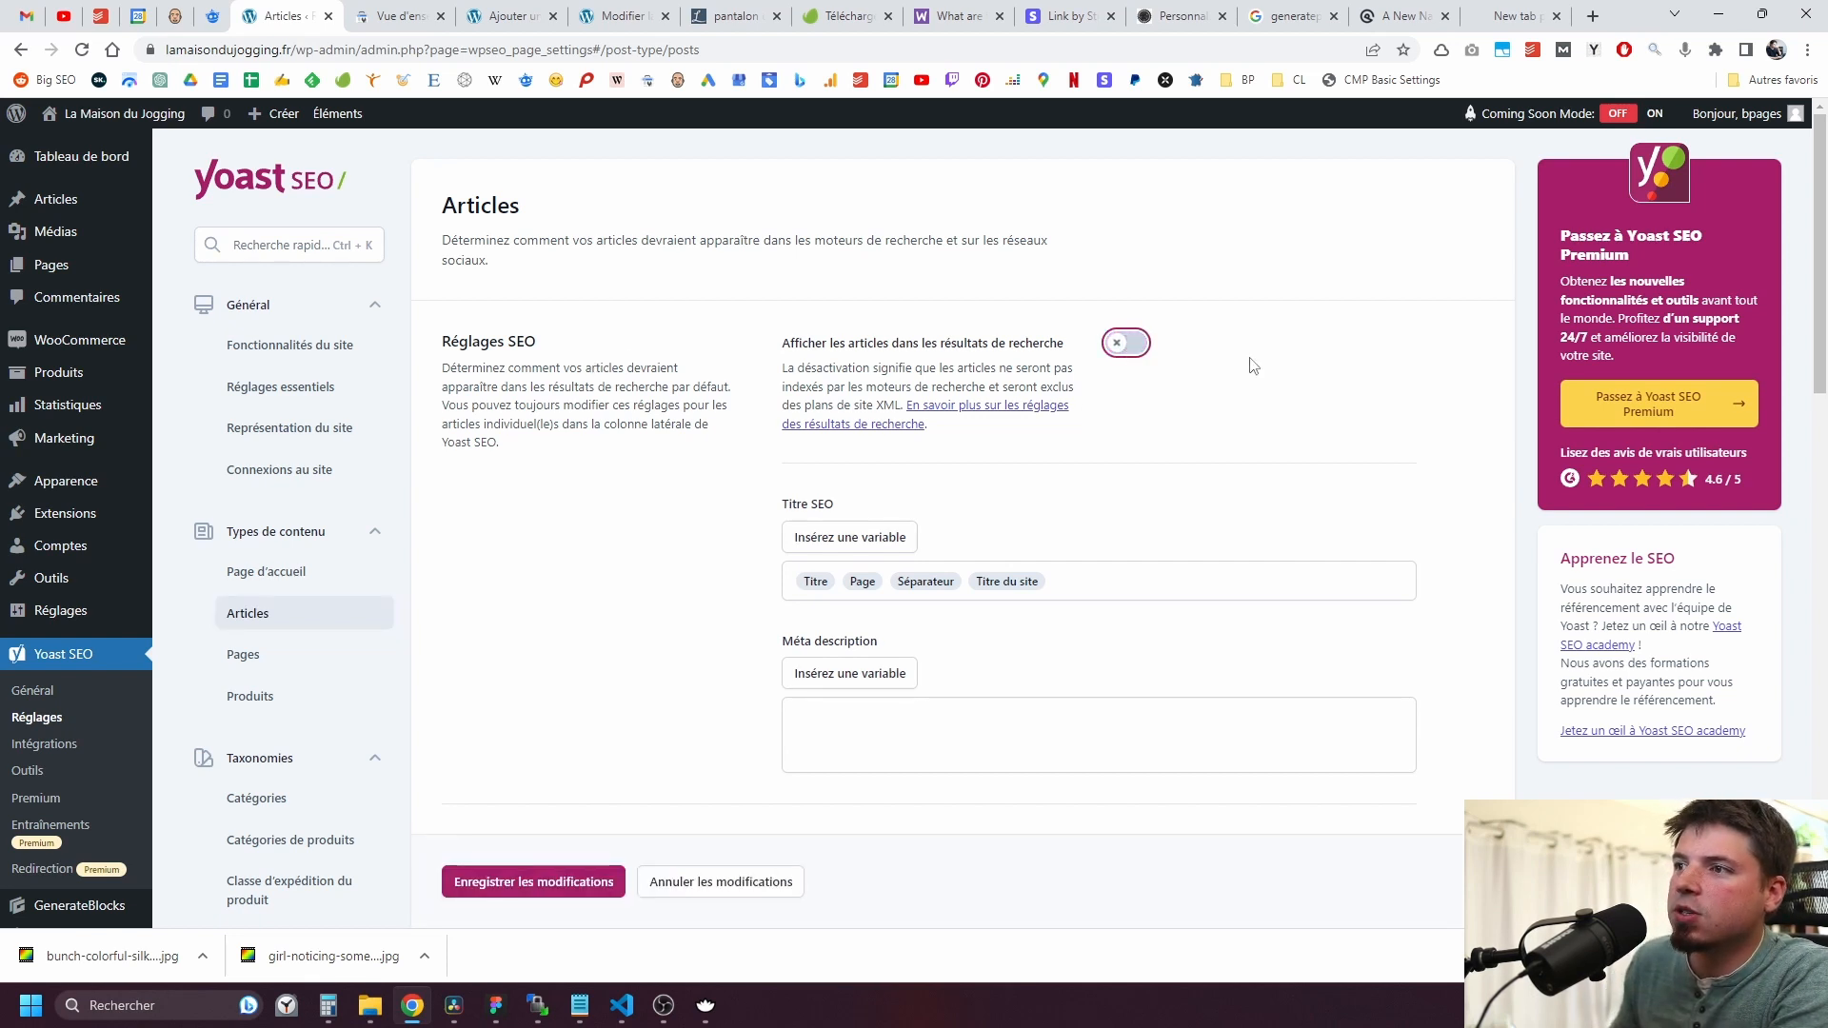
pyautogui.click(1120, 348)
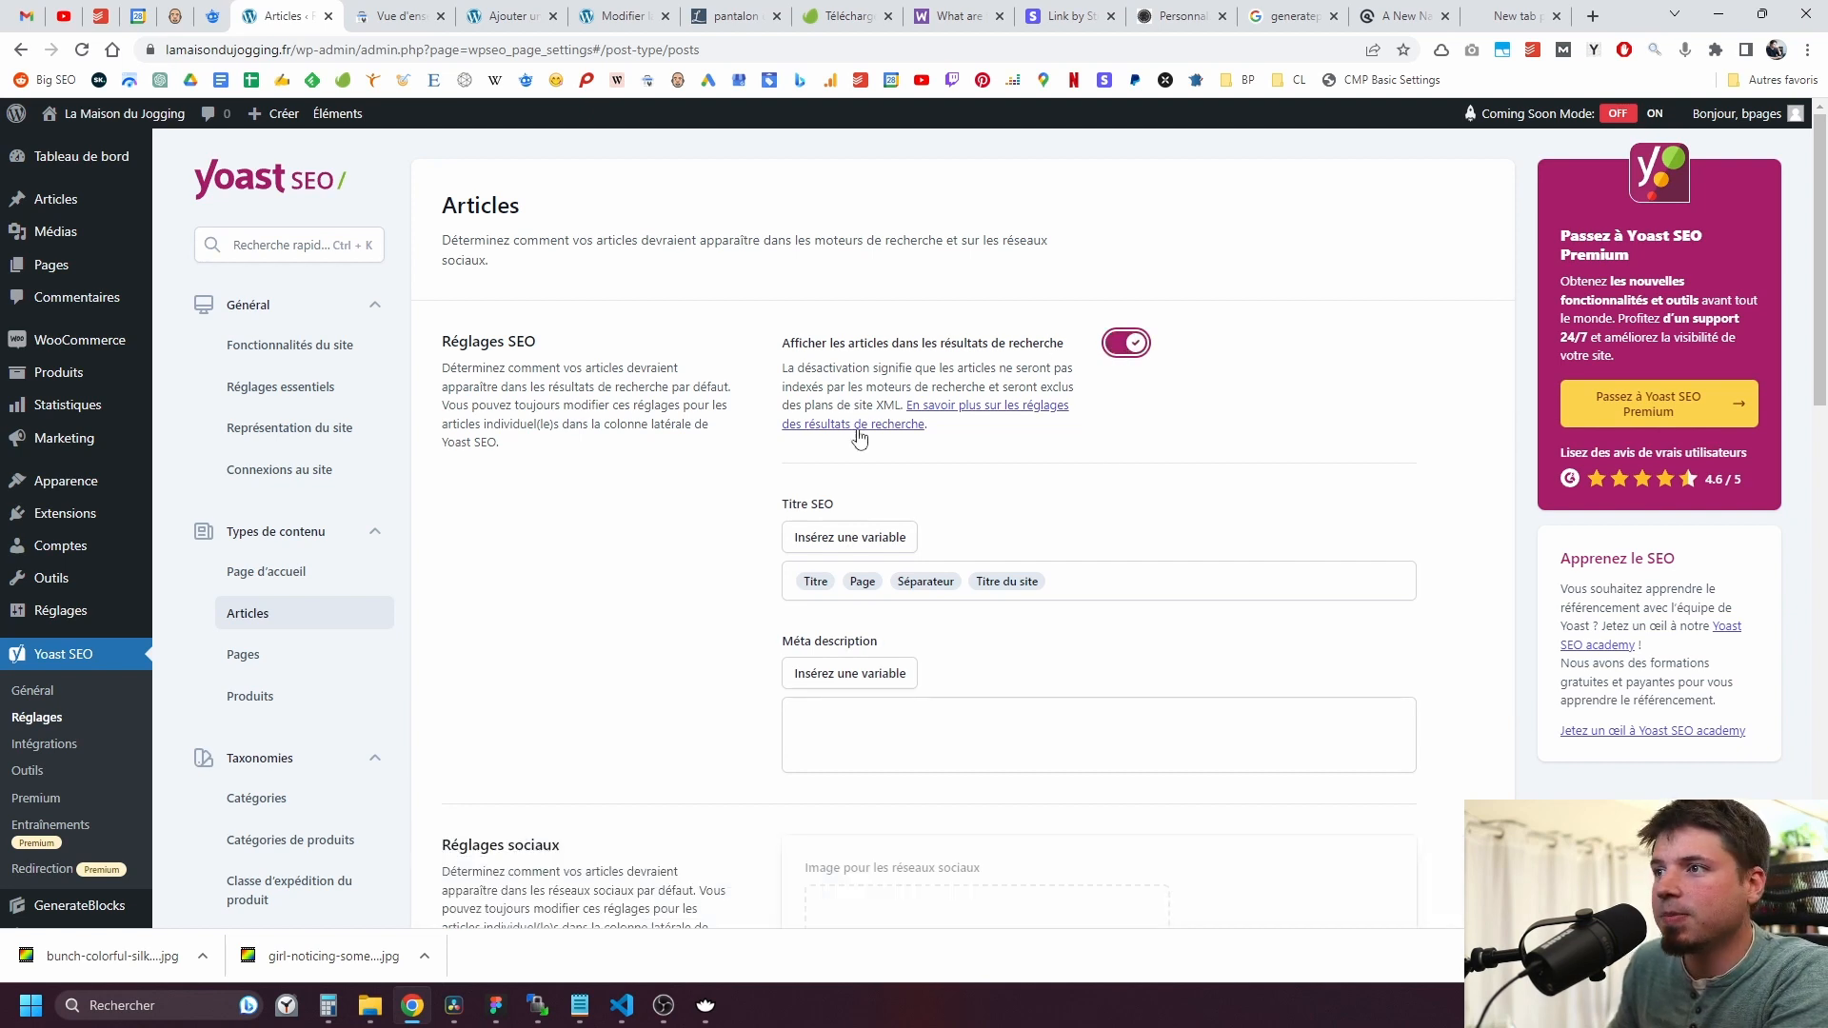
# Step: Review the search appearance settings of Produits and of the Catégories taxonomy
pyautogui.click(287, 704)
pyautogui.scroll(-2, 306, 752)
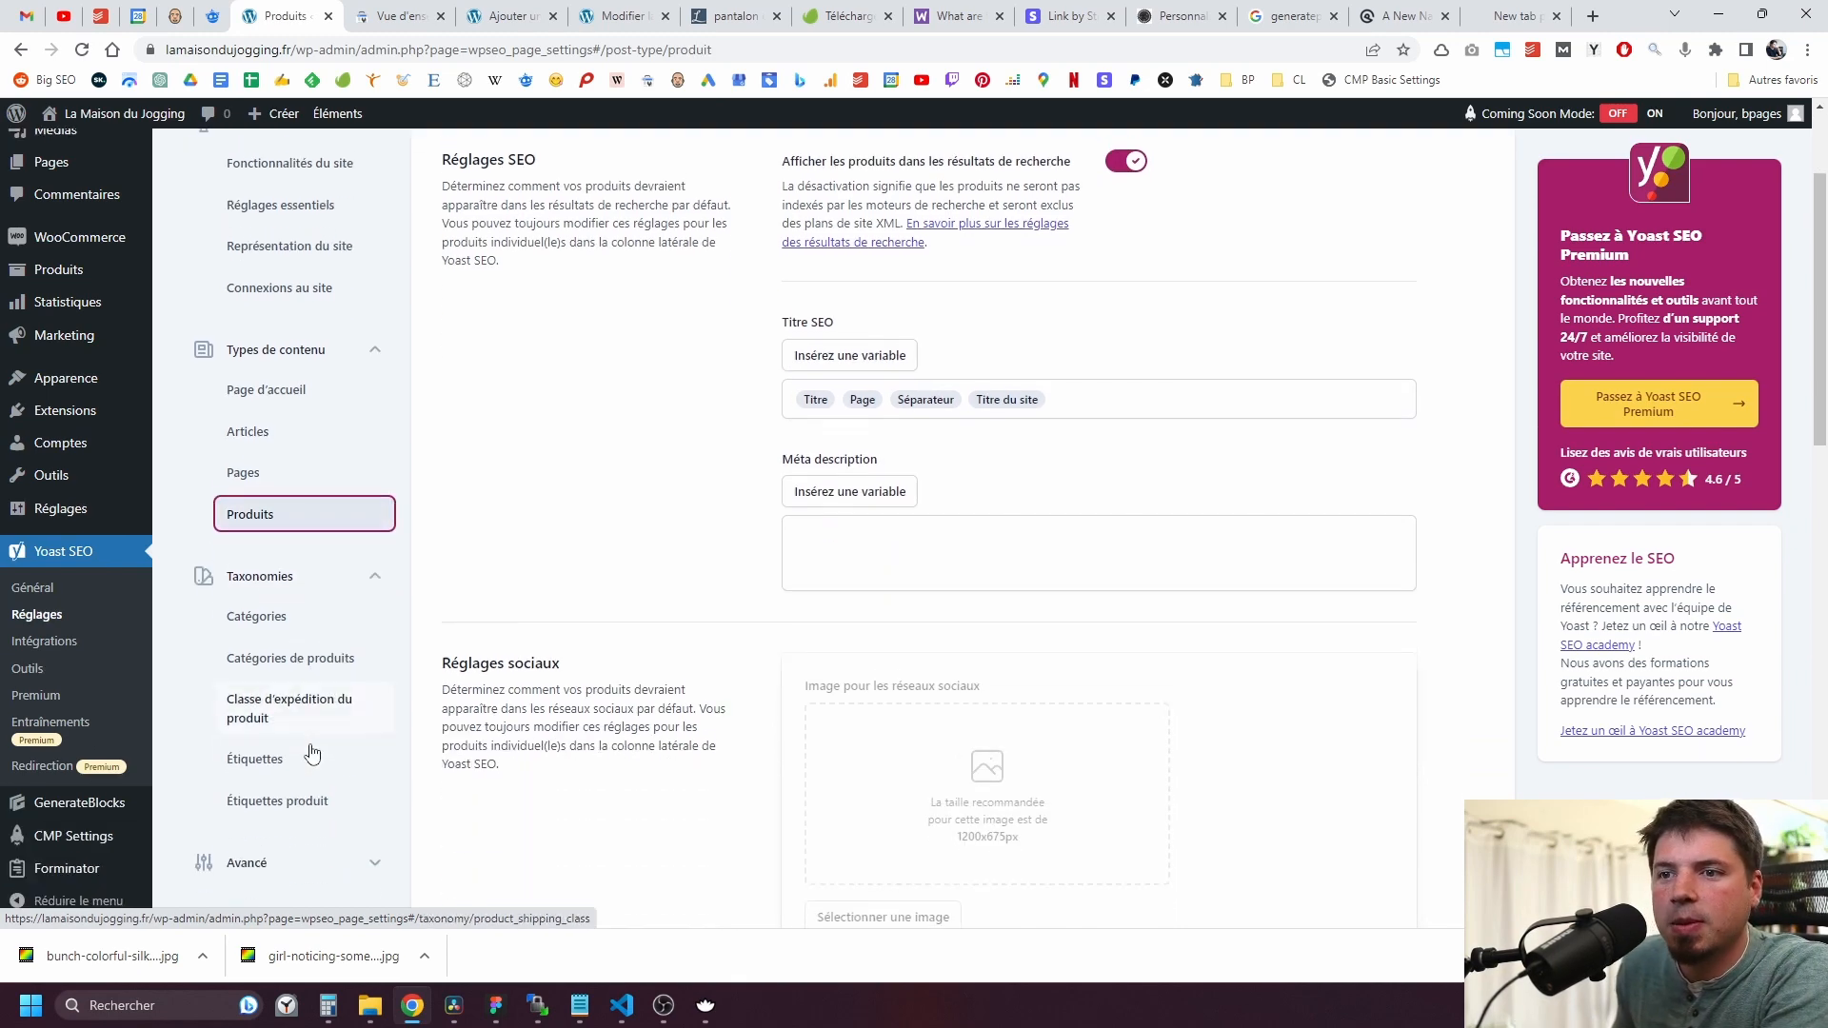
pyautogui.click(271, 609)
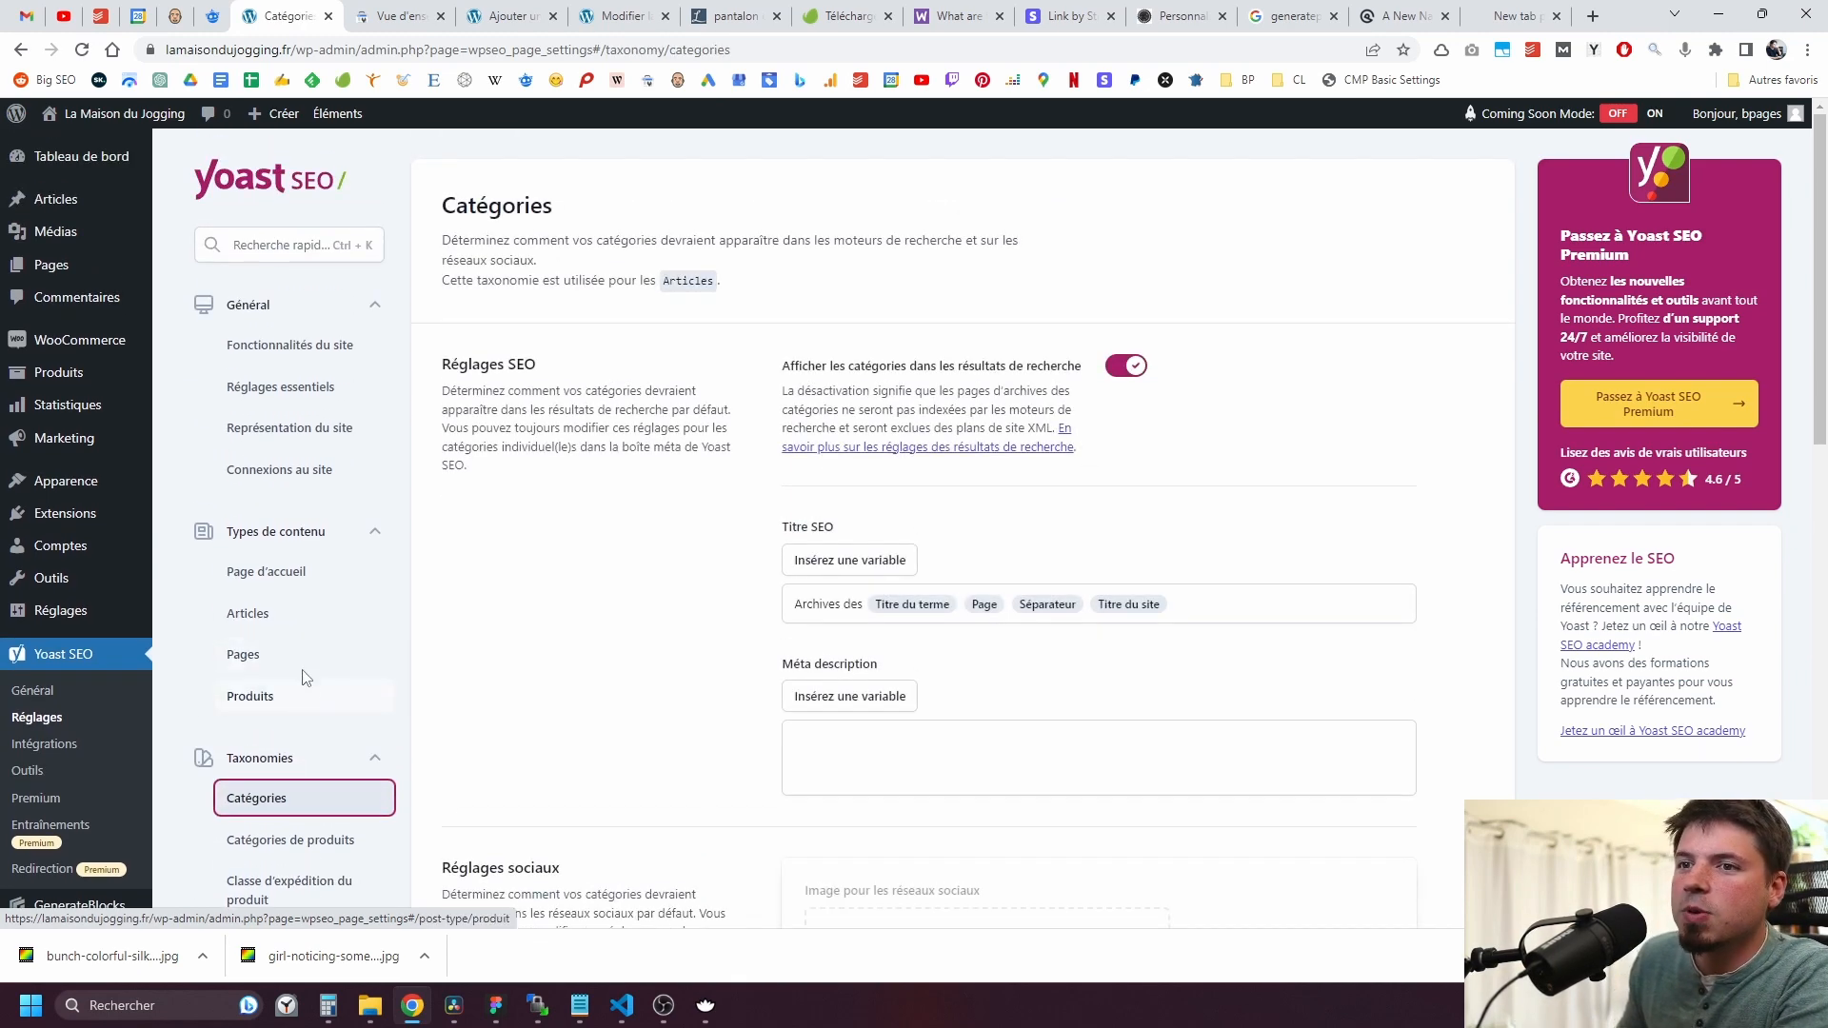
pyautogui.scroll(-2, 314, 652)
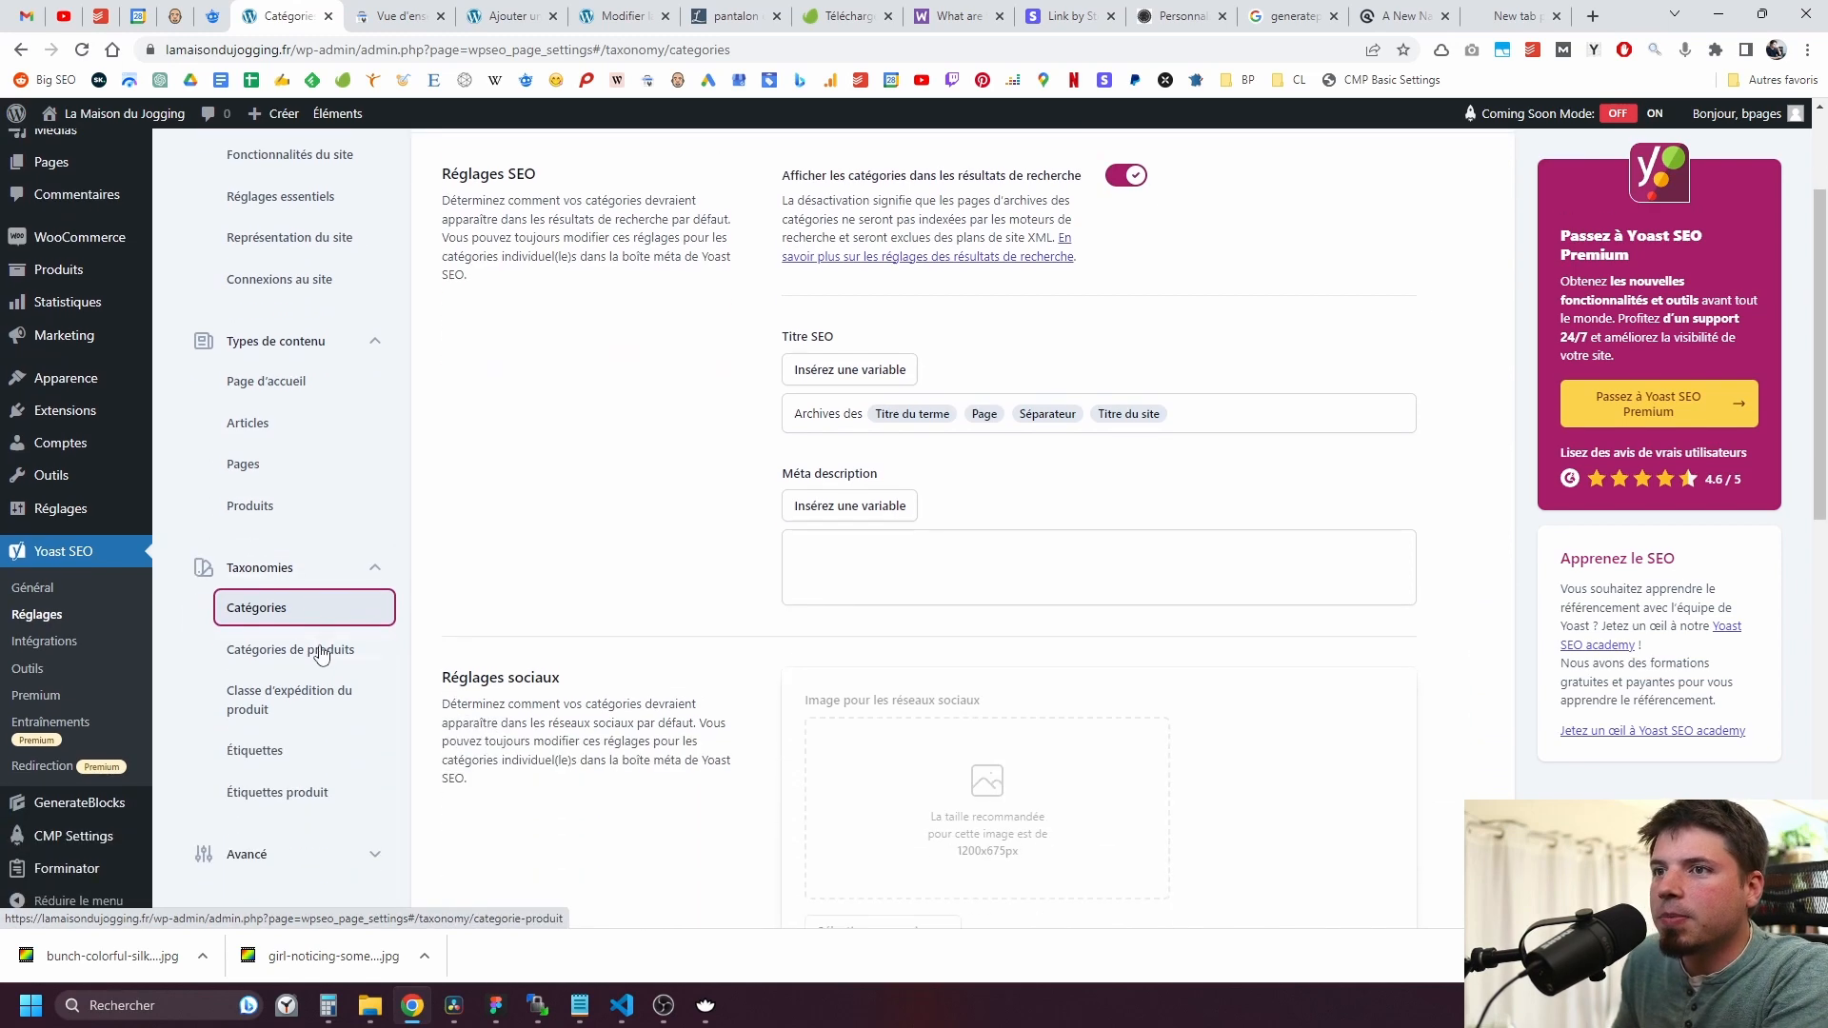
# Step: Disable the display of the Classe d'expédition du produit taxonomy in search results and save the changes
pyautogui.click(306, 723)
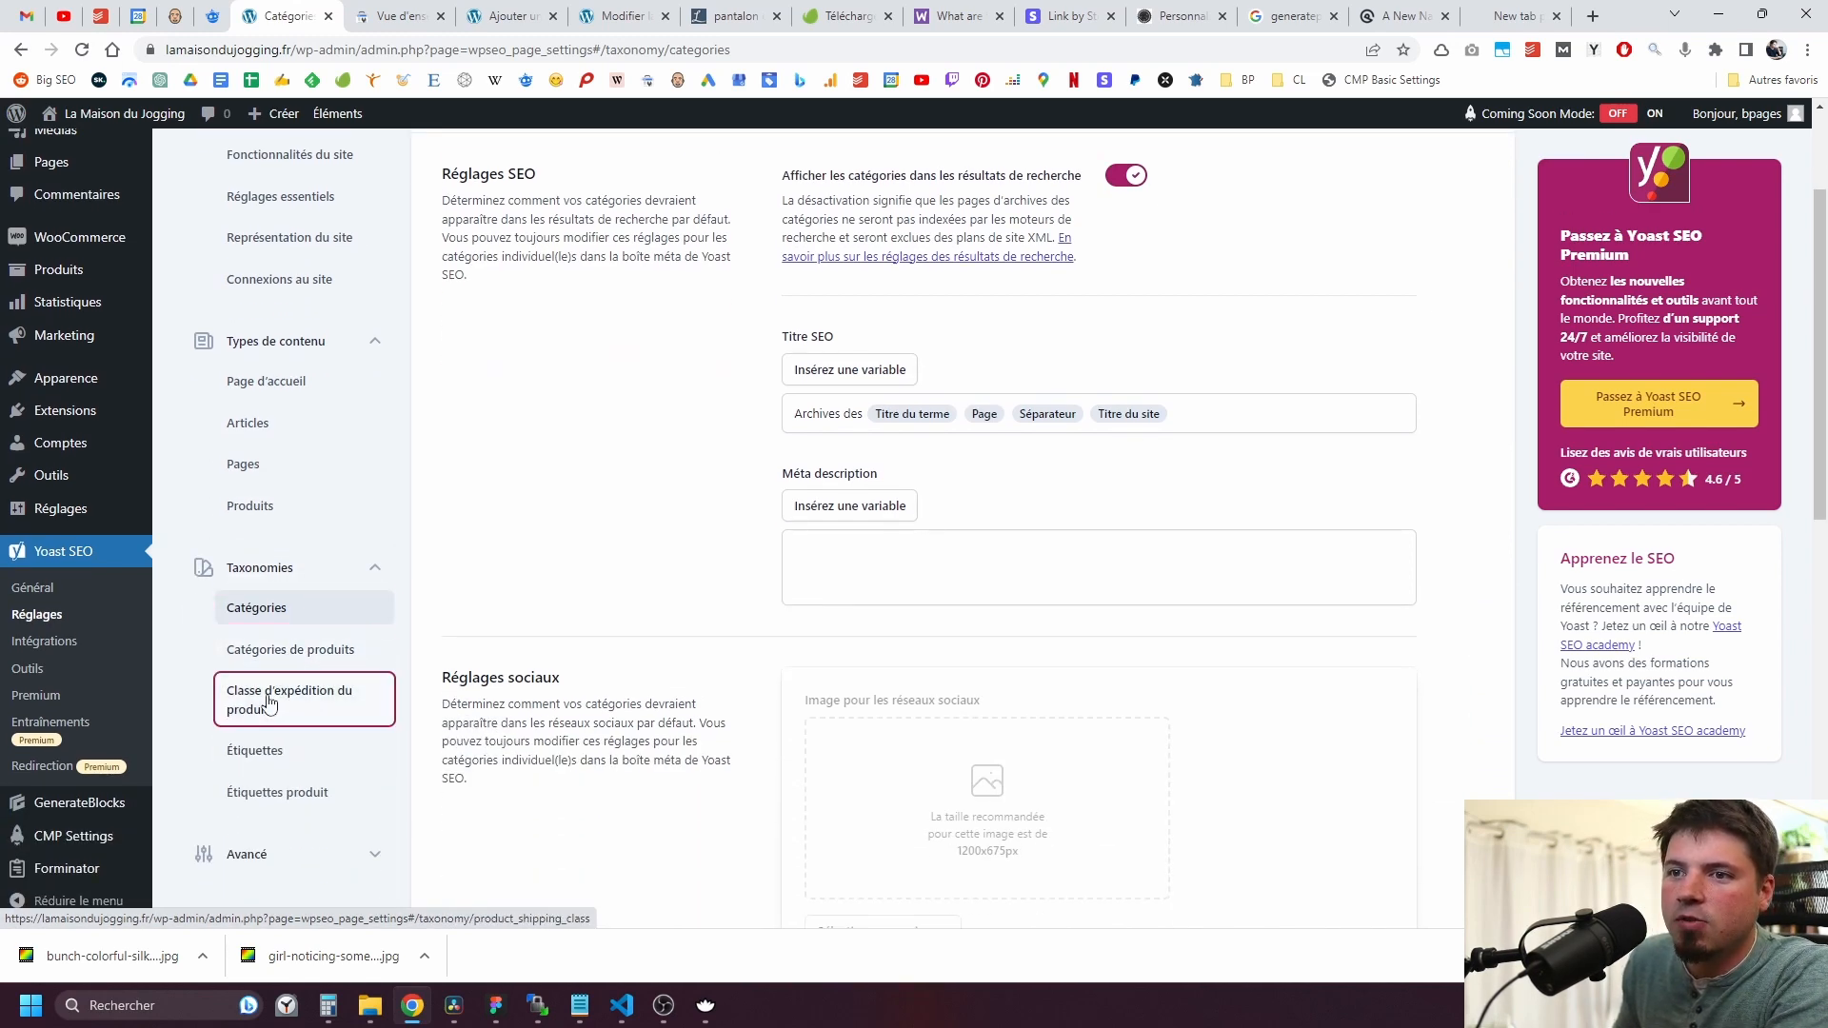
pyautogui.scroll(-1, 736, 538)
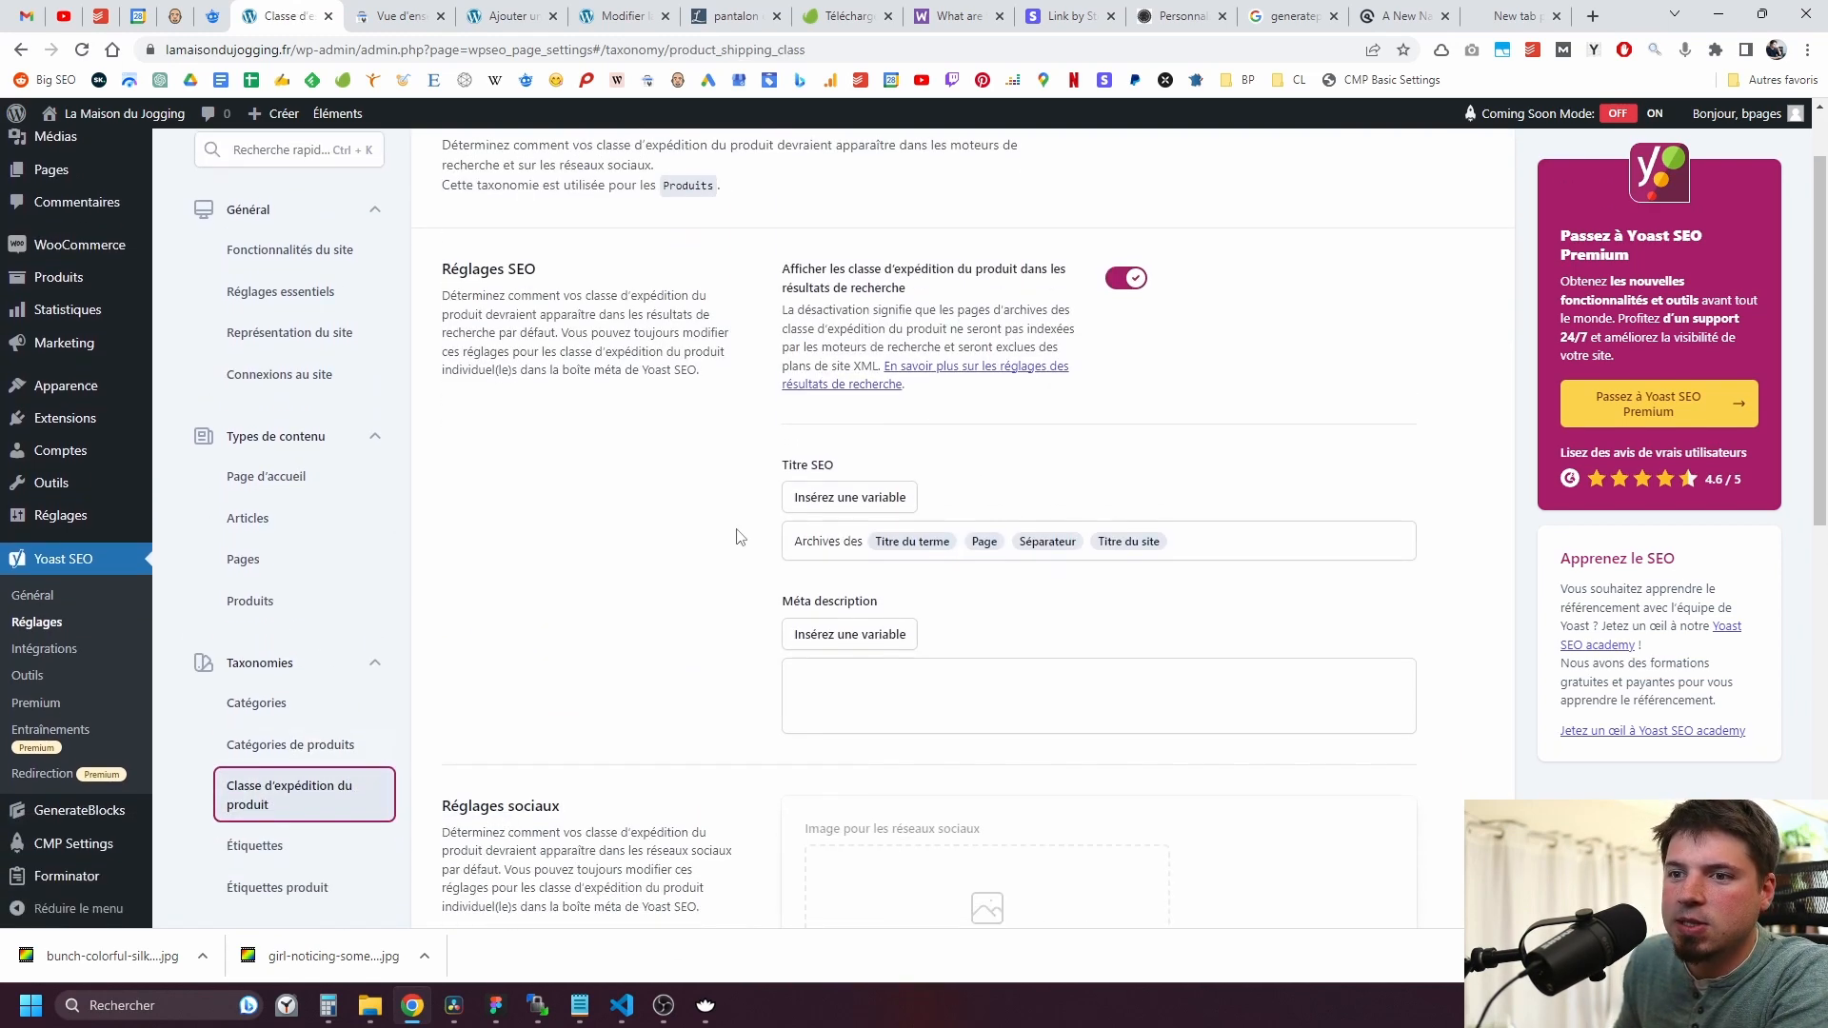
pyautogui.click(1126, 279)
pyautogui.scroll(-1, 547, 534)
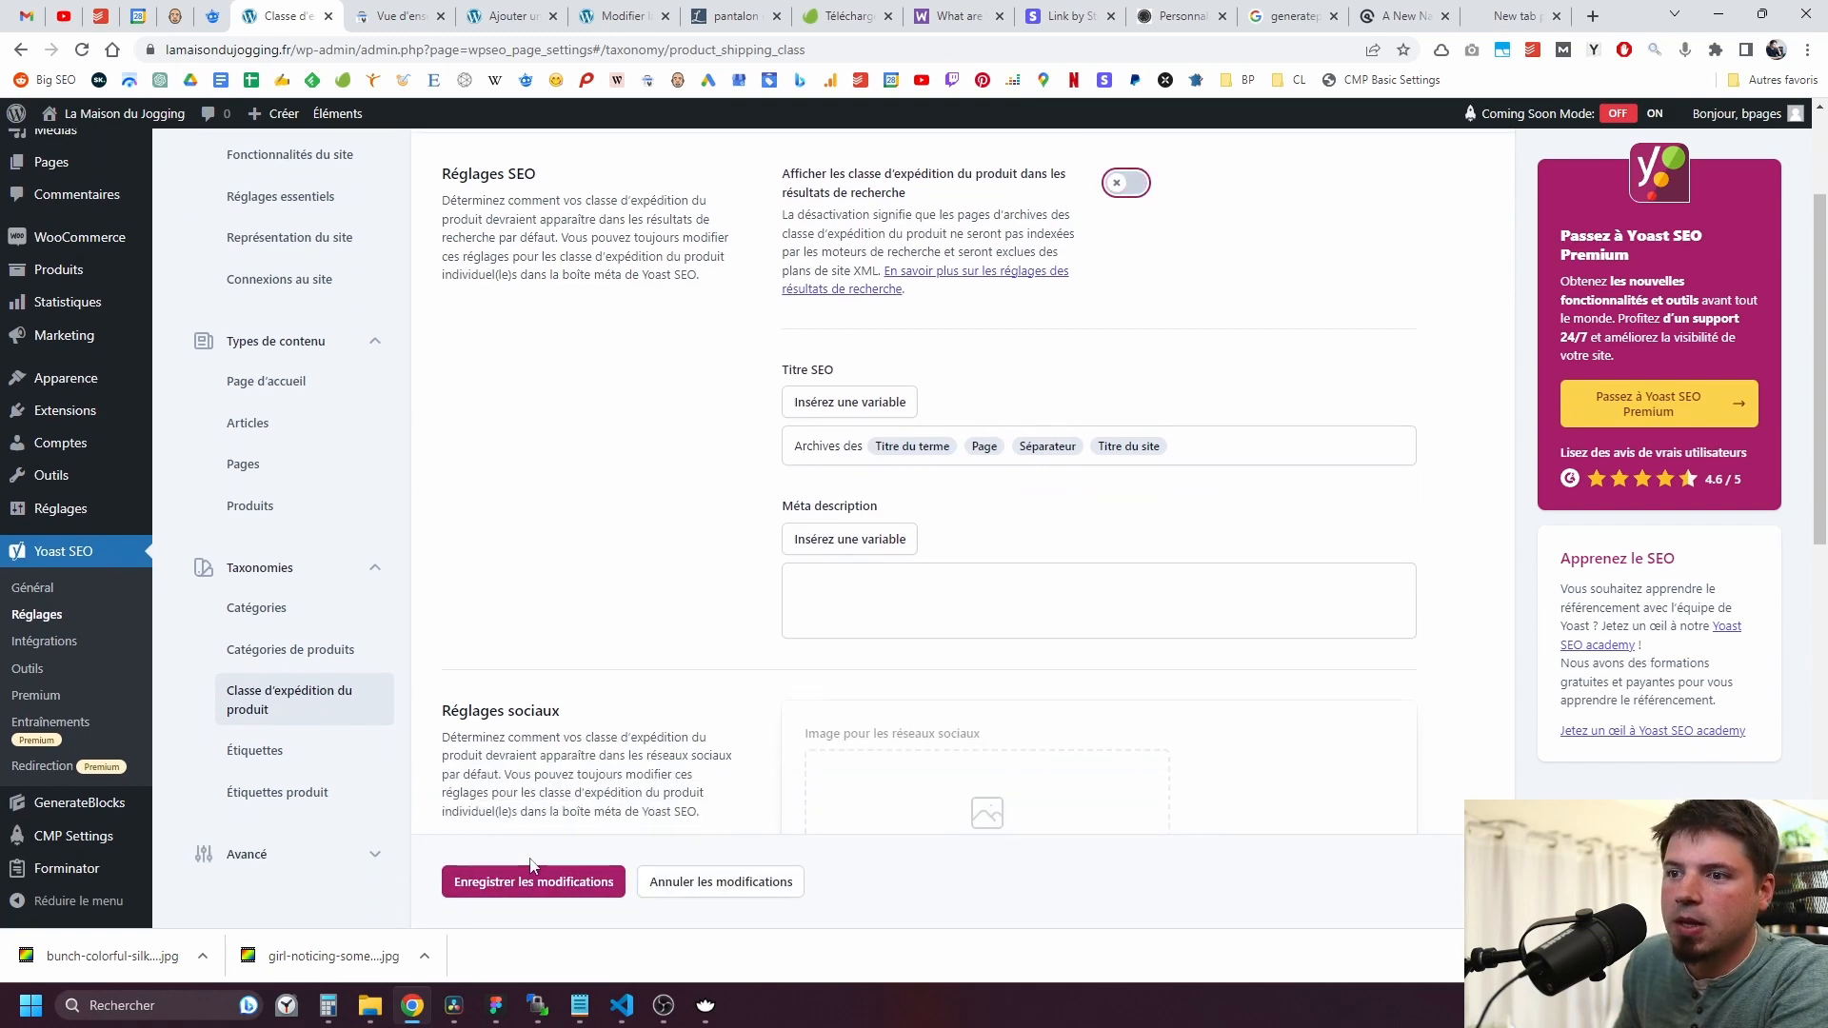
pyautogui.click(530, 871)
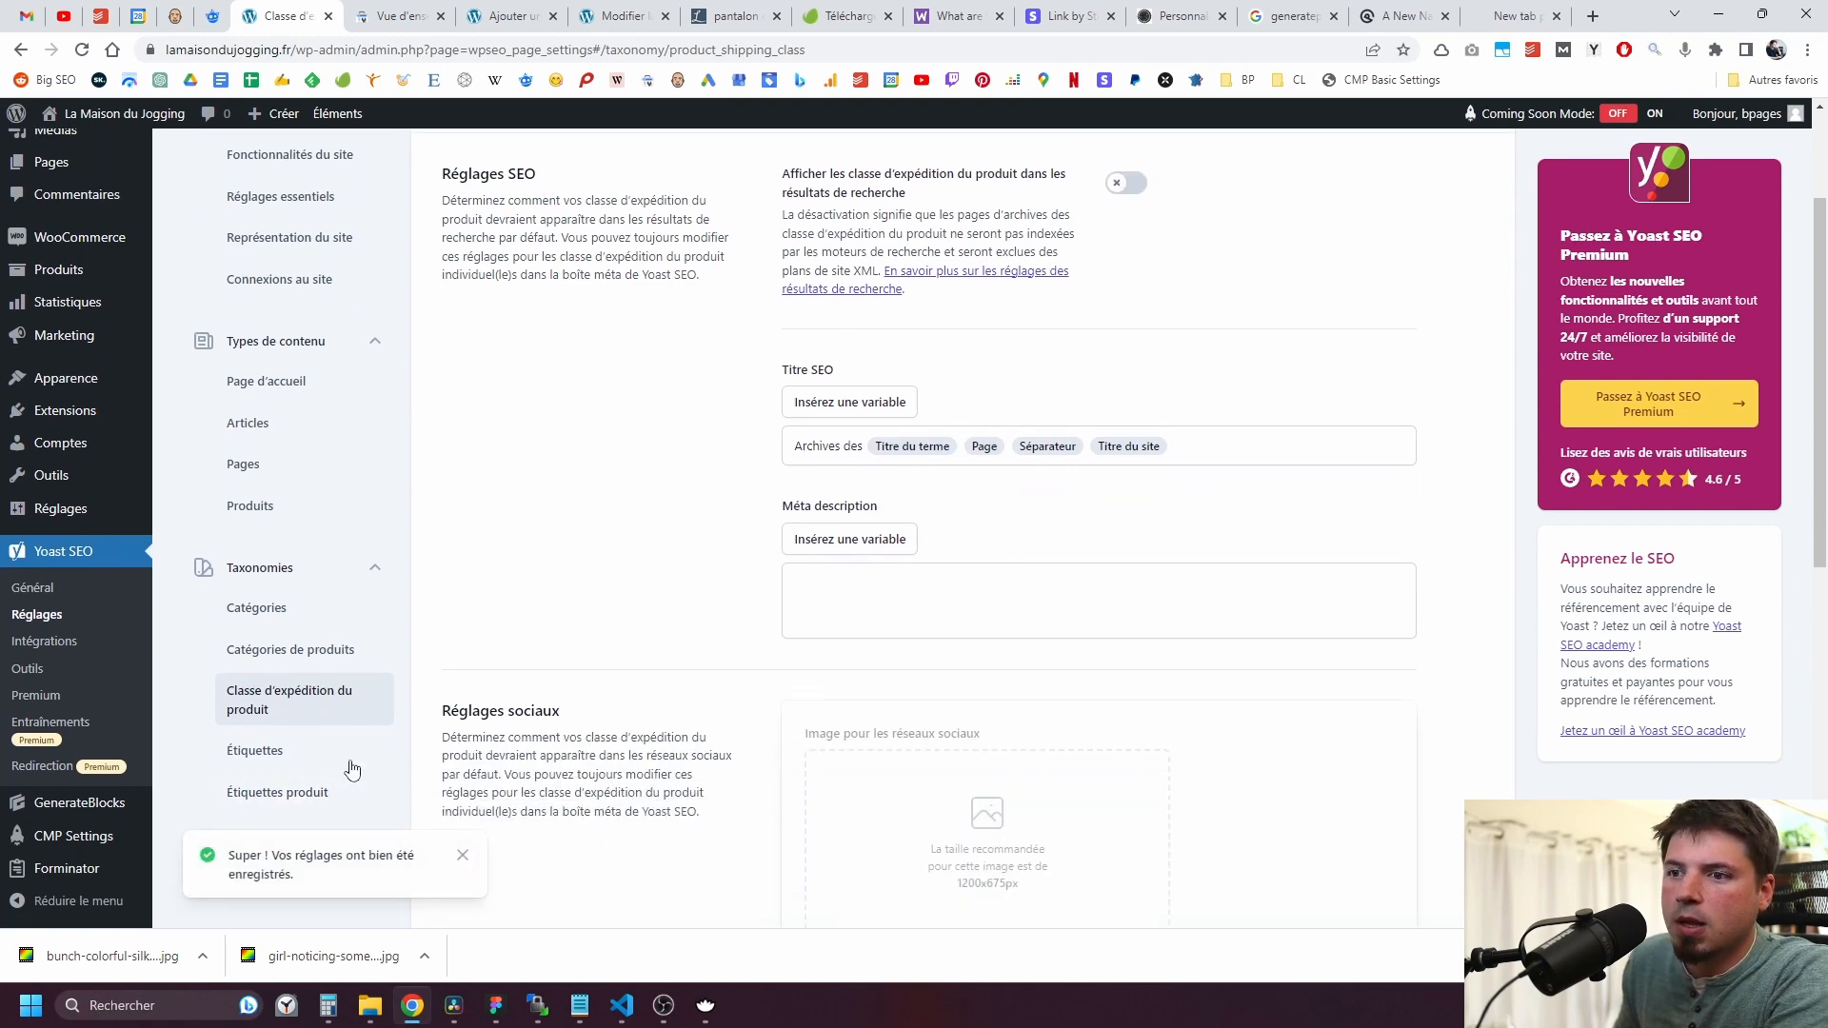
# Step: Disable the display of the Étiquettes taxonomy in search results and save the changes
pyautogui.click(295, 751)
pyautogui.scroll(-4, 352, 707)
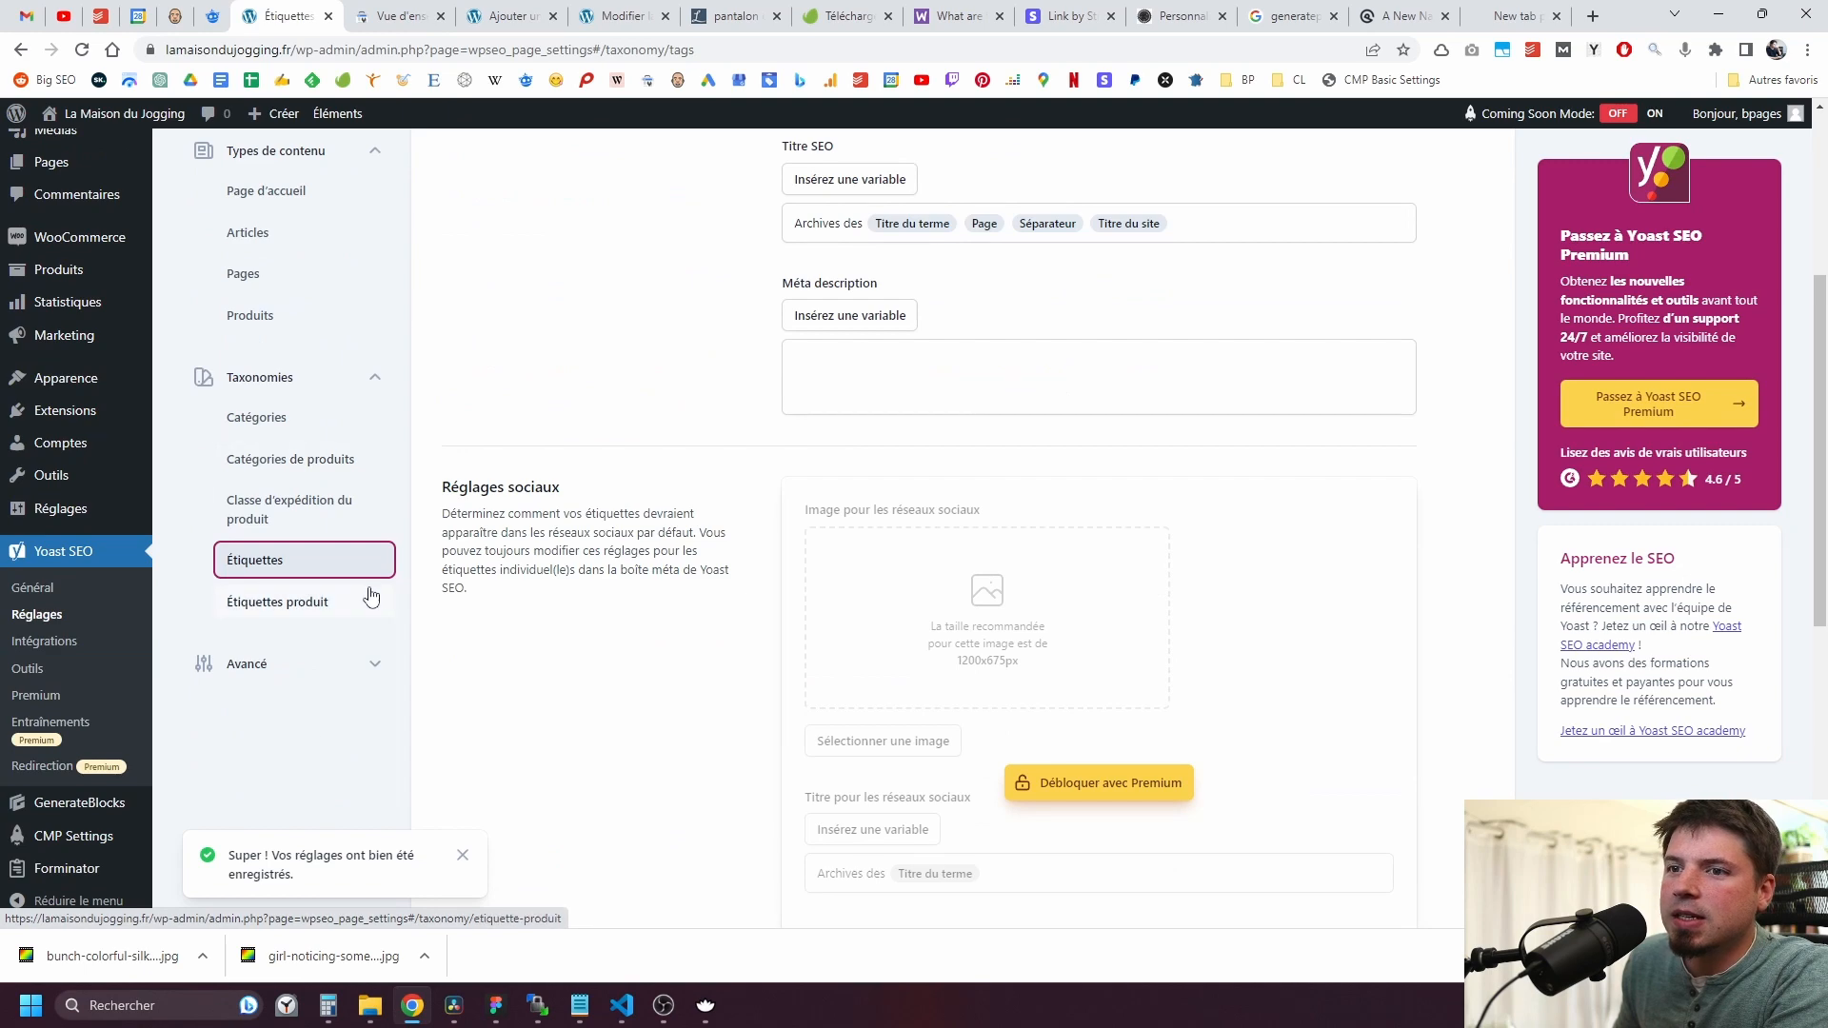
pyautogui.scroll(2, 372, 596)
pyautogui.click(1128, 178)
pyautogui.scroll(-1, 592, 880)
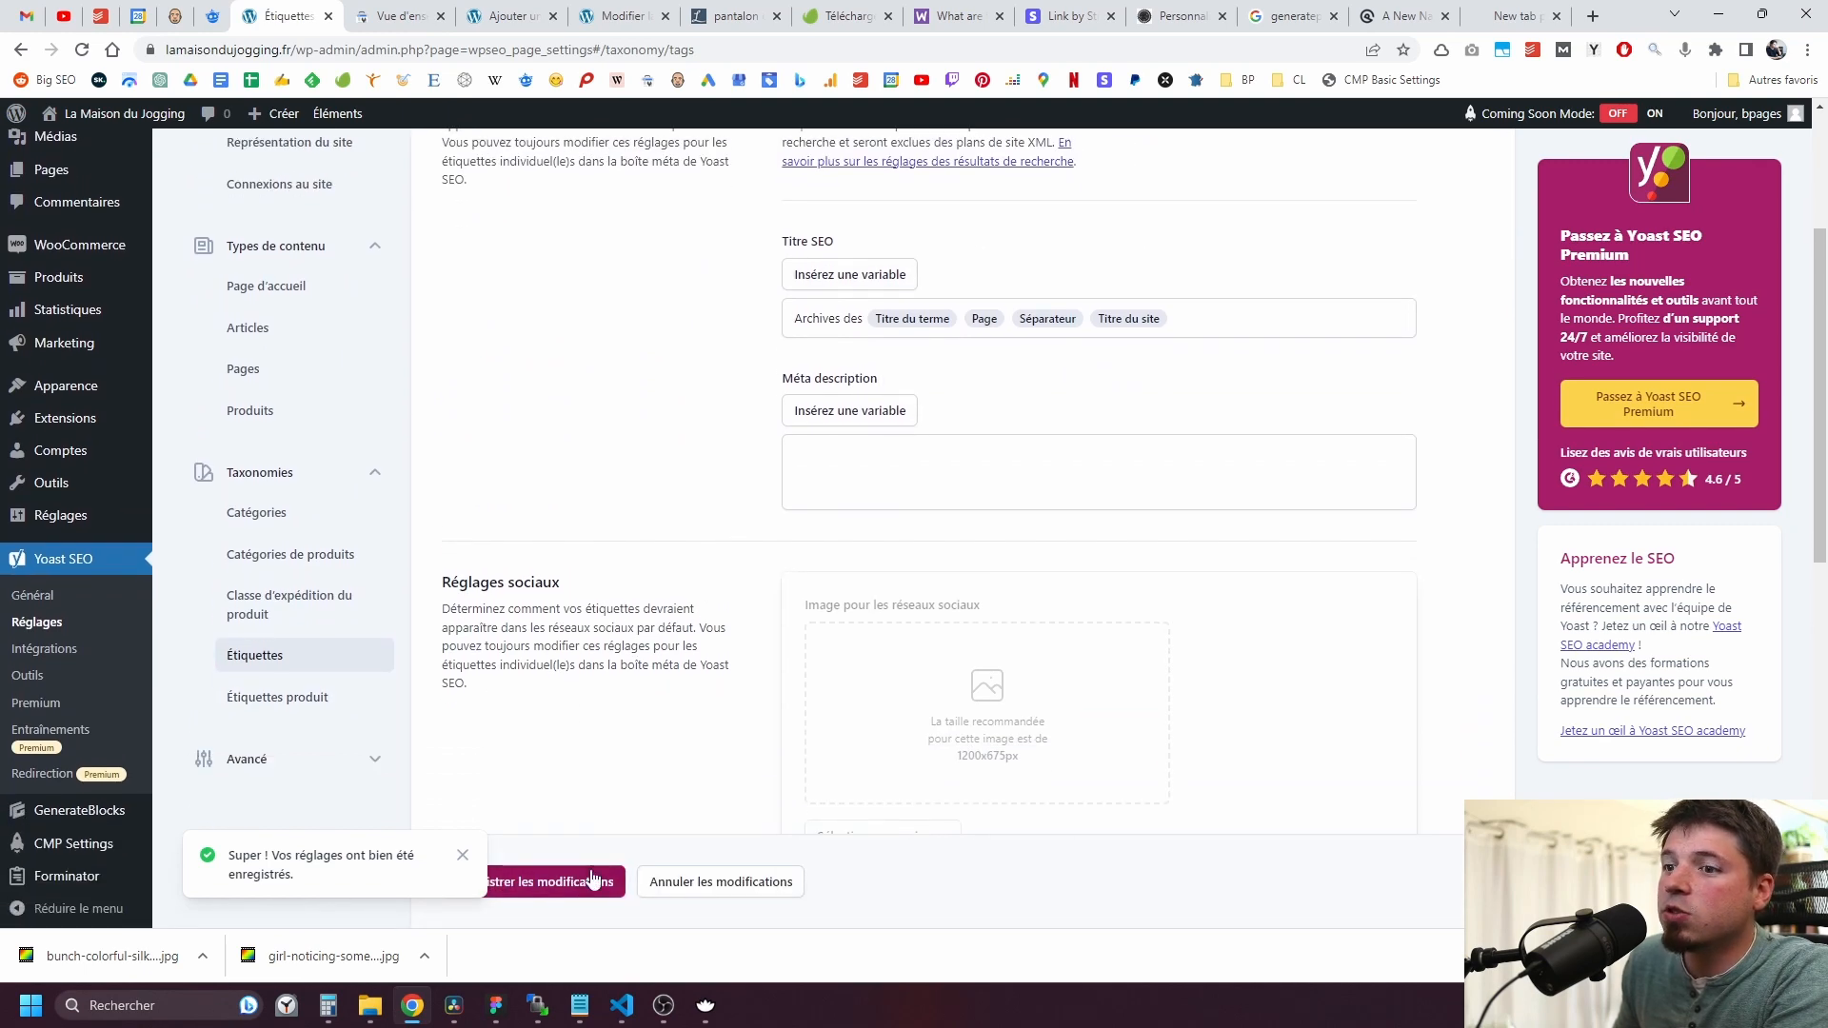
pyautogui.click(592, 880)
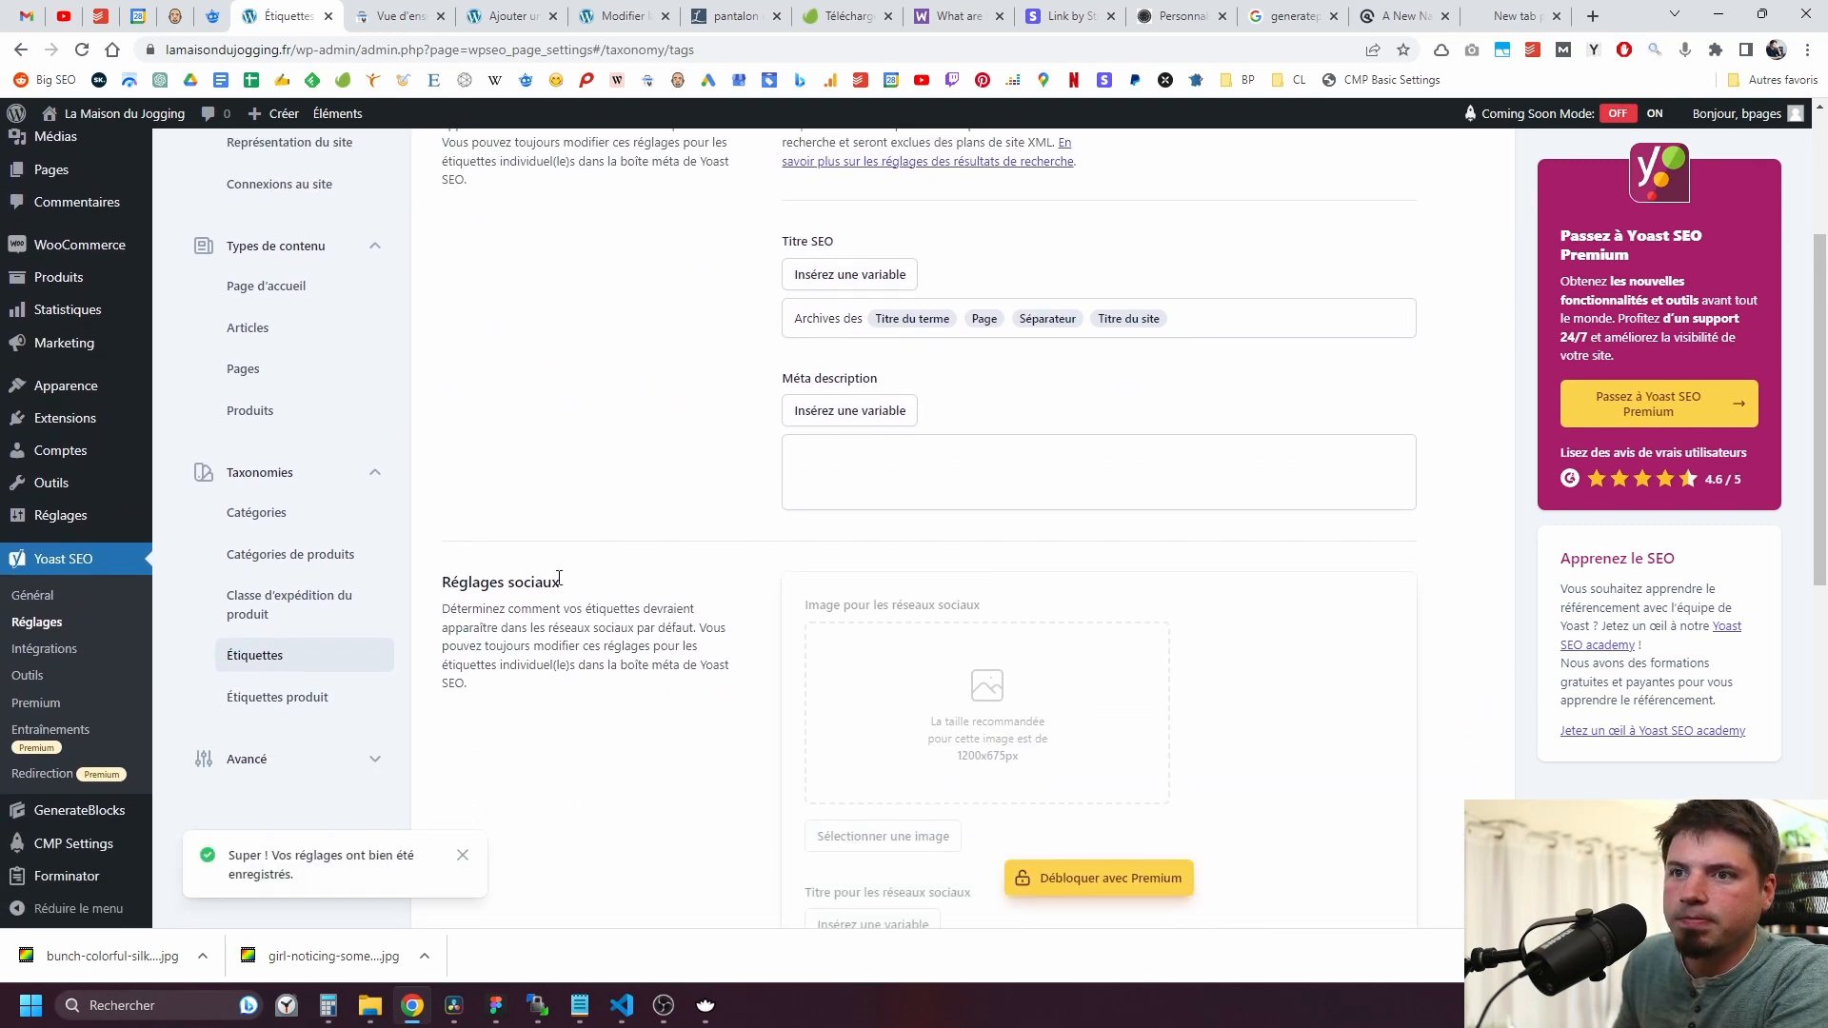
# Step: Look over the Étiquettes produit settings and expand the Avancé section to view its pages
pyautogui.scroll(-1, 569, 534)
pyautogui.click(290, 609)
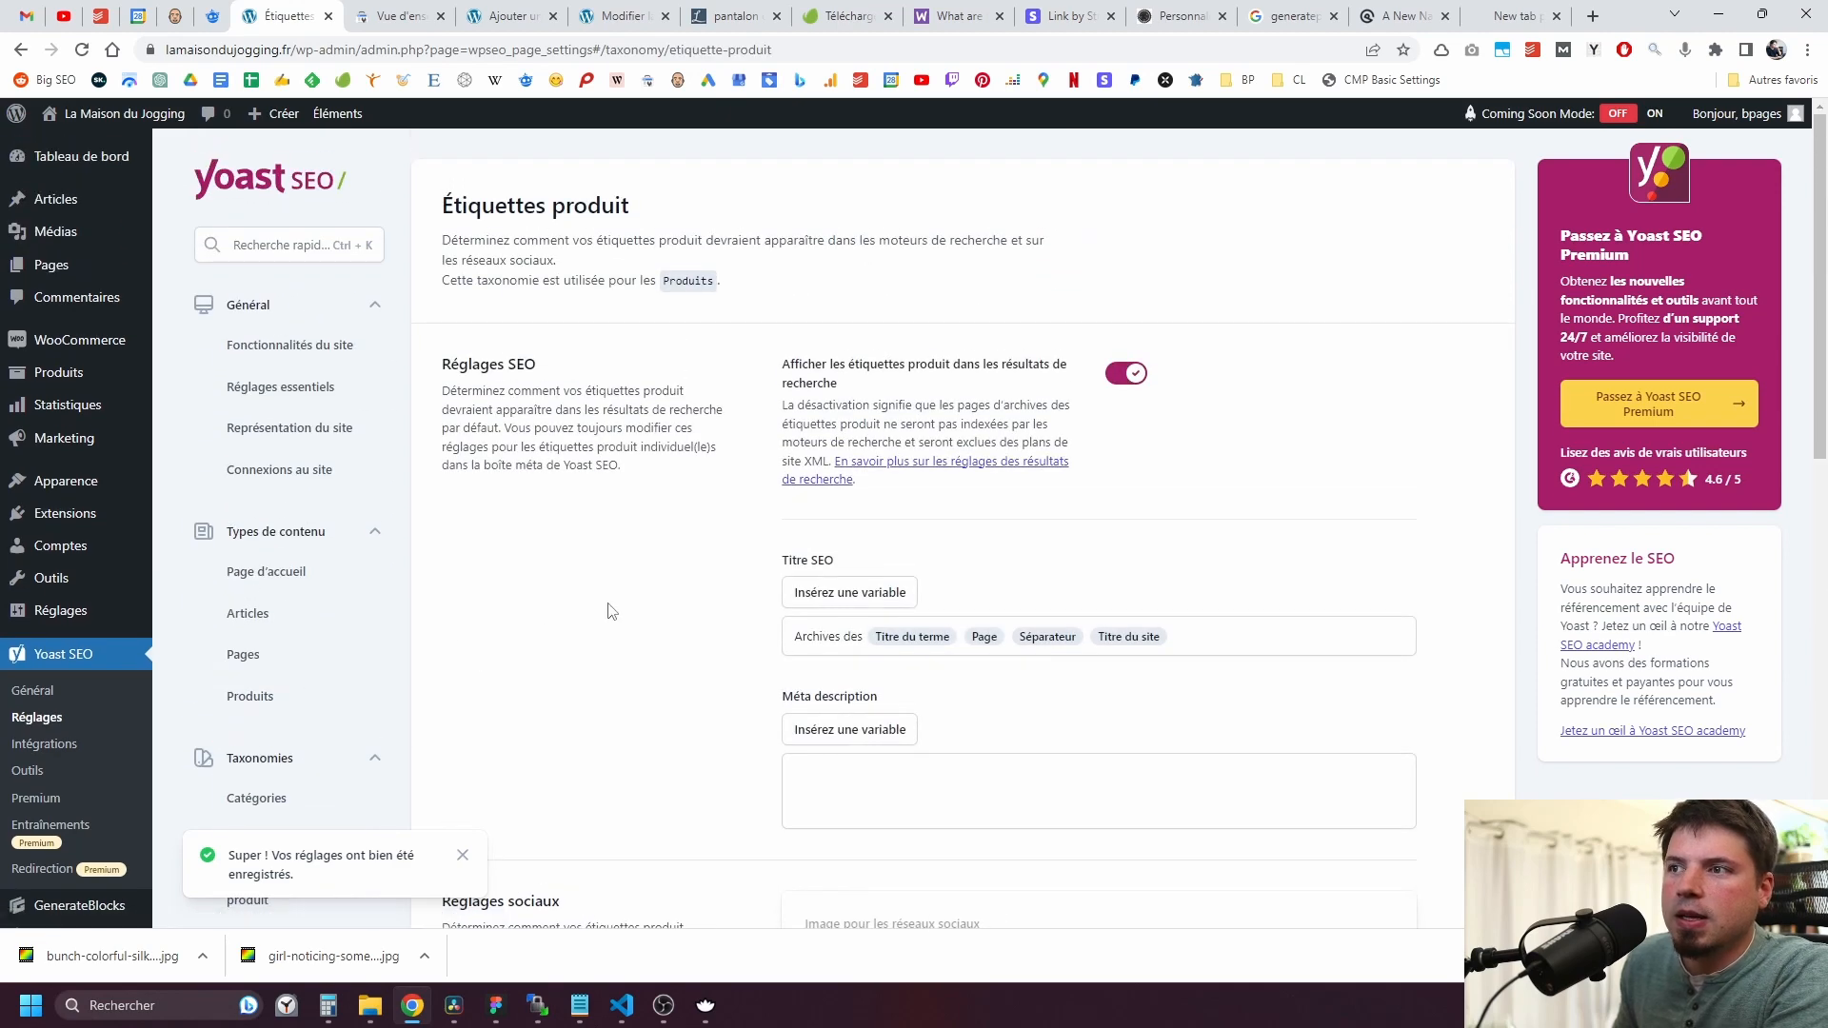
pyautogui.scroll(-5, 609, 612)
pyautogui.click(238, 570)
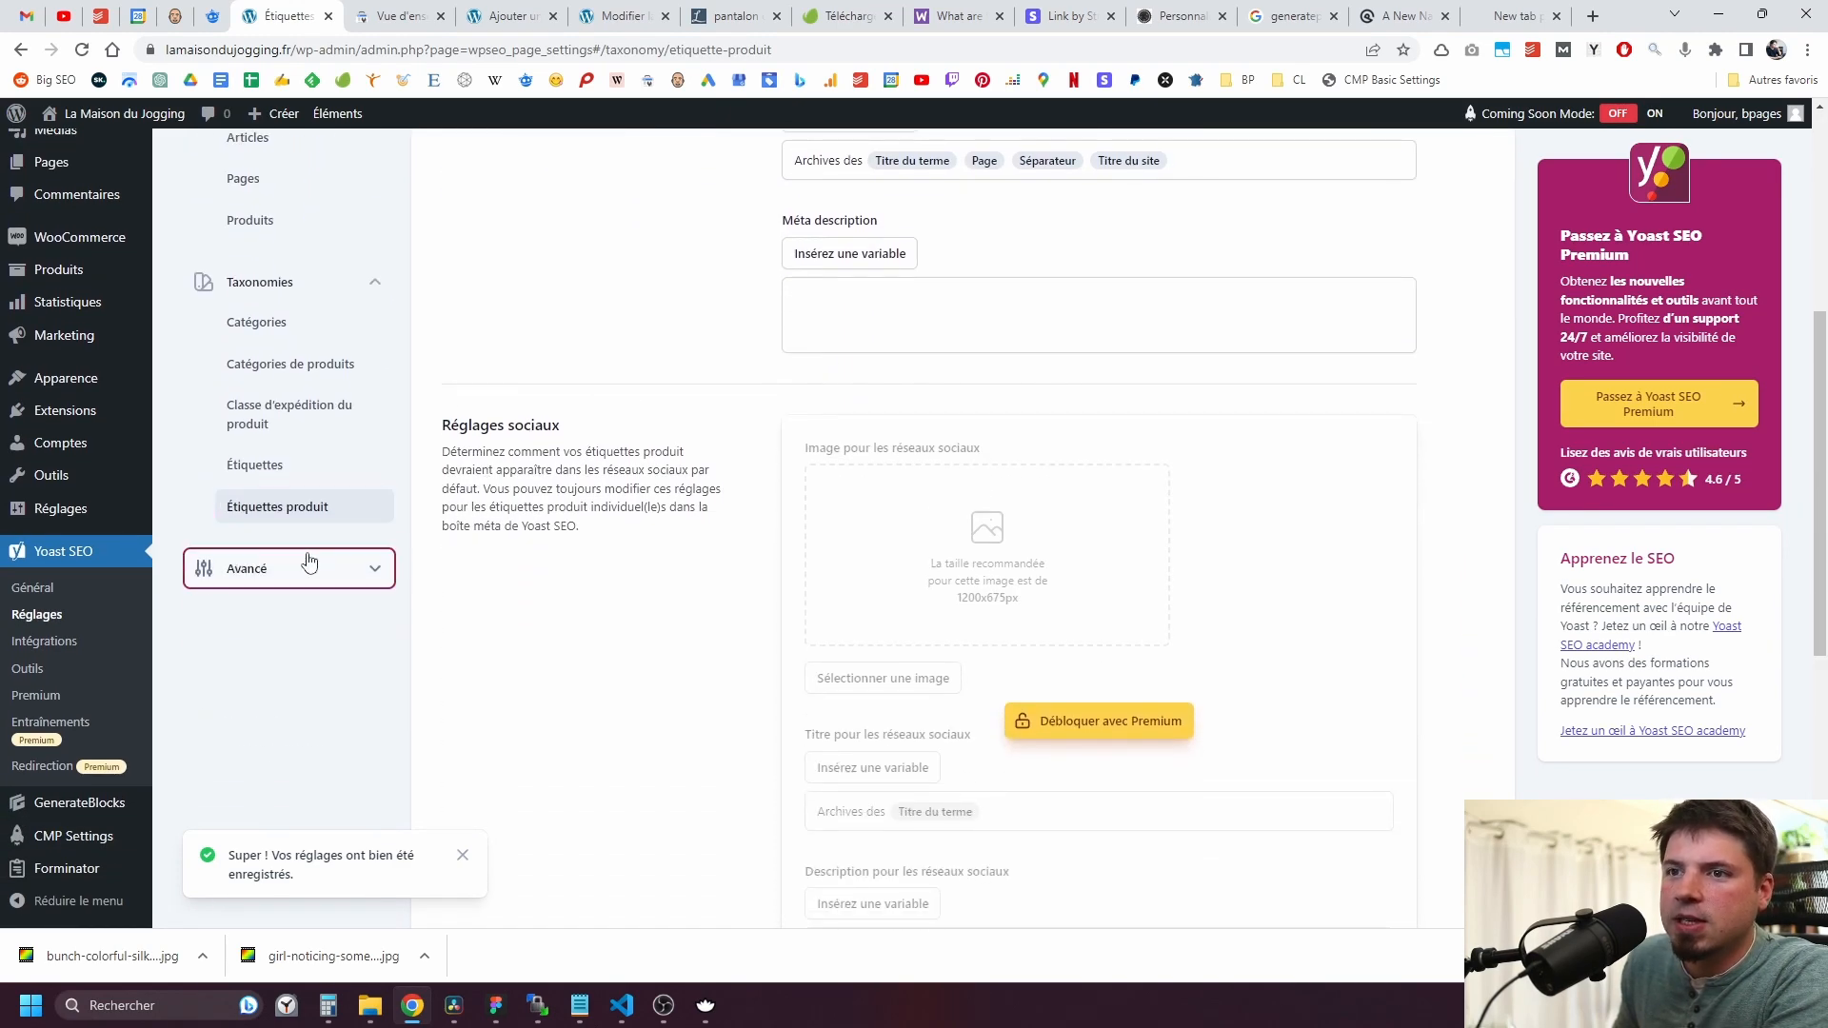
pyautogui.scroll(3, 300, 704)
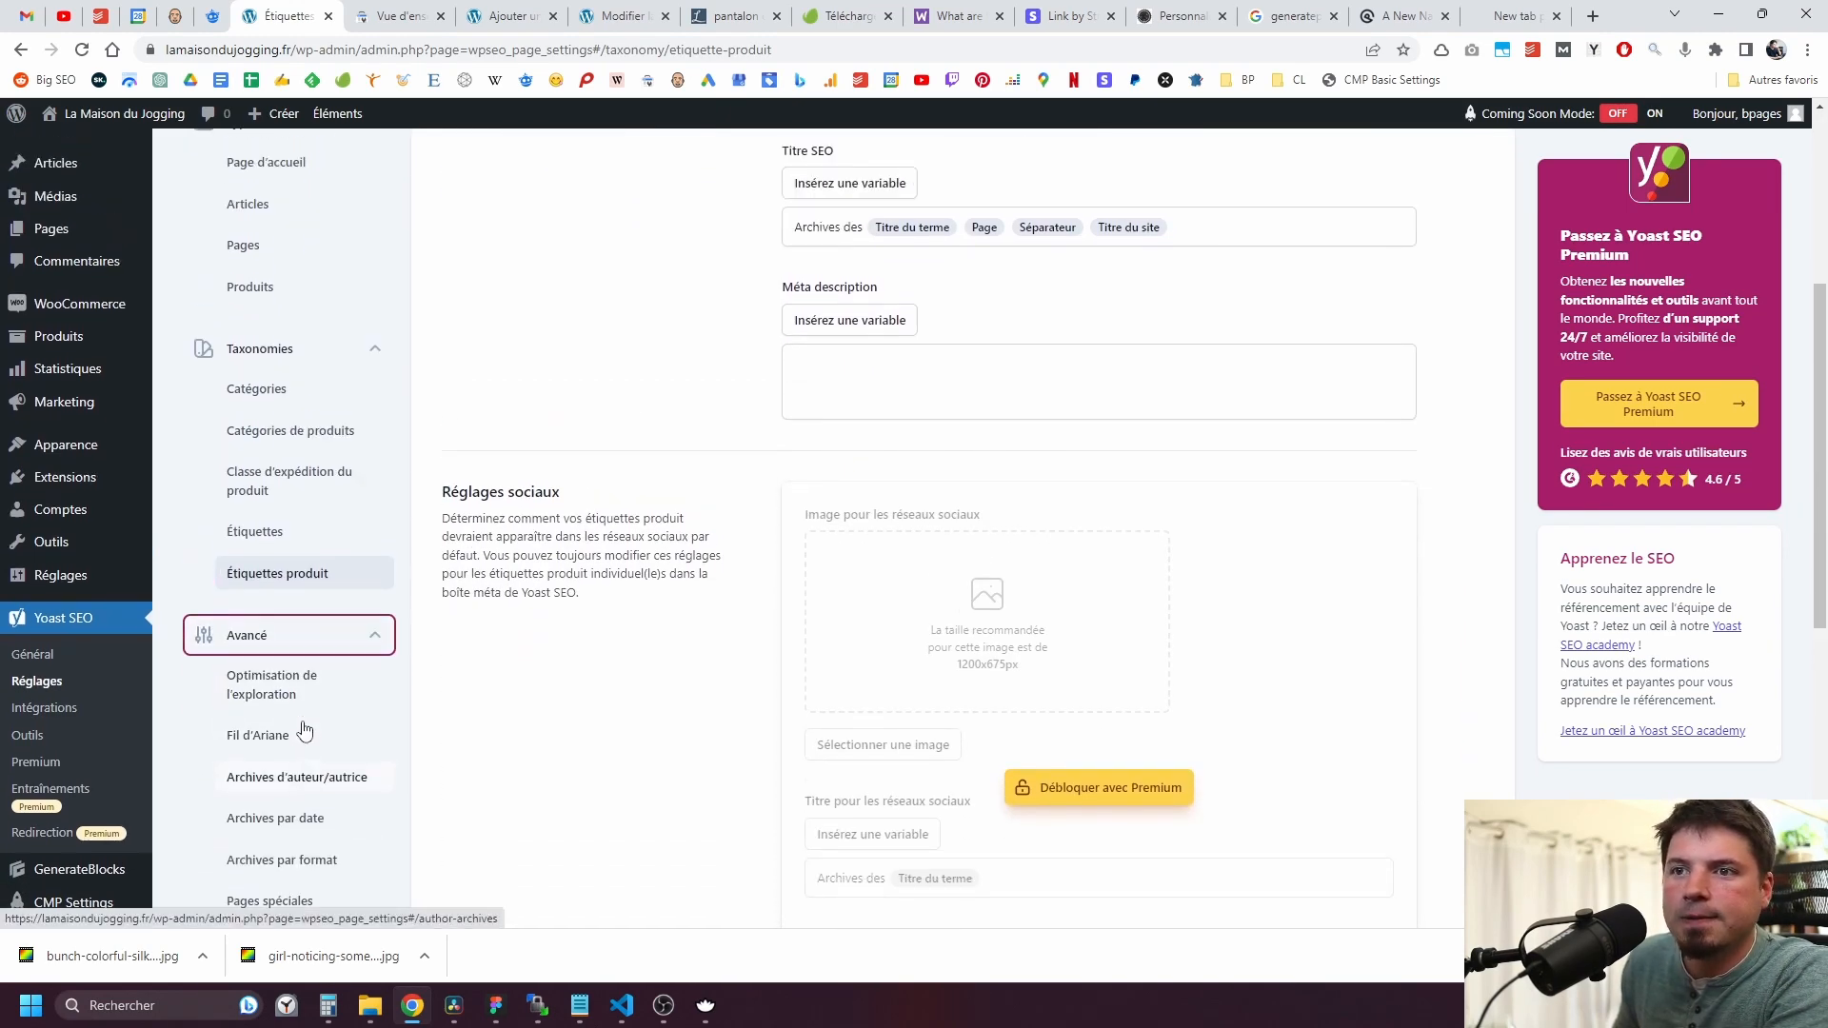
# Step: Remove the text "Archives des" from the SEO title template of Catégories de produits
pyautogui.click(281, 567)
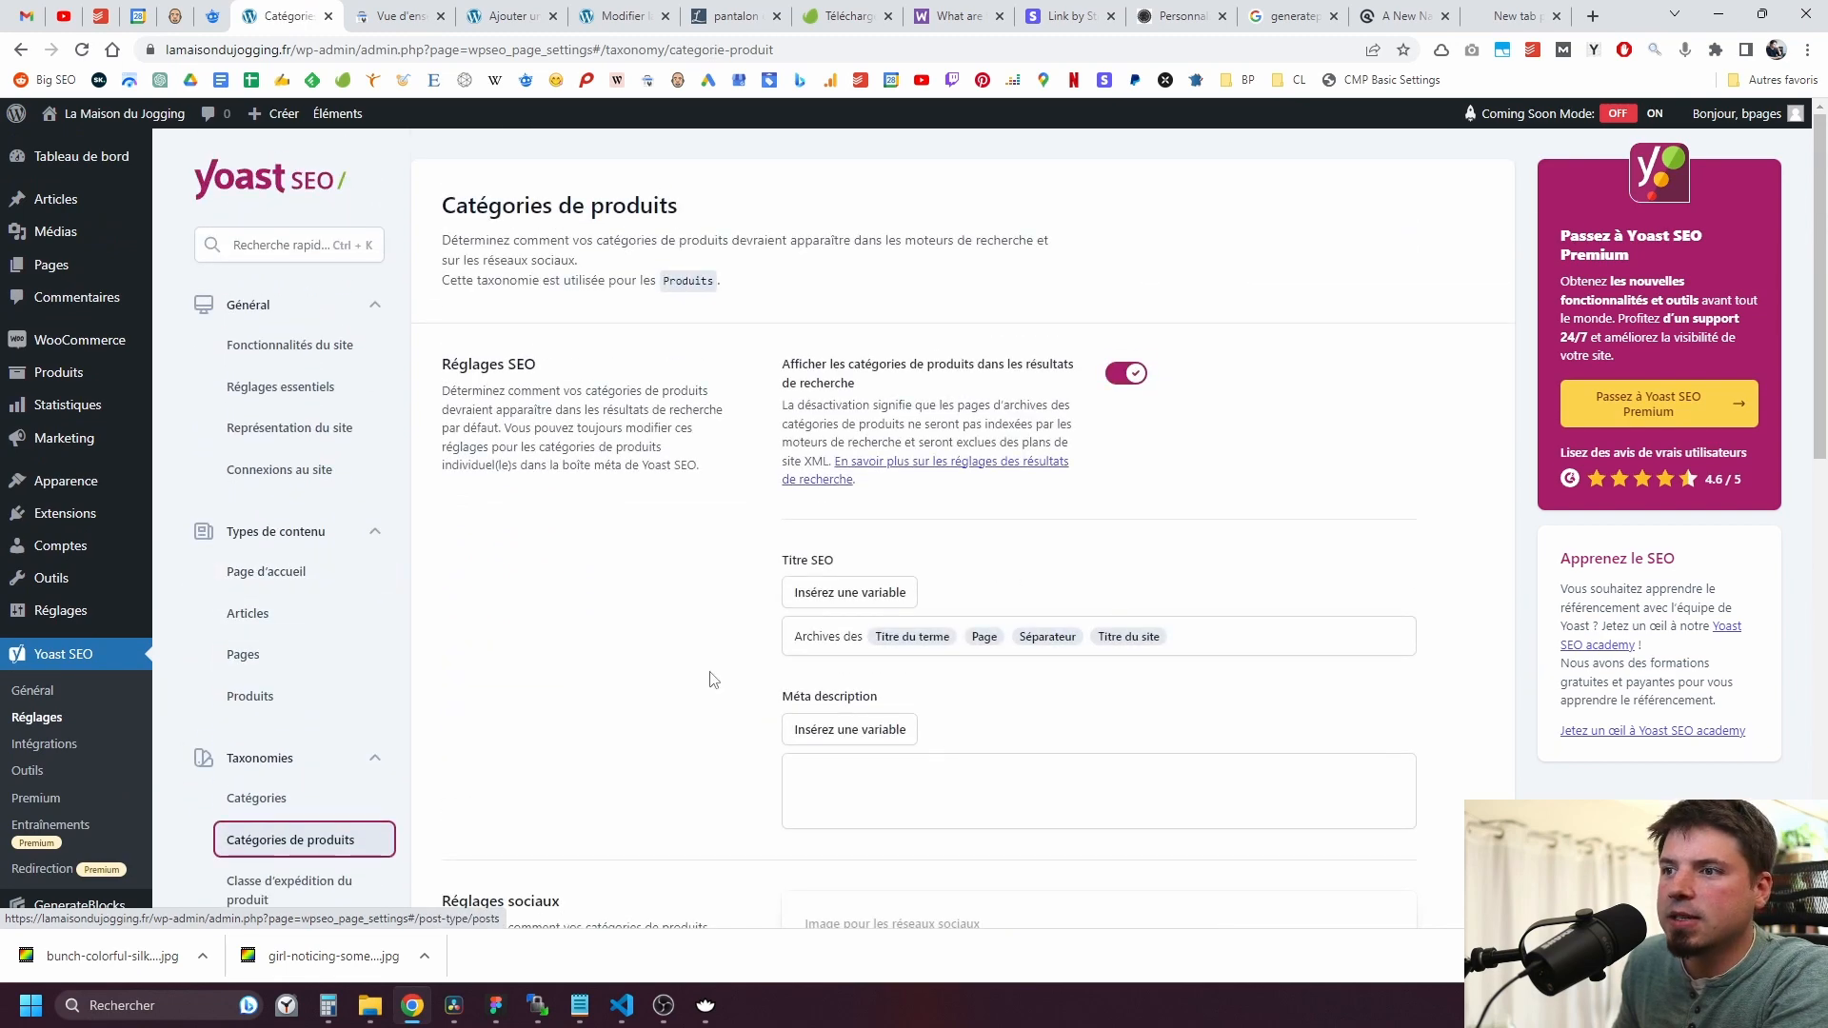
pyautogui.click(859, 635)
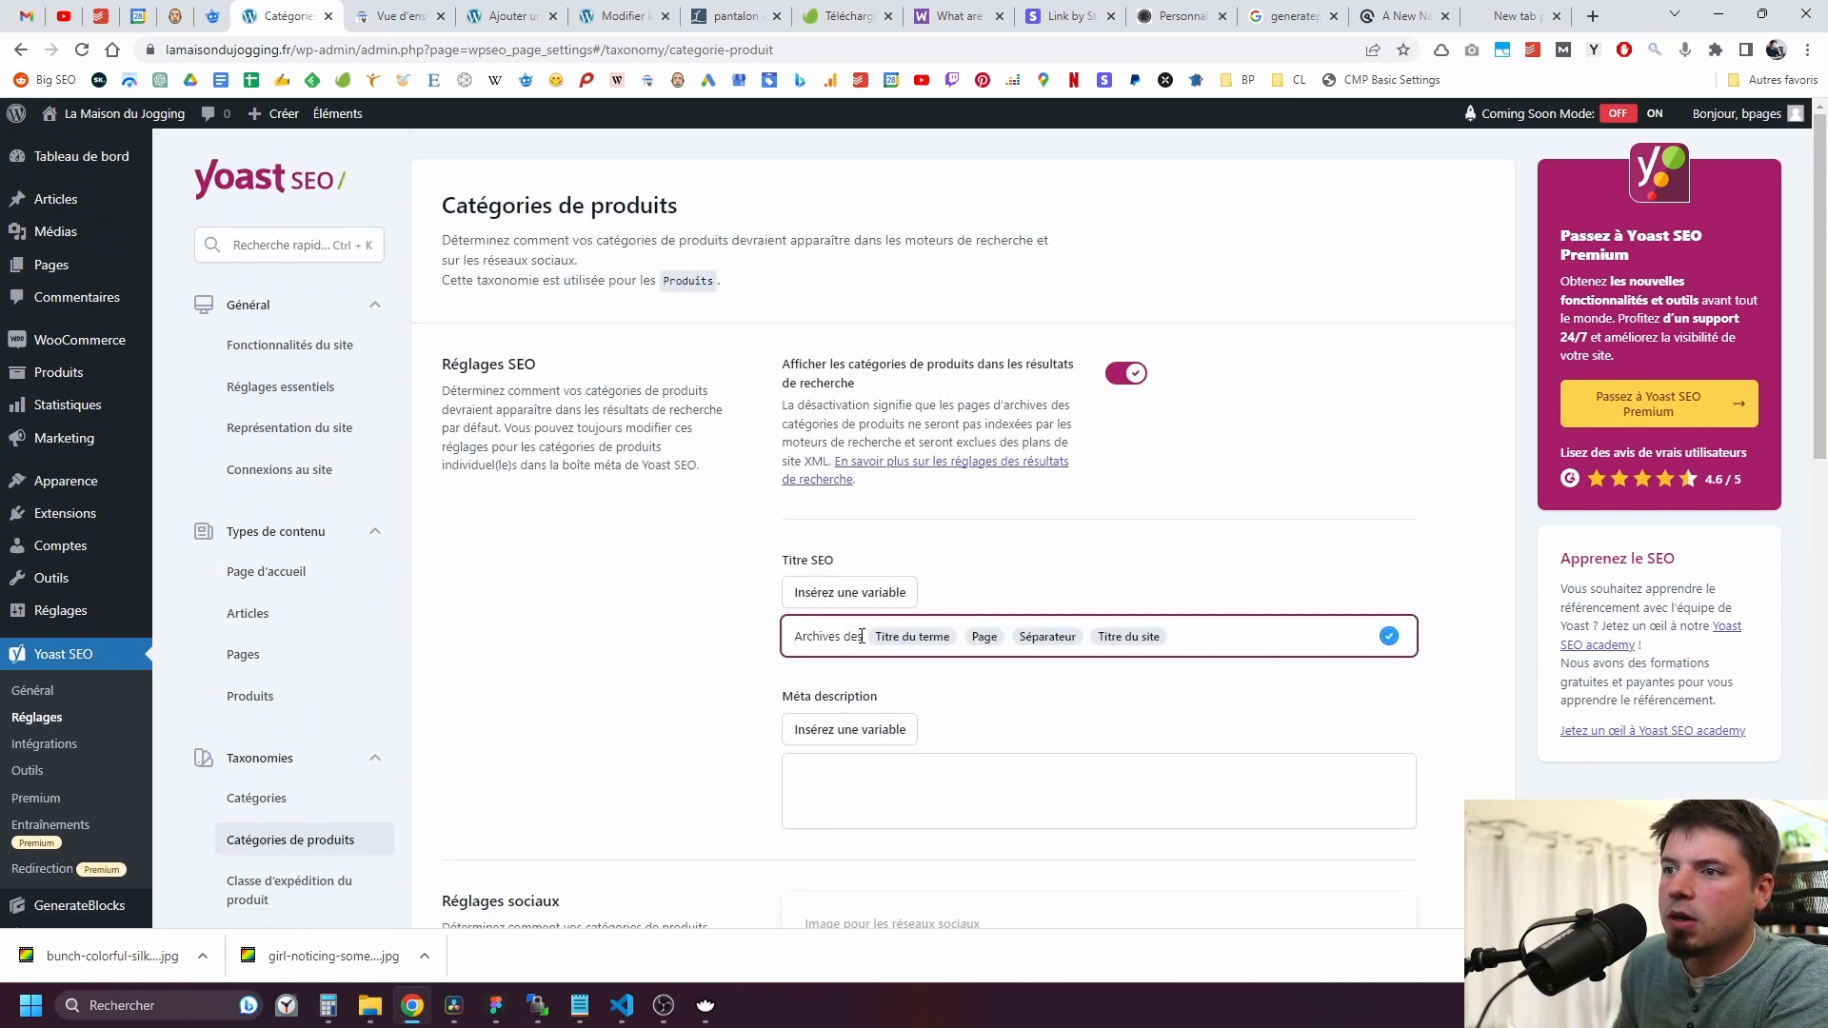
pyautogui.moveTo(861, 636); pyautogui.dragTo(782, 643)
pyautogui.press('Right')
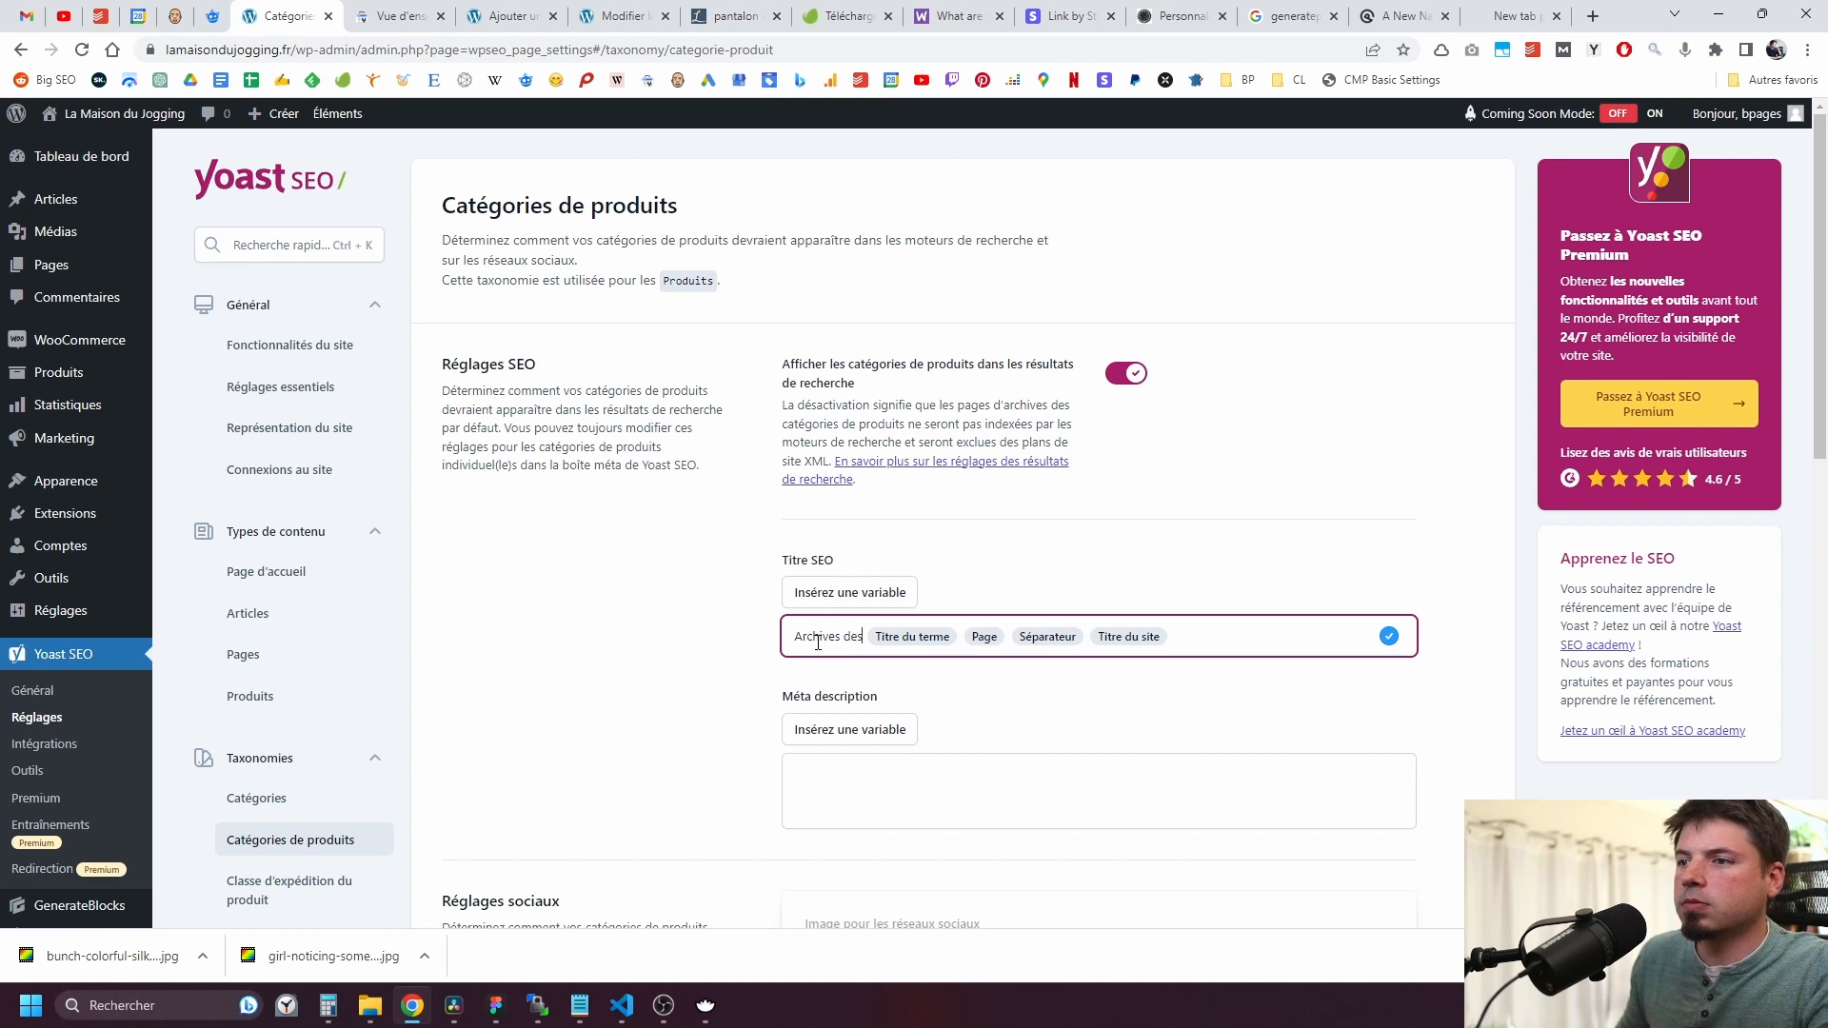
pyautogui.press('BackSpace')
pyautogui.press('BackSpace')
pyautogui.press('BackSpace')
pyautogui.press('BackSpace')
pyautogui.press('BackSpace')
pyautogui.press('BackSpace')
pyautogui.press('BackSpace')
pyautogui.press('BackSpace')
pyautogui.press('BackSpace')
pyautogui.press('BackSpace')
pyautogui.press('BackSpace')
pyautogui.press('BackSpace')
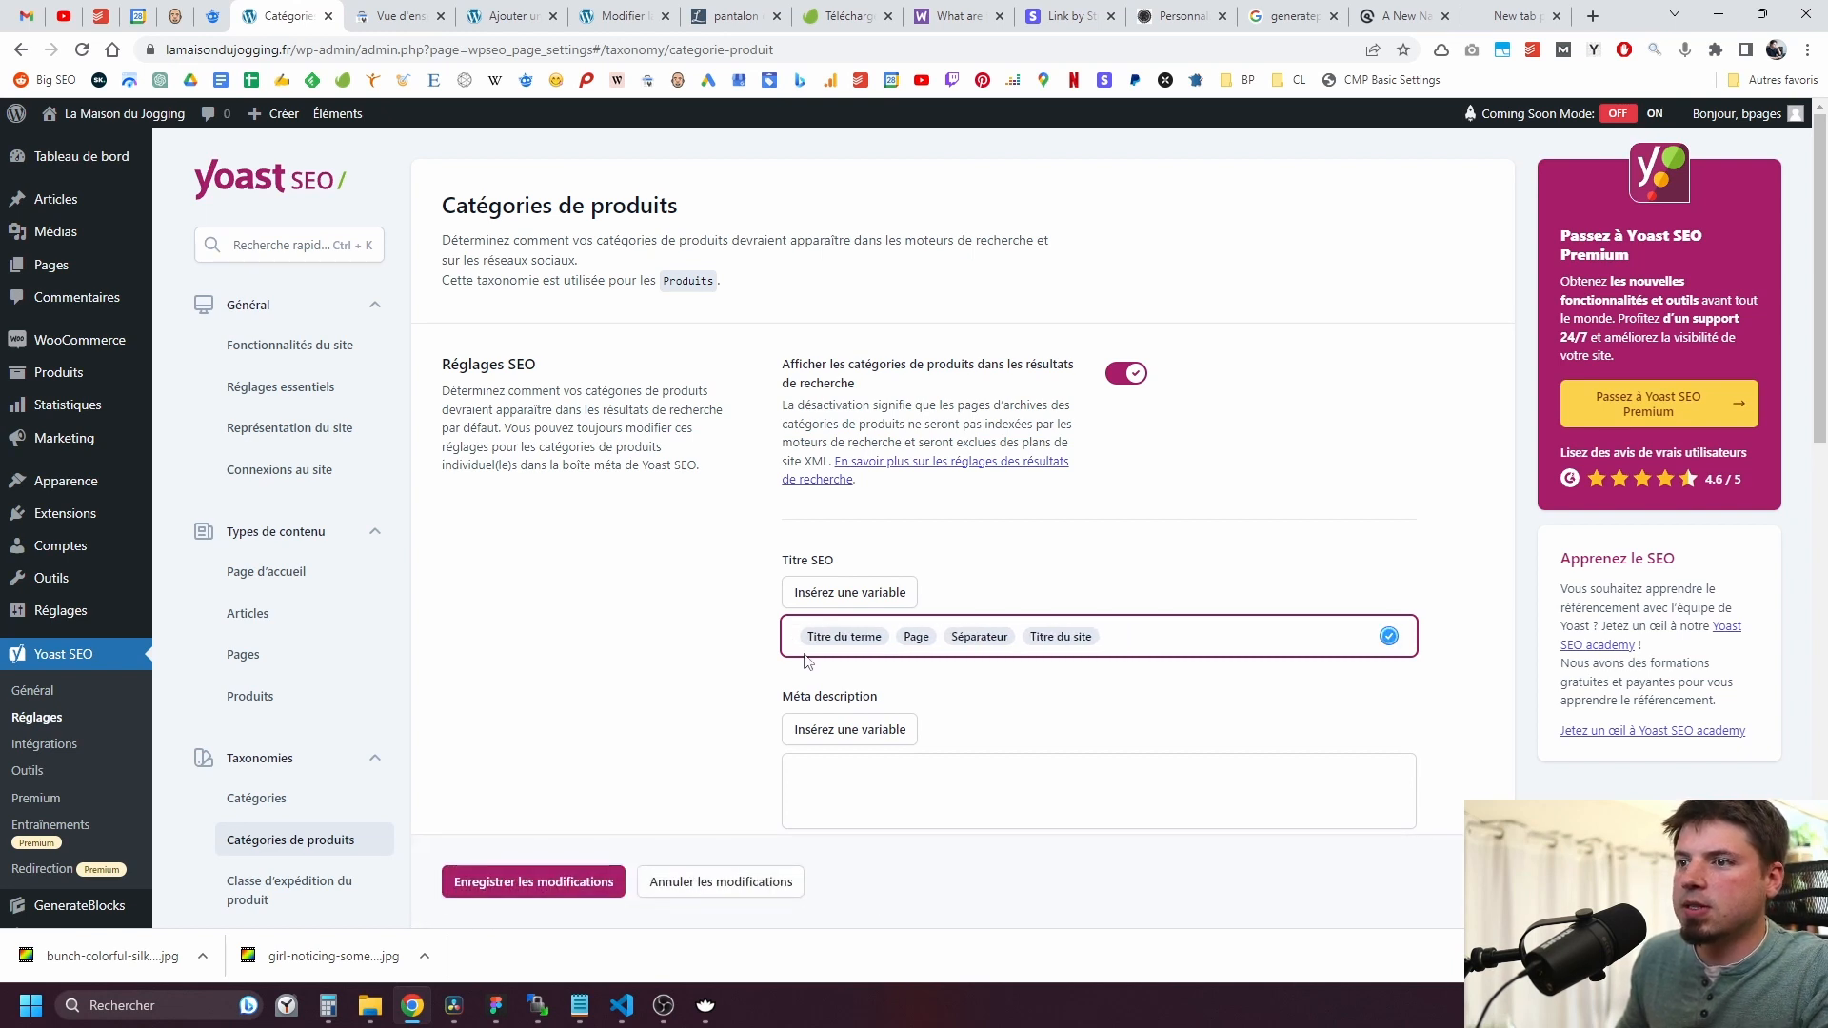
# Step: Enter "Catégorie :" before the Titre du terme variable in the product categories' SEO title
pyautogui.write('Catégo ')
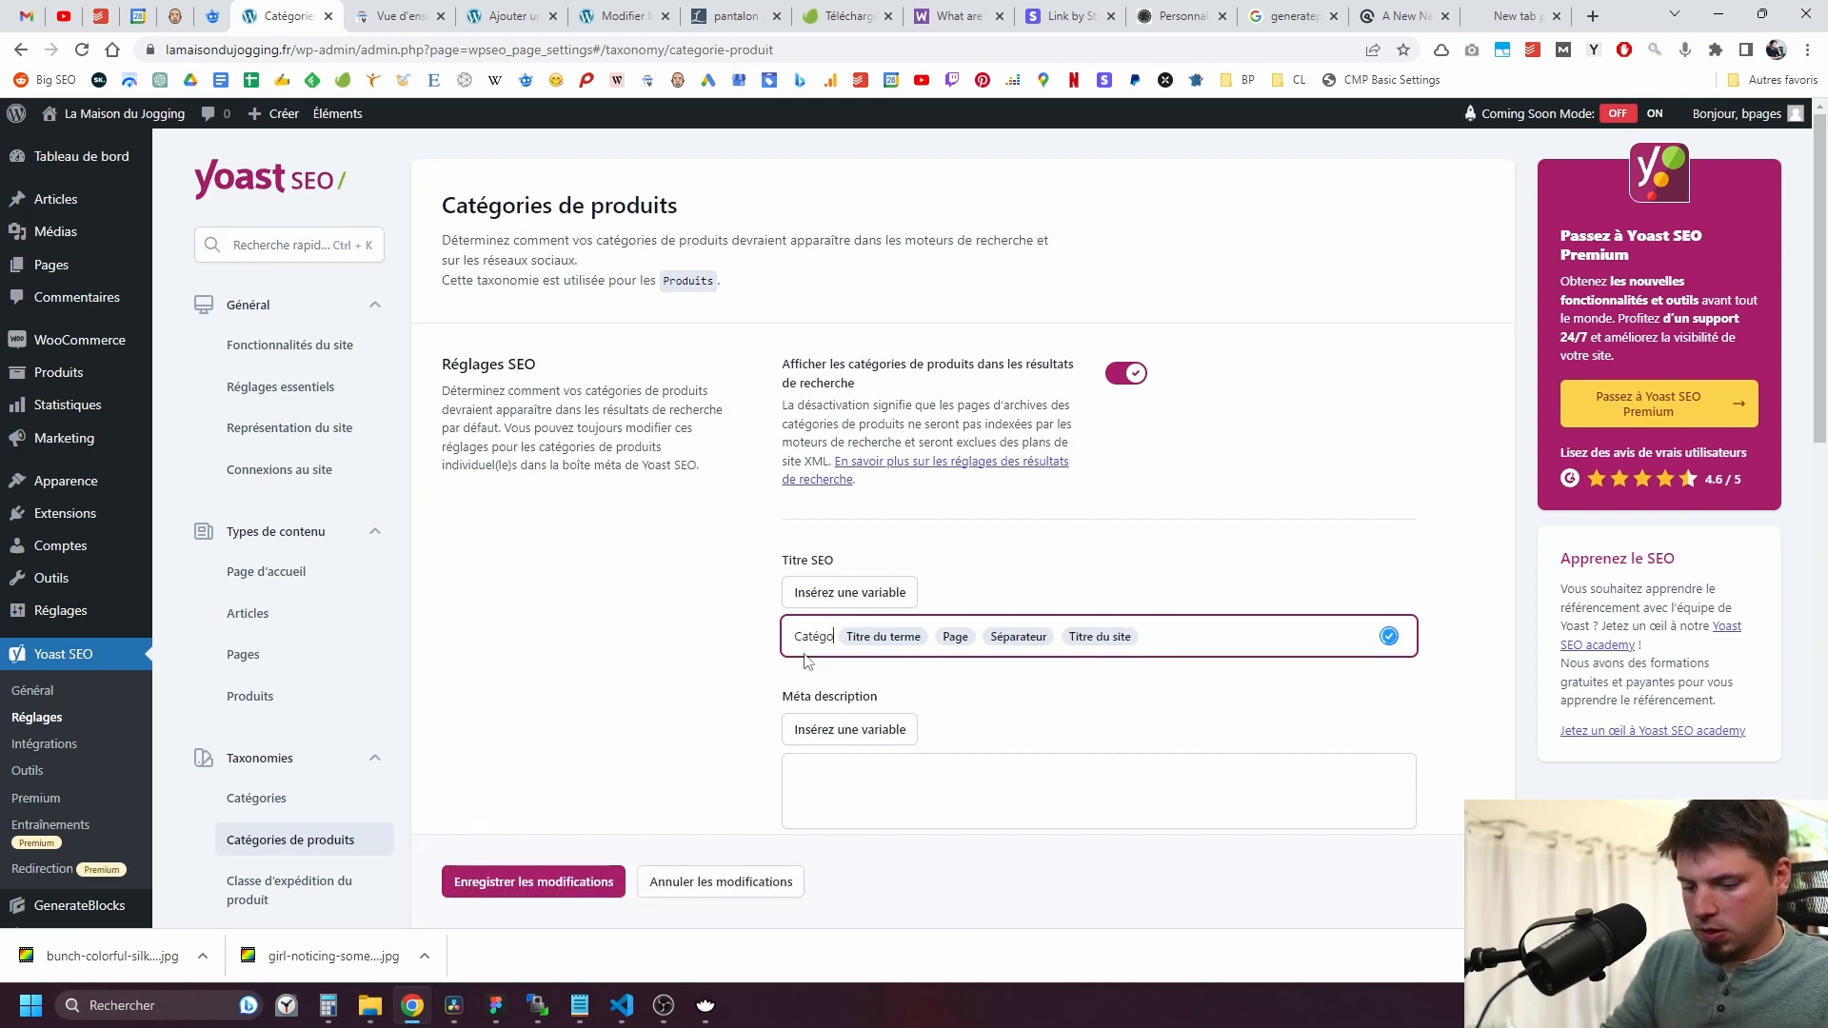
pyautogui.write('rtie :')
pyautogui.press('BackSpace')
pyautogui.press('BackSpace')
pyautogui.press('BackSpace')
pyautogui.press('BackSpace')
pyautogui.press('BackSpace')
pyautogui.press('BackSpace')
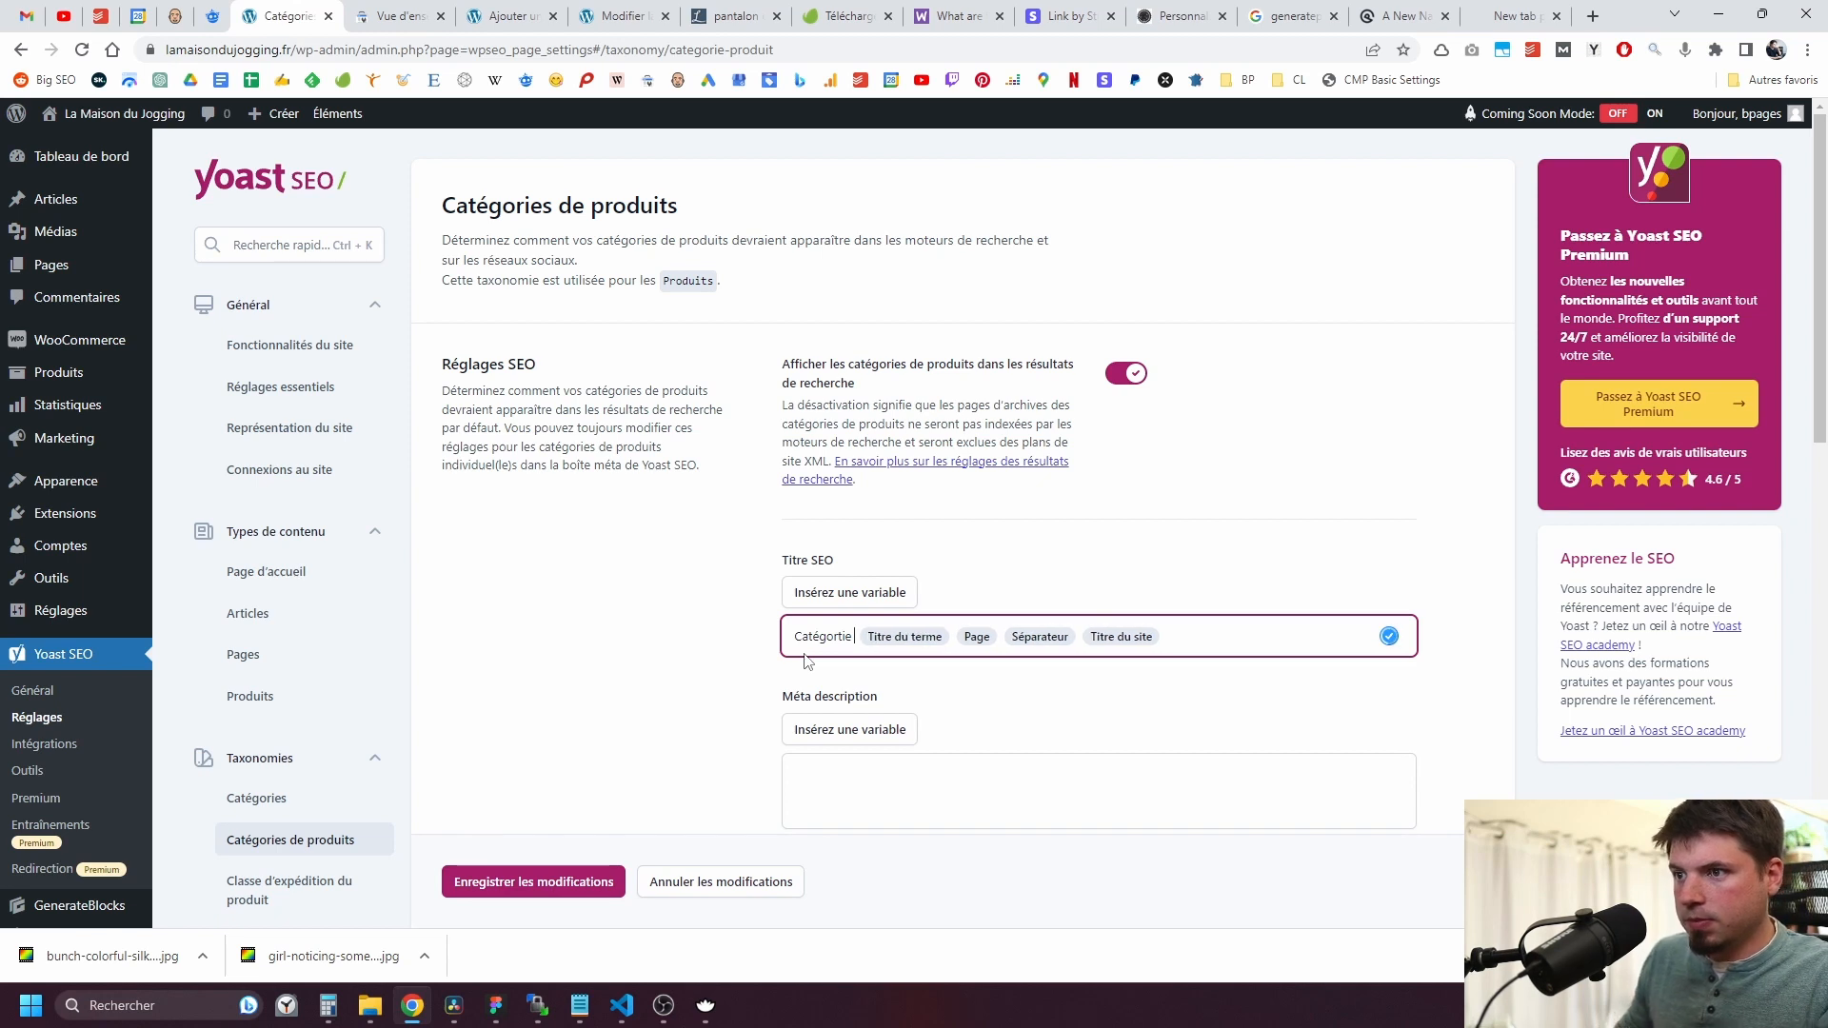
pyautogui.write('rie :')
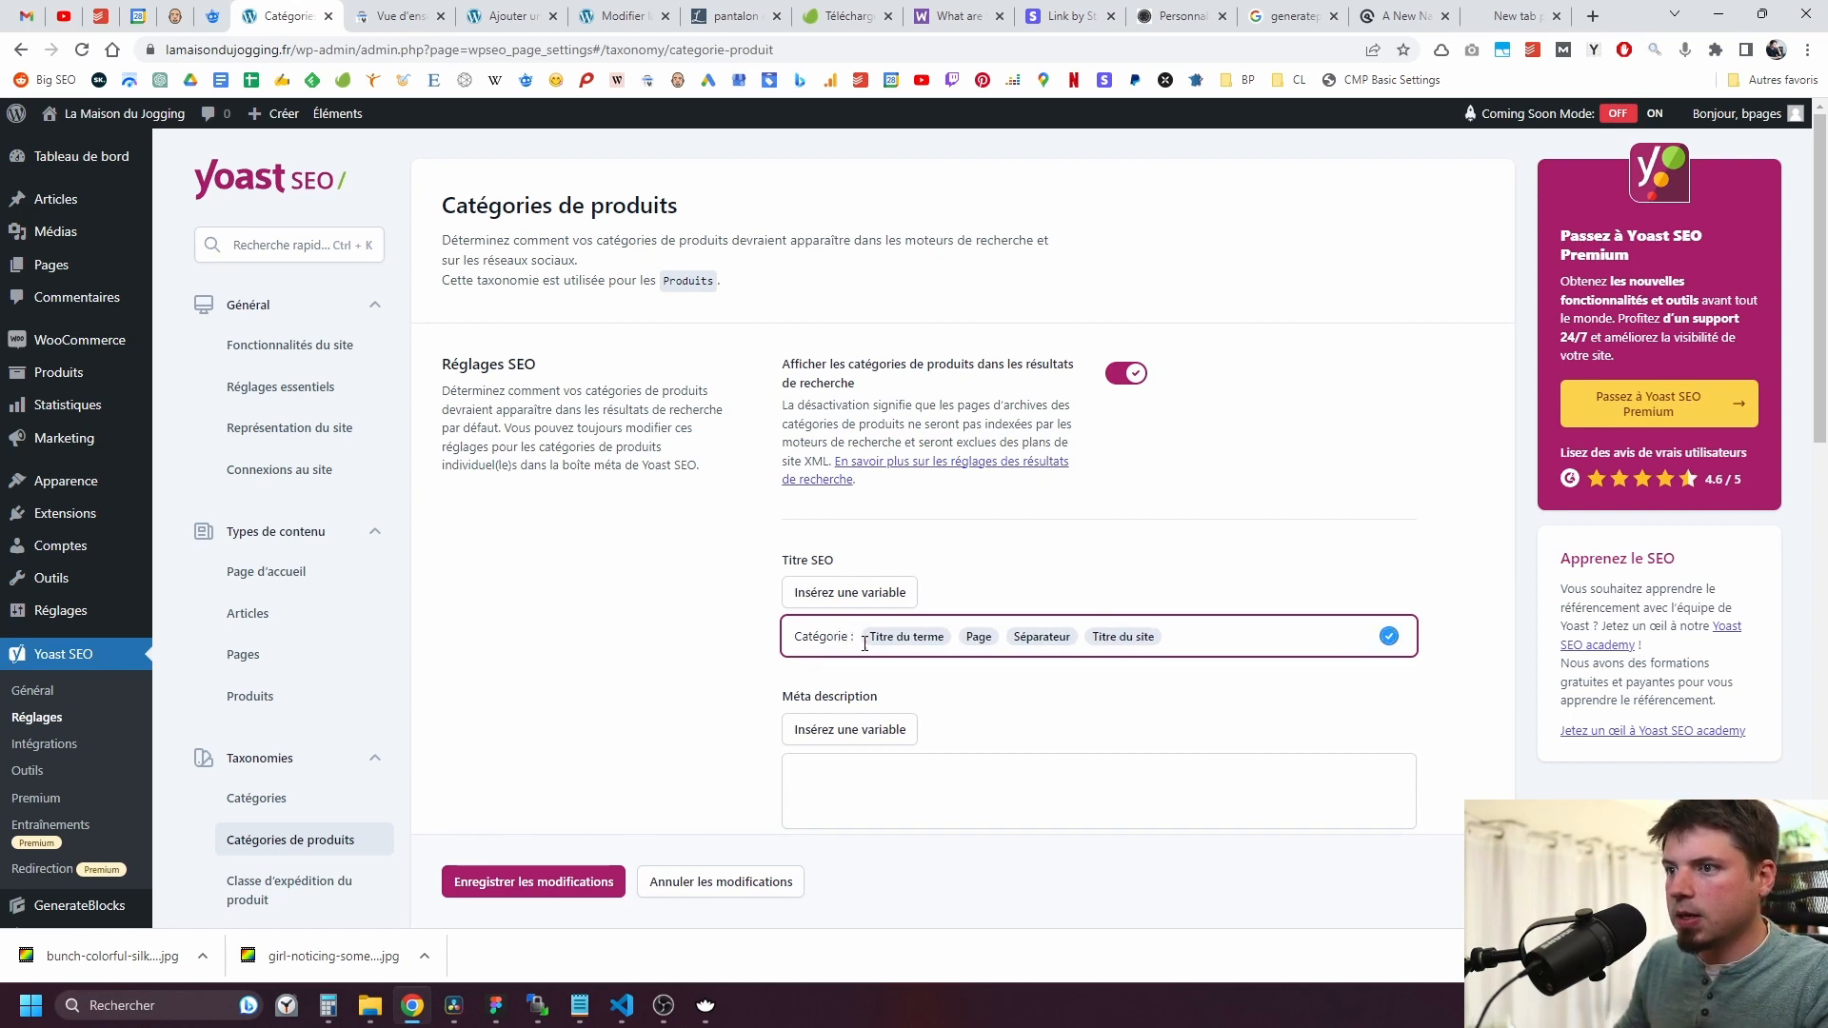
pyautogui.press('BackSpace')
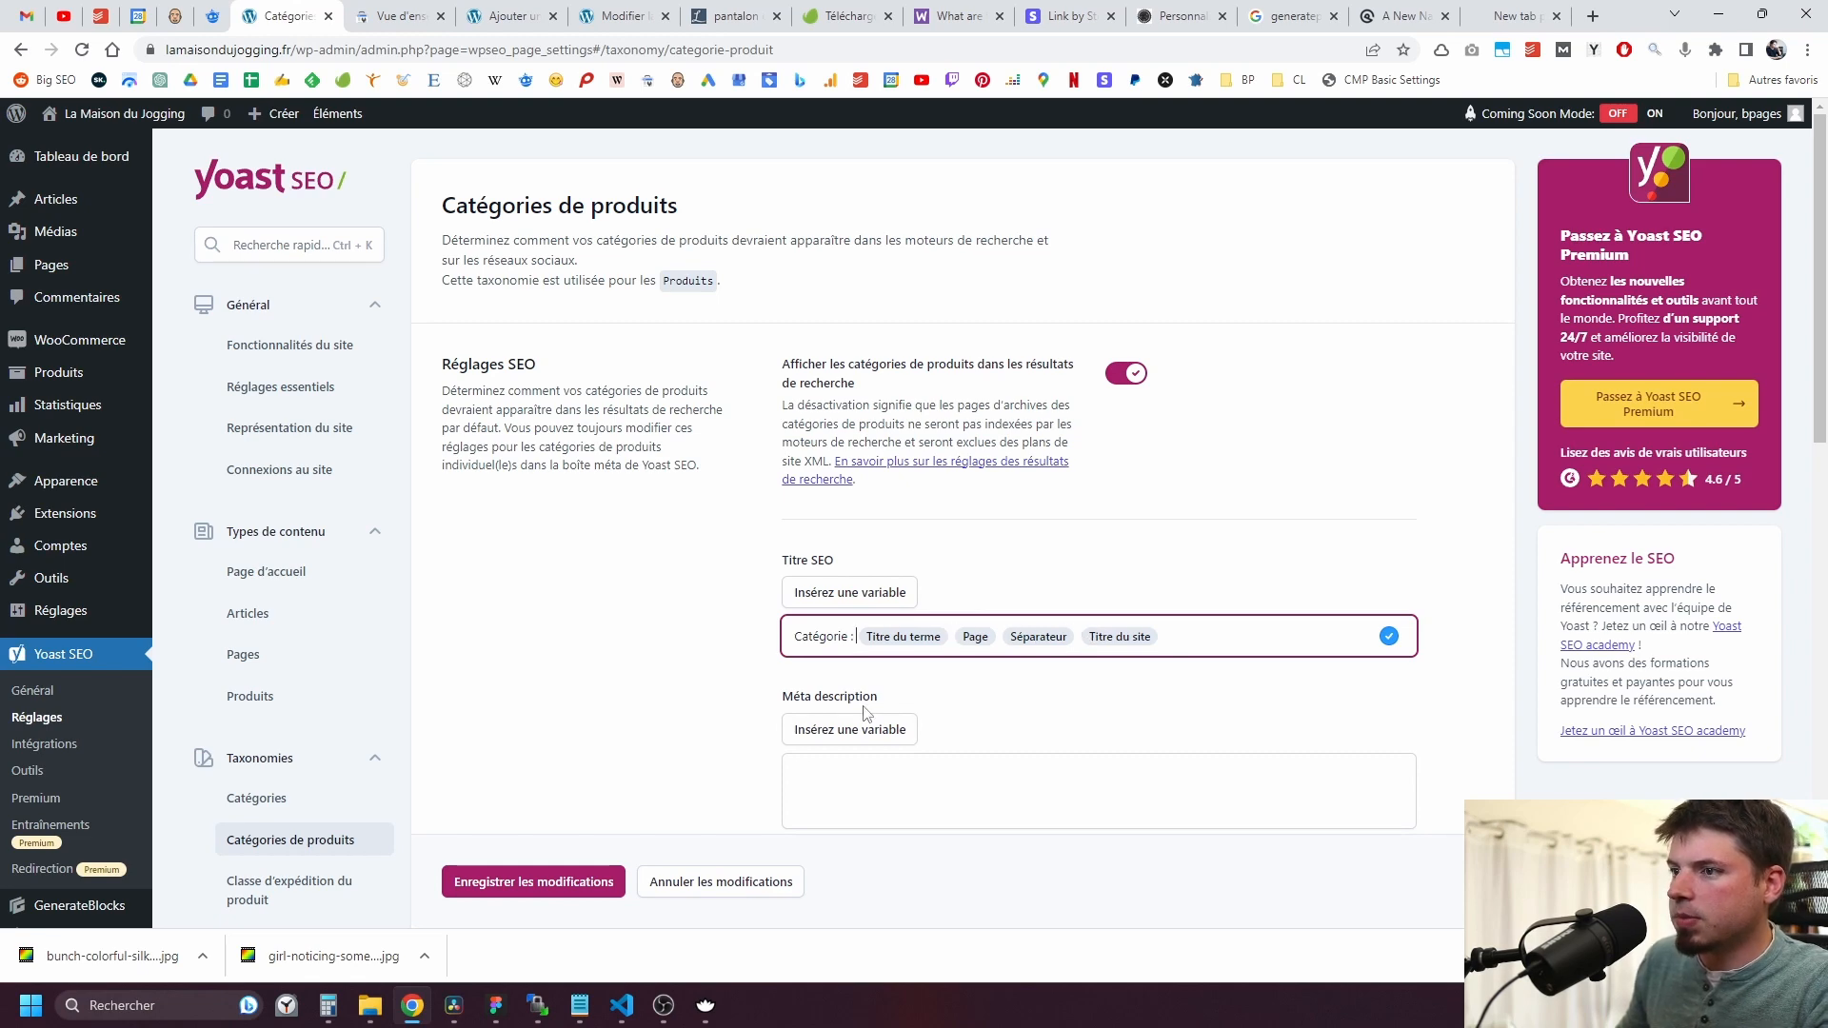
# Step: Save the changes made to the Catégories de produits settings
pyautogui.click(559, 880)
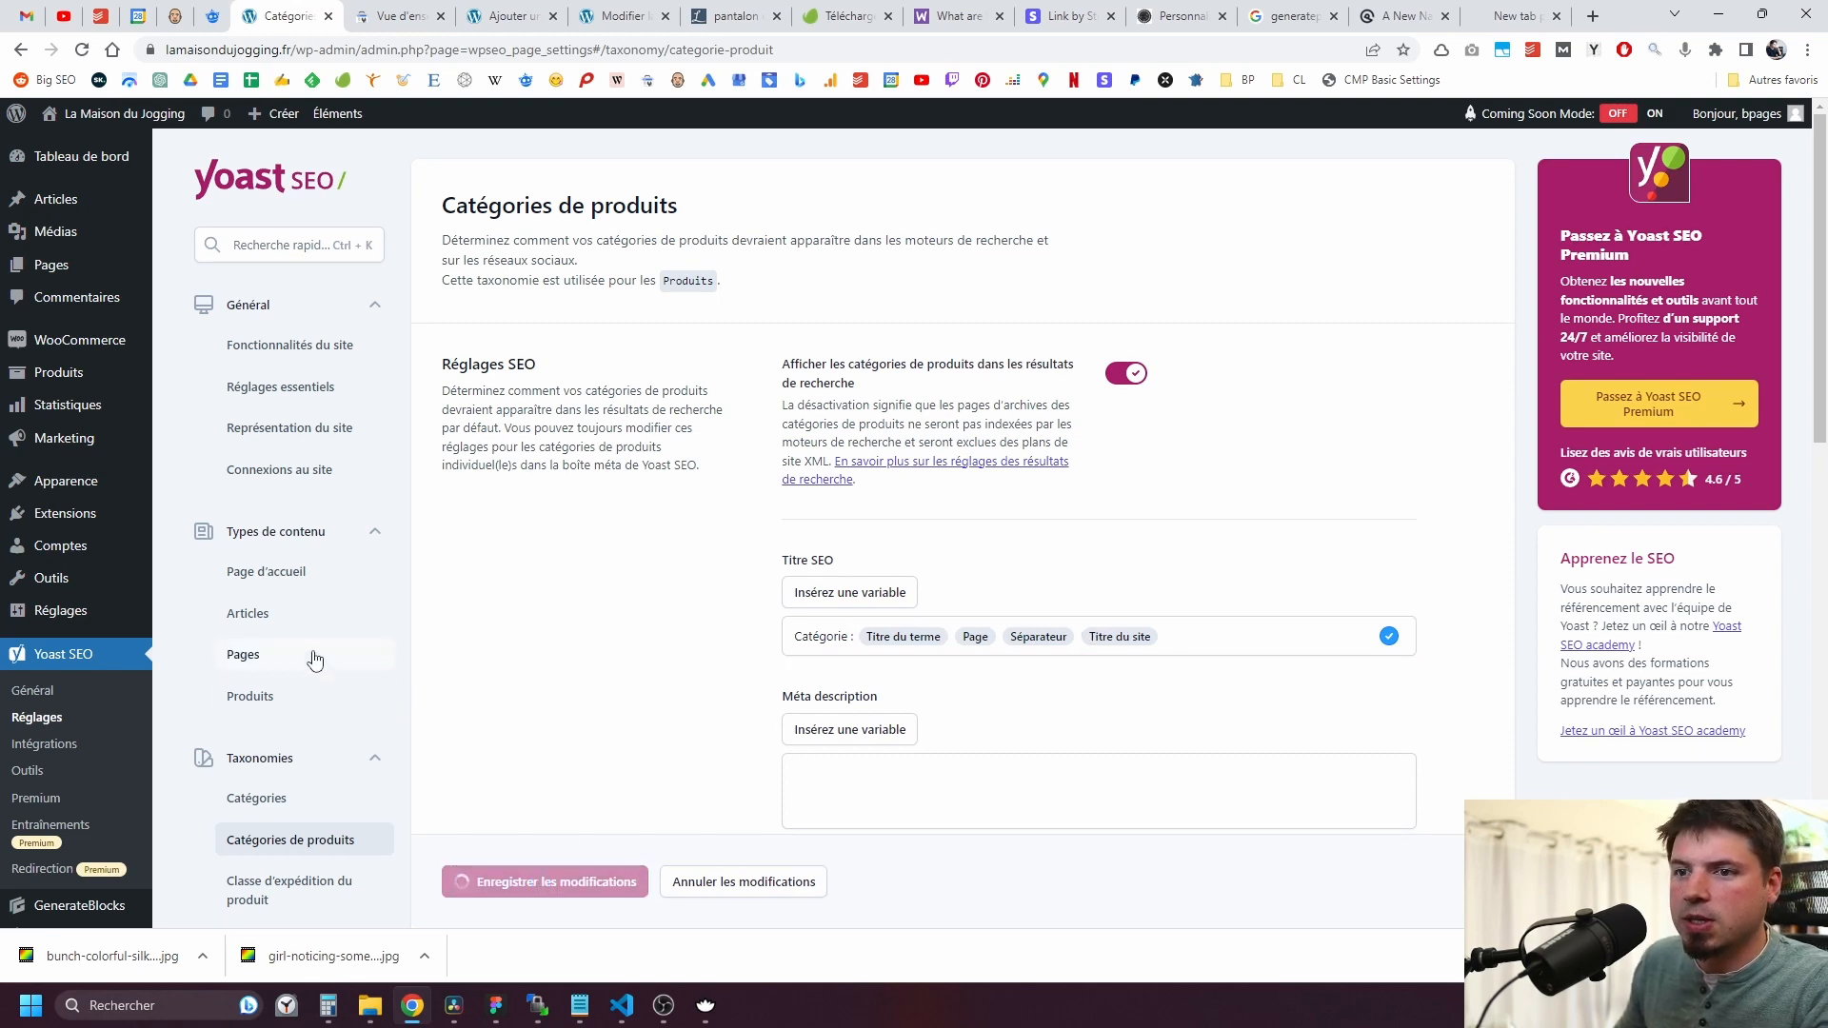
pyautogui.scroll(-4, 314, 655)
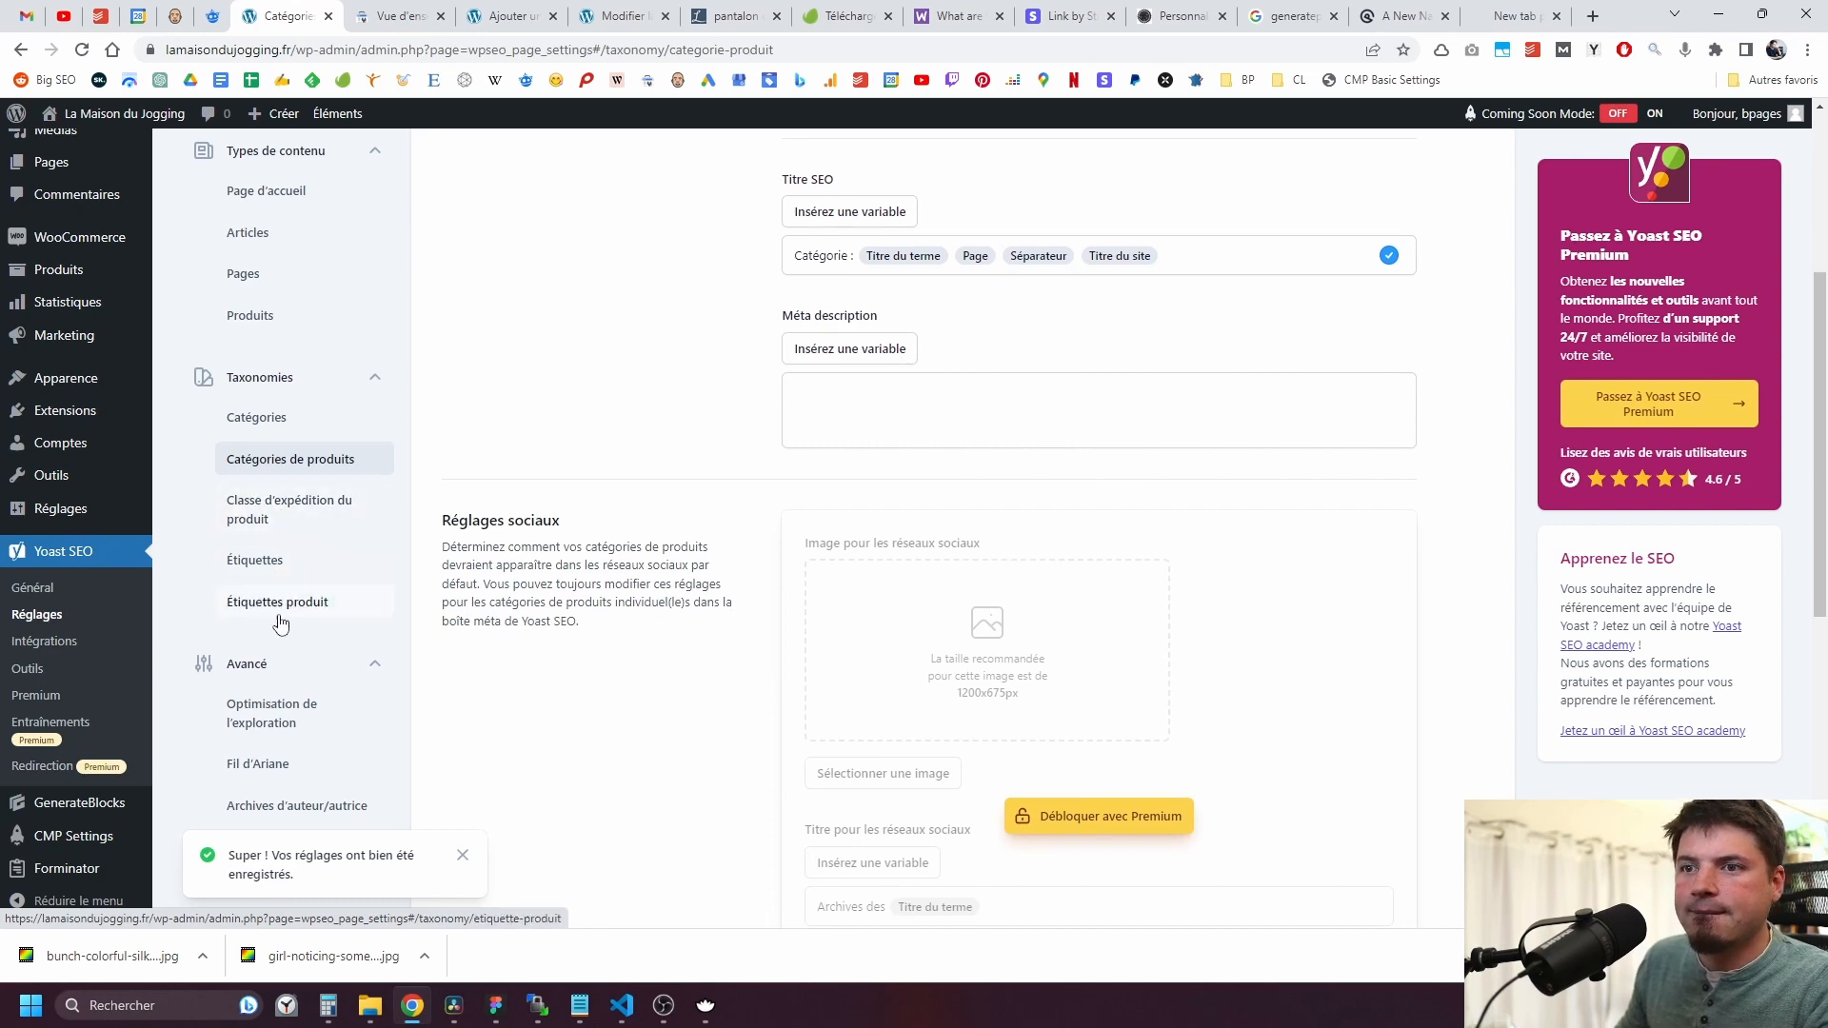
pyautogui.scroll(2, 359, 645)
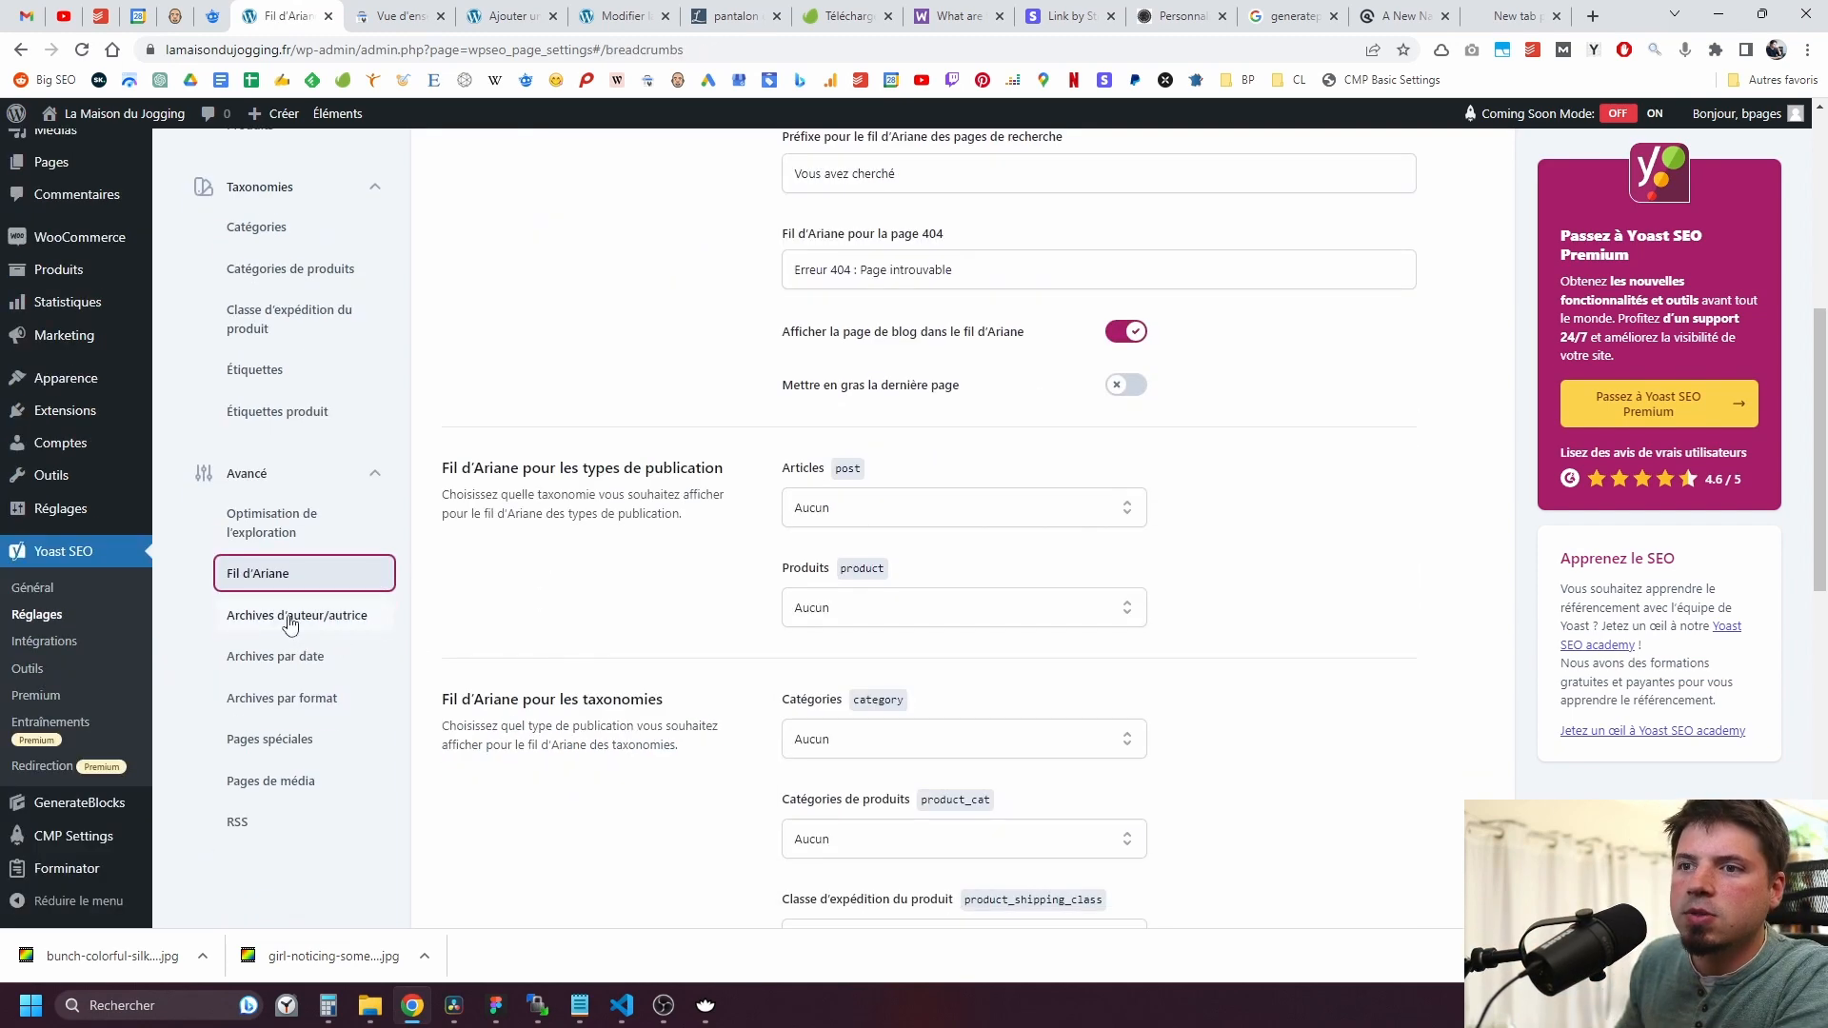
# Step: Disable the author archives in the Archives d'auteur/autrice settings and save the changes
pyautogui.click(290, 618)
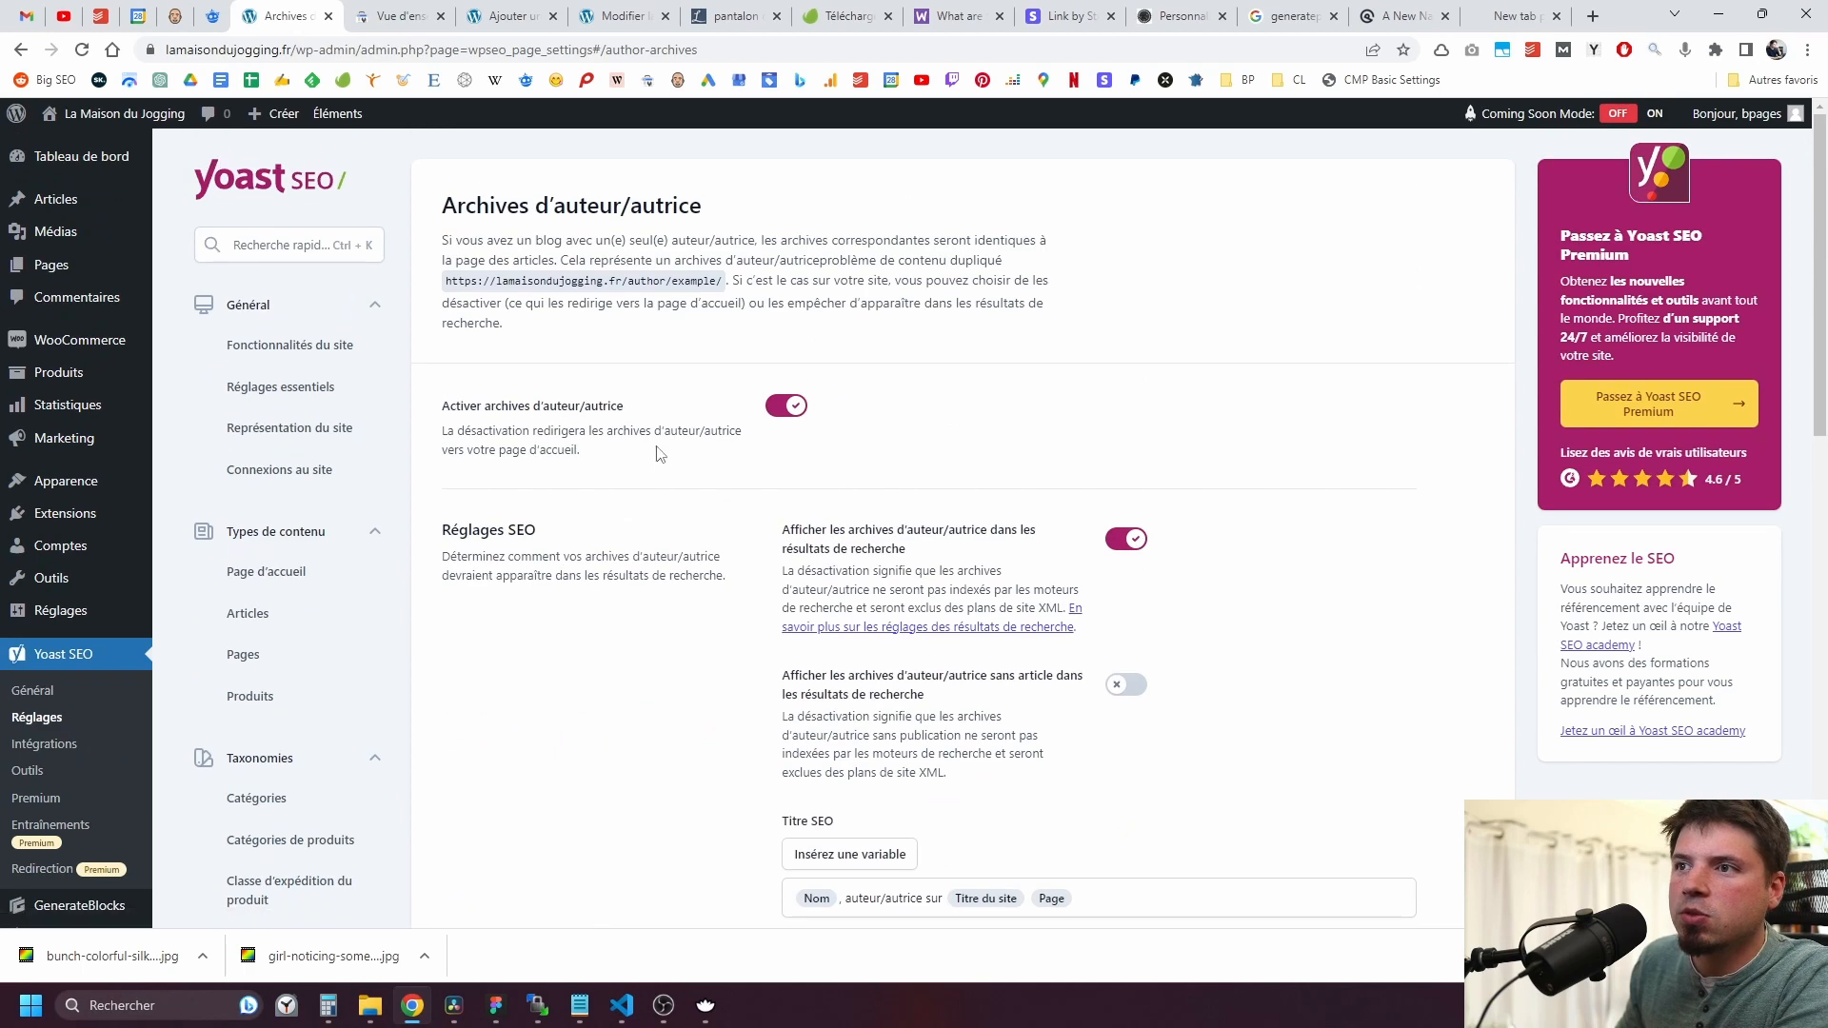
pyautogui.click(782, 409)
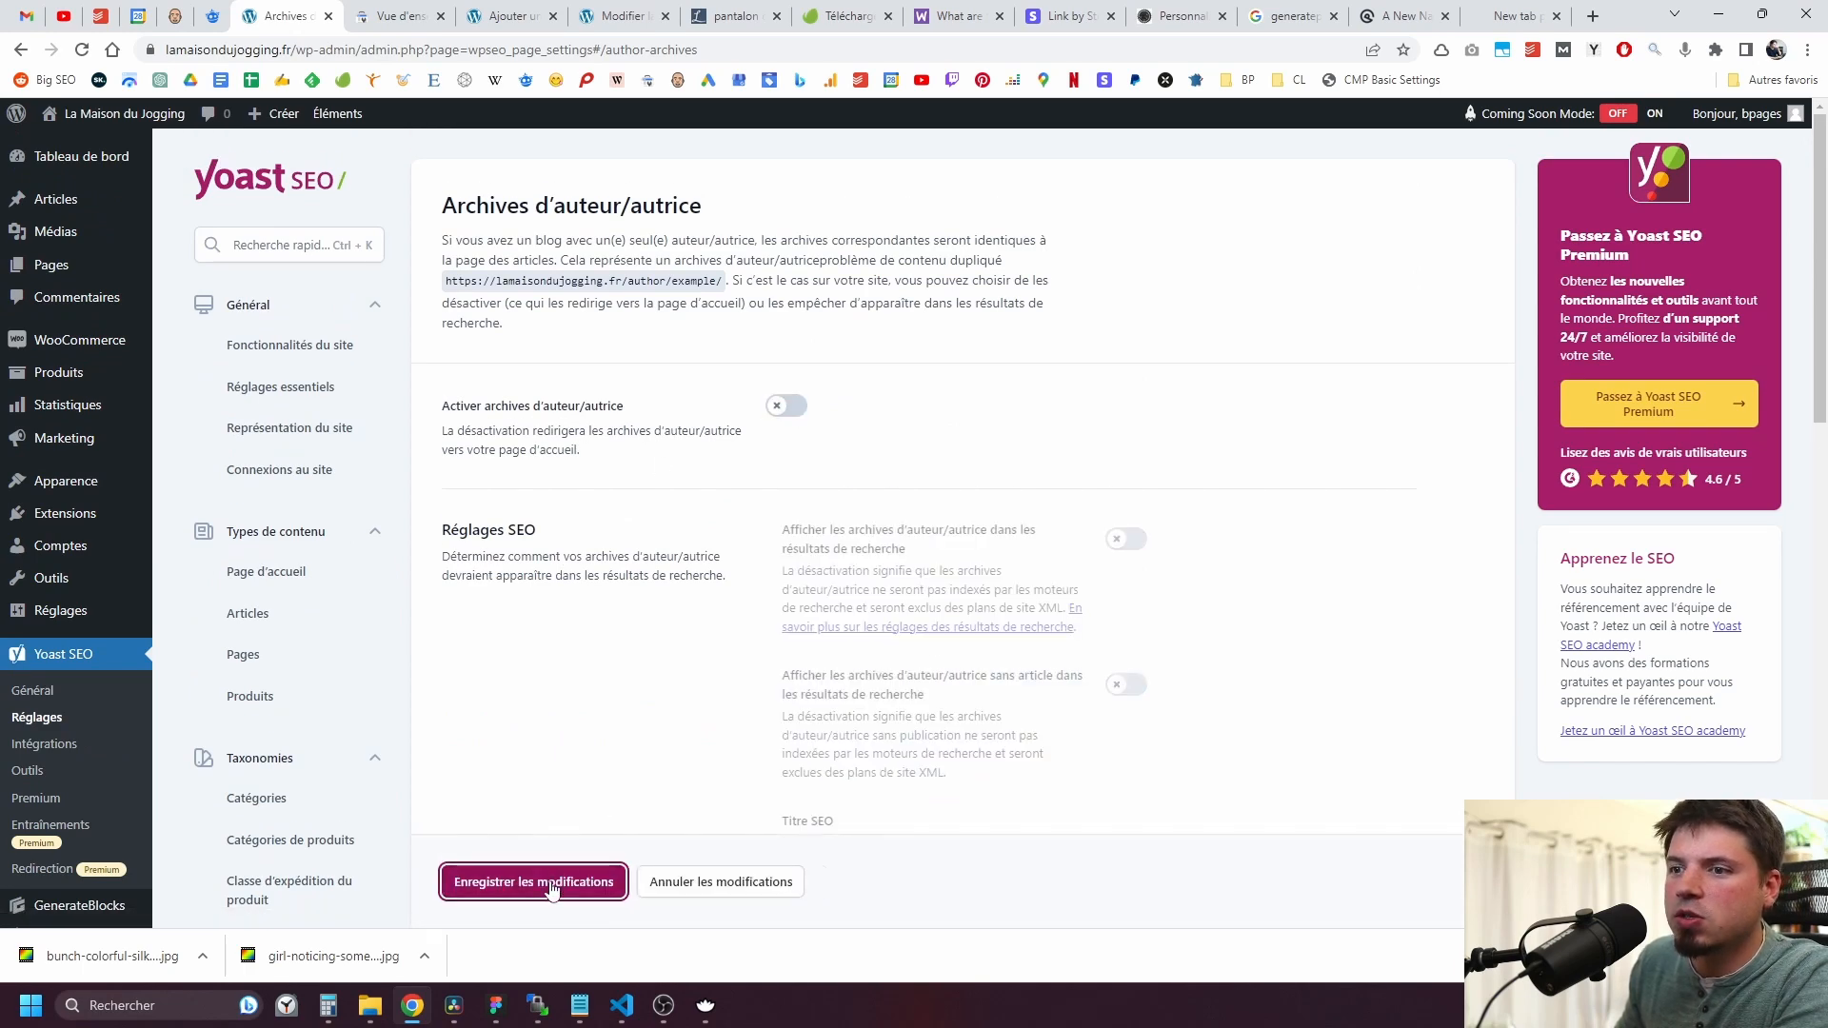
pyautogui.click(552, 881)
# Step: Disable the date archives in the Archives par date settings and save the changes
pyautogui.scroll(-7, 505, 552)
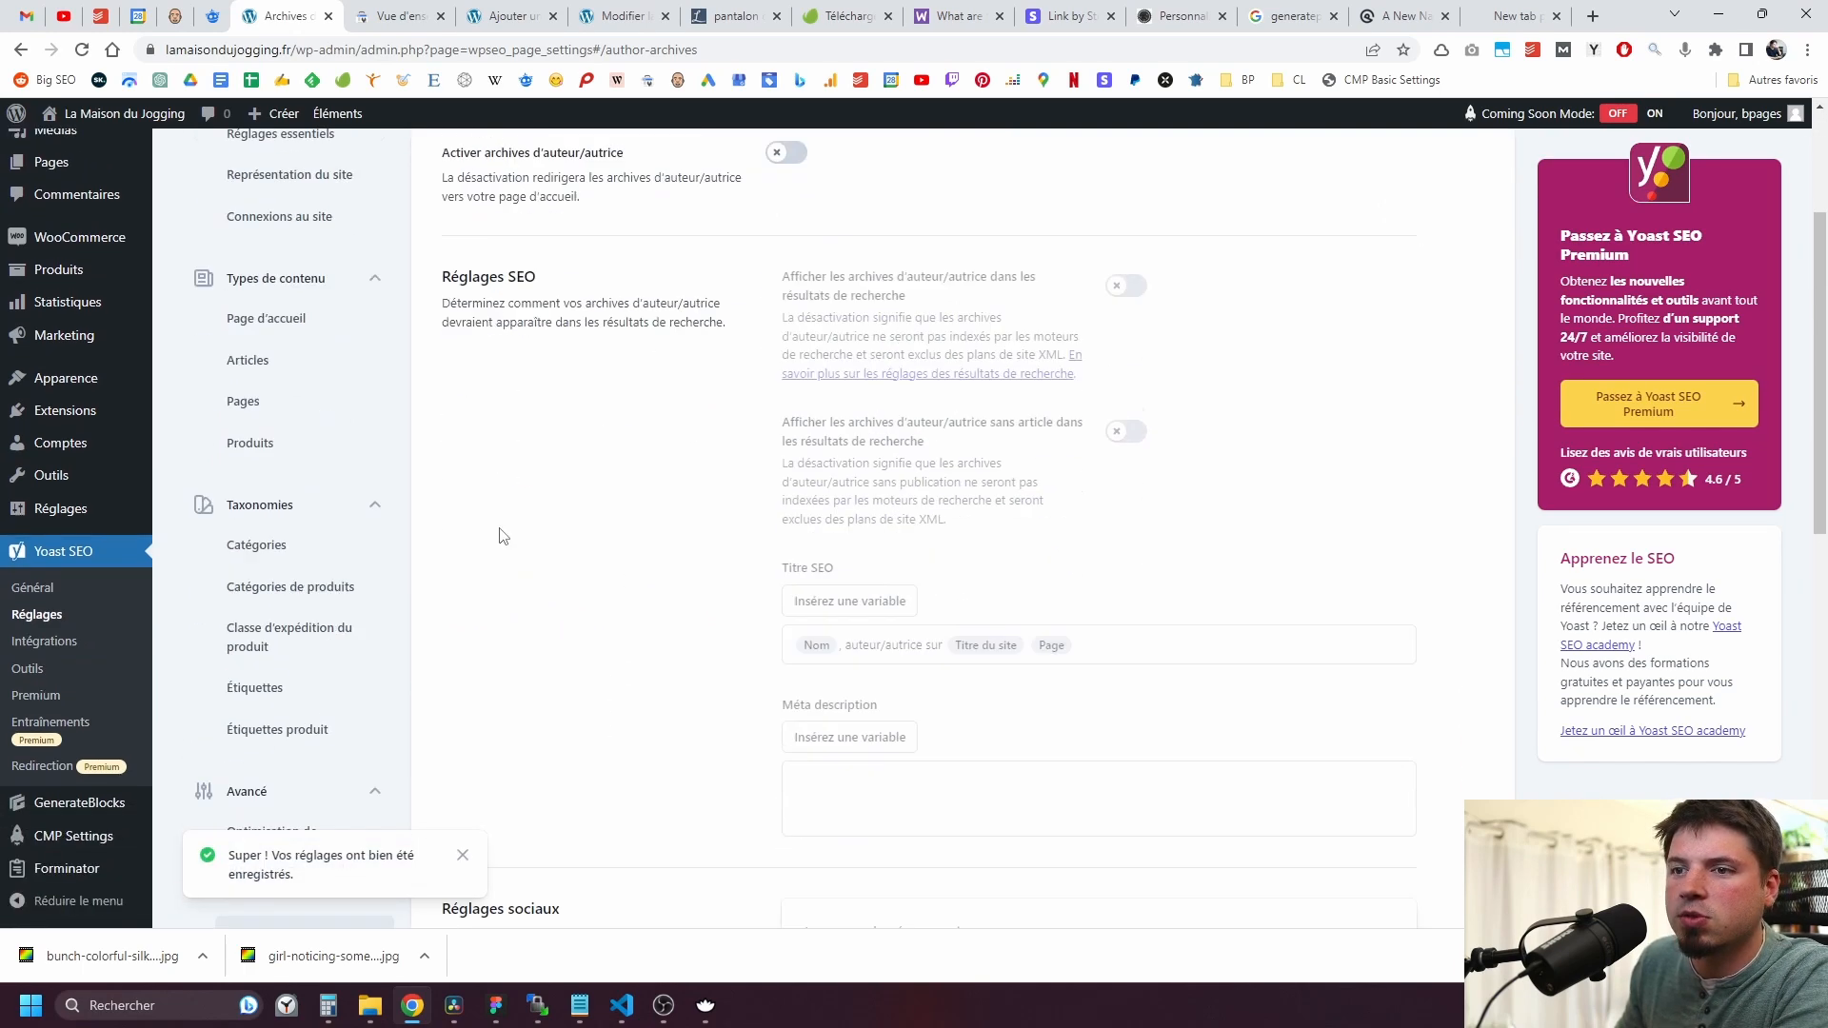
pyautogui.click(286, 564)
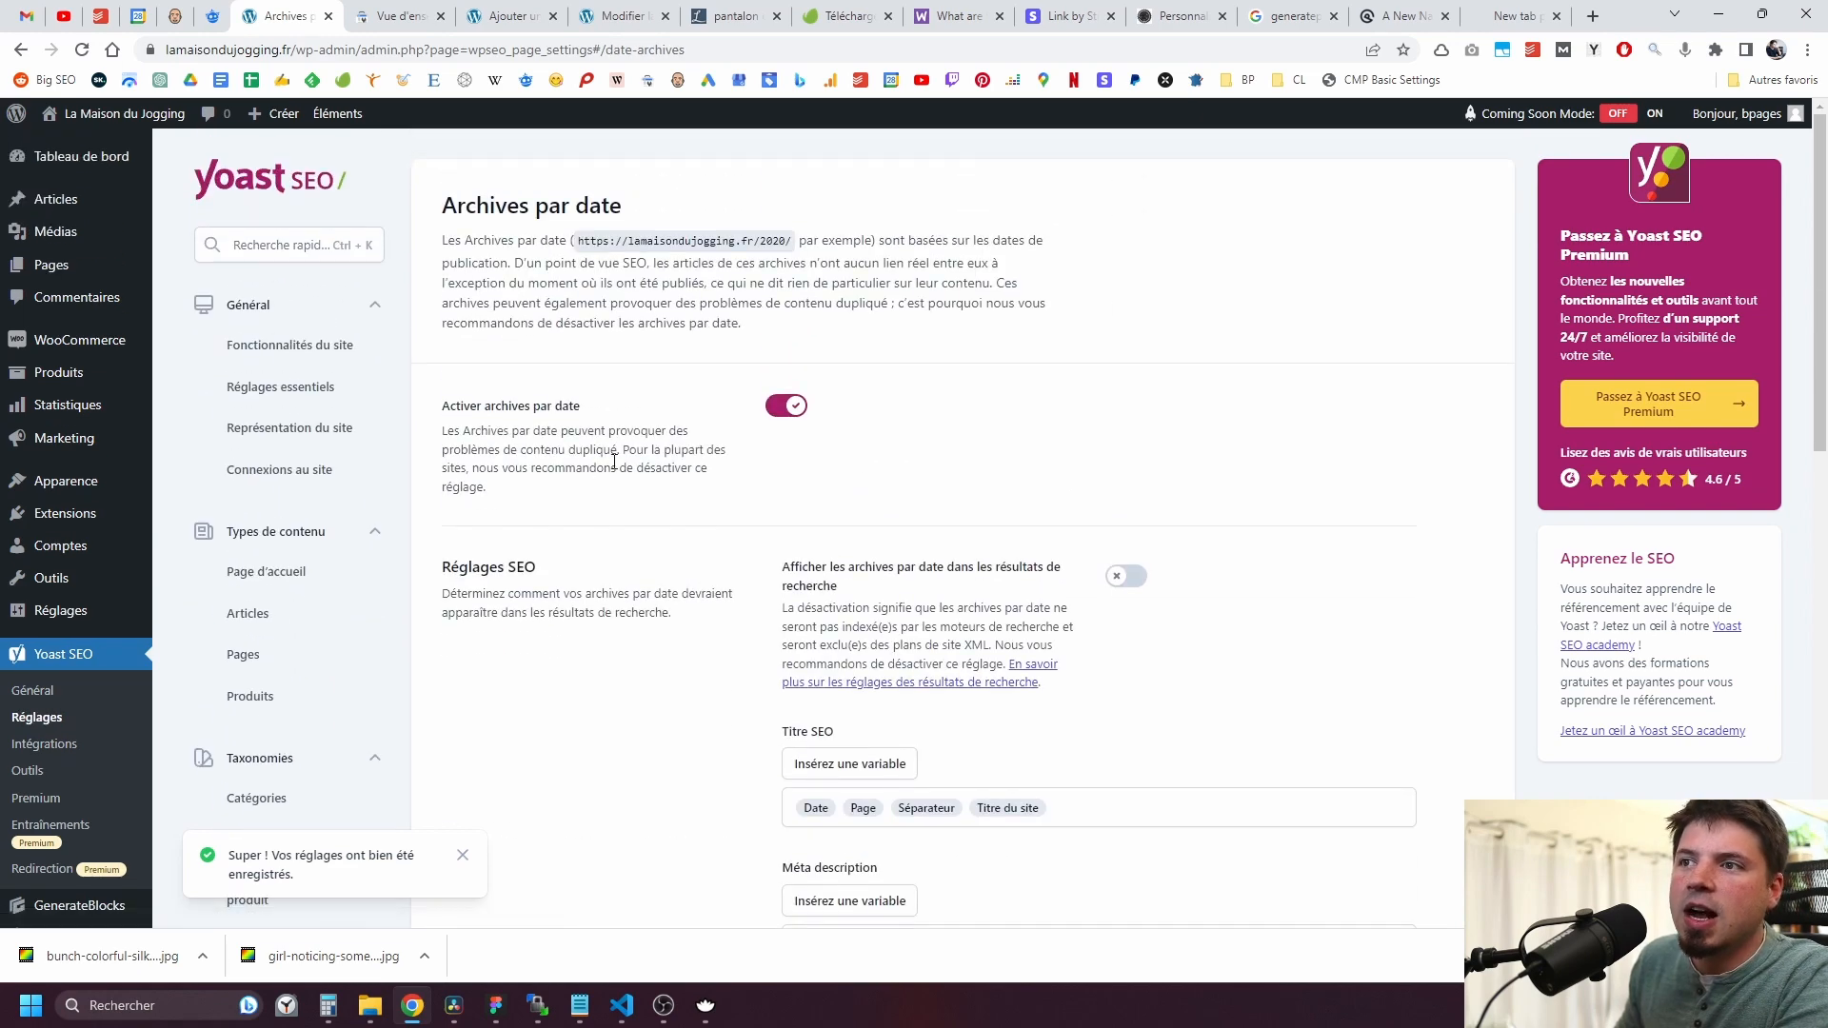
pyautogui.click(795, 407)
pyautogui.scroll(-7, 563, 632)
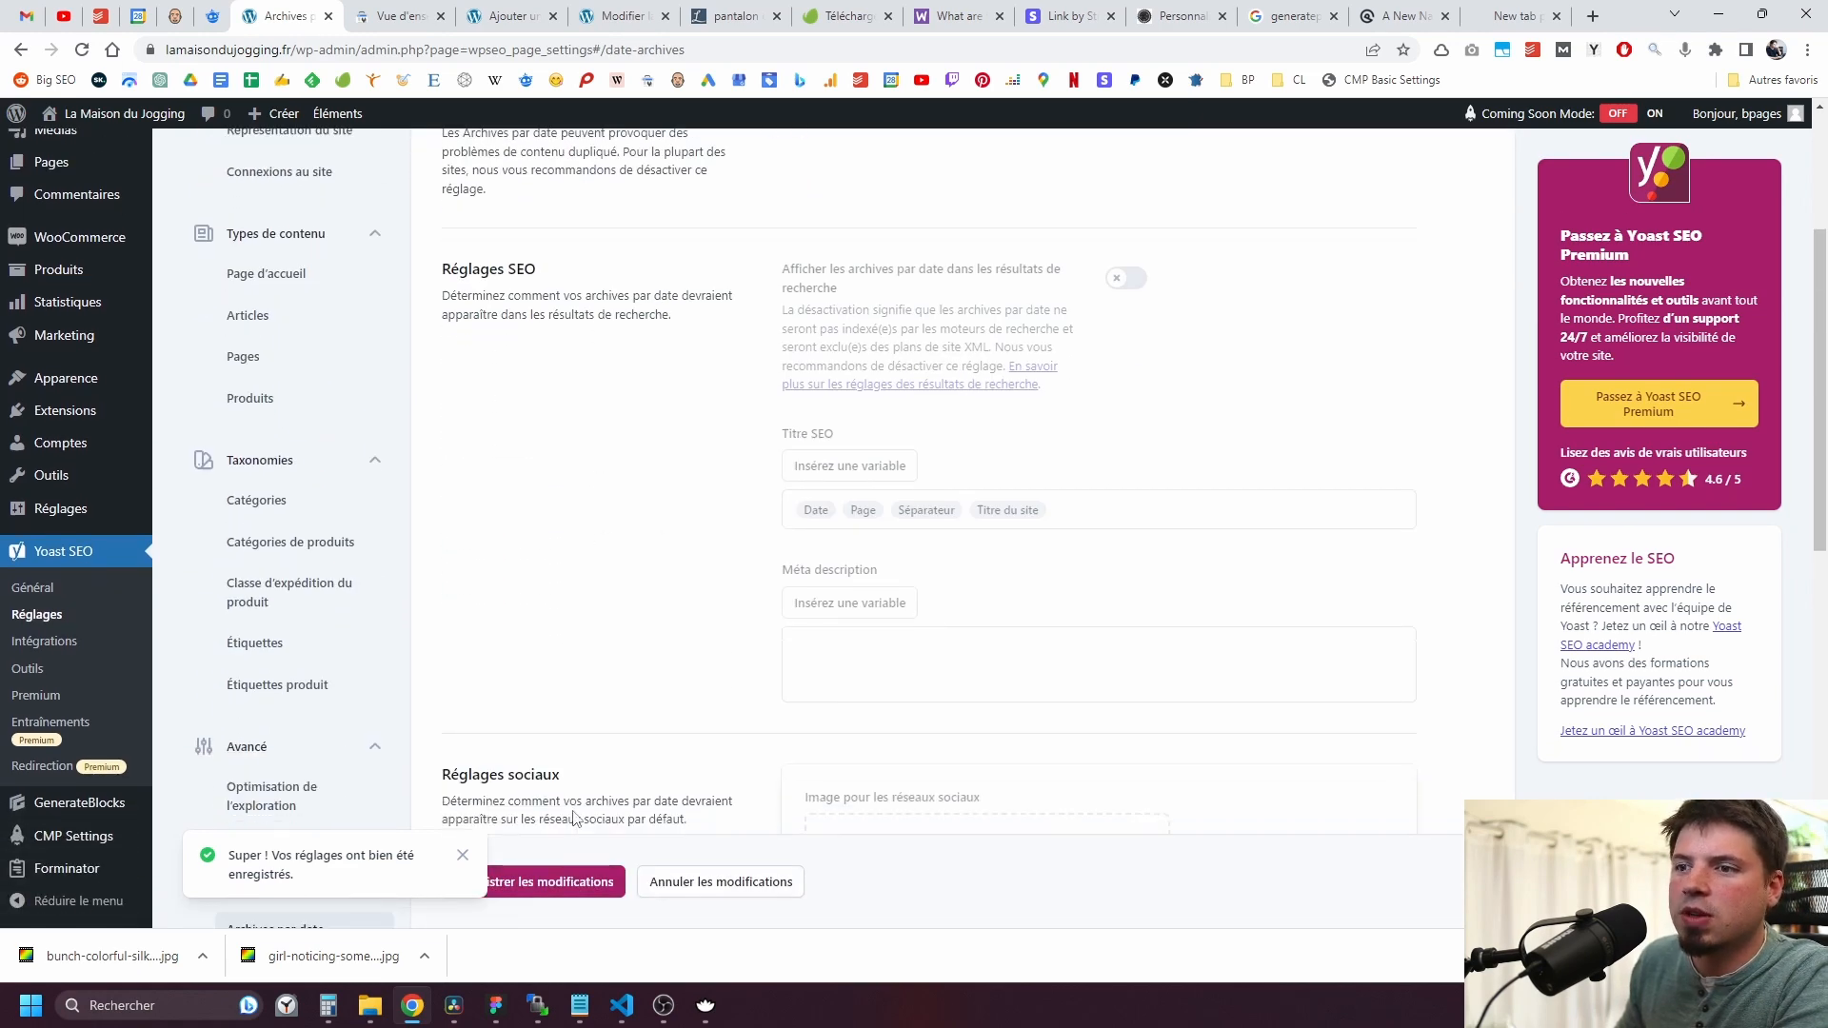
pyautogui.click(569, 891)
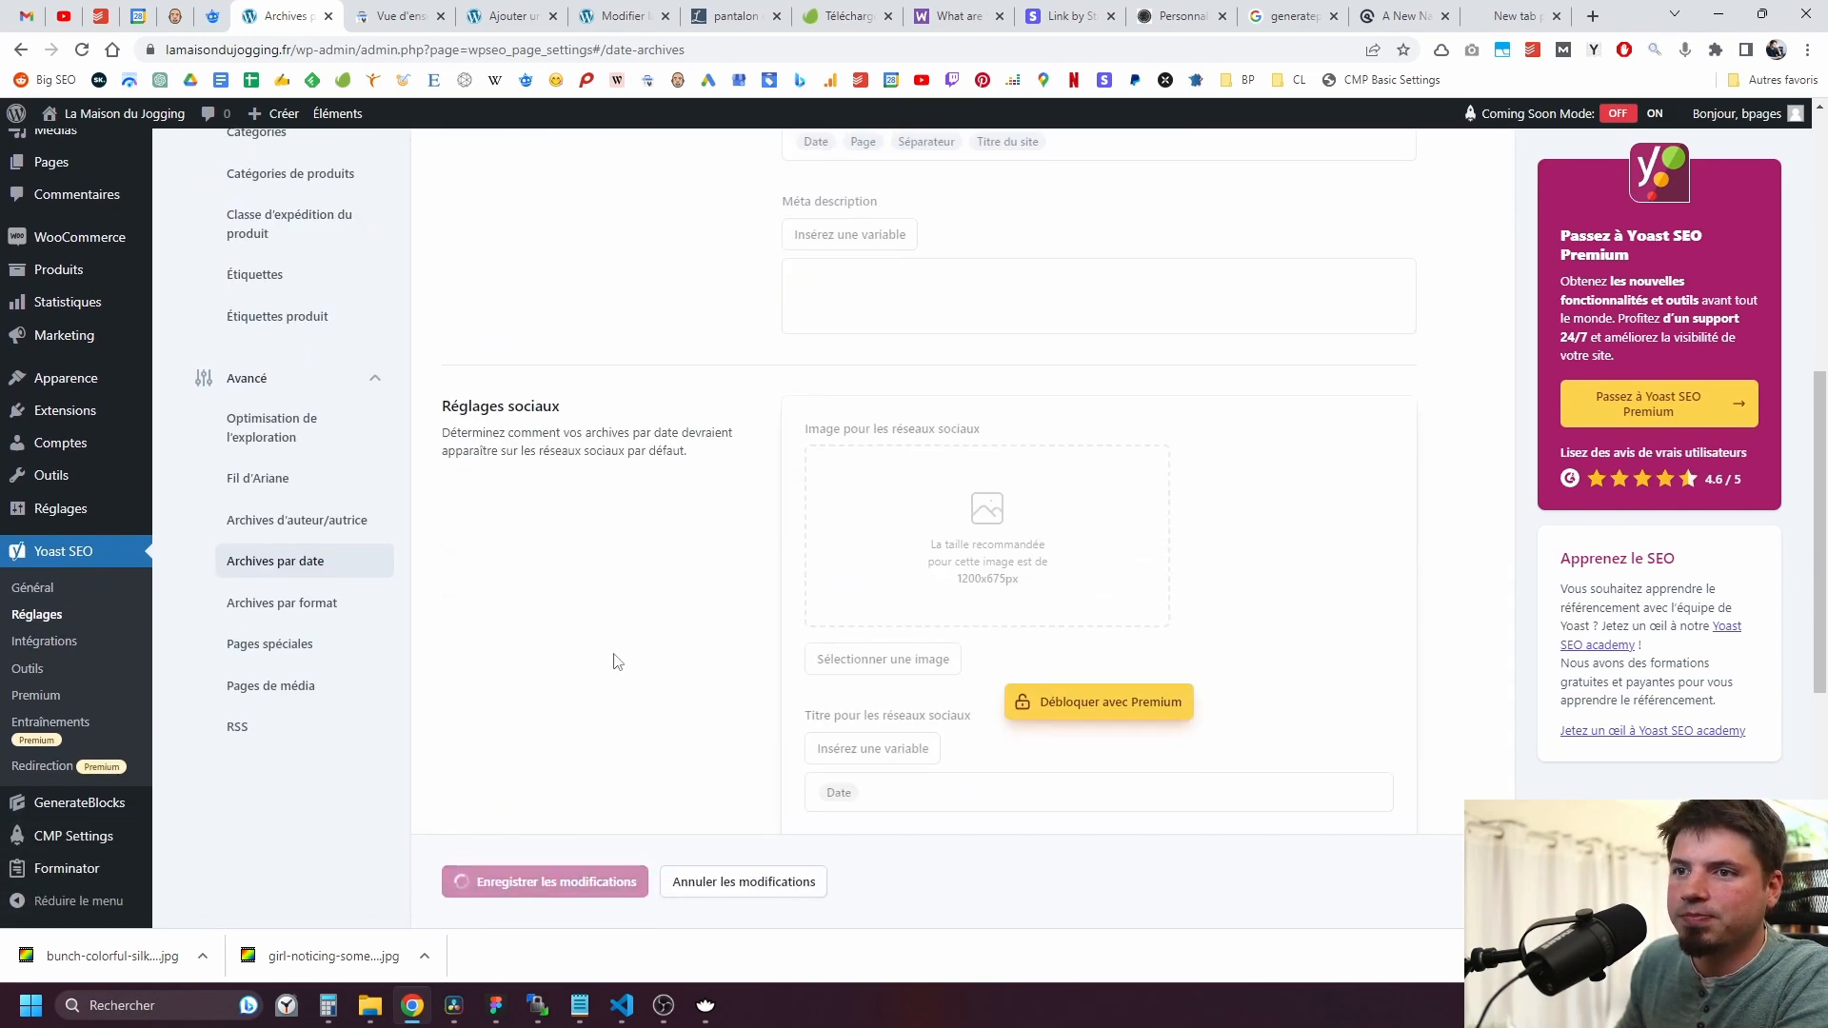
# Step: Disable the format-based archives in the Archives par format settings and save the changes
pyautogui.scroll(-1, 355, 546)
pyautogui.click(286, 509)
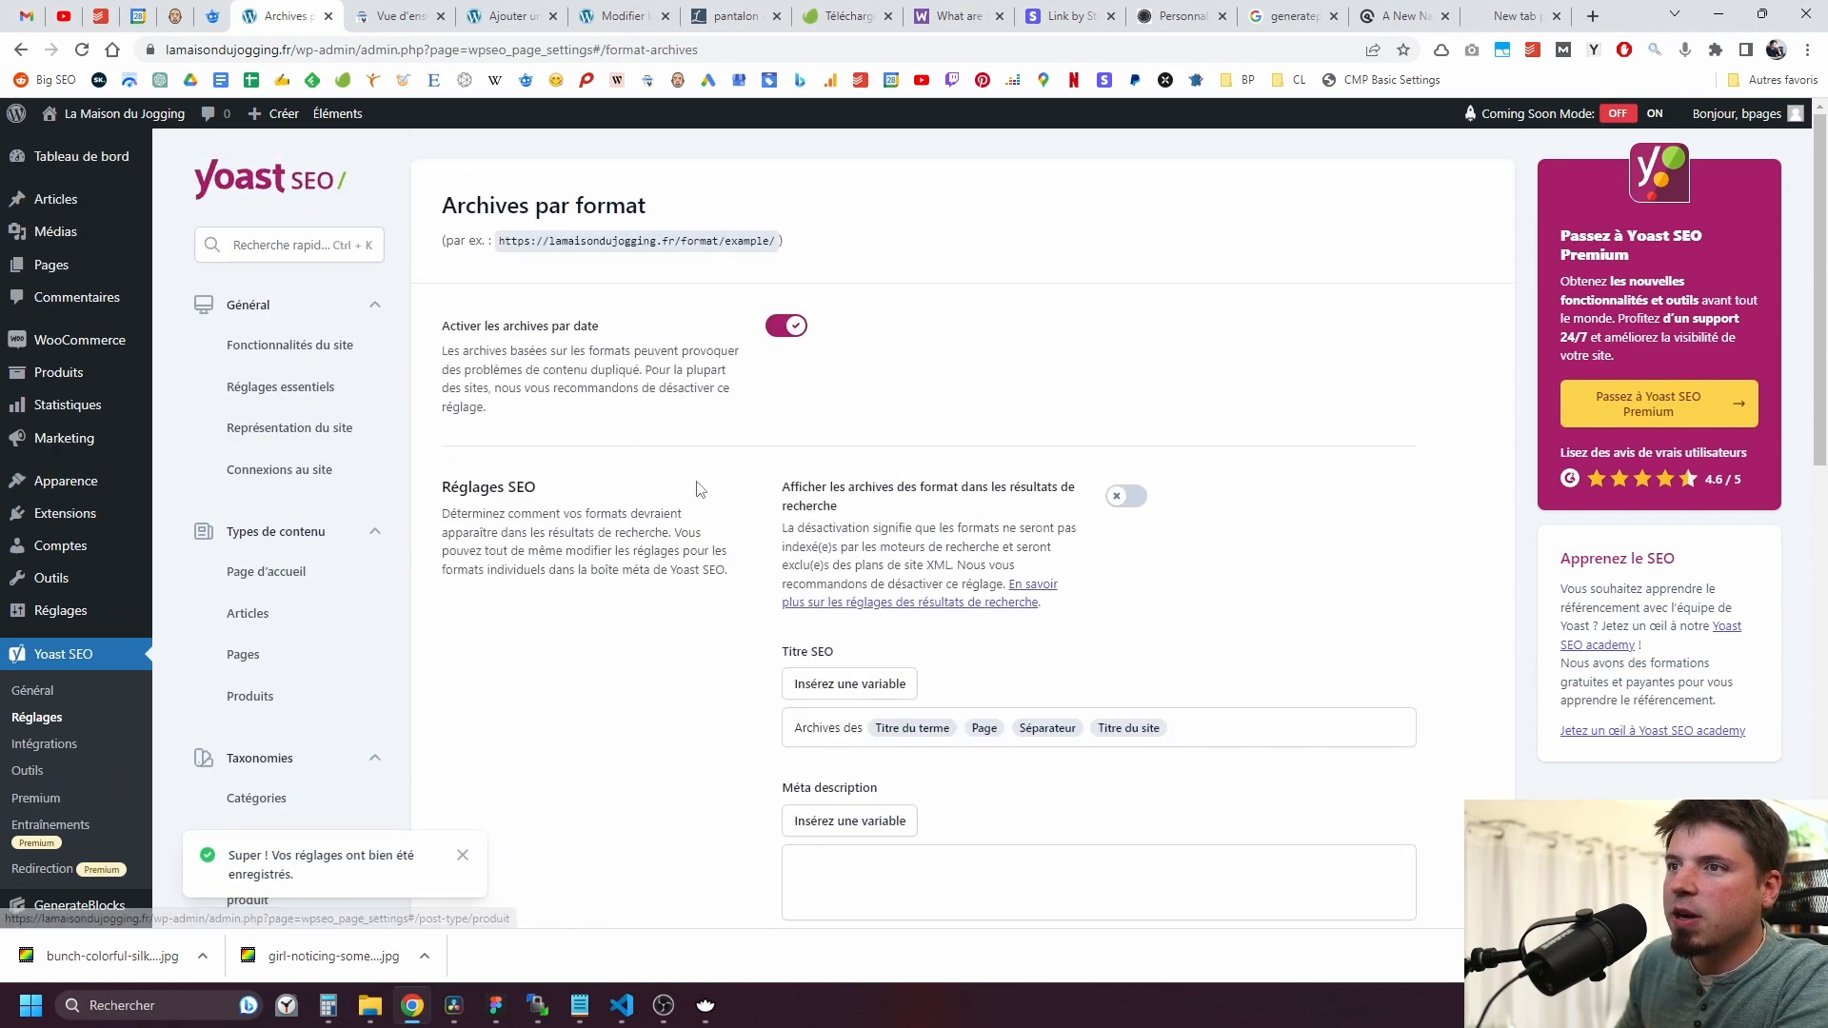
pyautogui.click(786, 326)
pyautogui.scroll(-2, 571, 857)
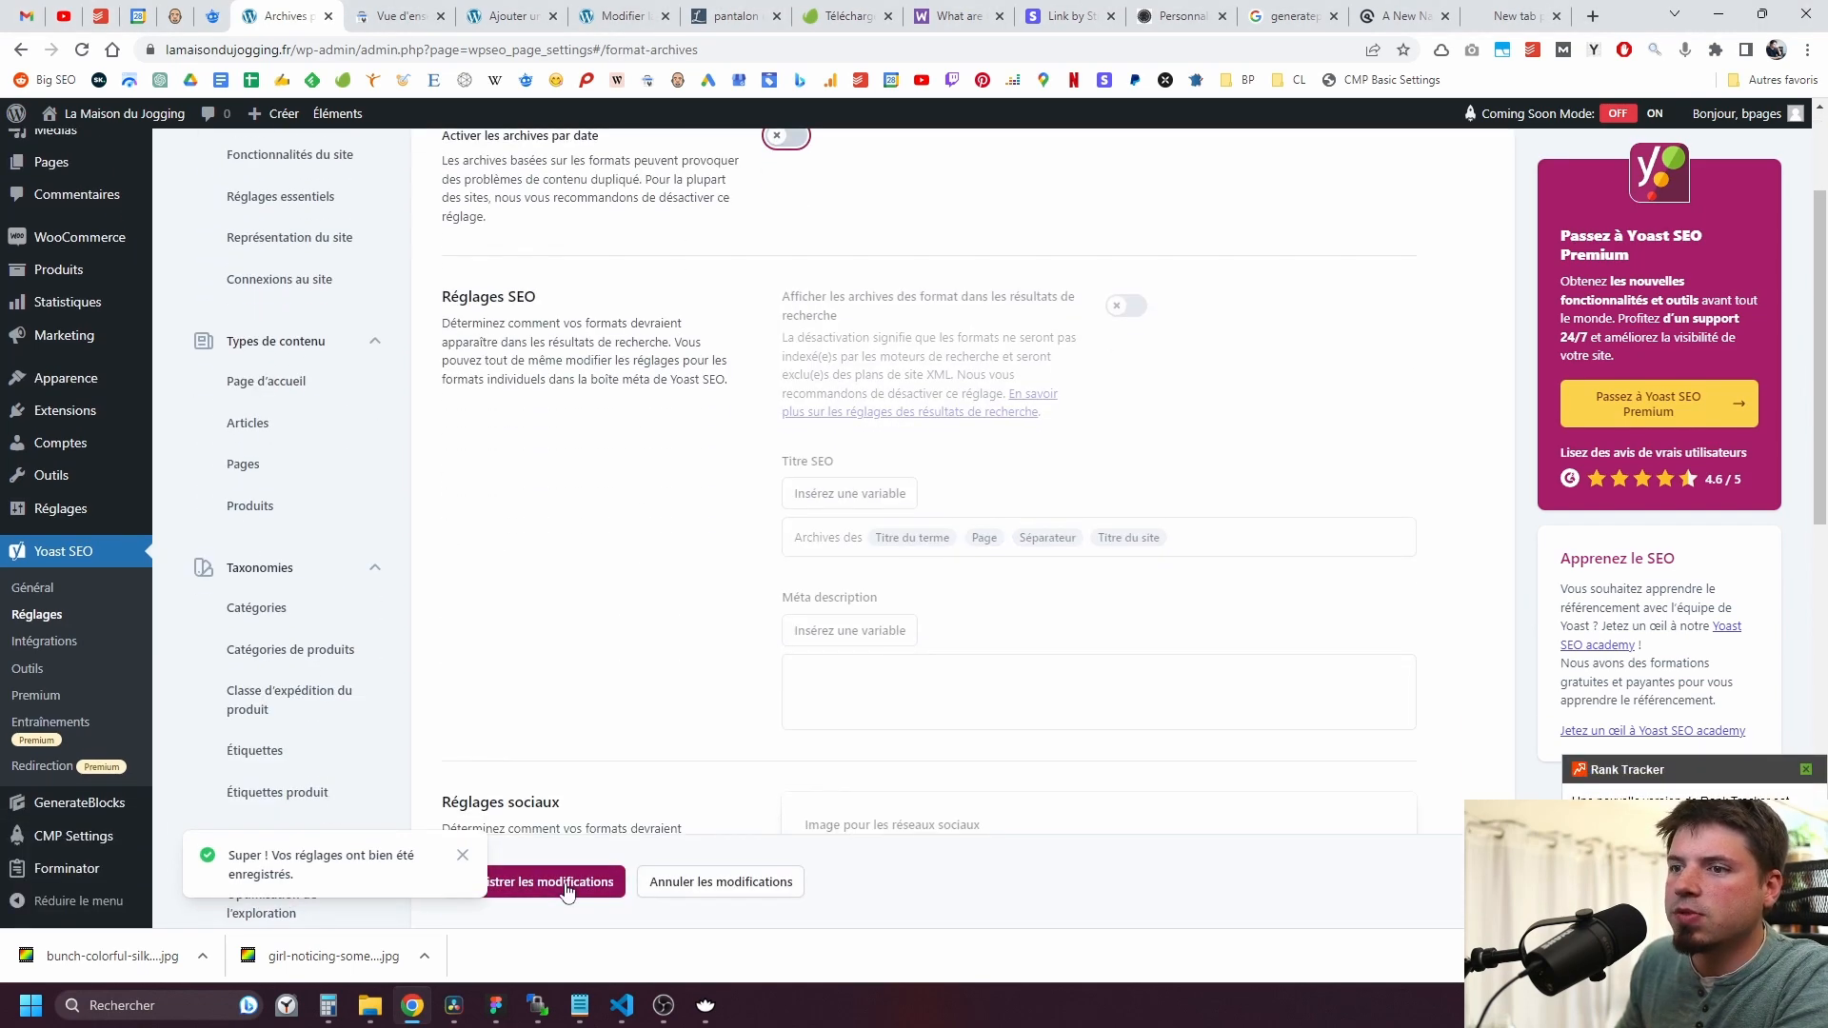
pyautogui.click(568, 891)
# Step: Dismiss the Rank Tracker notification and review the title templates in the Pages spéciales settings
pyautogui.scroll(-3, 543, 568)
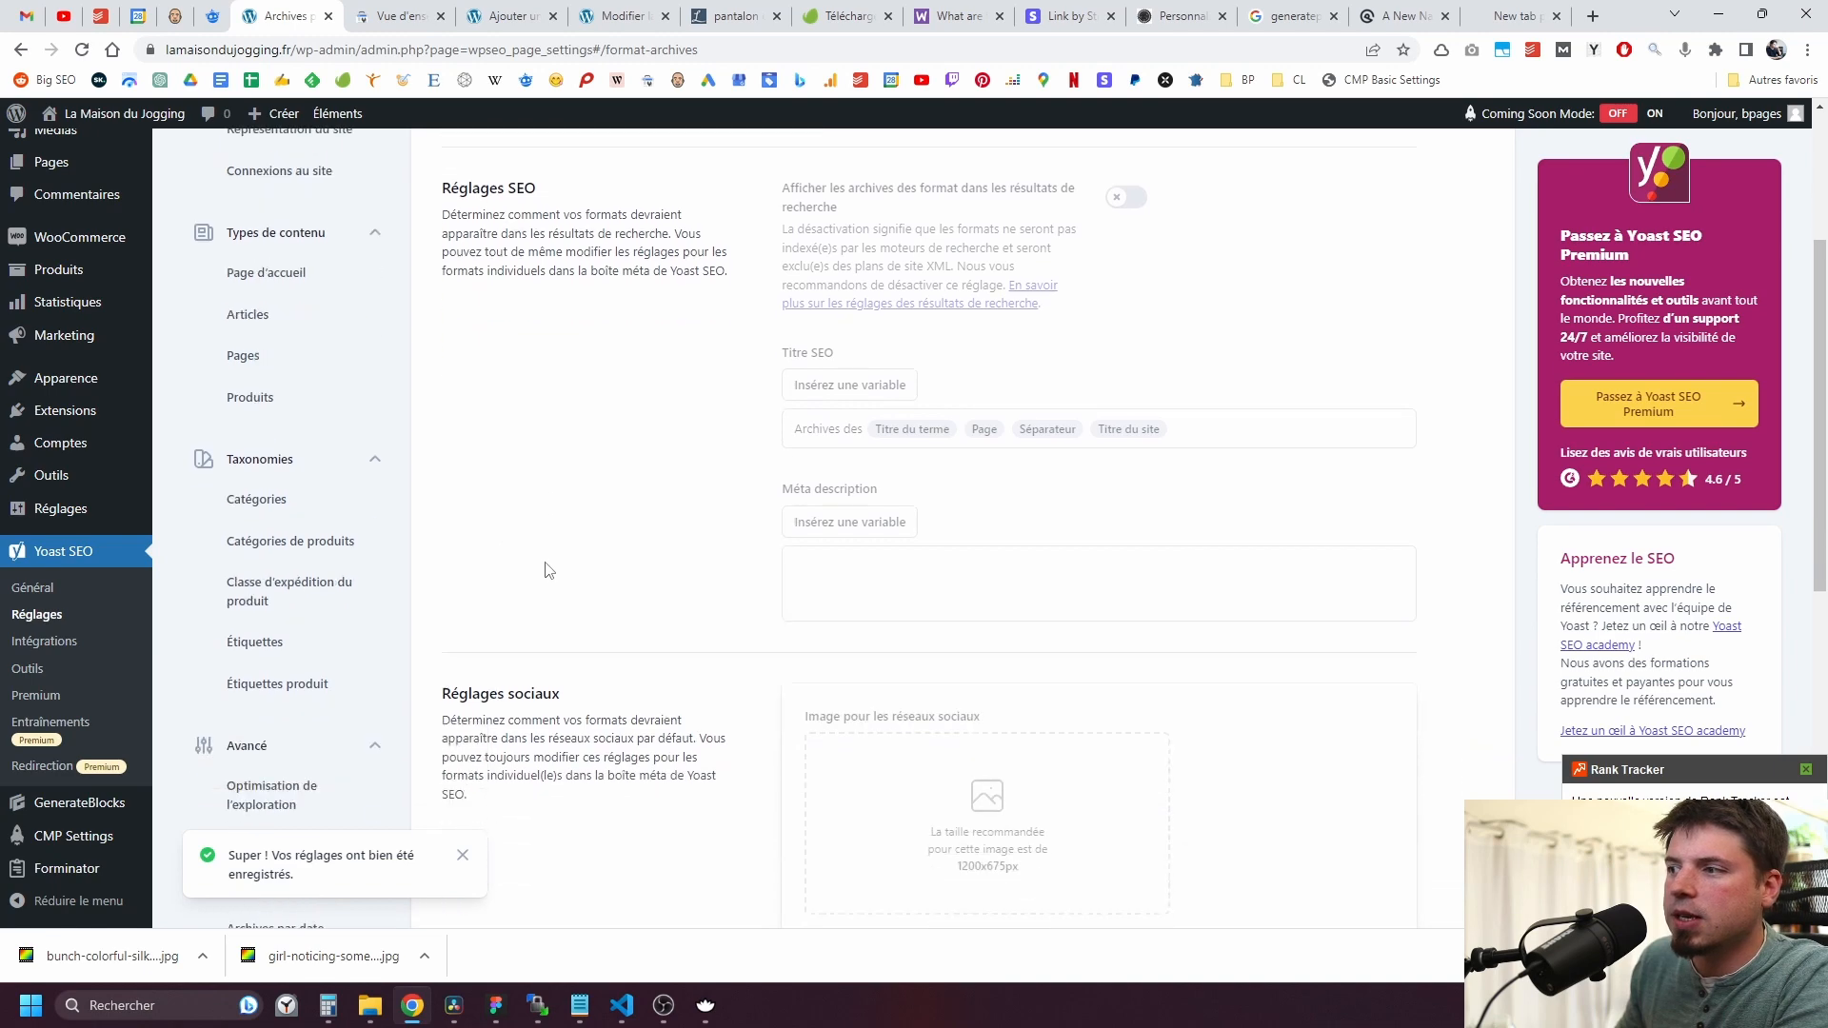
pyautogui.click(1765, 964)
pyautogui.scroll(-3, 419, 724)
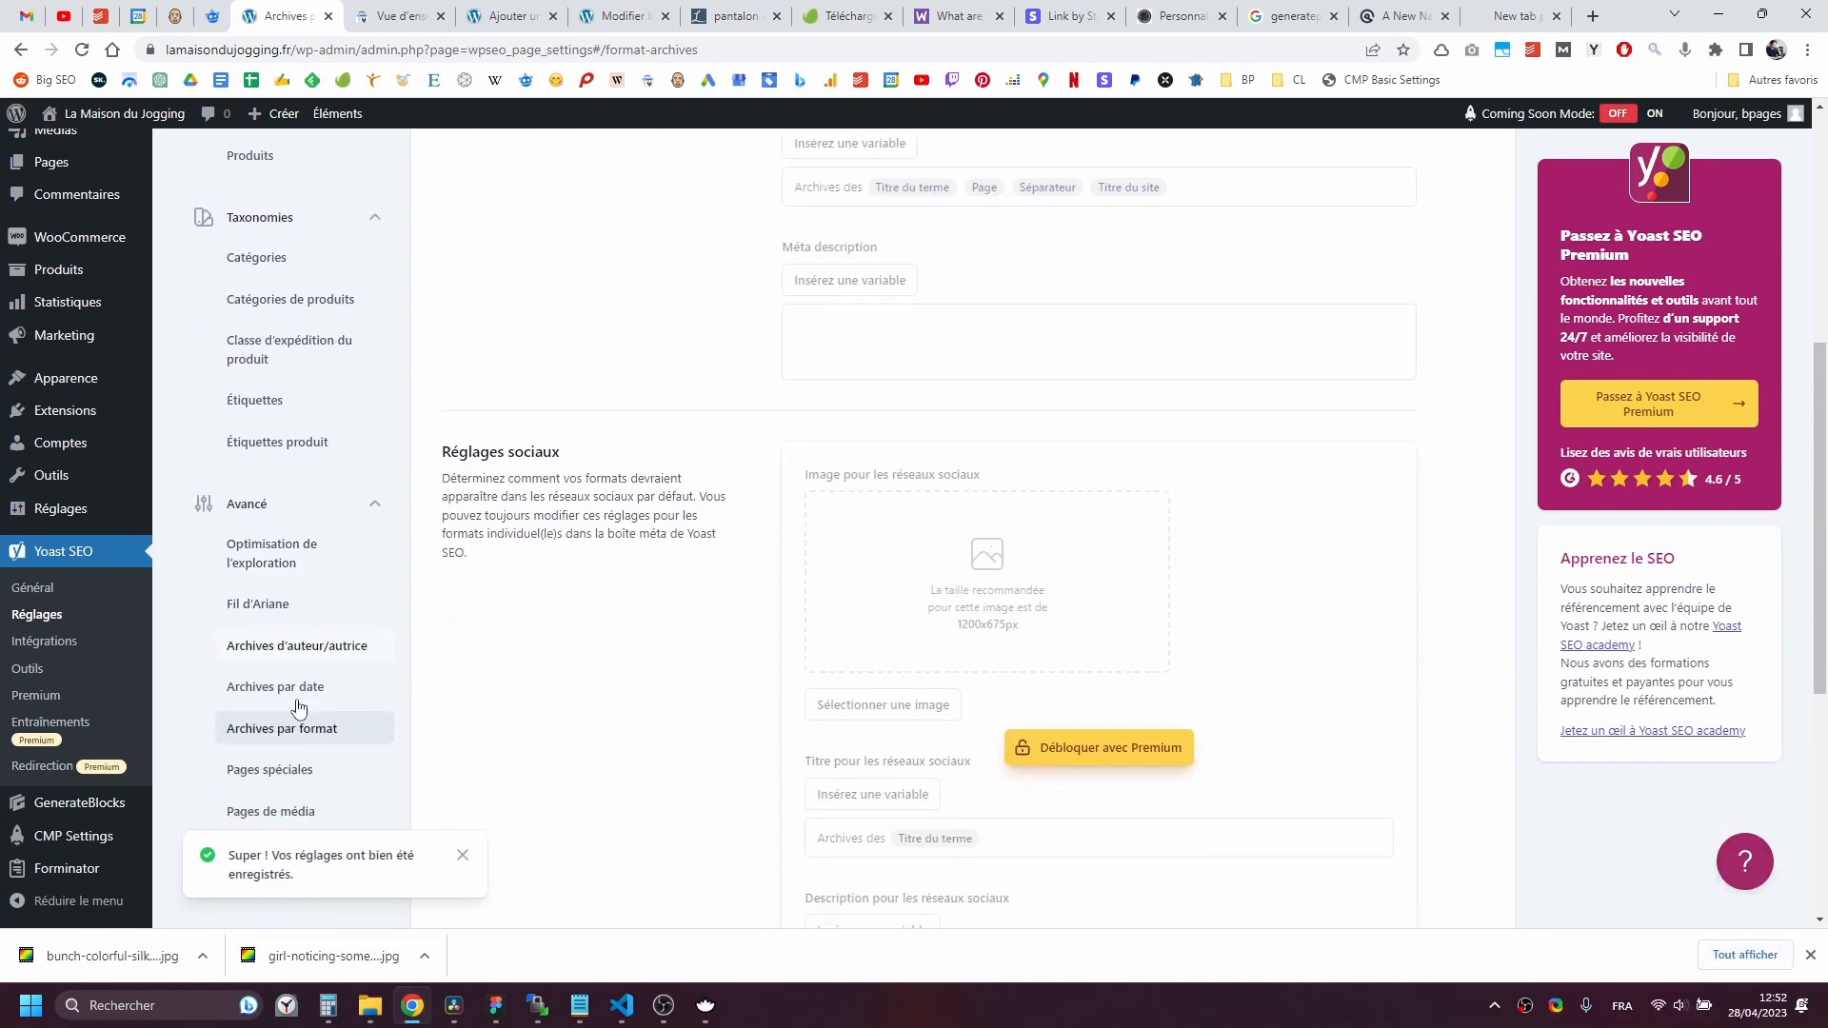
pyautogui.click(293, 640)
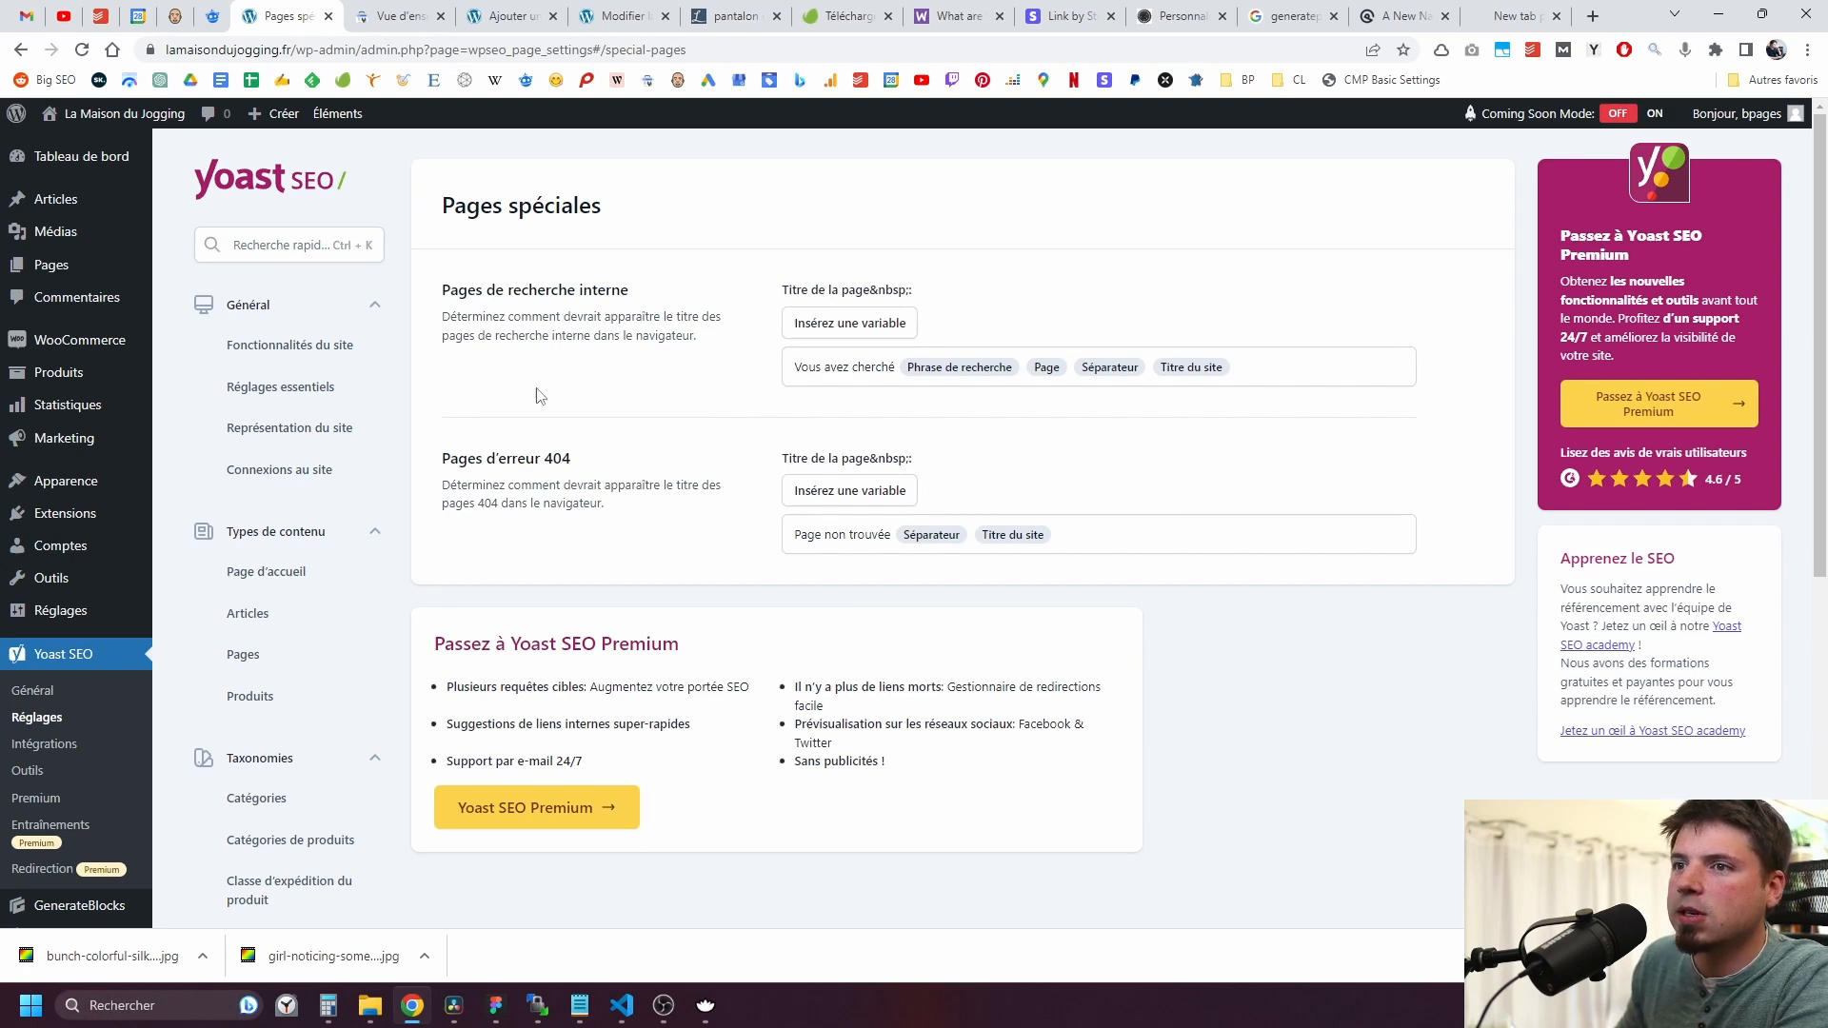
pyautogui.scroll(-1, 572, 409)
pyautogui.scroll(-5, 648, 389)
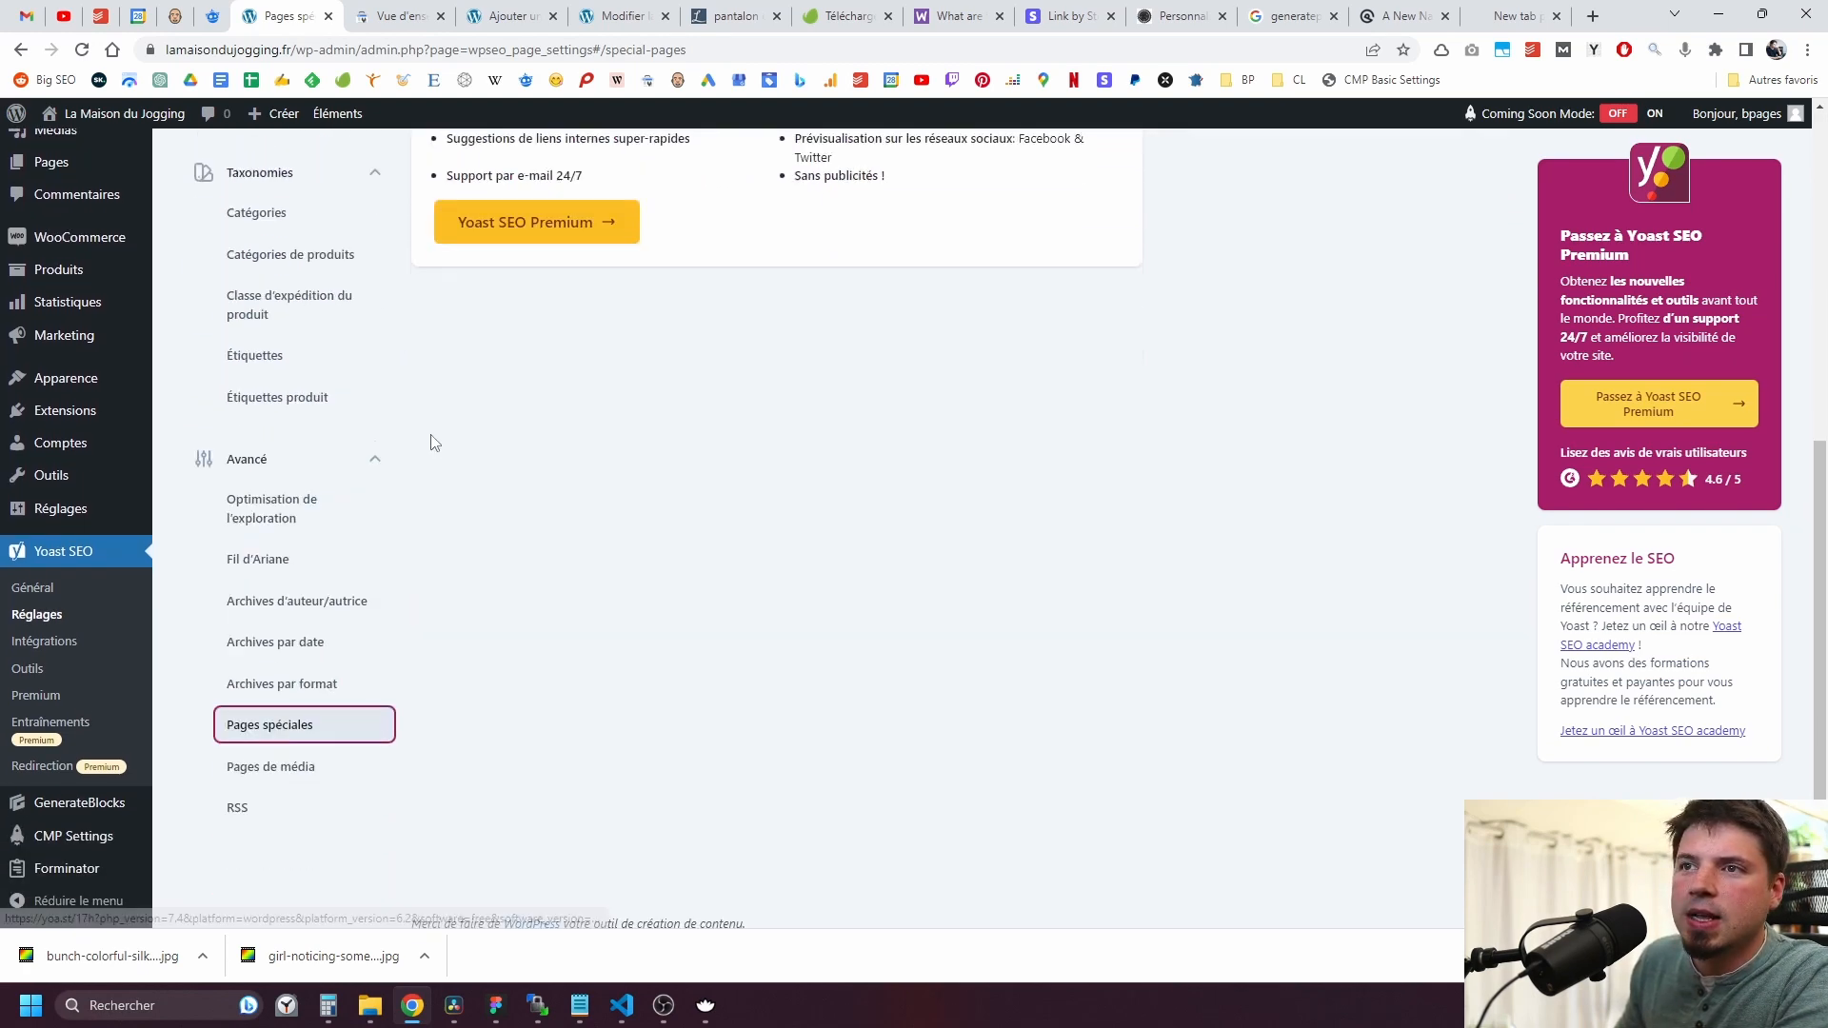
# Step: Review the Pages de média settings and the RSS feed content settings with their available variables
pyautogui.click(306, 752)
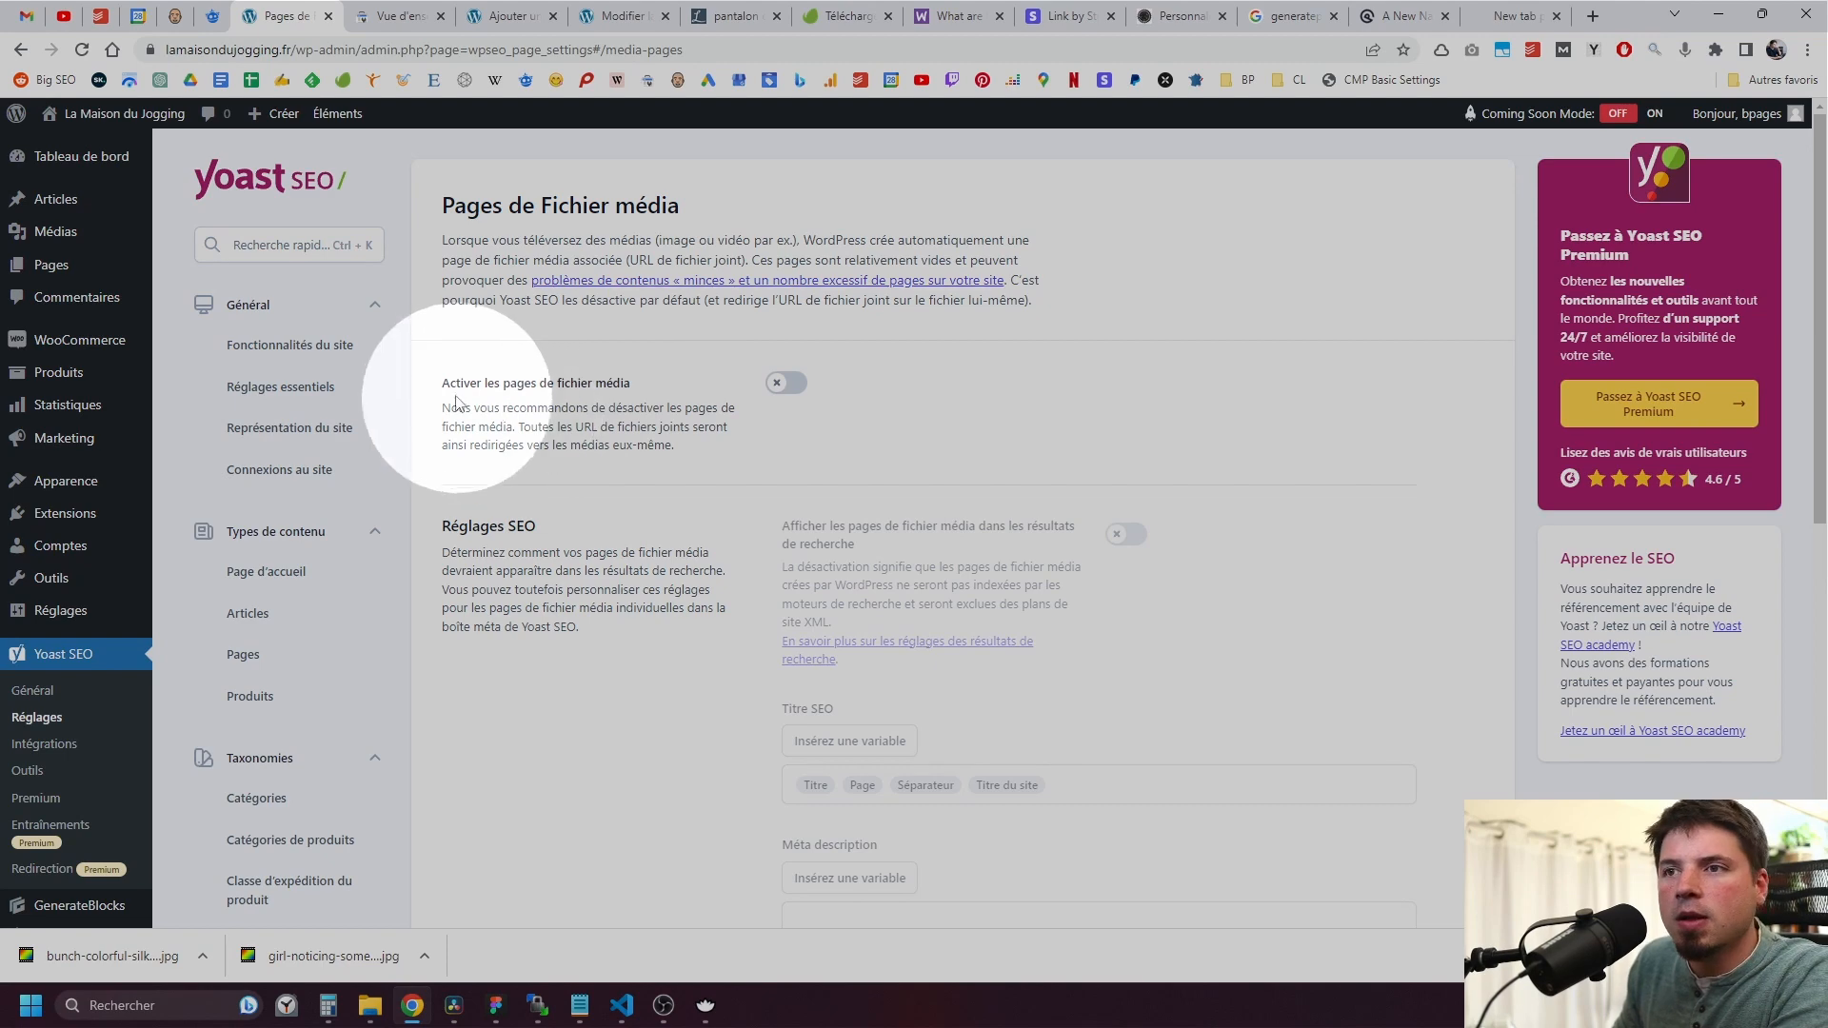
pyautogui.scroll(-8, 420, 408)
pyautogui.click(251, 607)
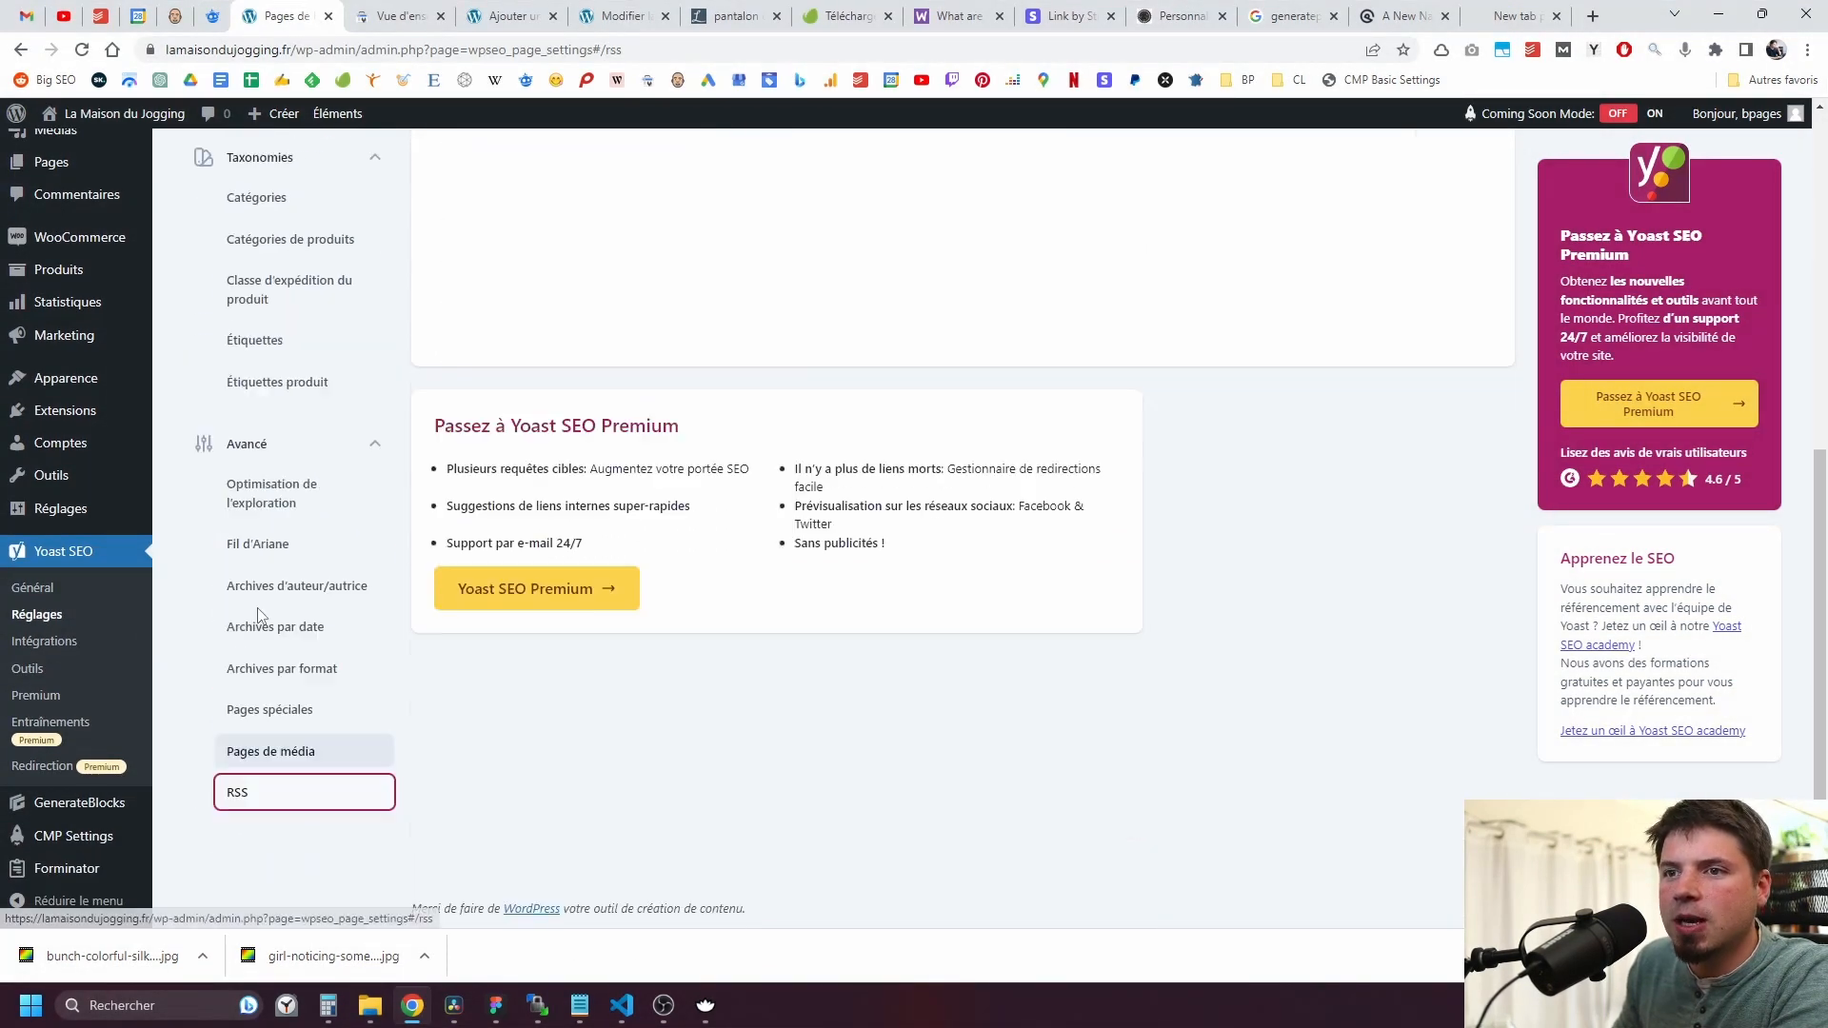
pyautogui.scroll(-4, 720, 509)
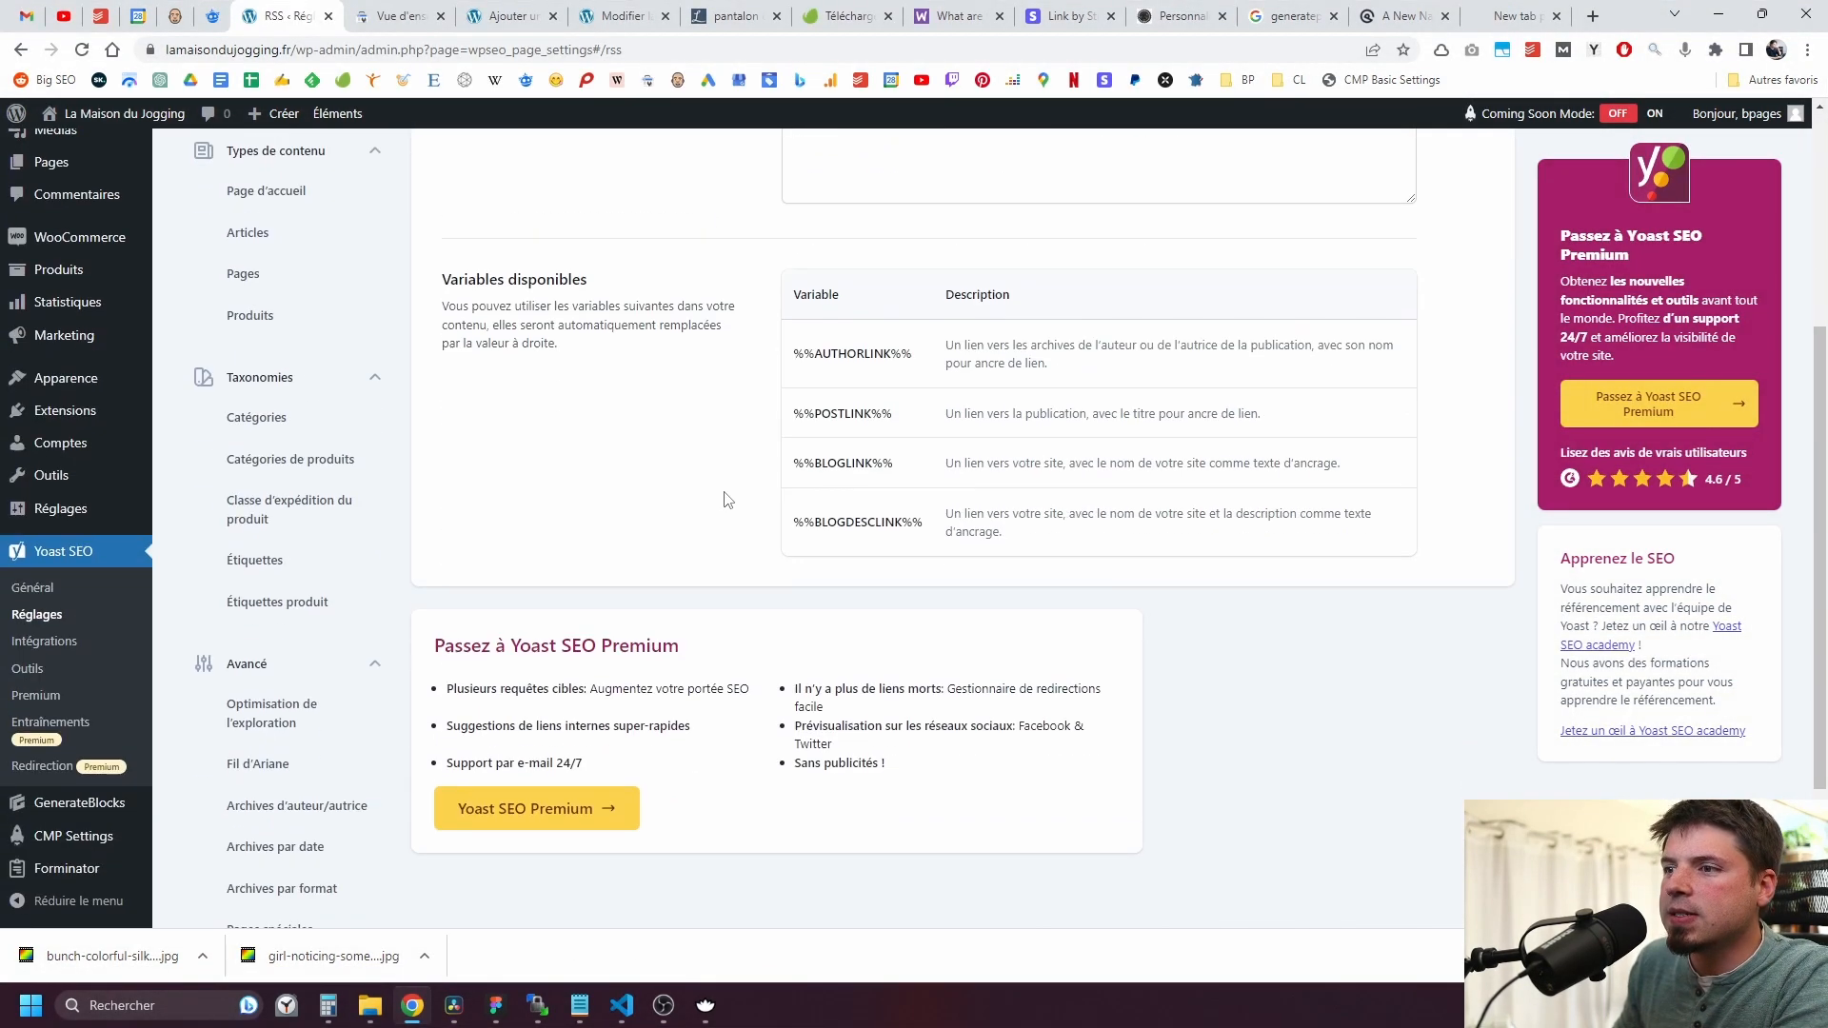
pyautogui.scroll(4, 743, 485)
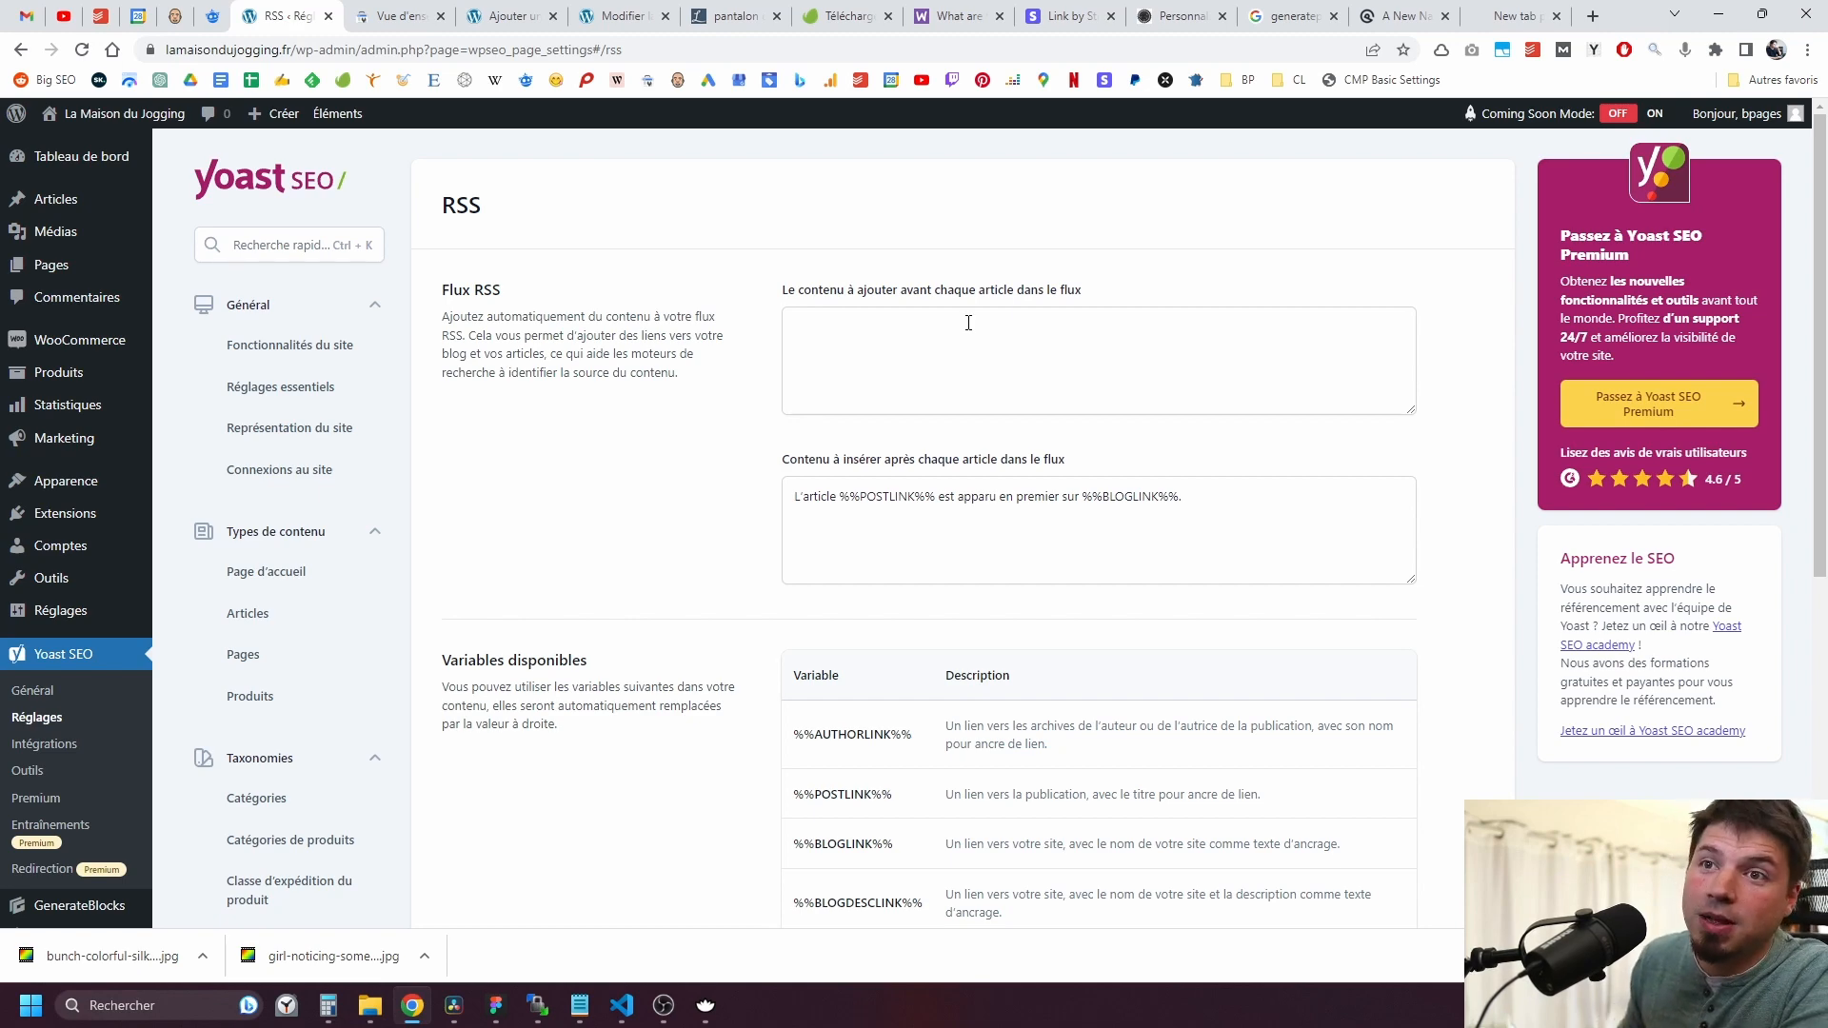
pyautogui.scroll(-6, 522, 413)
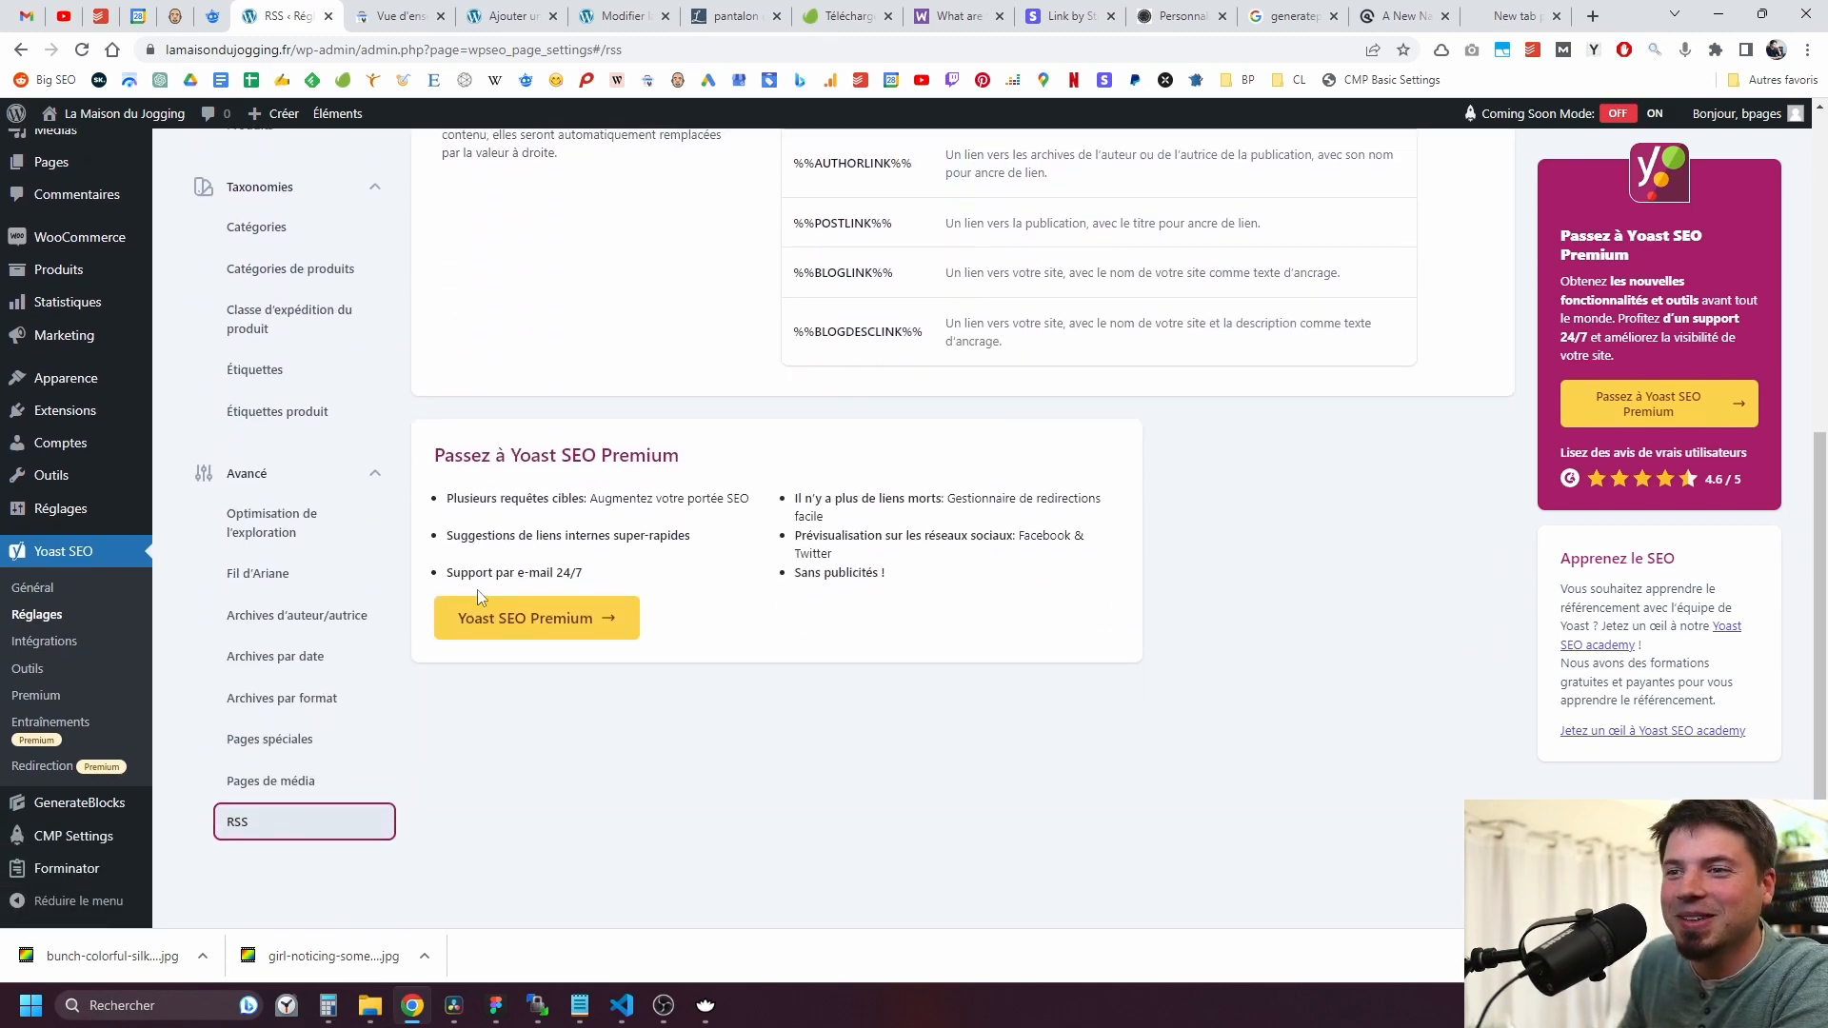
pyautogui.scroll(6, 306, 510)
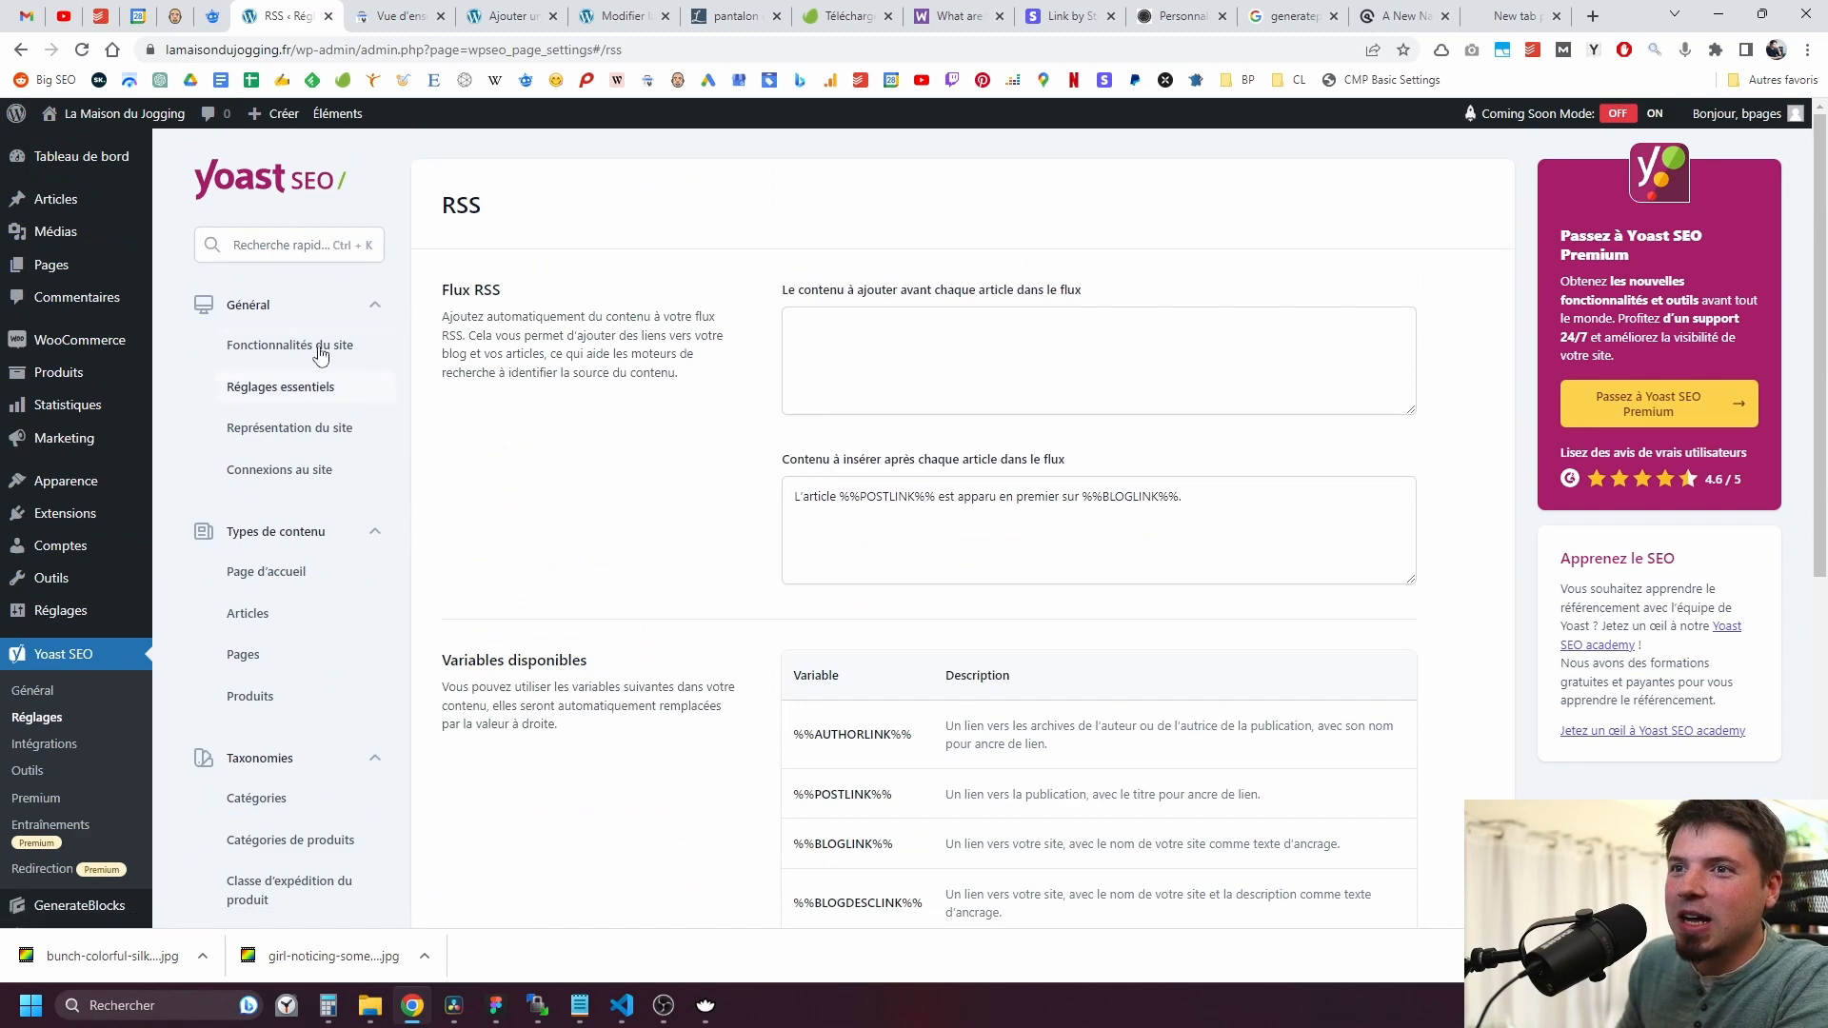
# Step: Look over the features in Fonctionnalités du site, from Écriture down to the APIs section
pyautogui.click(298, 348)
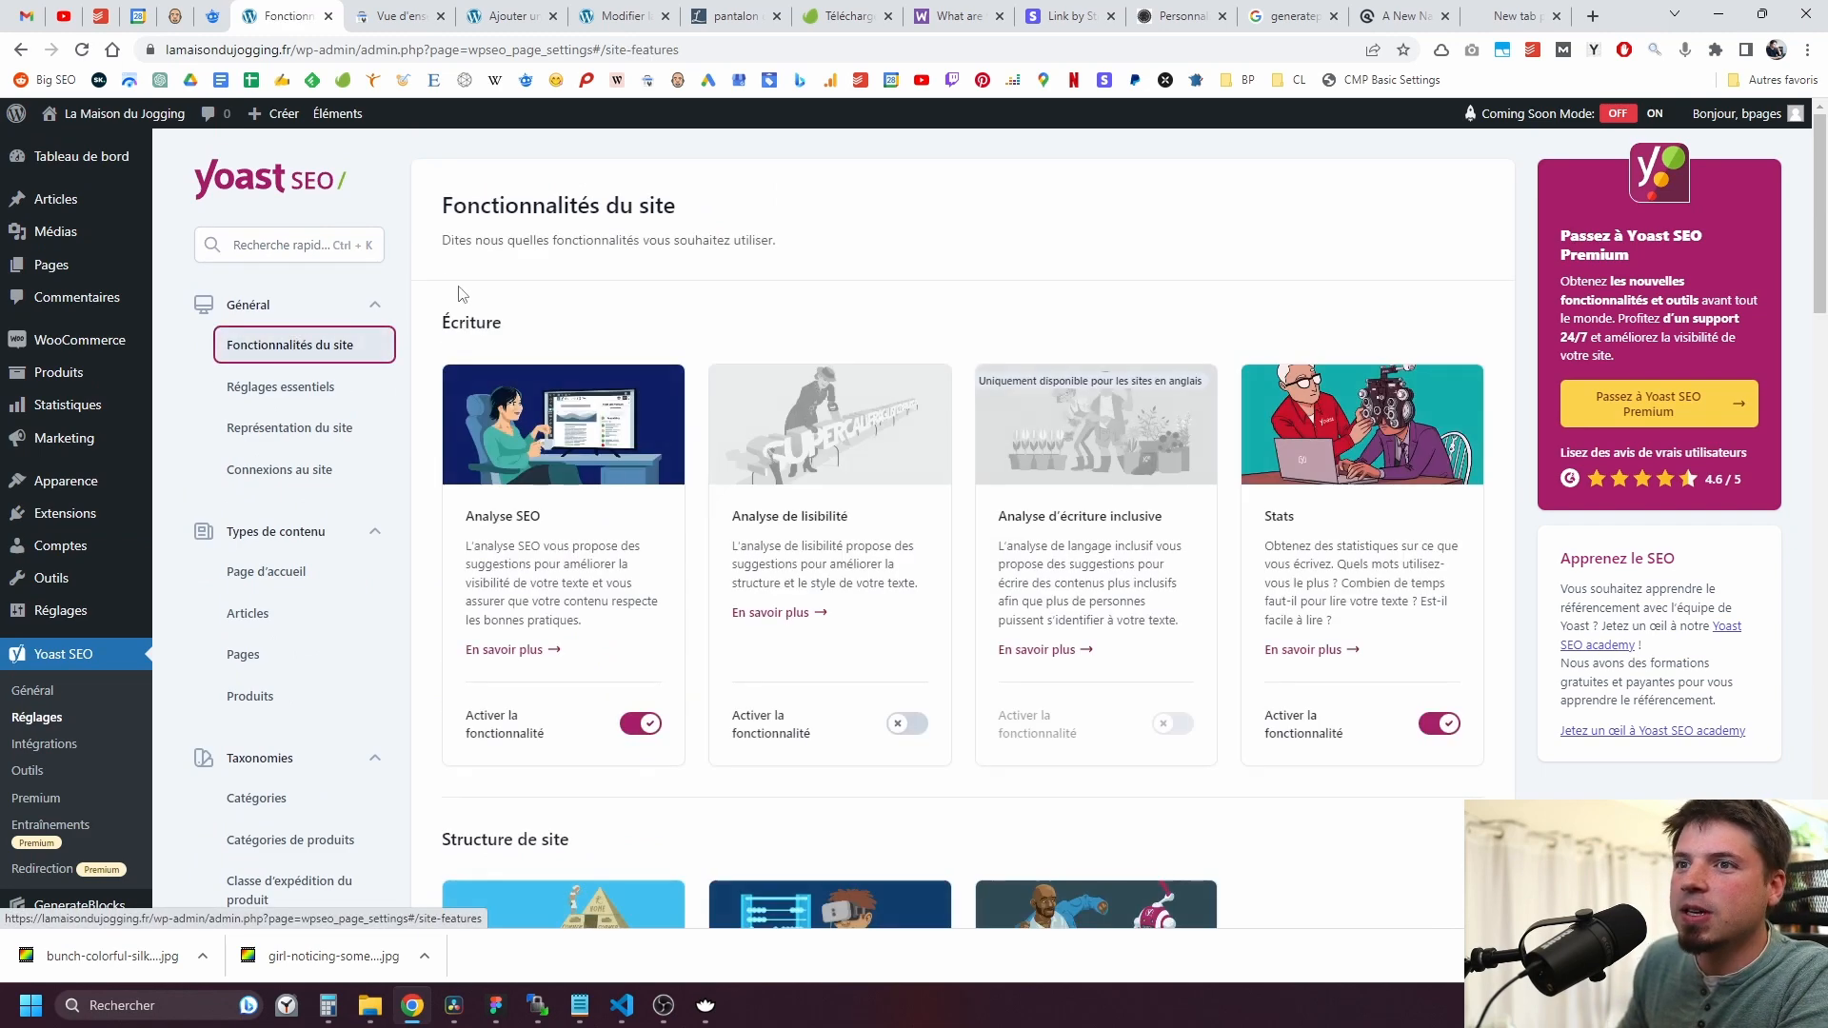
pyautogui.scroll(-3, 613, 372)
pyautogui.scroll(-5, 613, 372)
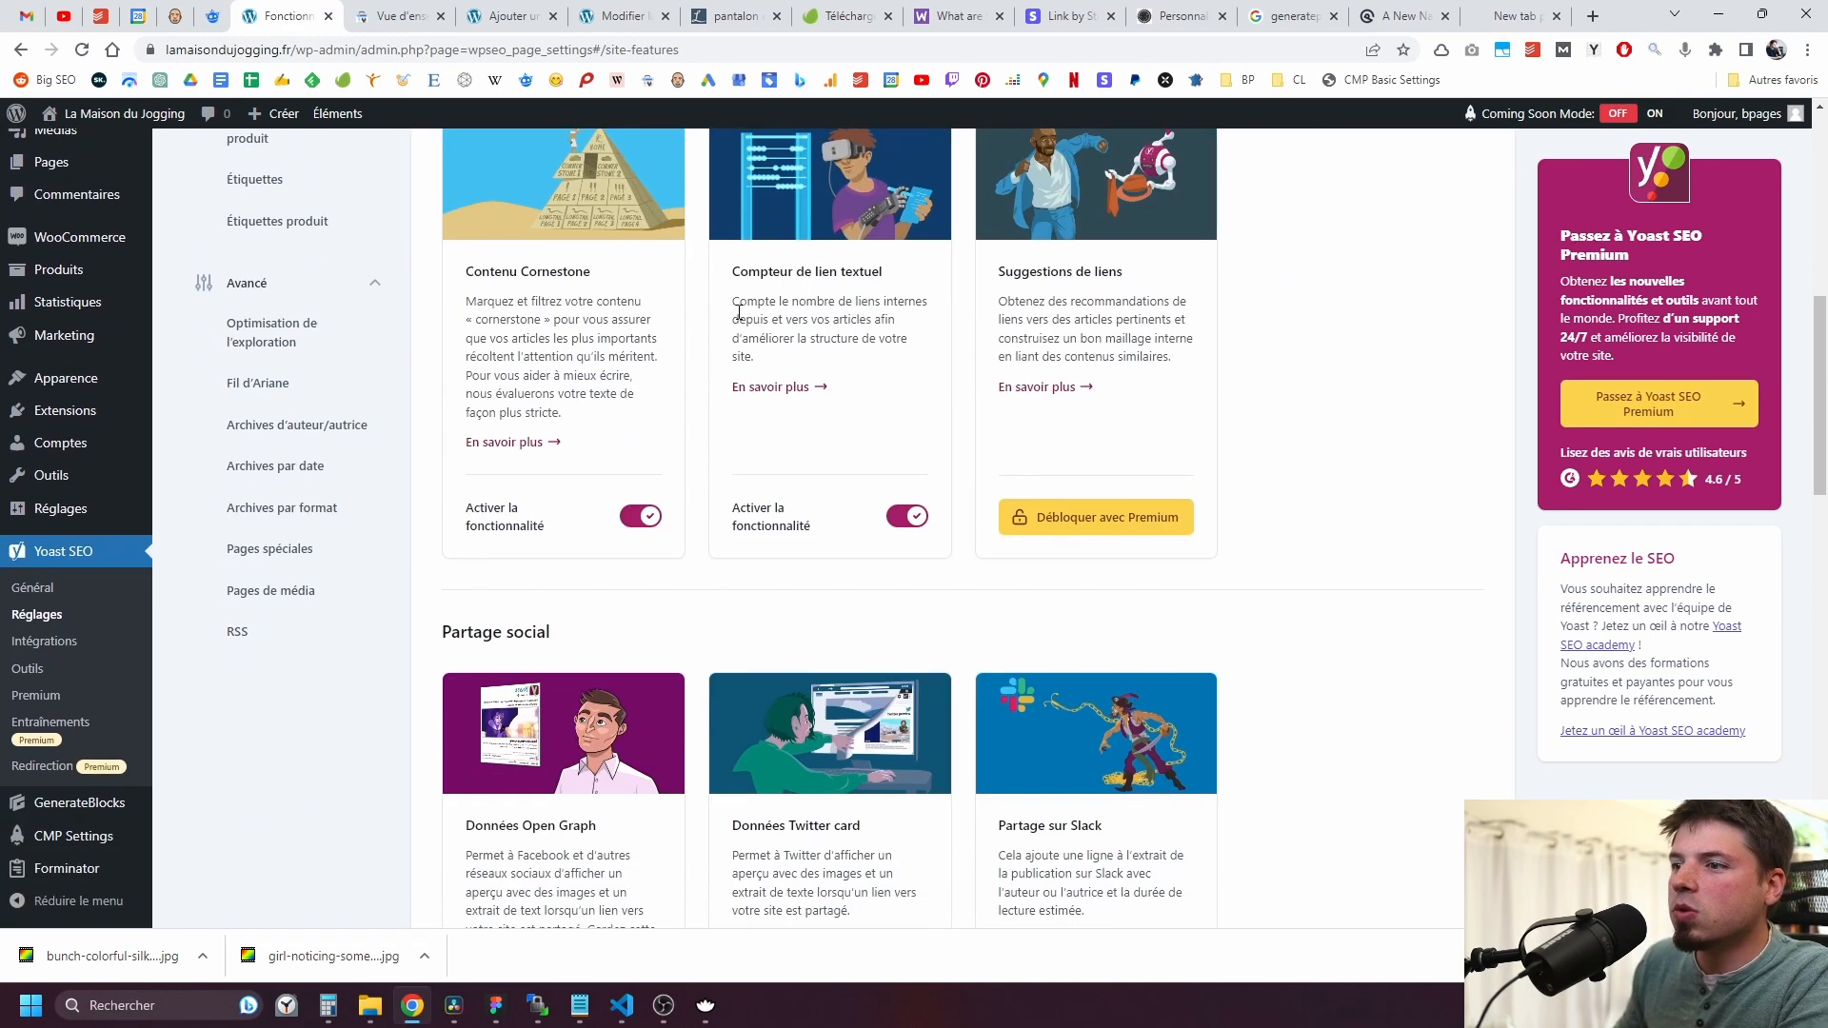
pyautogui.scroll(-3, 726, 431)
pyautogui.scroll(10, 701, 310)
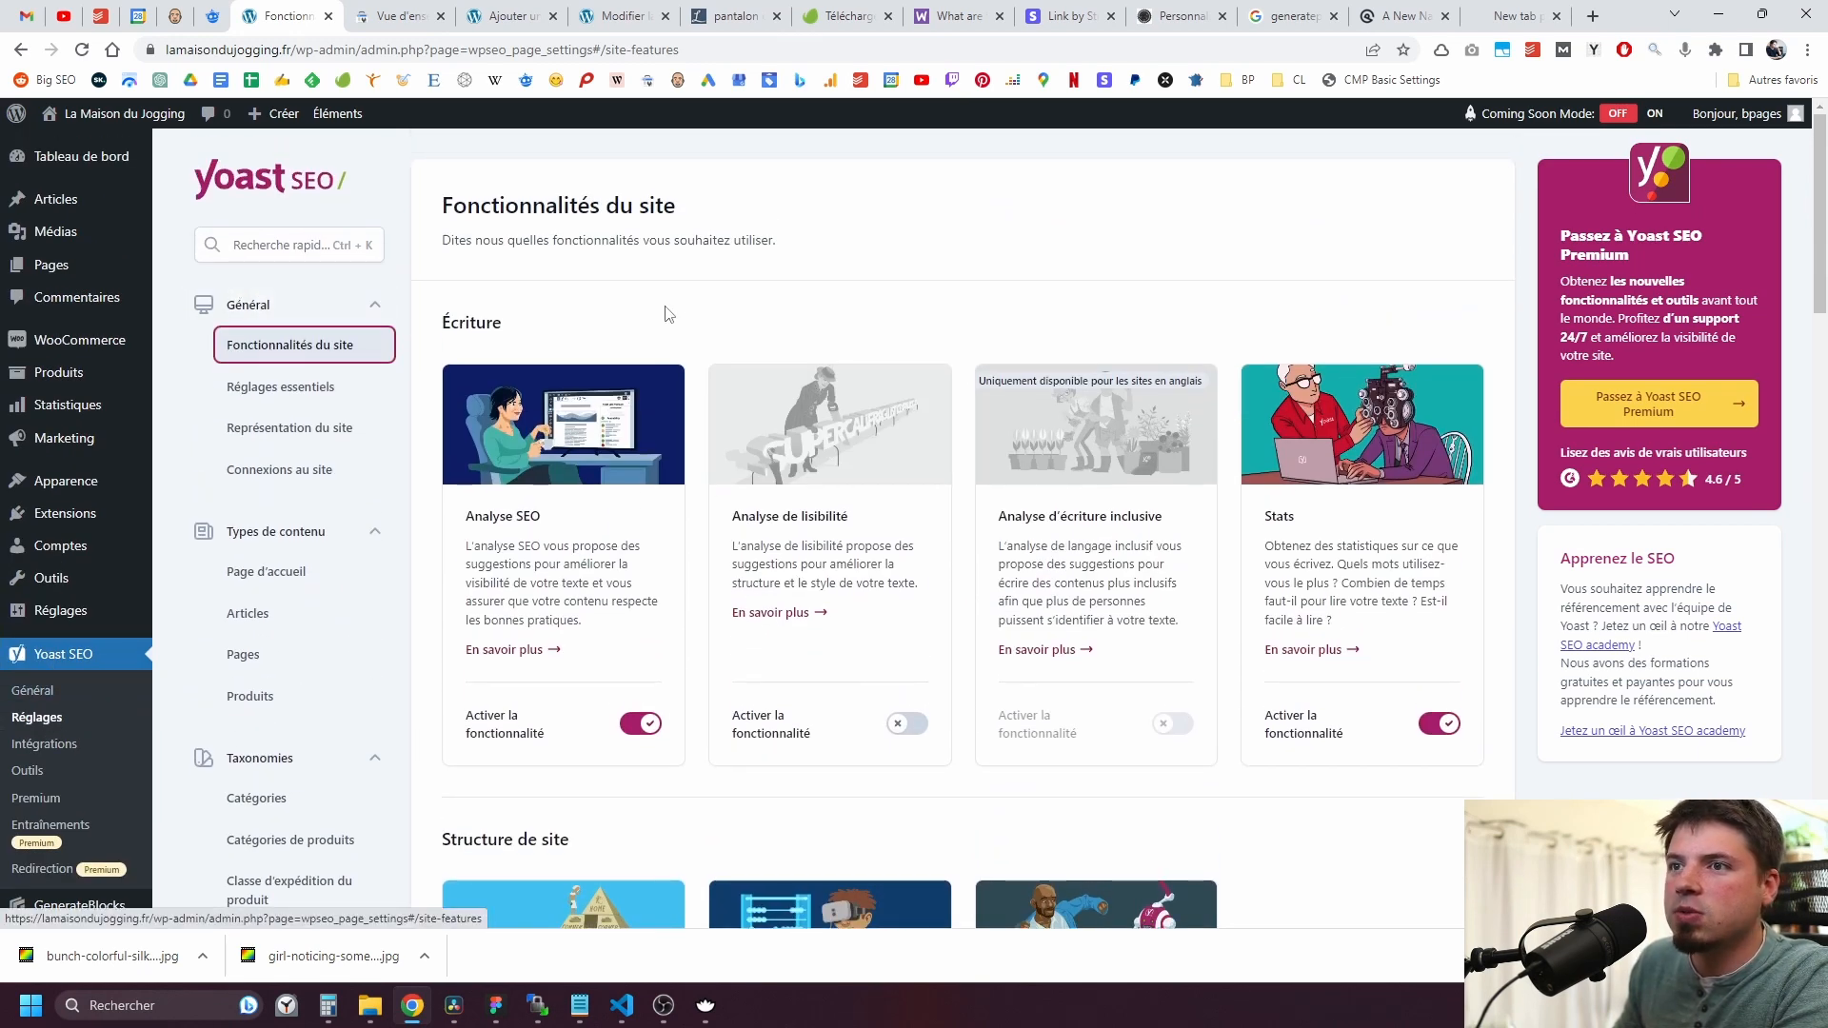
pyautogui.scroll(-10, 670, 314)
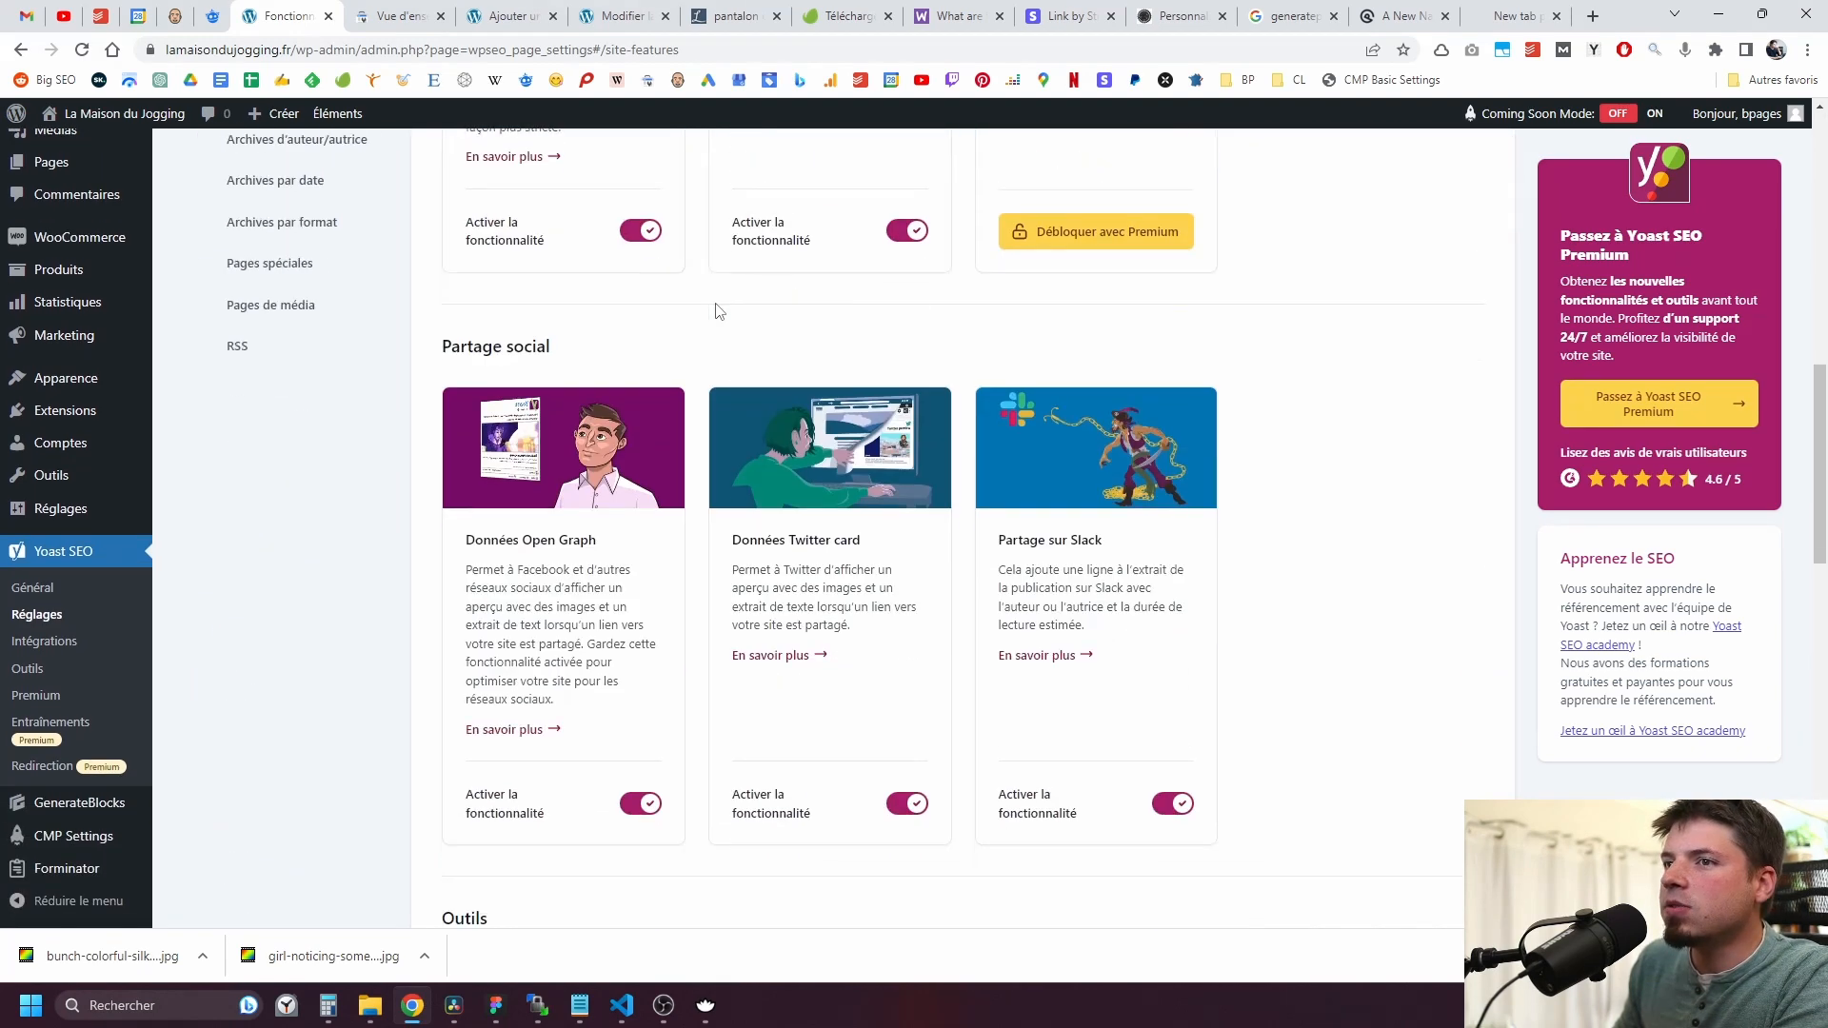
pyautogui.scroll(-14, 714, 309)
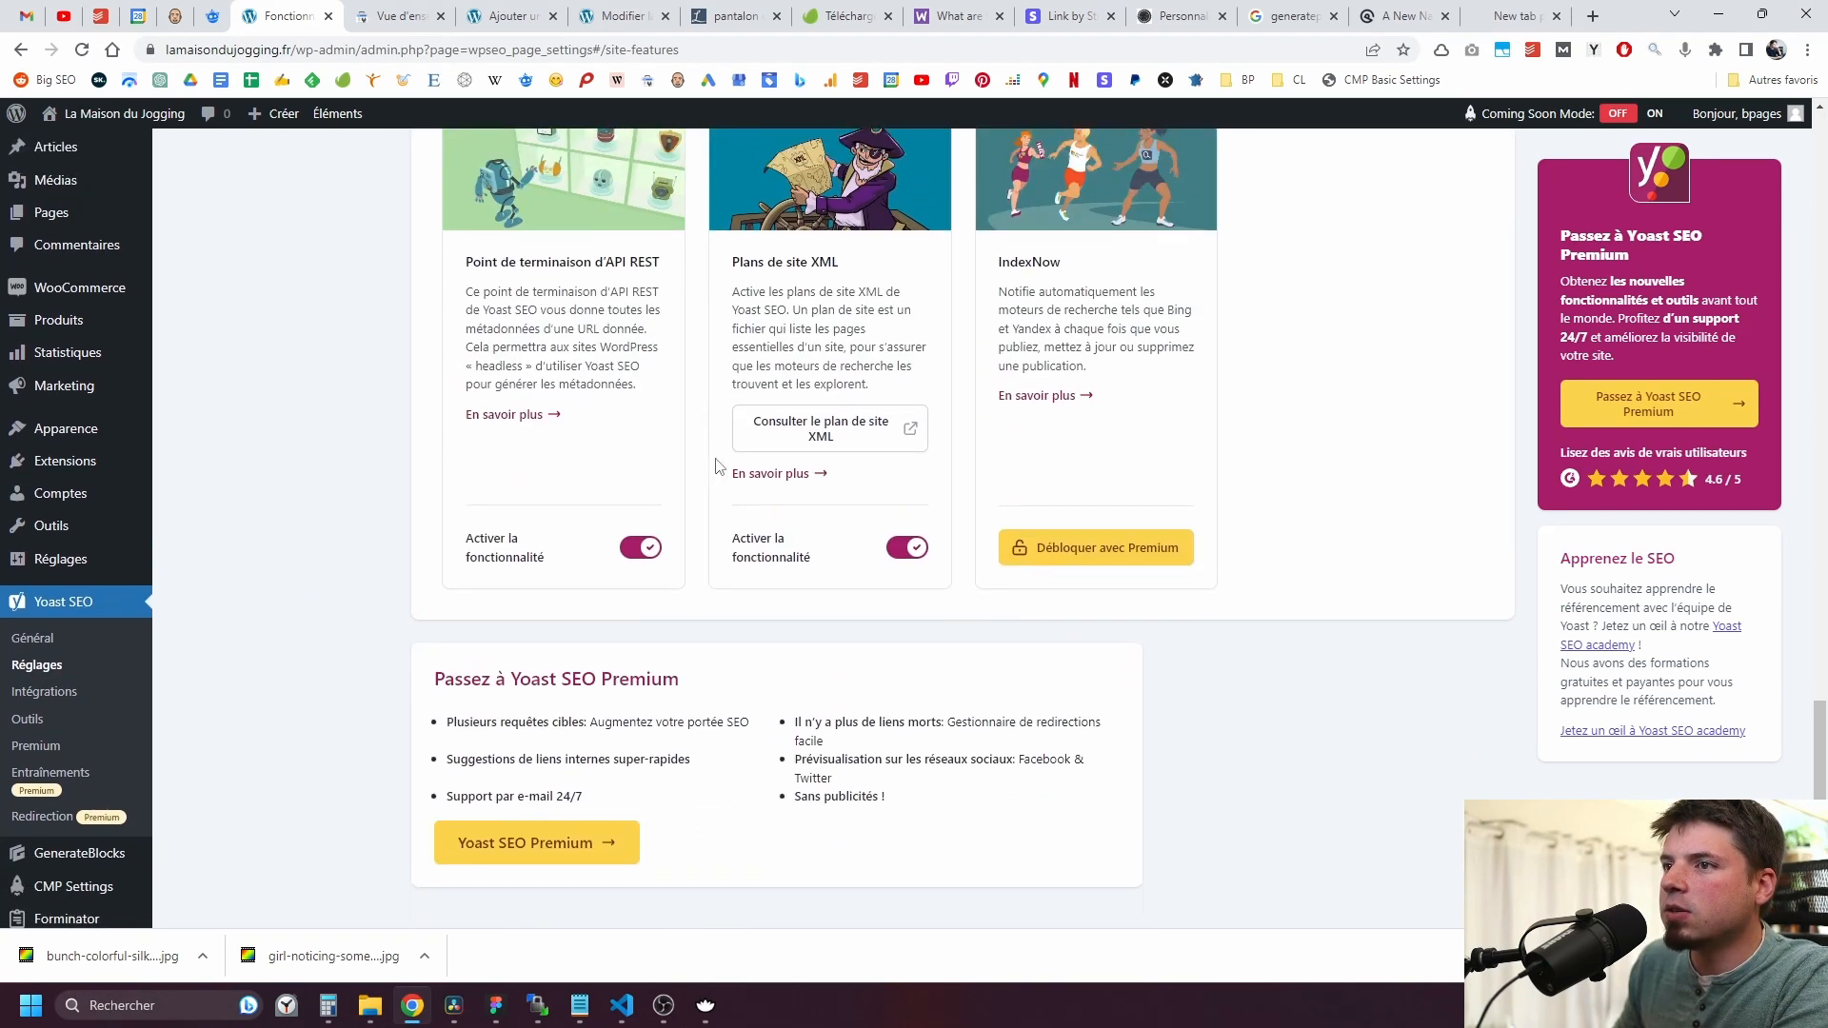
# Step: View the site's XML sitemap from the Plans de site XML feature, going back from the product sitemap to the sitemap index
pyautogui.scroll(2, 719, 467)
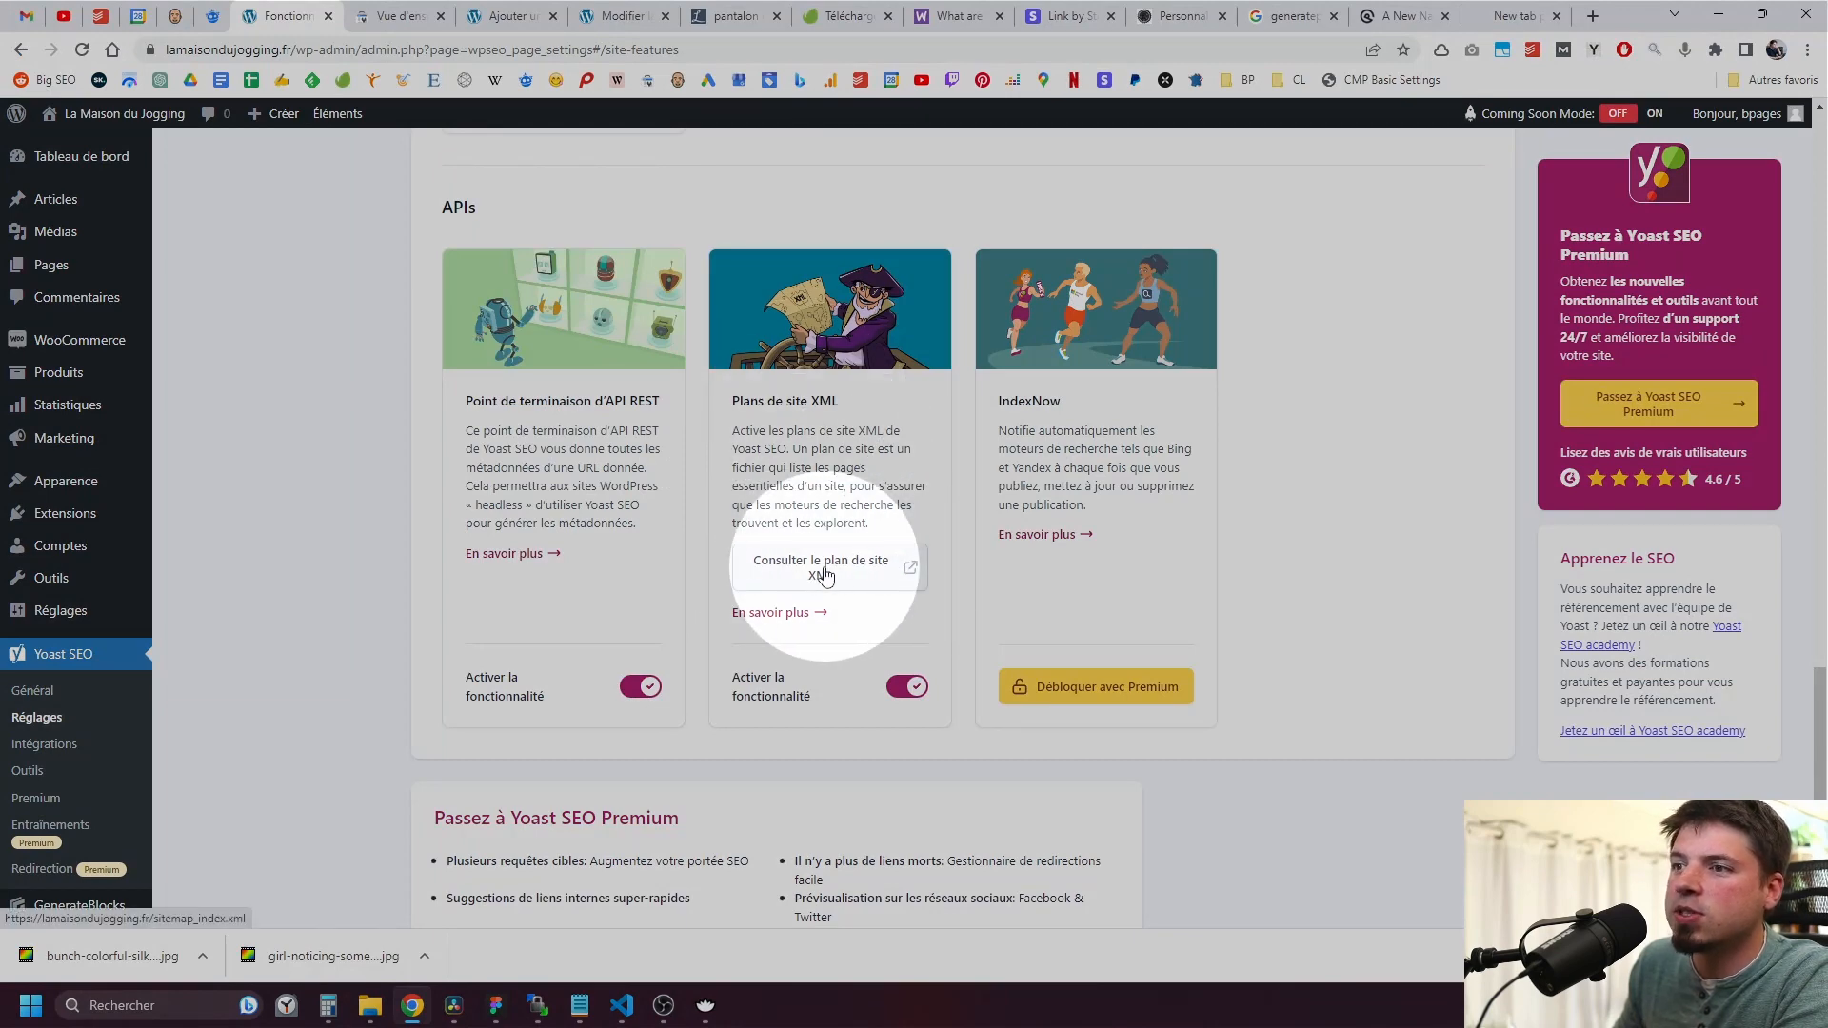
pyautogui.click(850, 571)
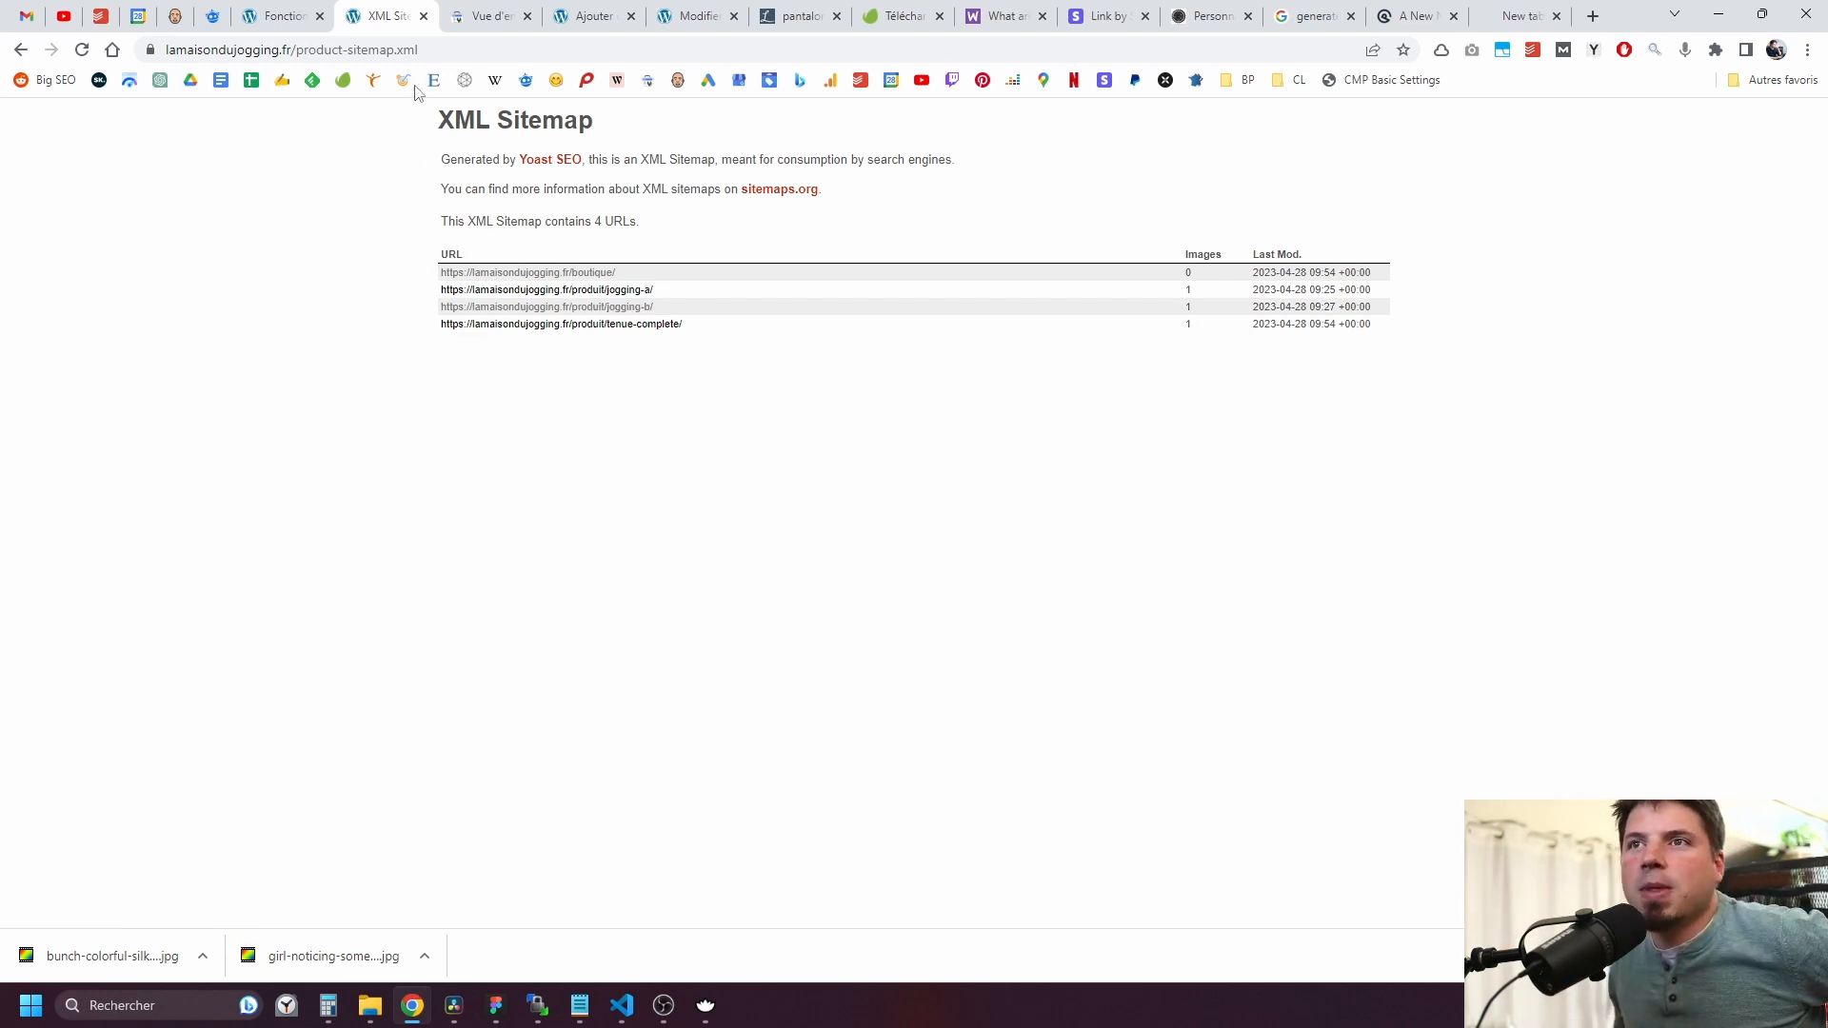
pyautogui.click(20, 49)
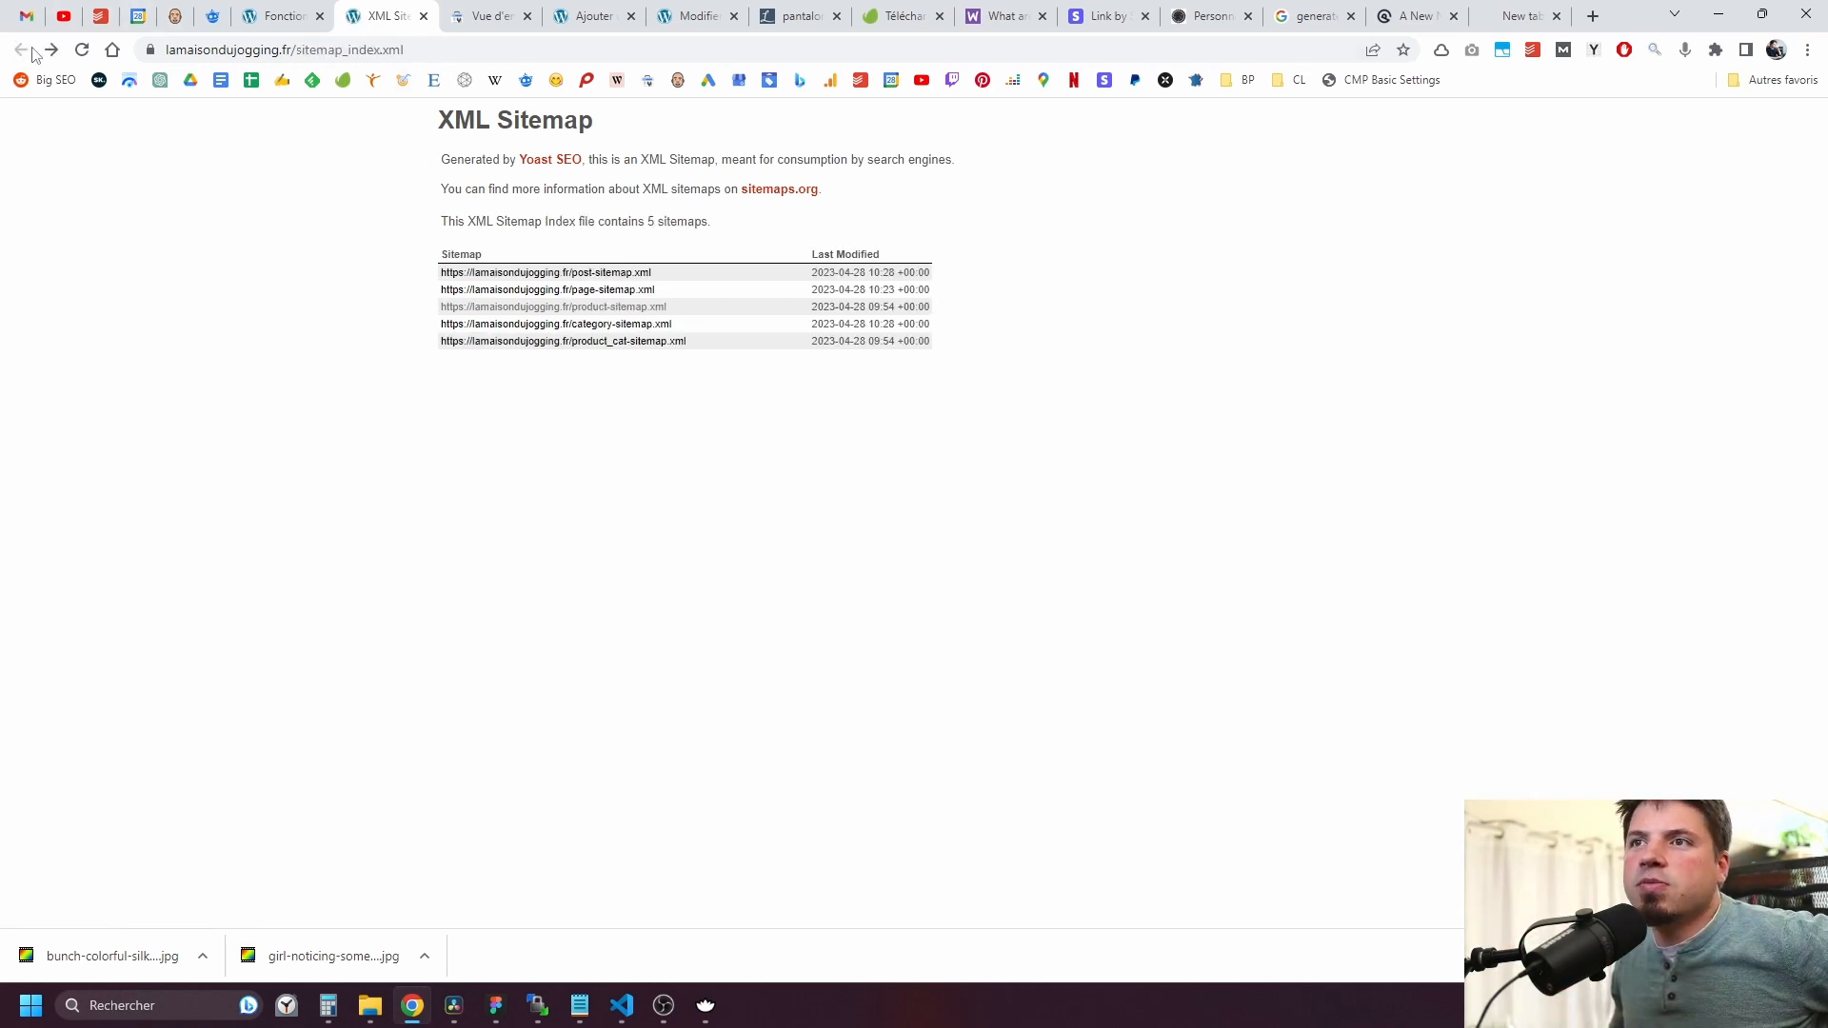
# Step: Copy "sitemap_index.xml" from the sitemap's address and open the Sitemaps report in Google Search Console
pyautogui.moveTo(408, 42); pyautogui.dragTo(296, 51)
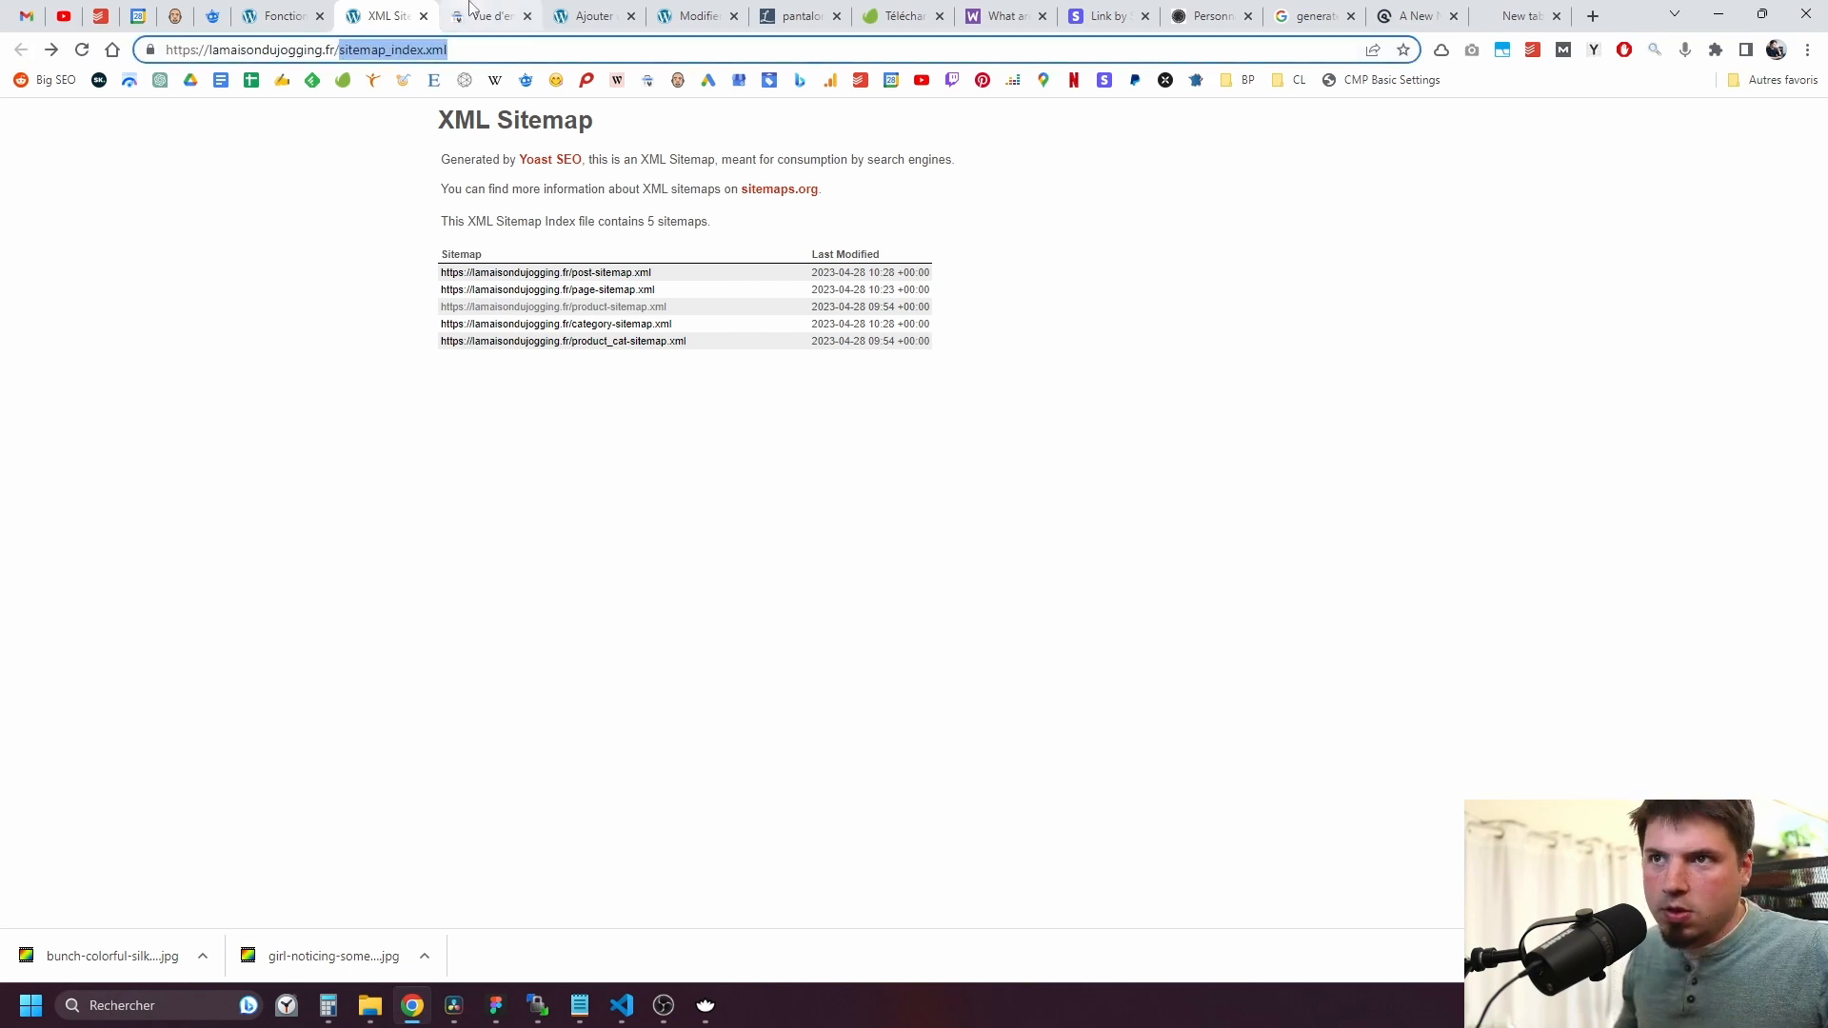
pyautogui.click(470, 10)
pyautogui.scroll(-2, 212, 441)
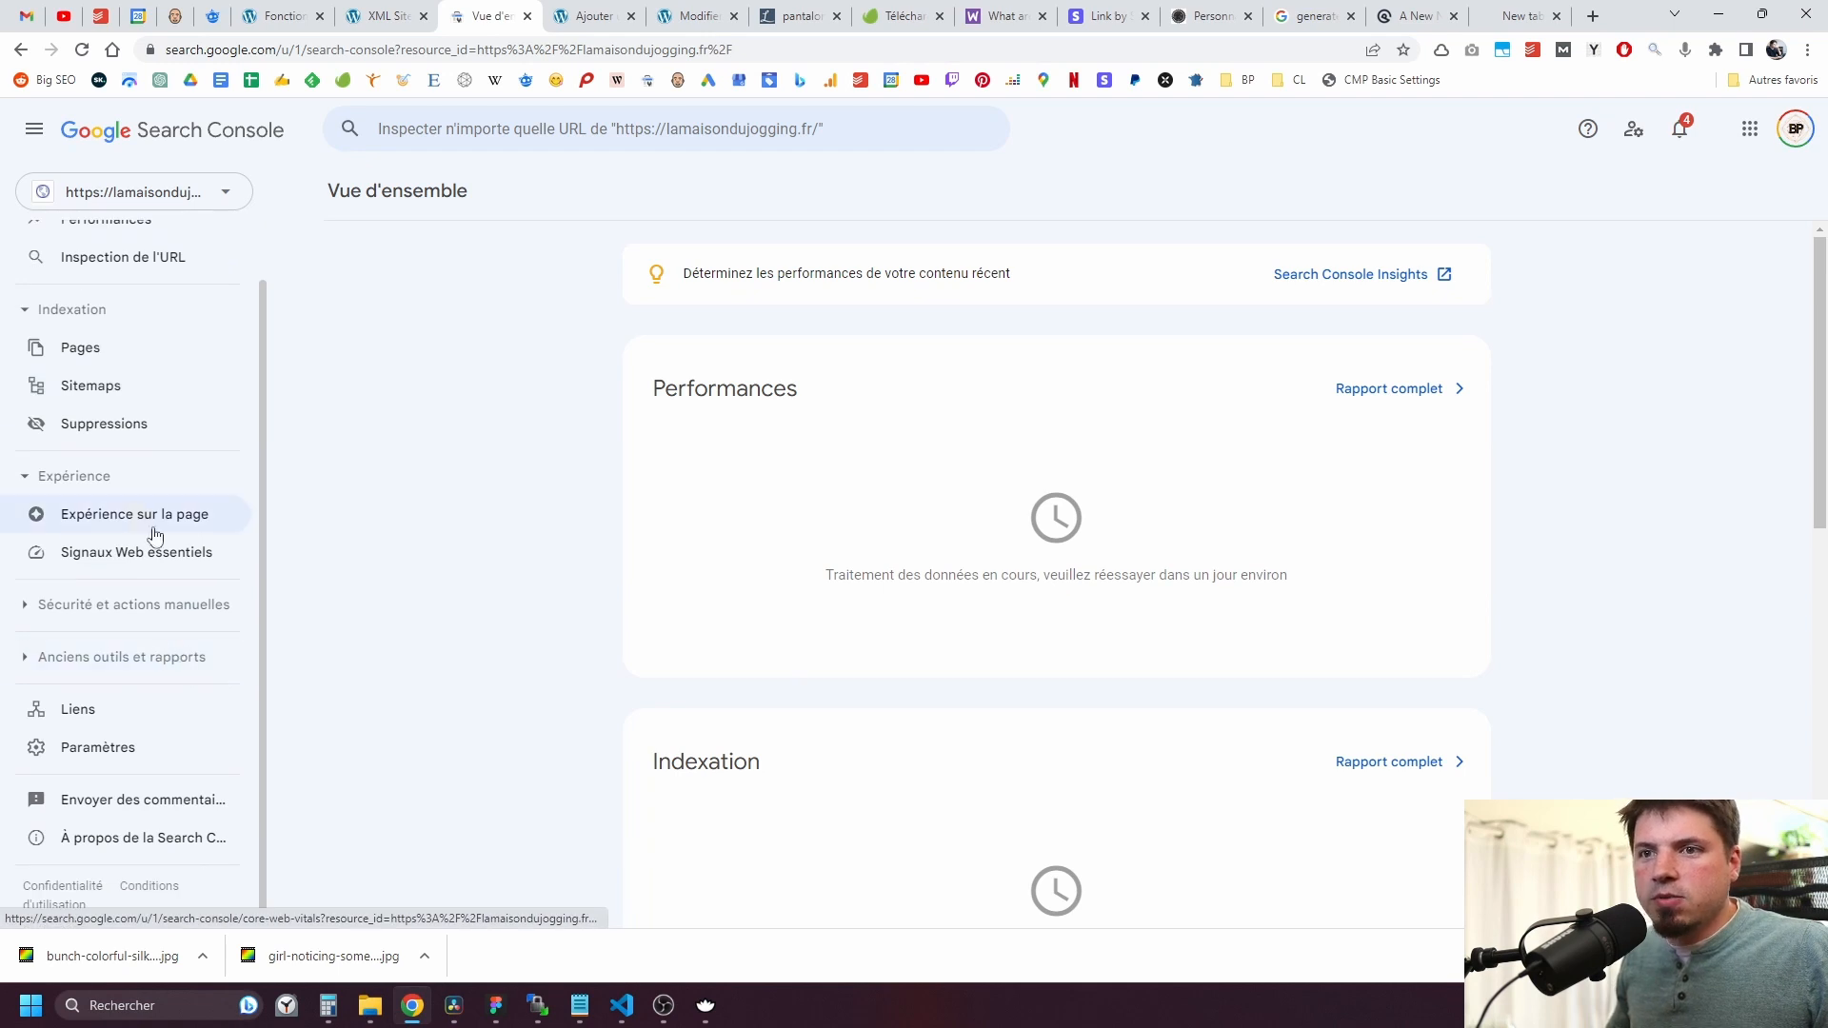
pyautogui.scroll(2, 151, 477)
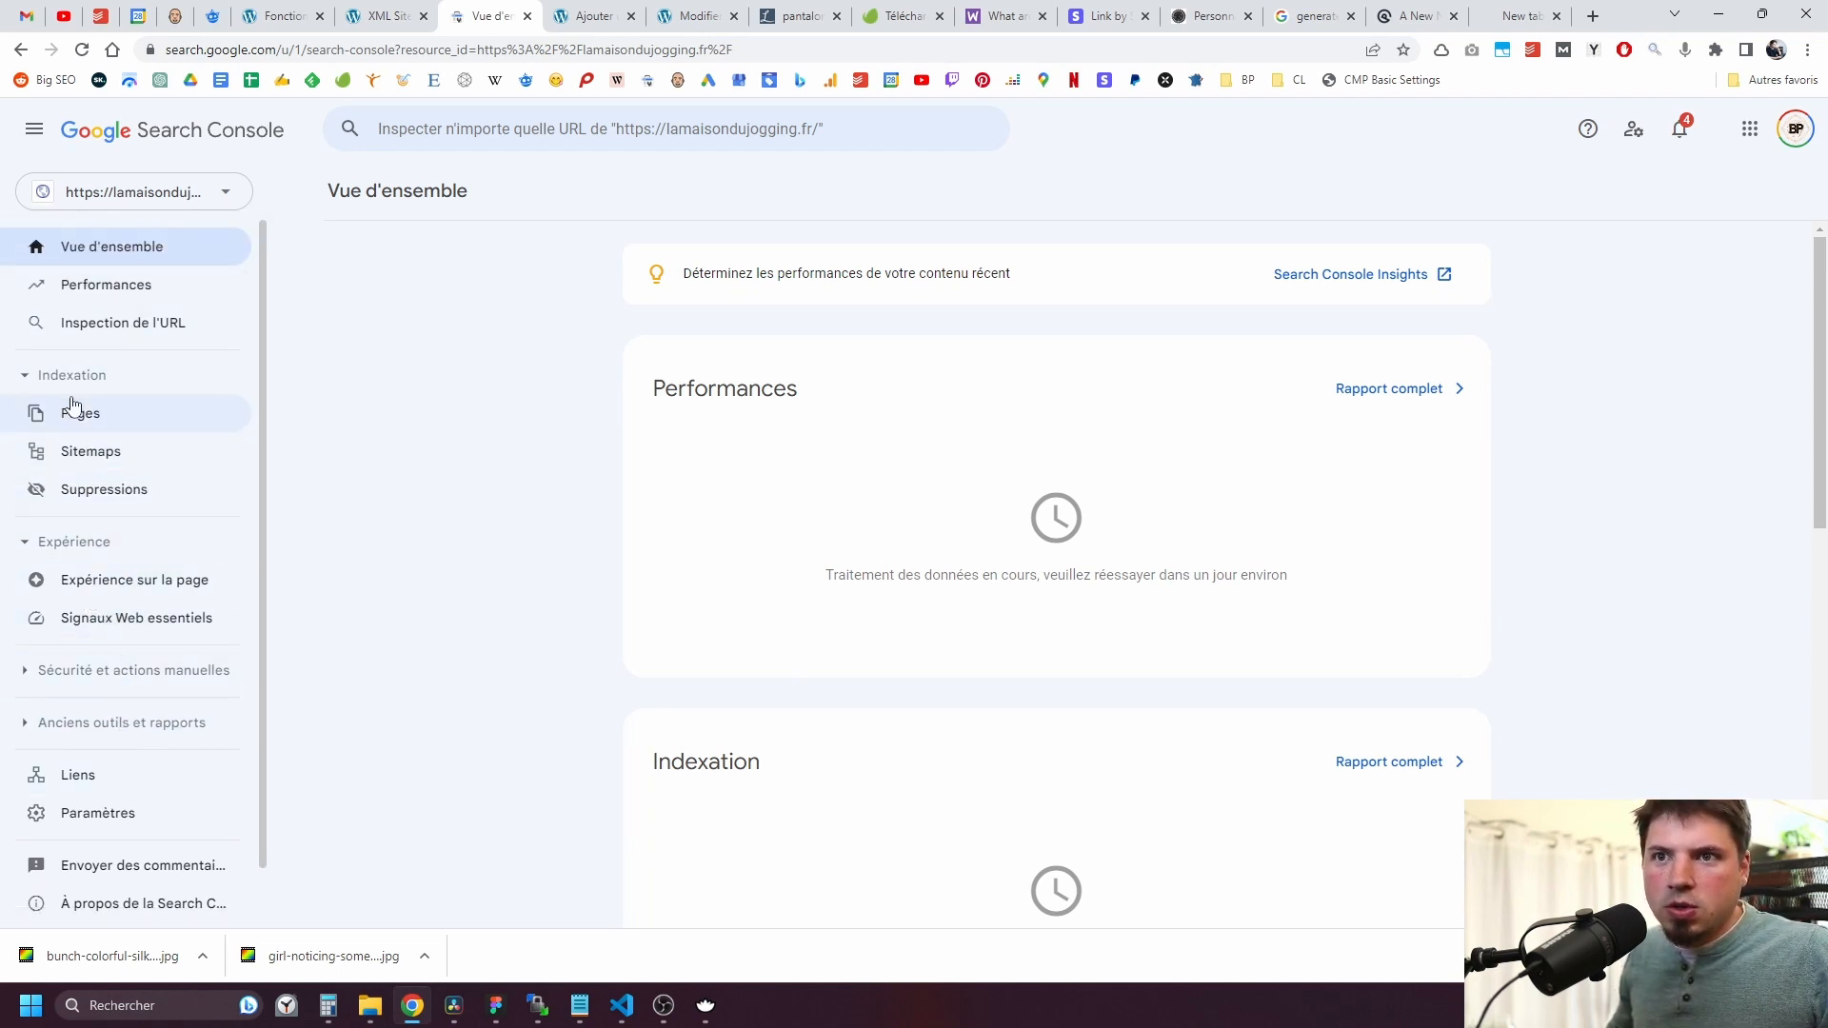
pyautogui.click(78, 453)
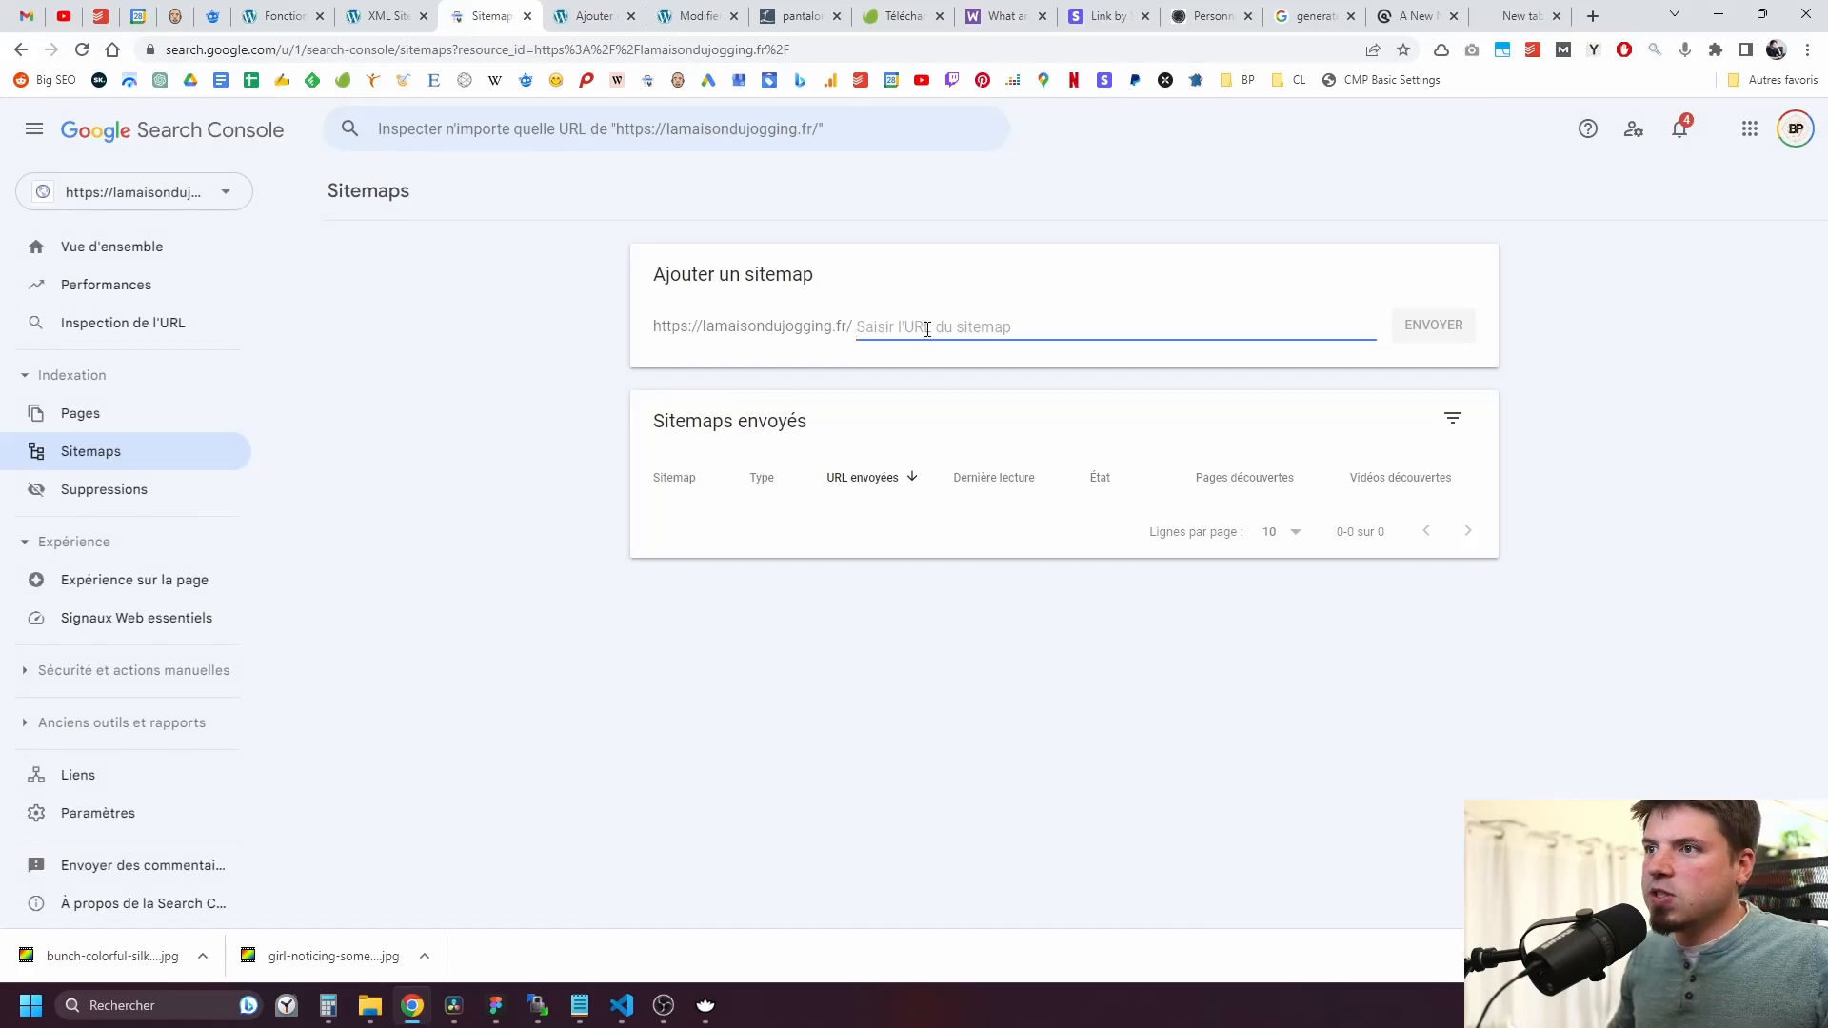
# Step: Submit sitemap_index.xml as a new sitemap, close the confirmation and reload the report to check its status
pyautogui.write('sitemap_index.xml')
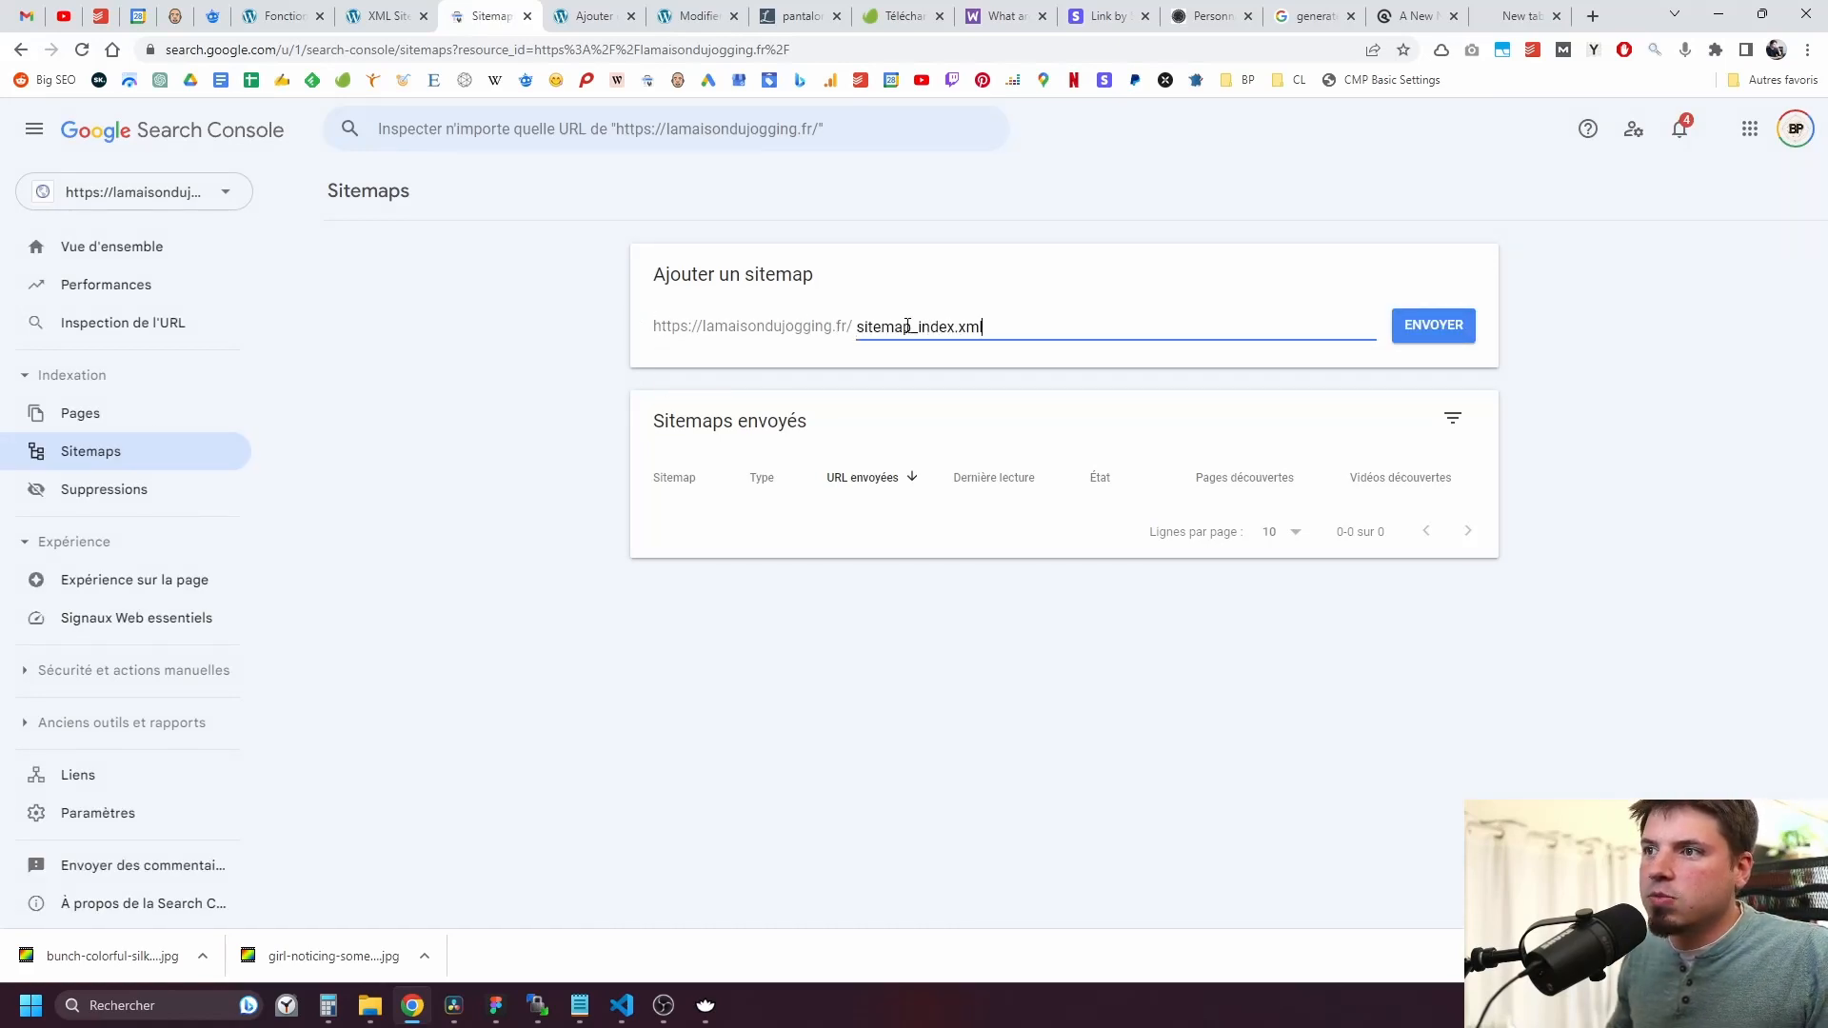
pyautogui.click(1433, 325)
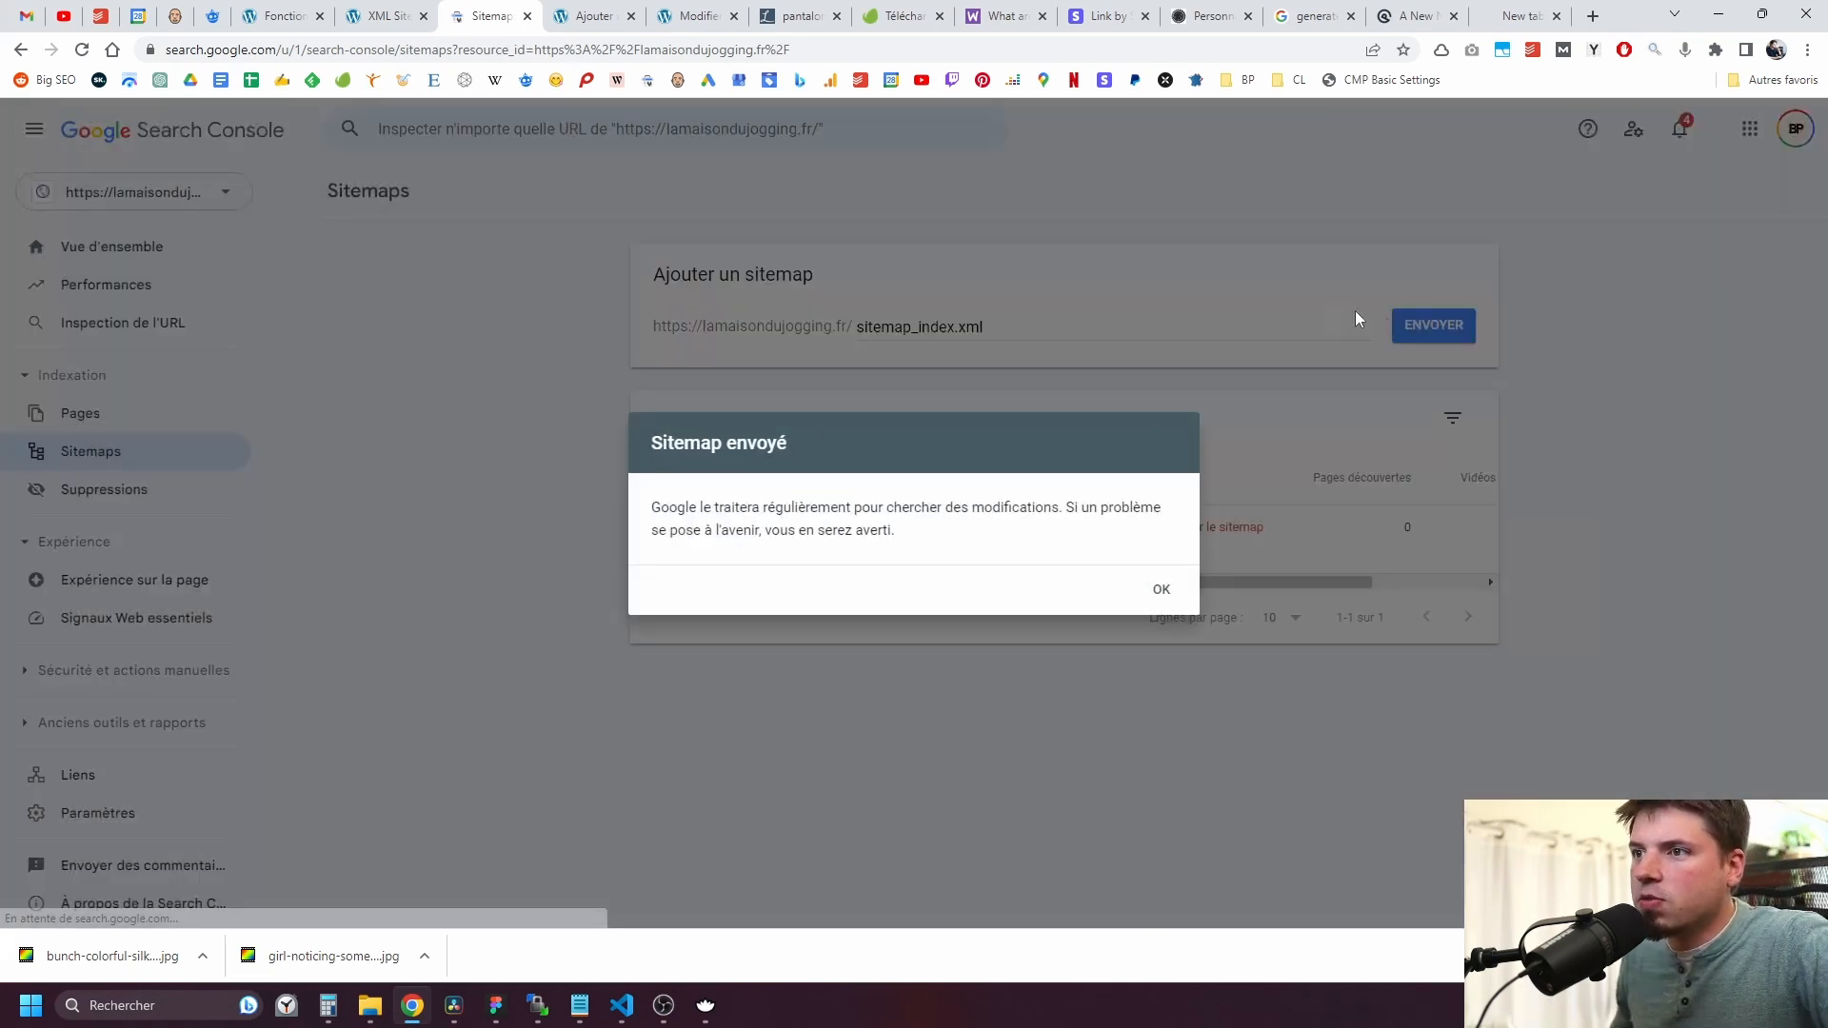
pyautogui.click(1164, 592)
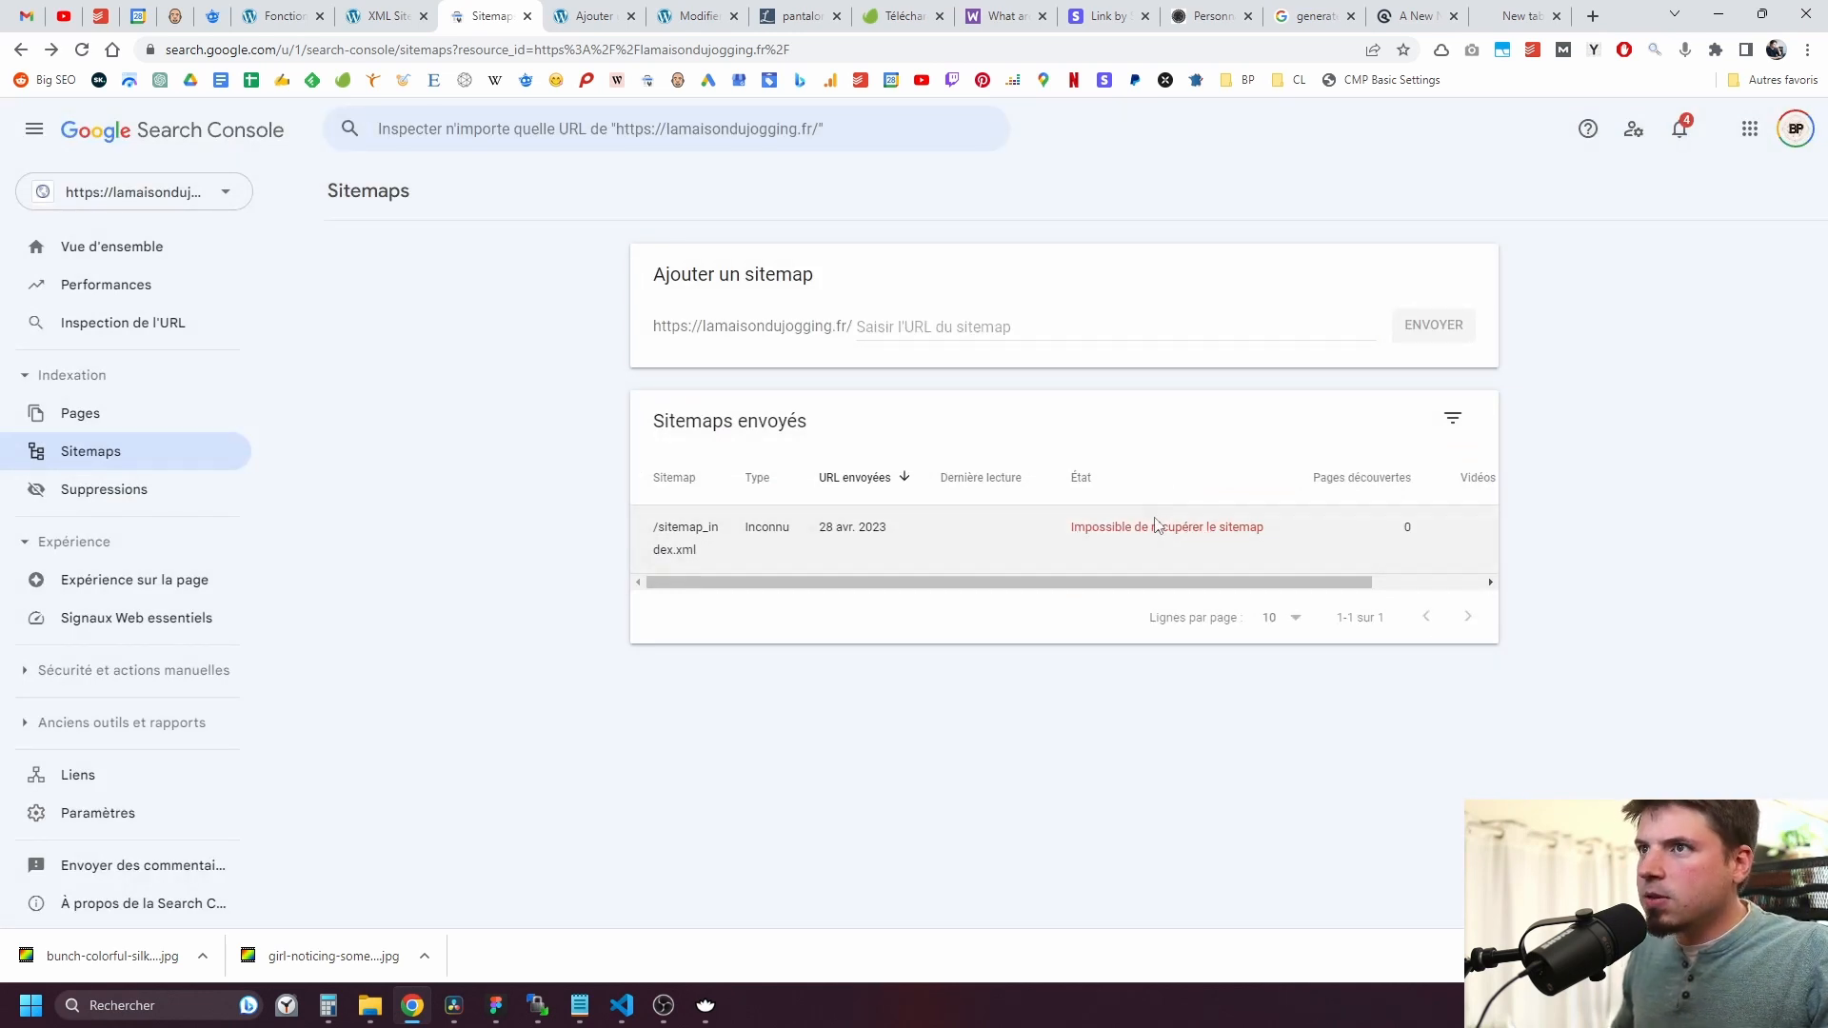
pyautogui.press('F5')
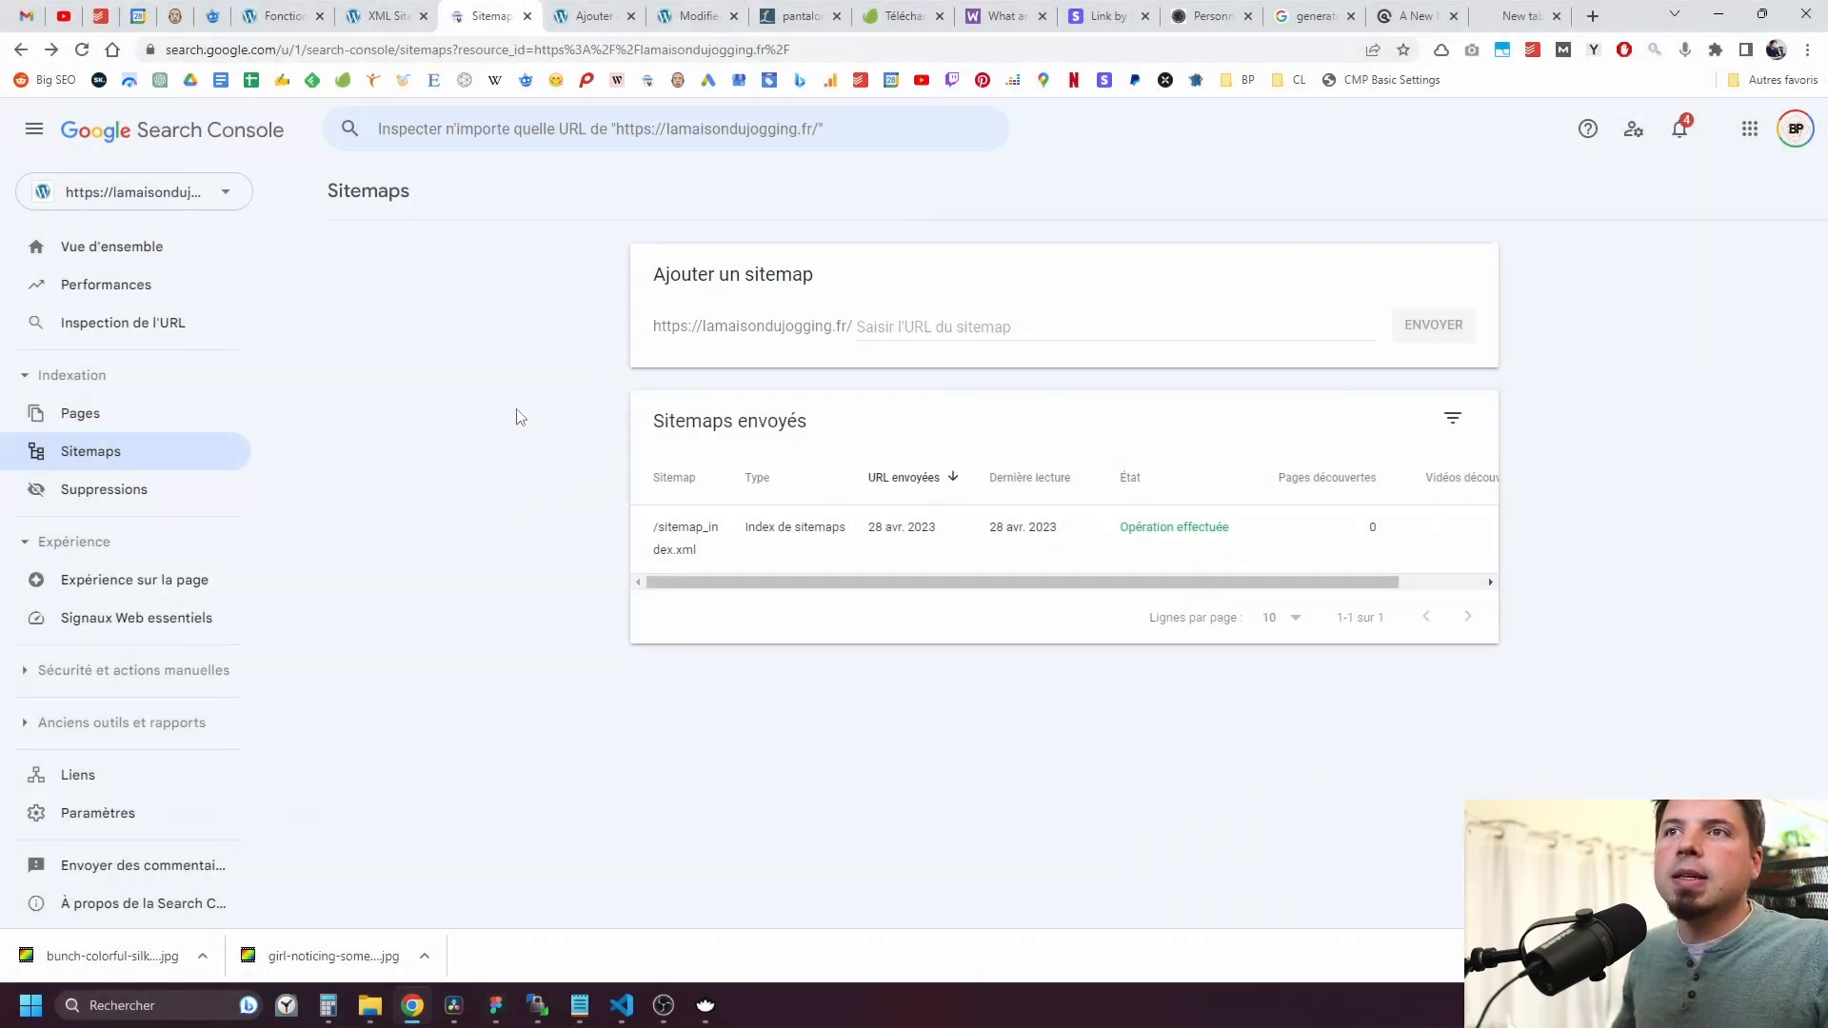
# Step: Switch back to Yoast SEO's Fonctionnalités du site page and look over the APIs and admin bar menu features
pyautogui.click(364, 11)
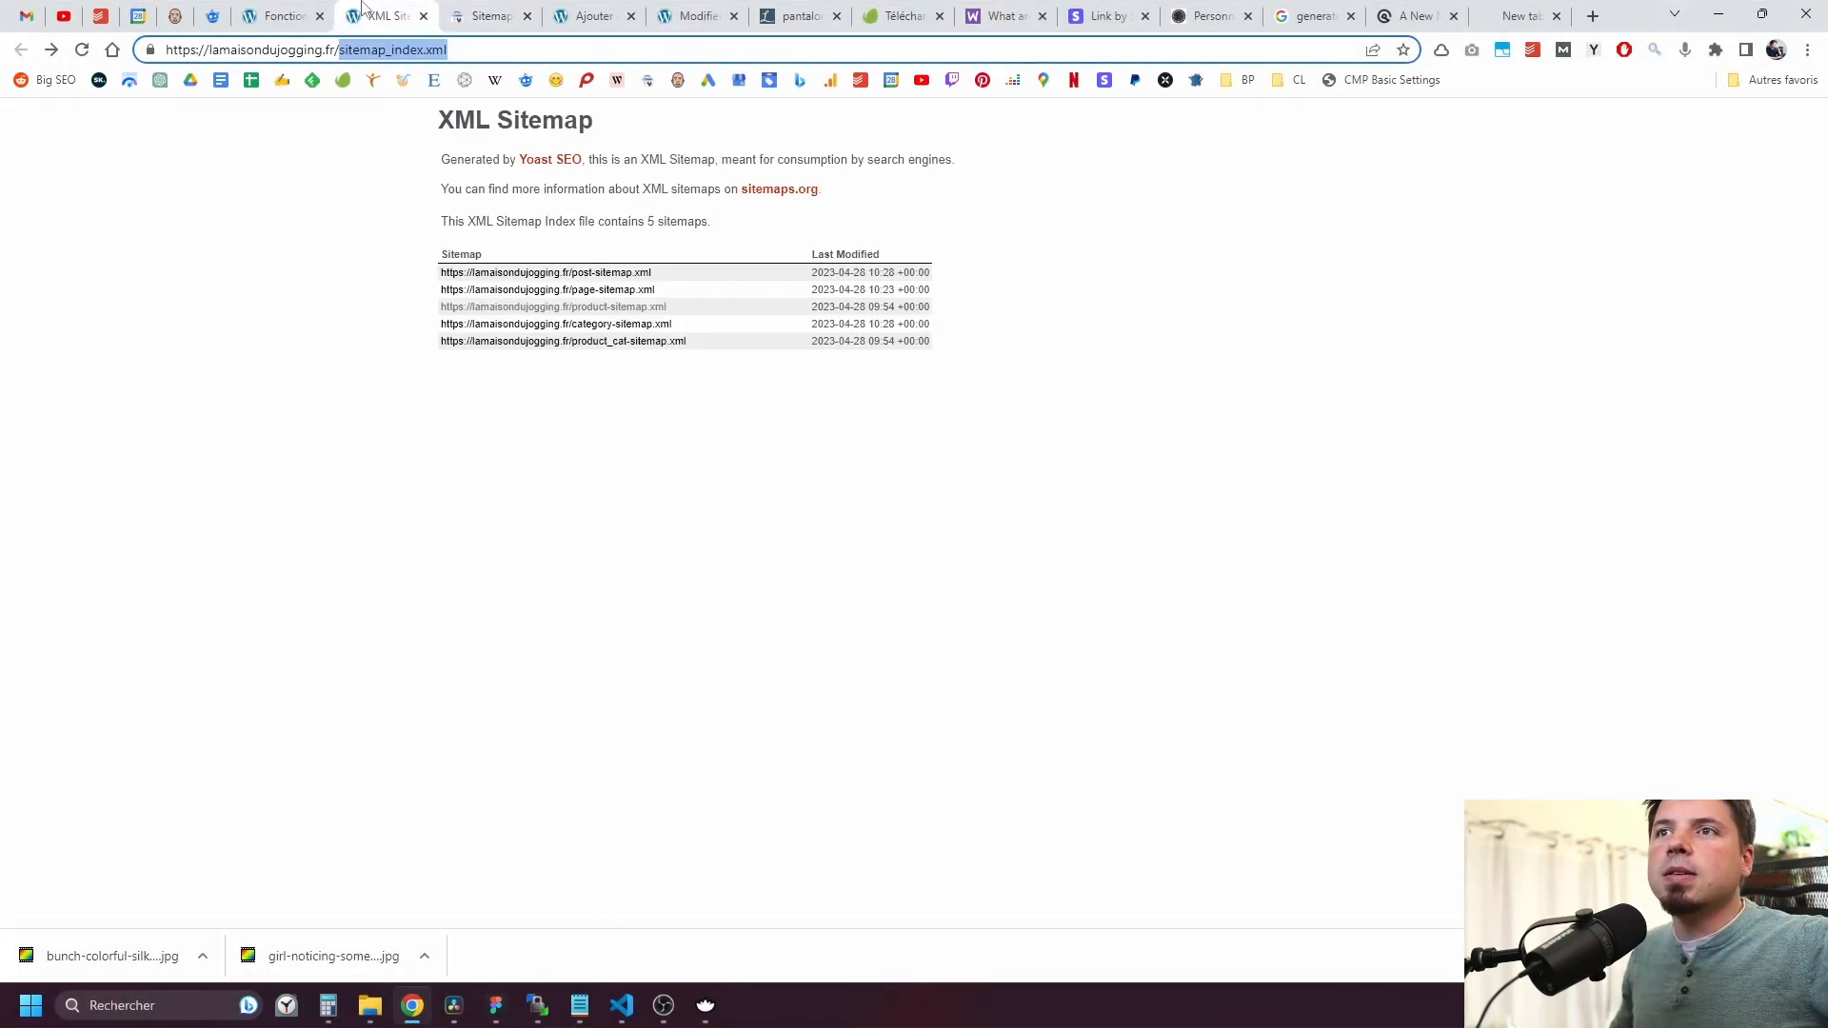
pyautogui.click(314, 7)
pyautogui.scroll(-2, 476, 578)
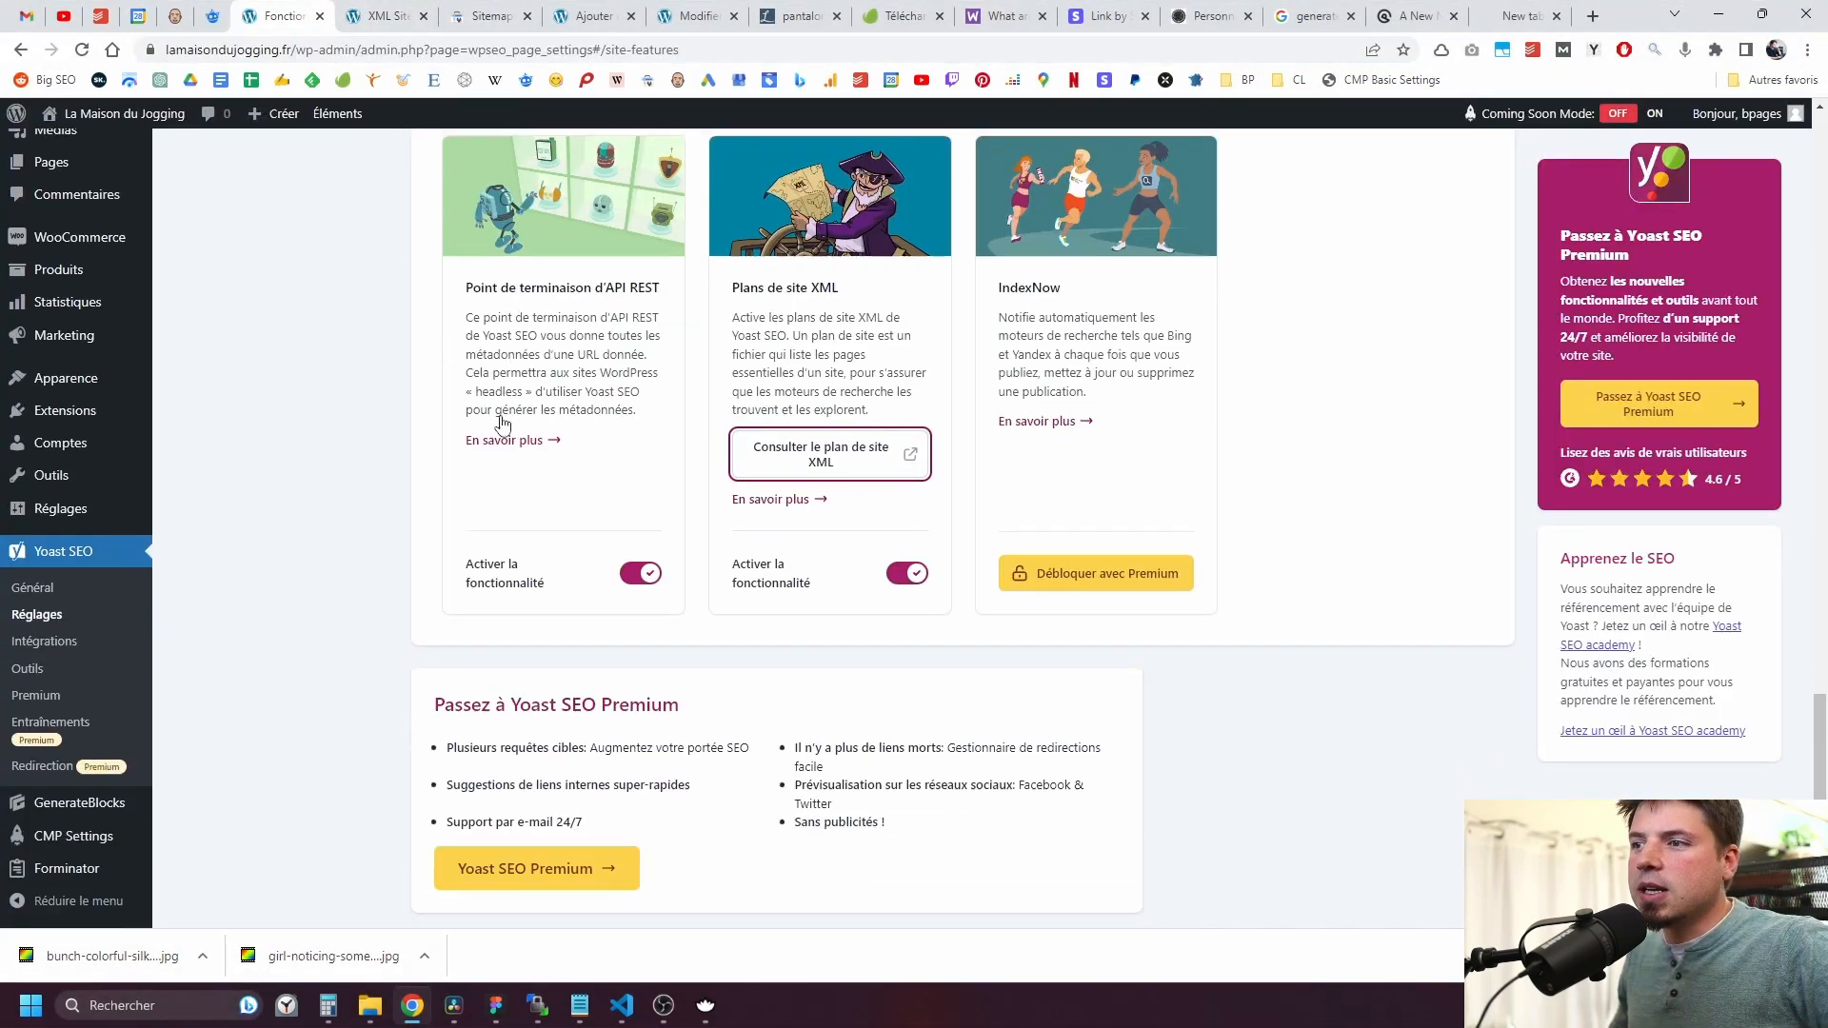
pyautogui.scroll(-1, 447, 581)
pyautogui.scroll(20, 419, 576)
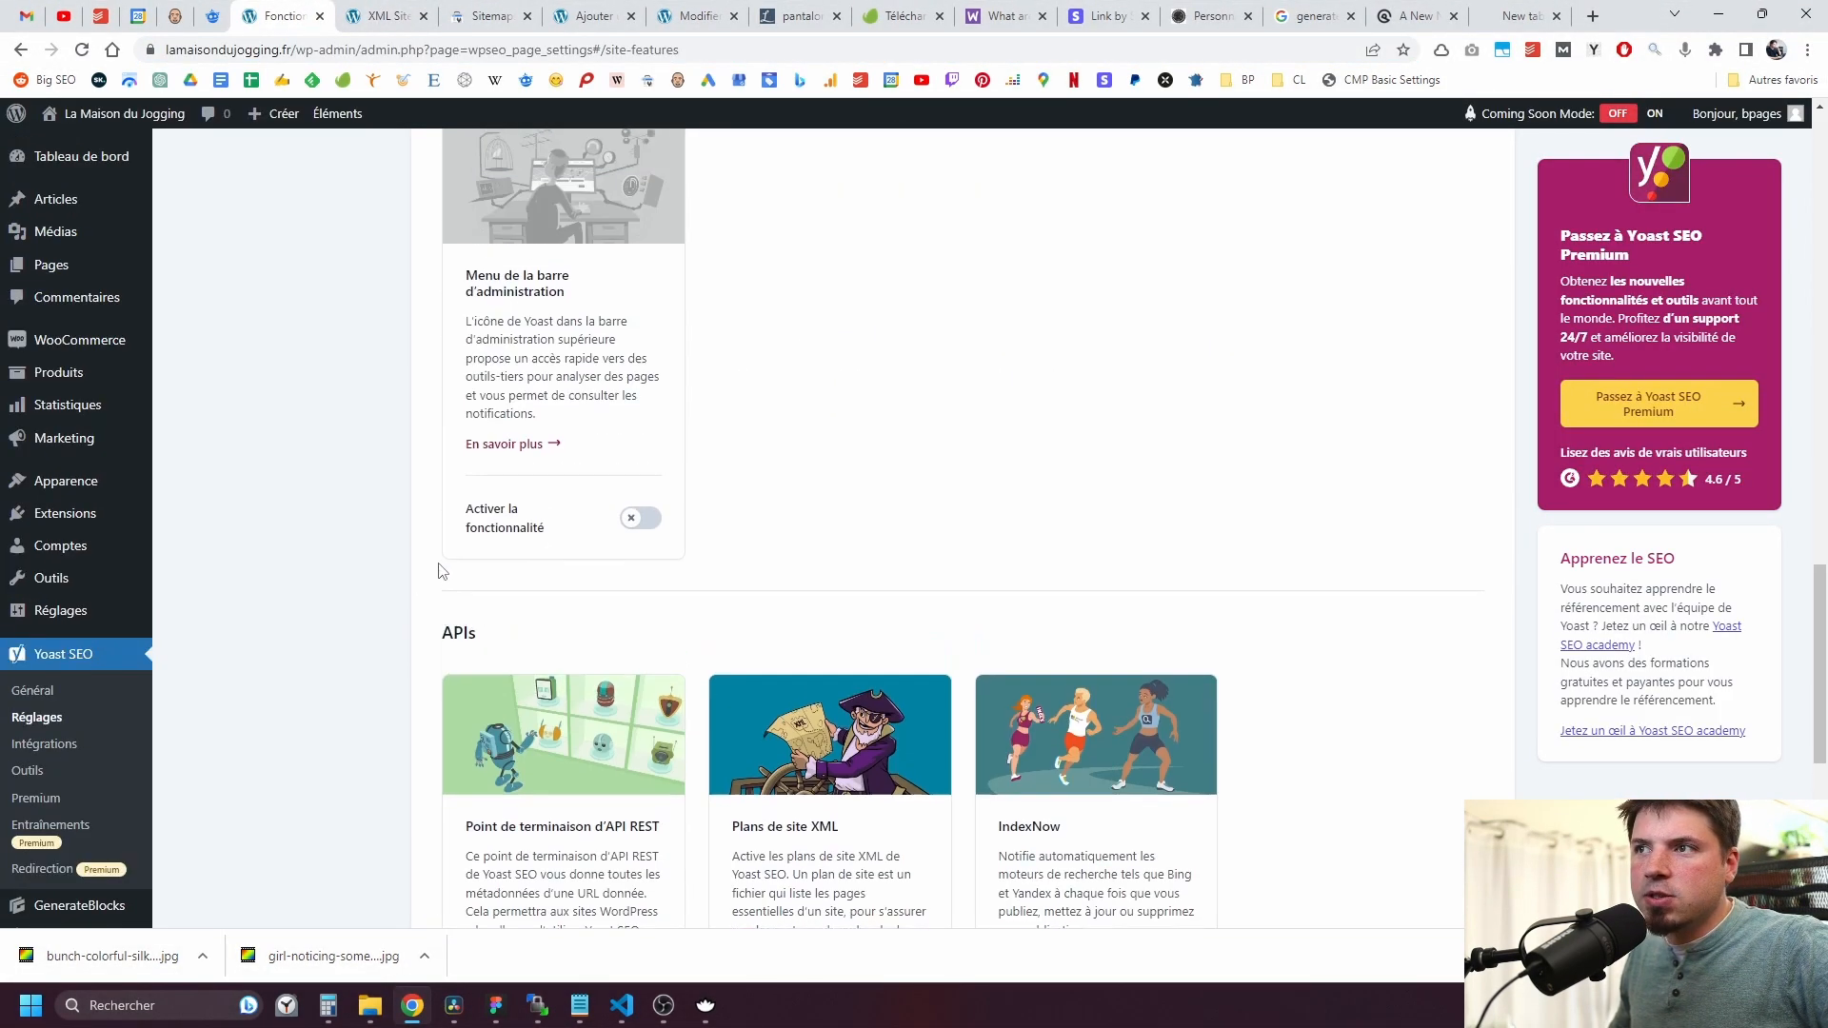